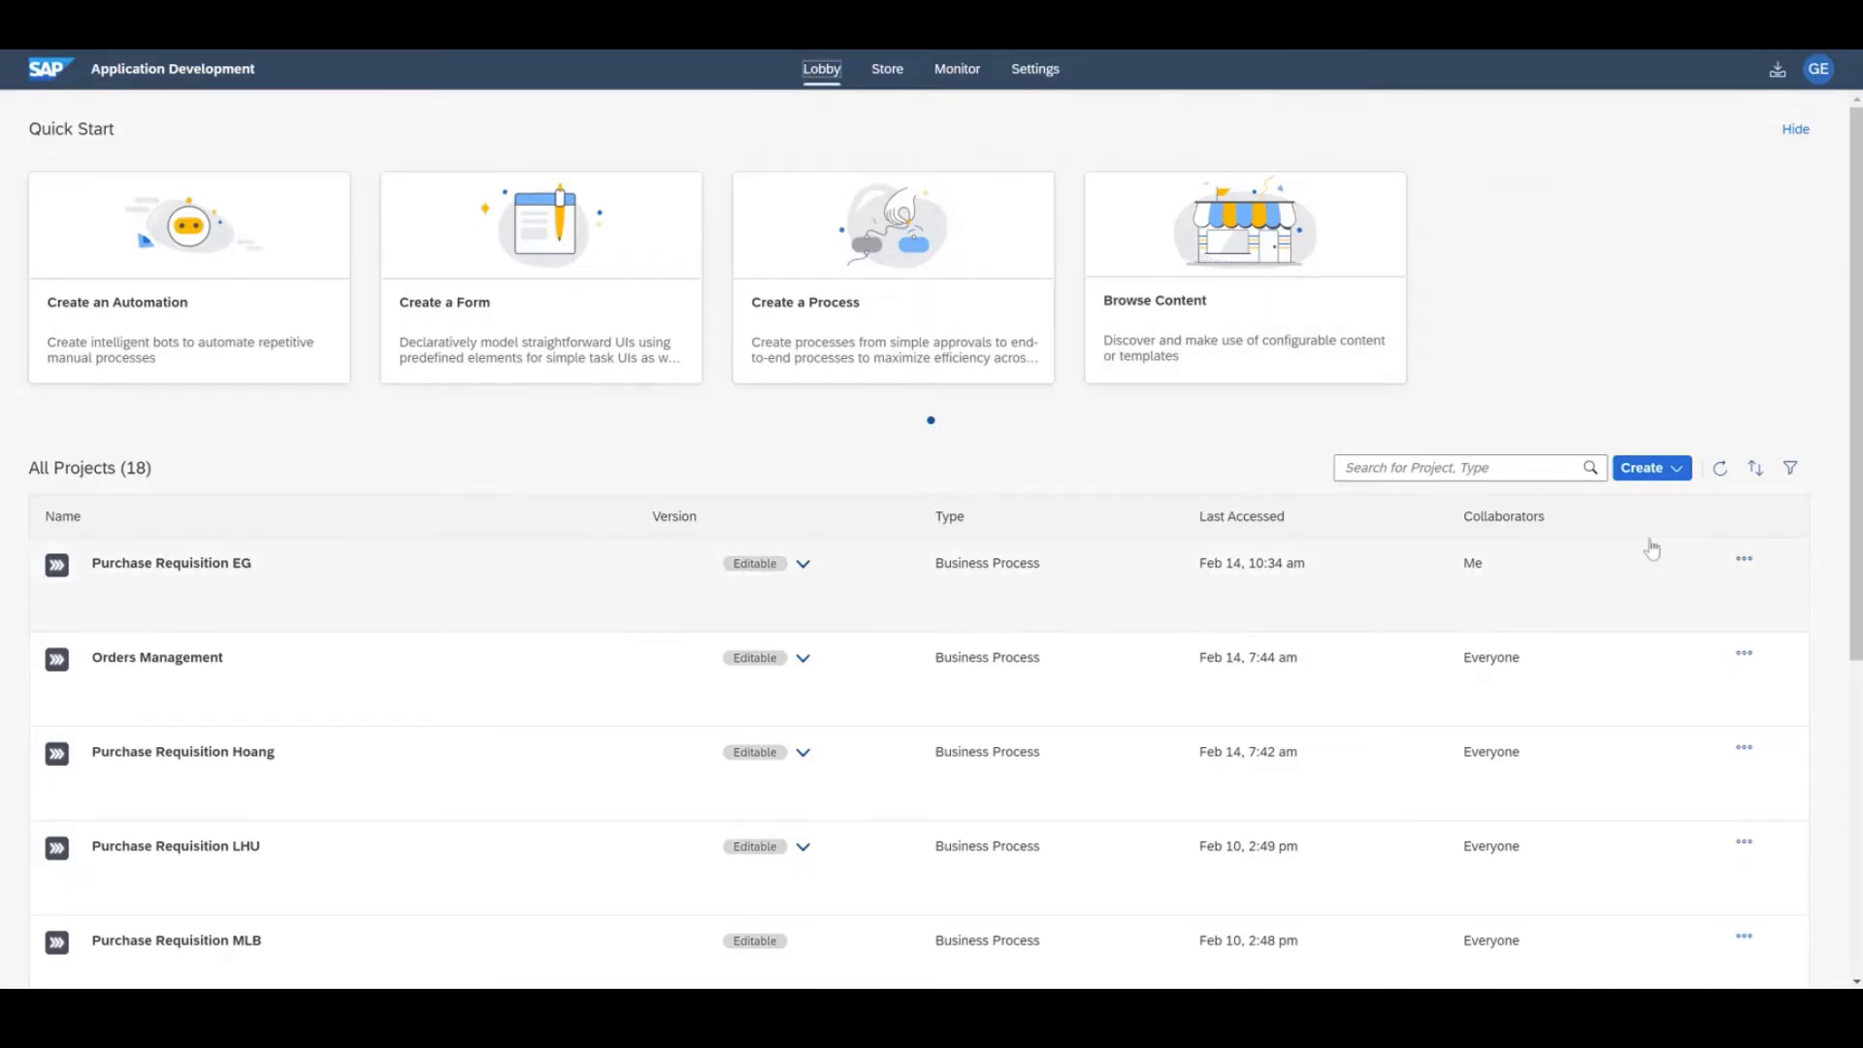
Create the business process project Purchase Requisition Demo EG and start adding an artifact
{"action": "left_click", "coordinate": [1648, 467]}
{"action": "left_click", "coordinate": [1614, 517]}
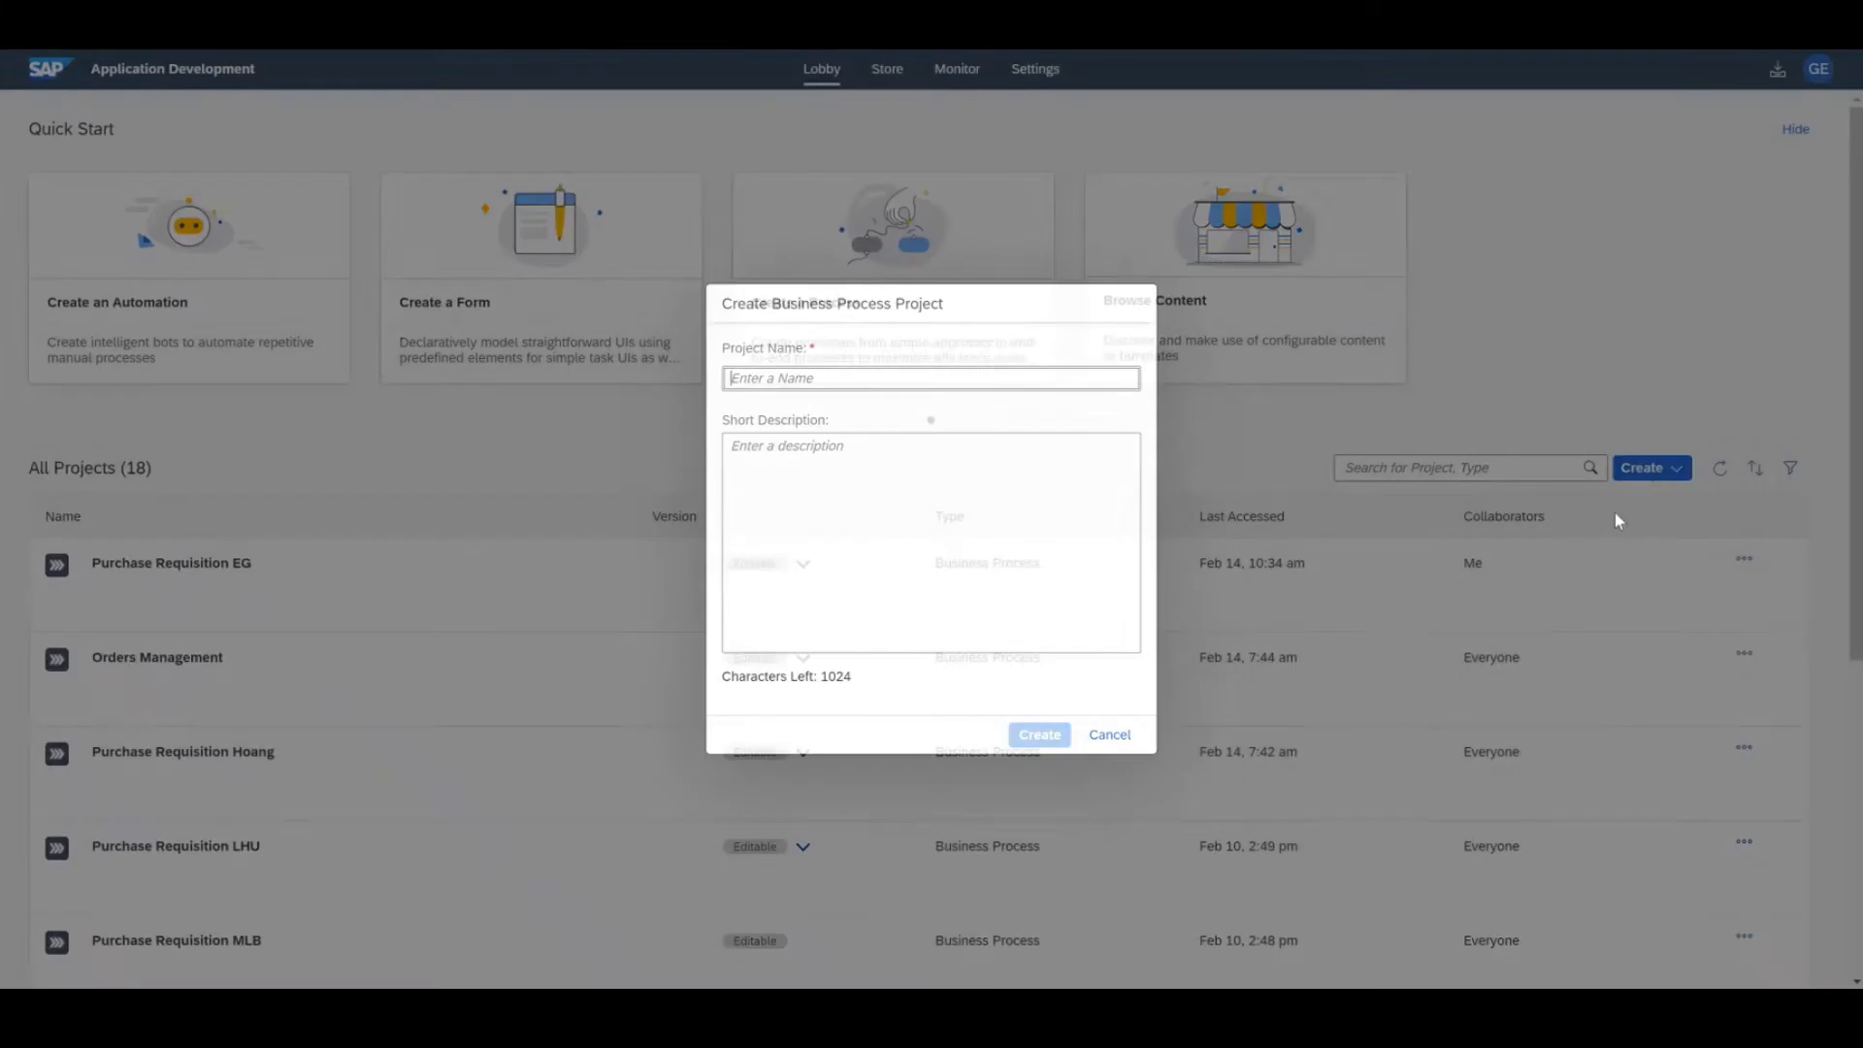
{"action": "type", "text": "Purchase Requisition Demo EG"}
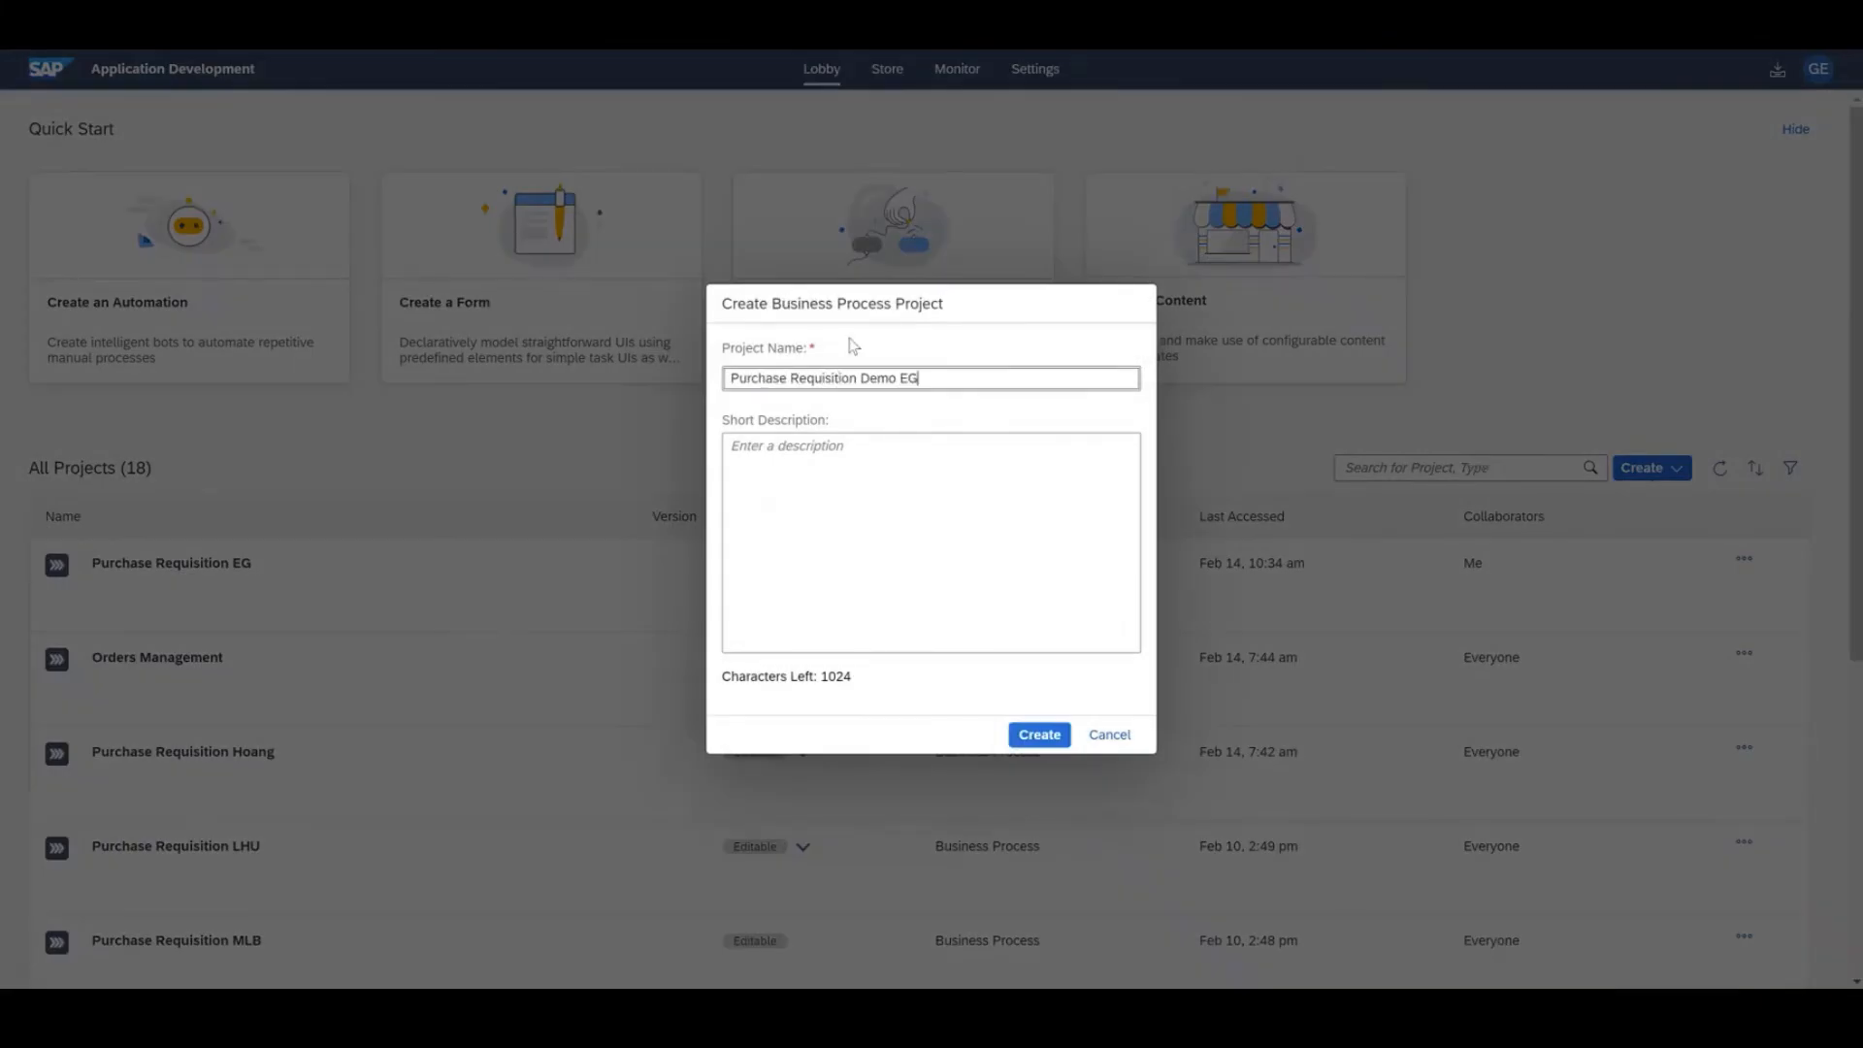
{"action": "left_click", "coordinate": [1045, 729]}
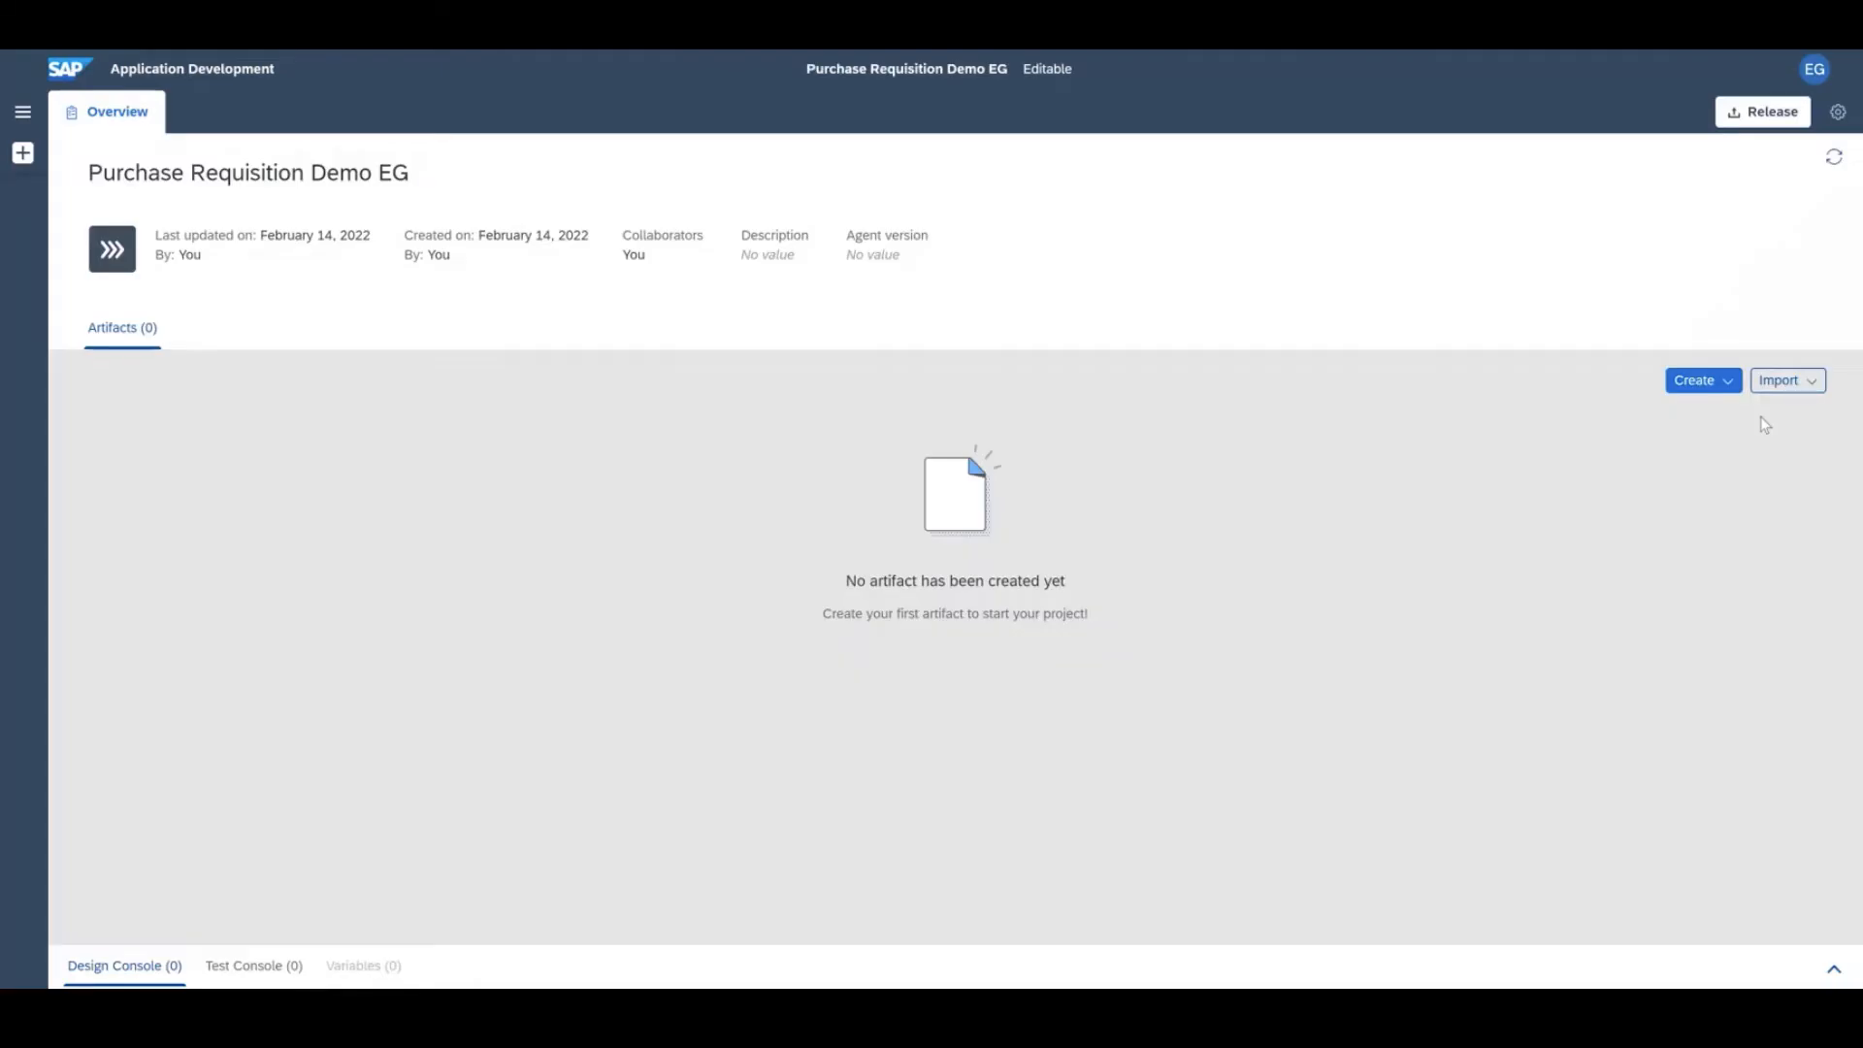
{"action": "left_click", "coordinate": [1696, 381]}
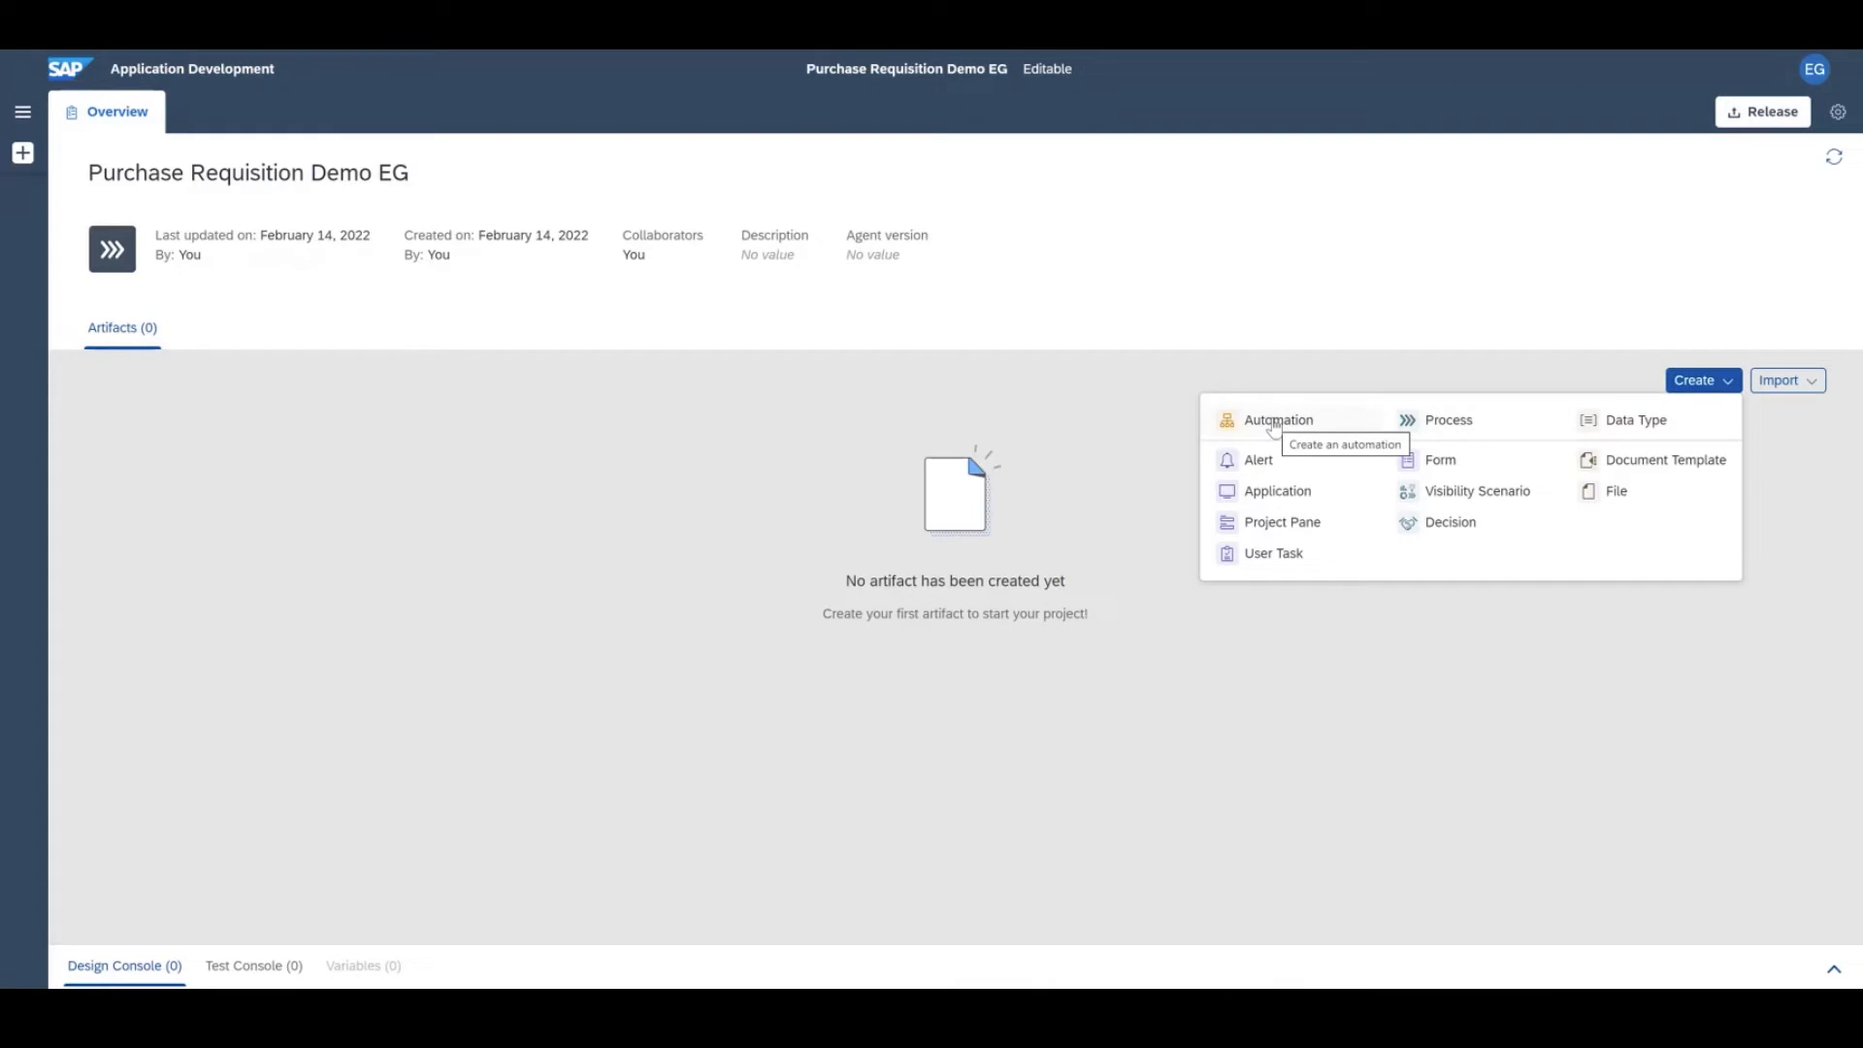
Create a process named Purchase Requisition, correcting the typo in its name
{"action": "left_click", "coordinate": [1448, 420]}
{"action": "left_click", "coordinate": [949, 468]}
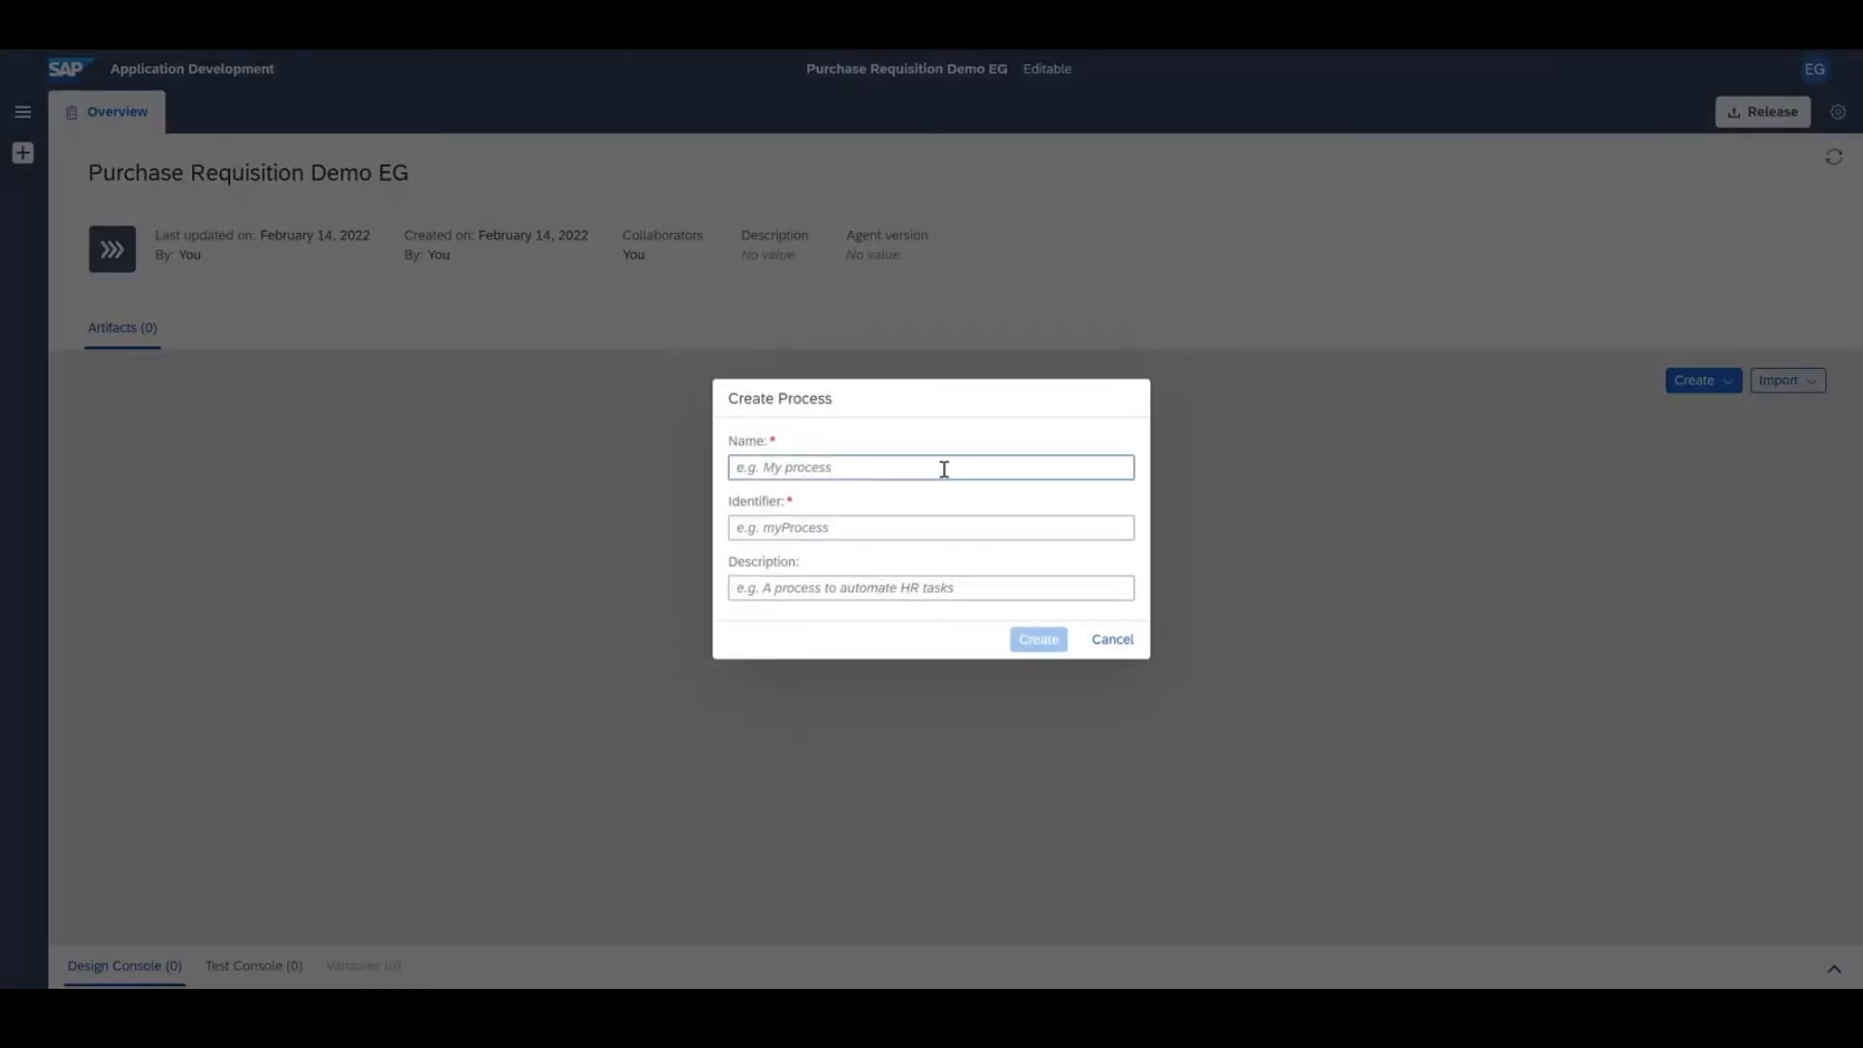
{"action": "type", "text": "Purchase Requsution"}
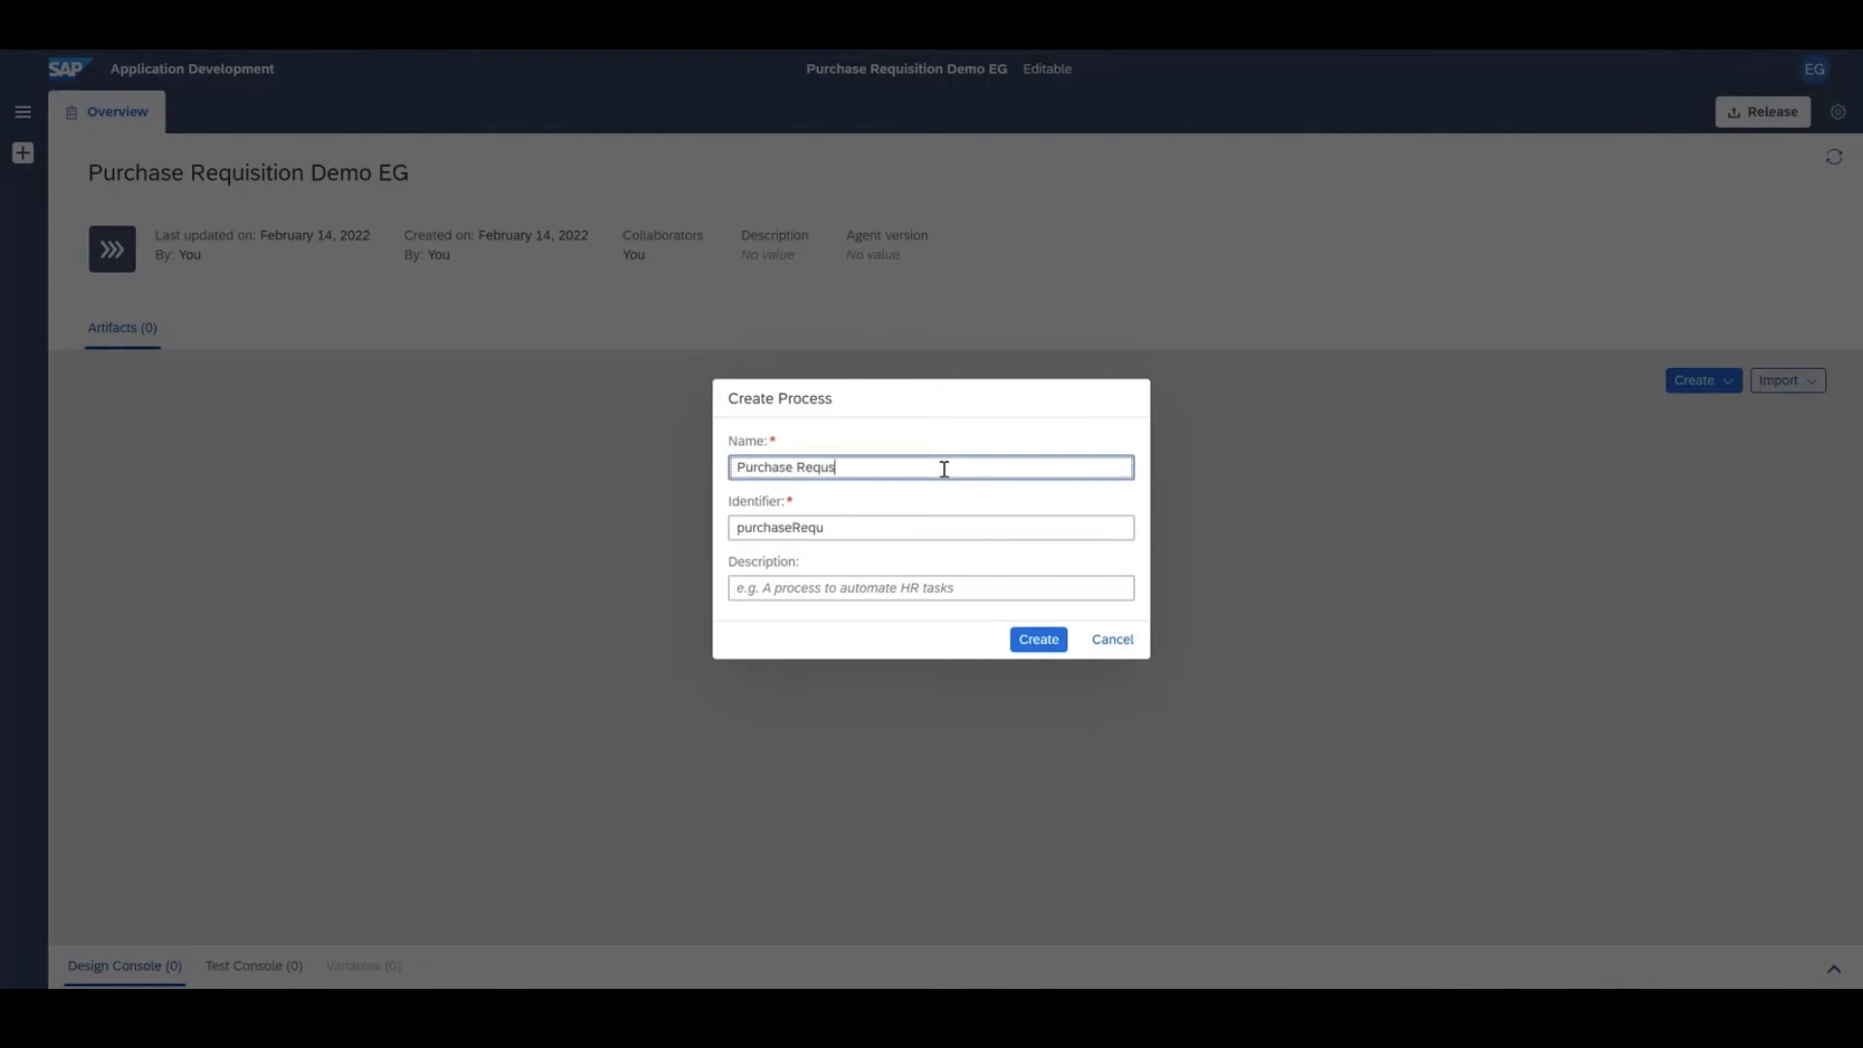
{"action": "left_click", "coordinate": [831, 466]}
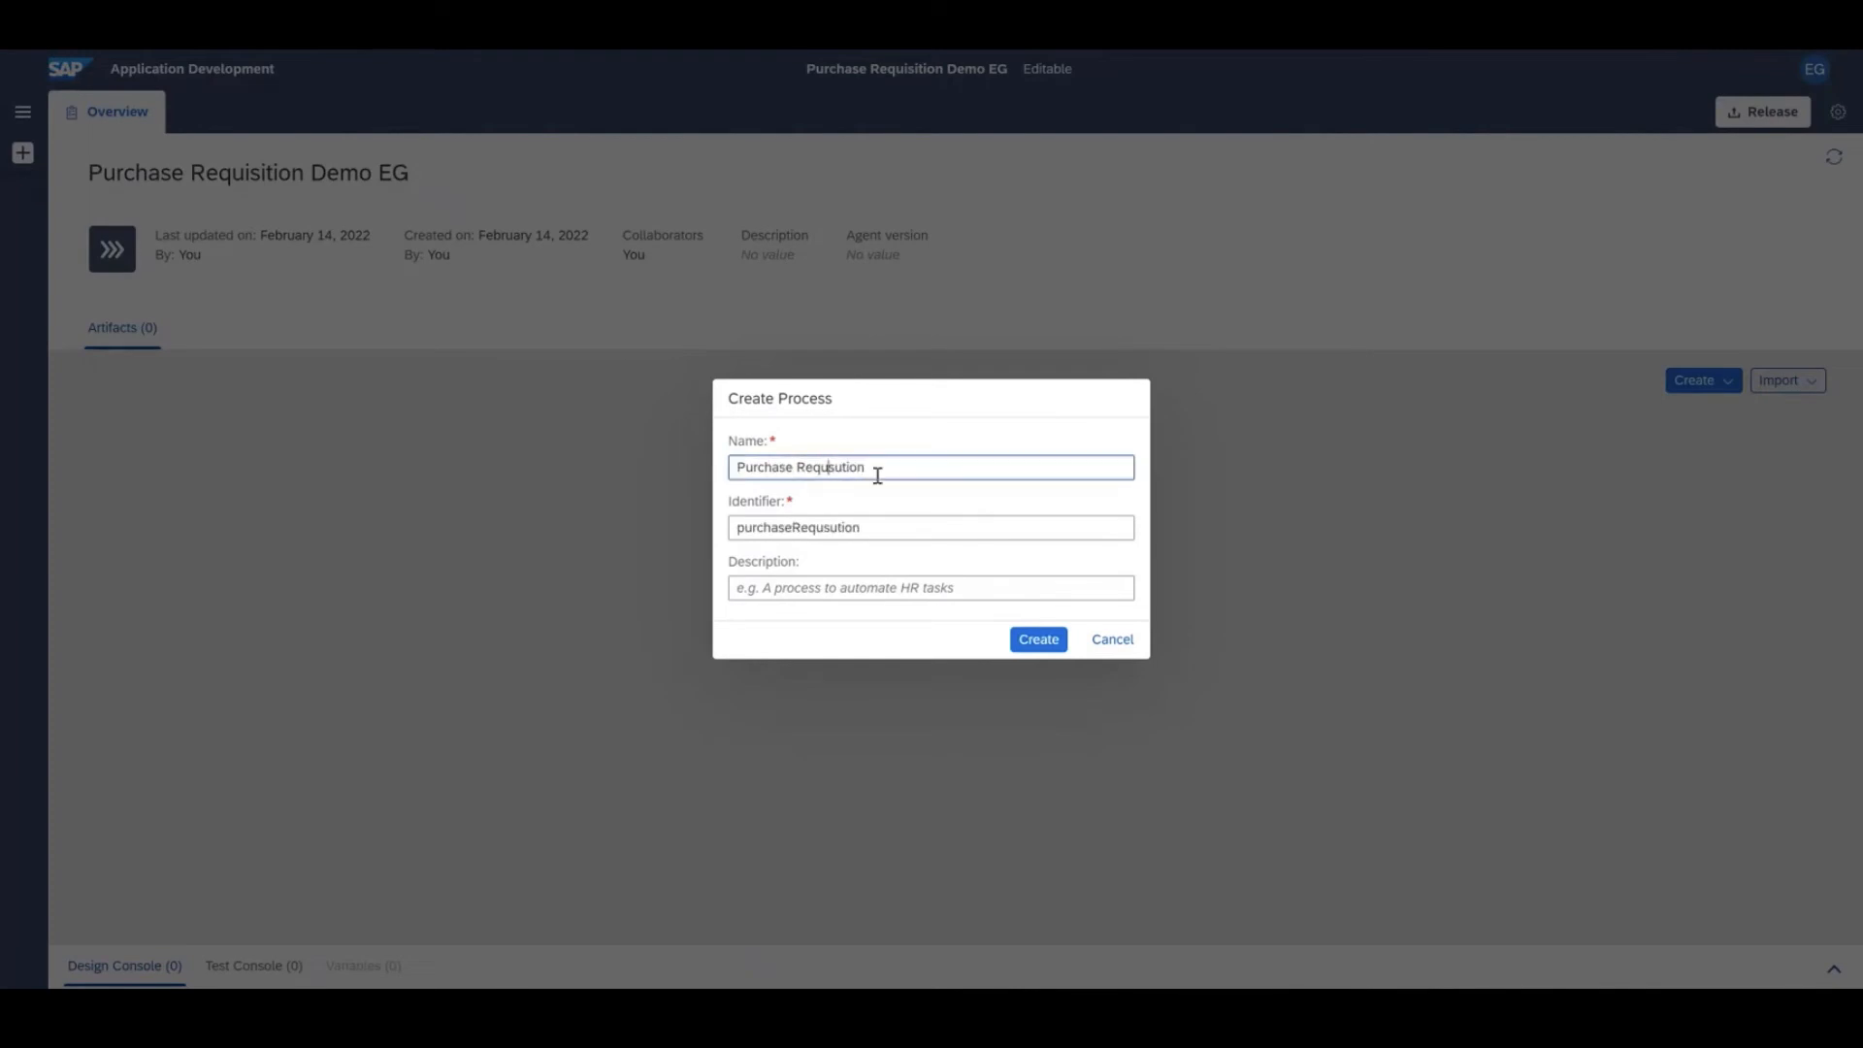
{"action": "key", "text": "BackSpace"}
{"action": "key", "text": "BackSpace"}
{"action": "type", "text": "isi"}
{"action": "left_click", "coordinate": [984, 588]}
{"action": "left_click", "coordinate": [1038, 639]}
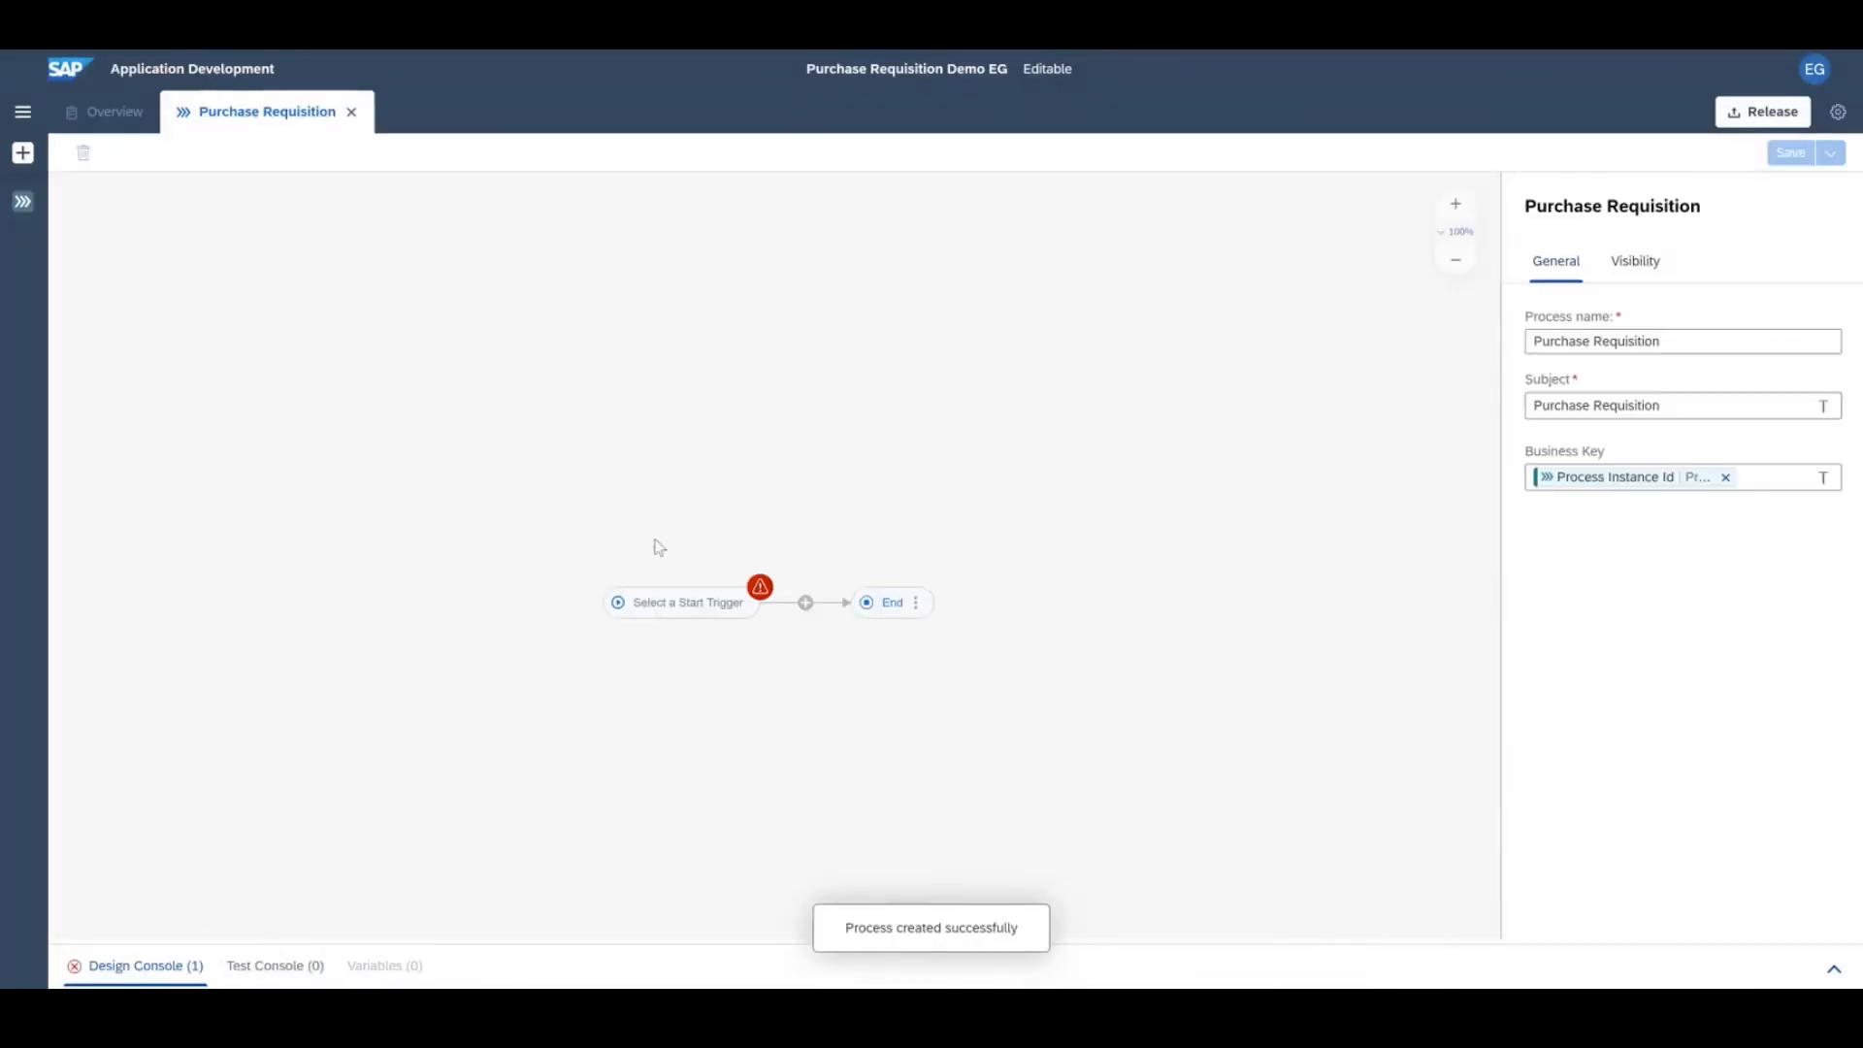
Set the start trigger to a new form named Request Form
{"action": "left_click", "coordinate": [700, 597]}
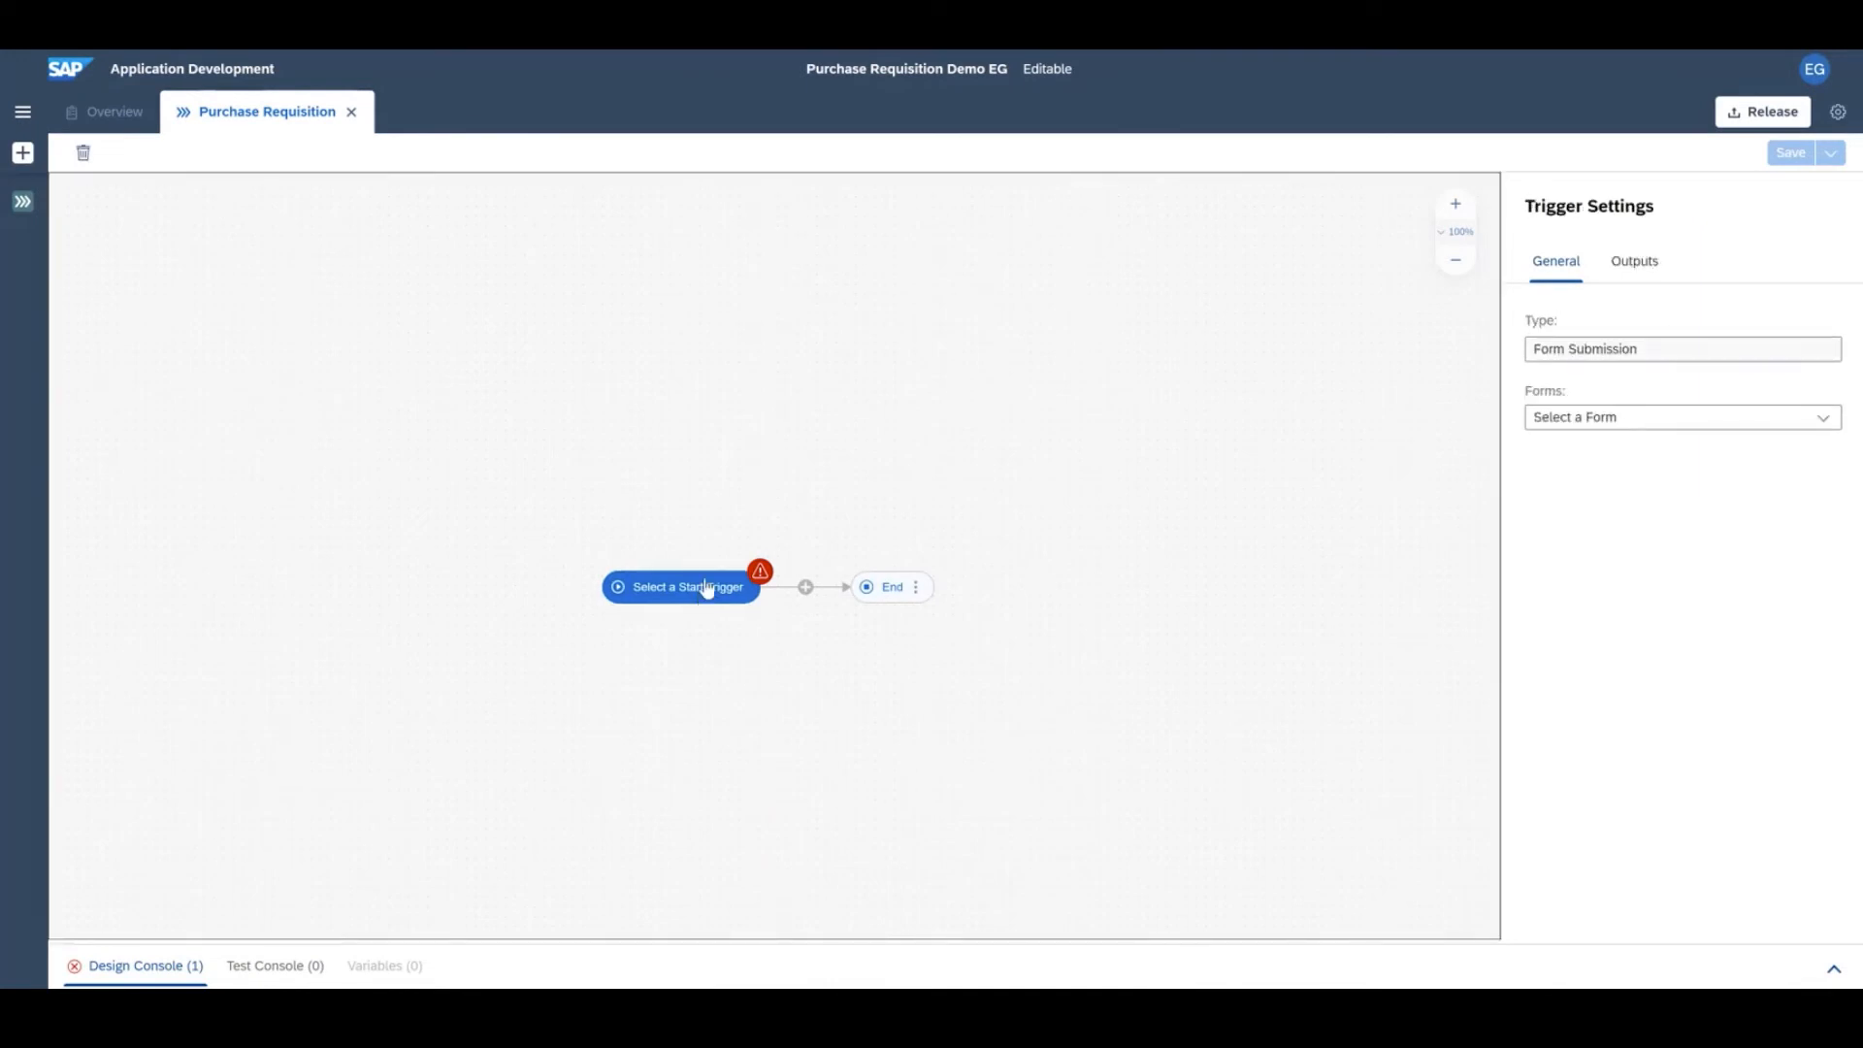
{"action": "left_click", "coordinate": [1822, 417]}
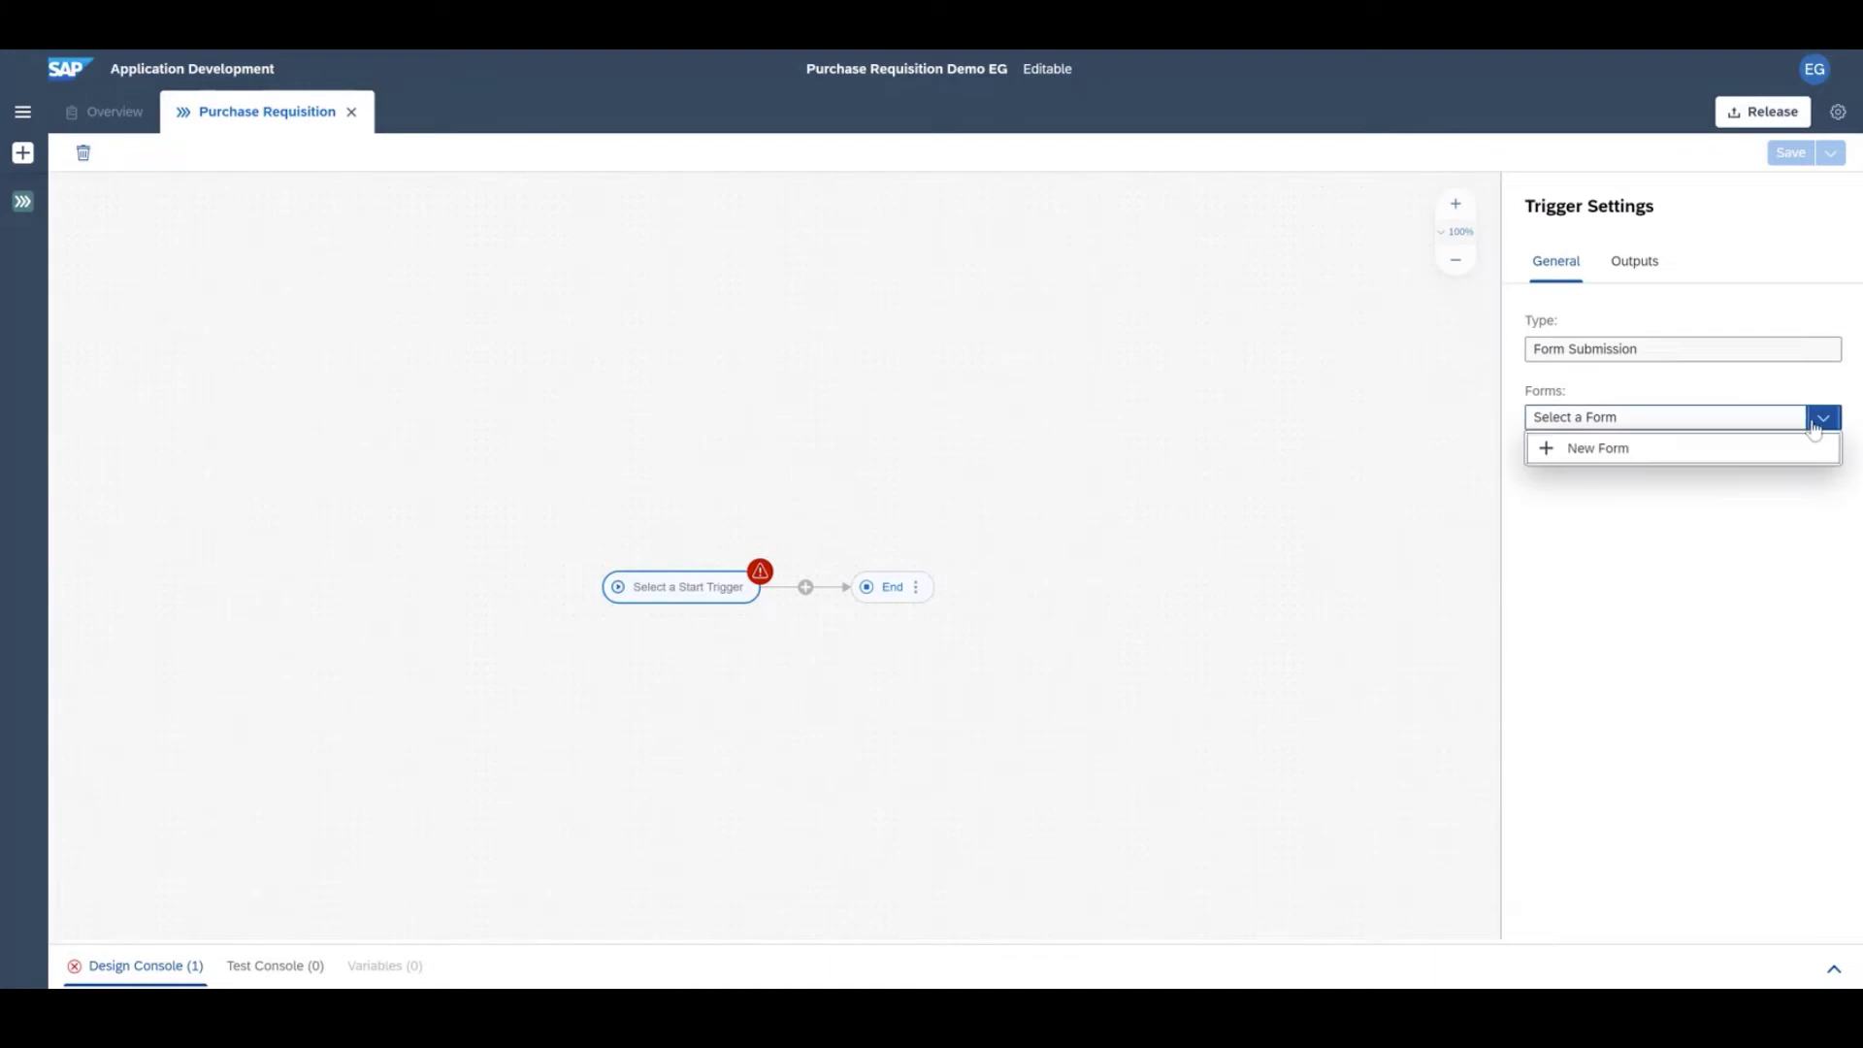
{"action": "left_click", "coordinate": [1717, 450]}
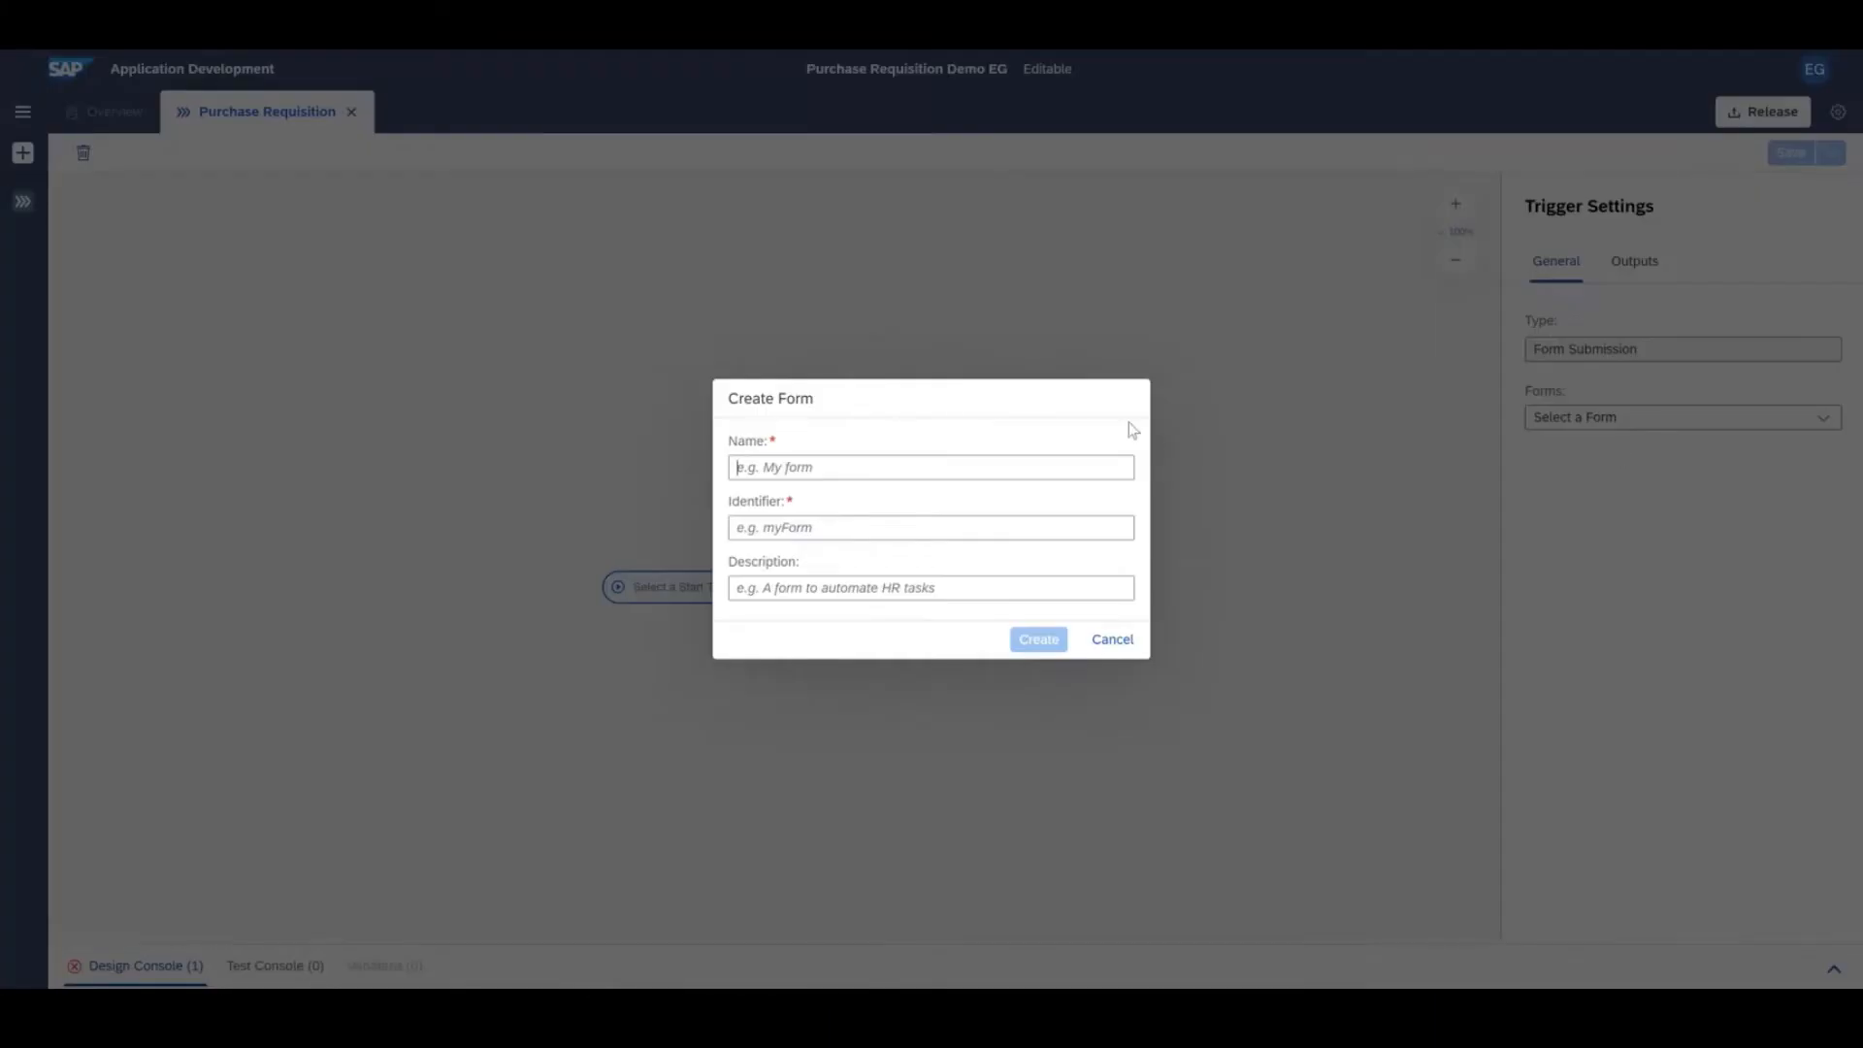
{"action": "type", "text": "Request Form"}
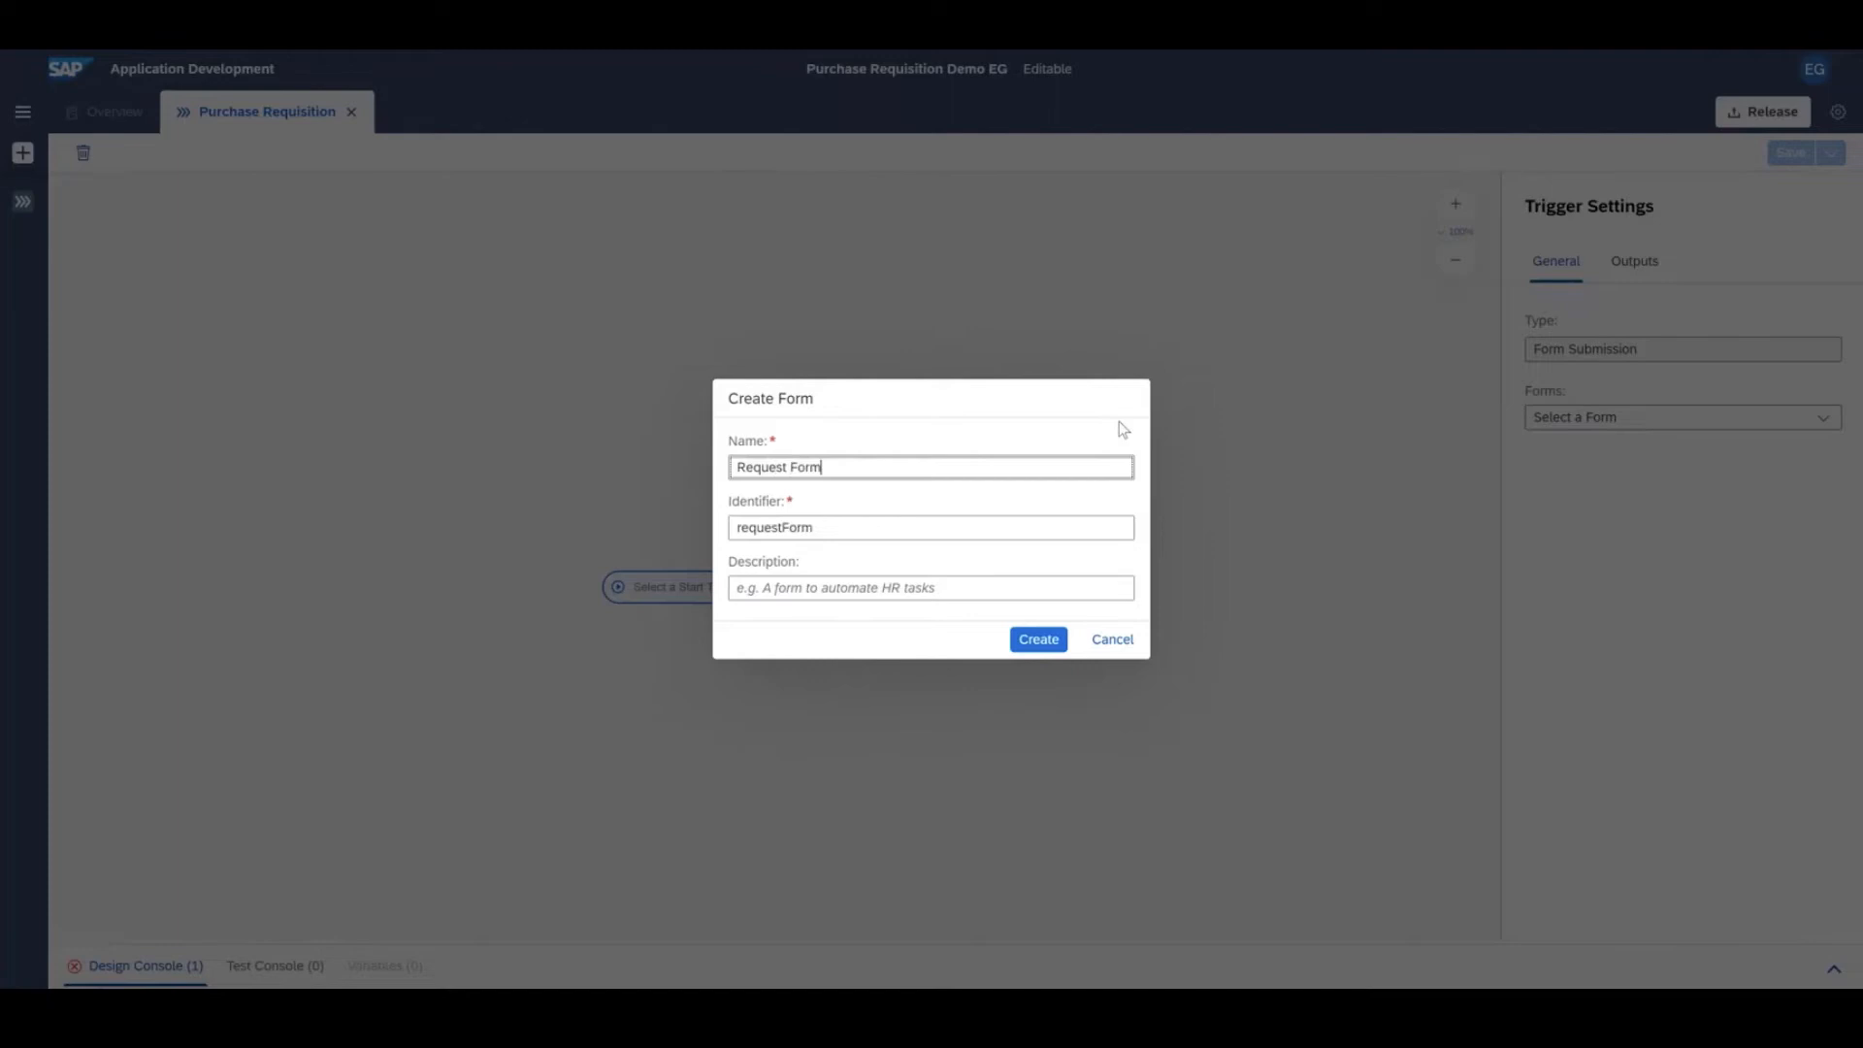
{"action": "left_click", "coordinate": [1038, 639]}
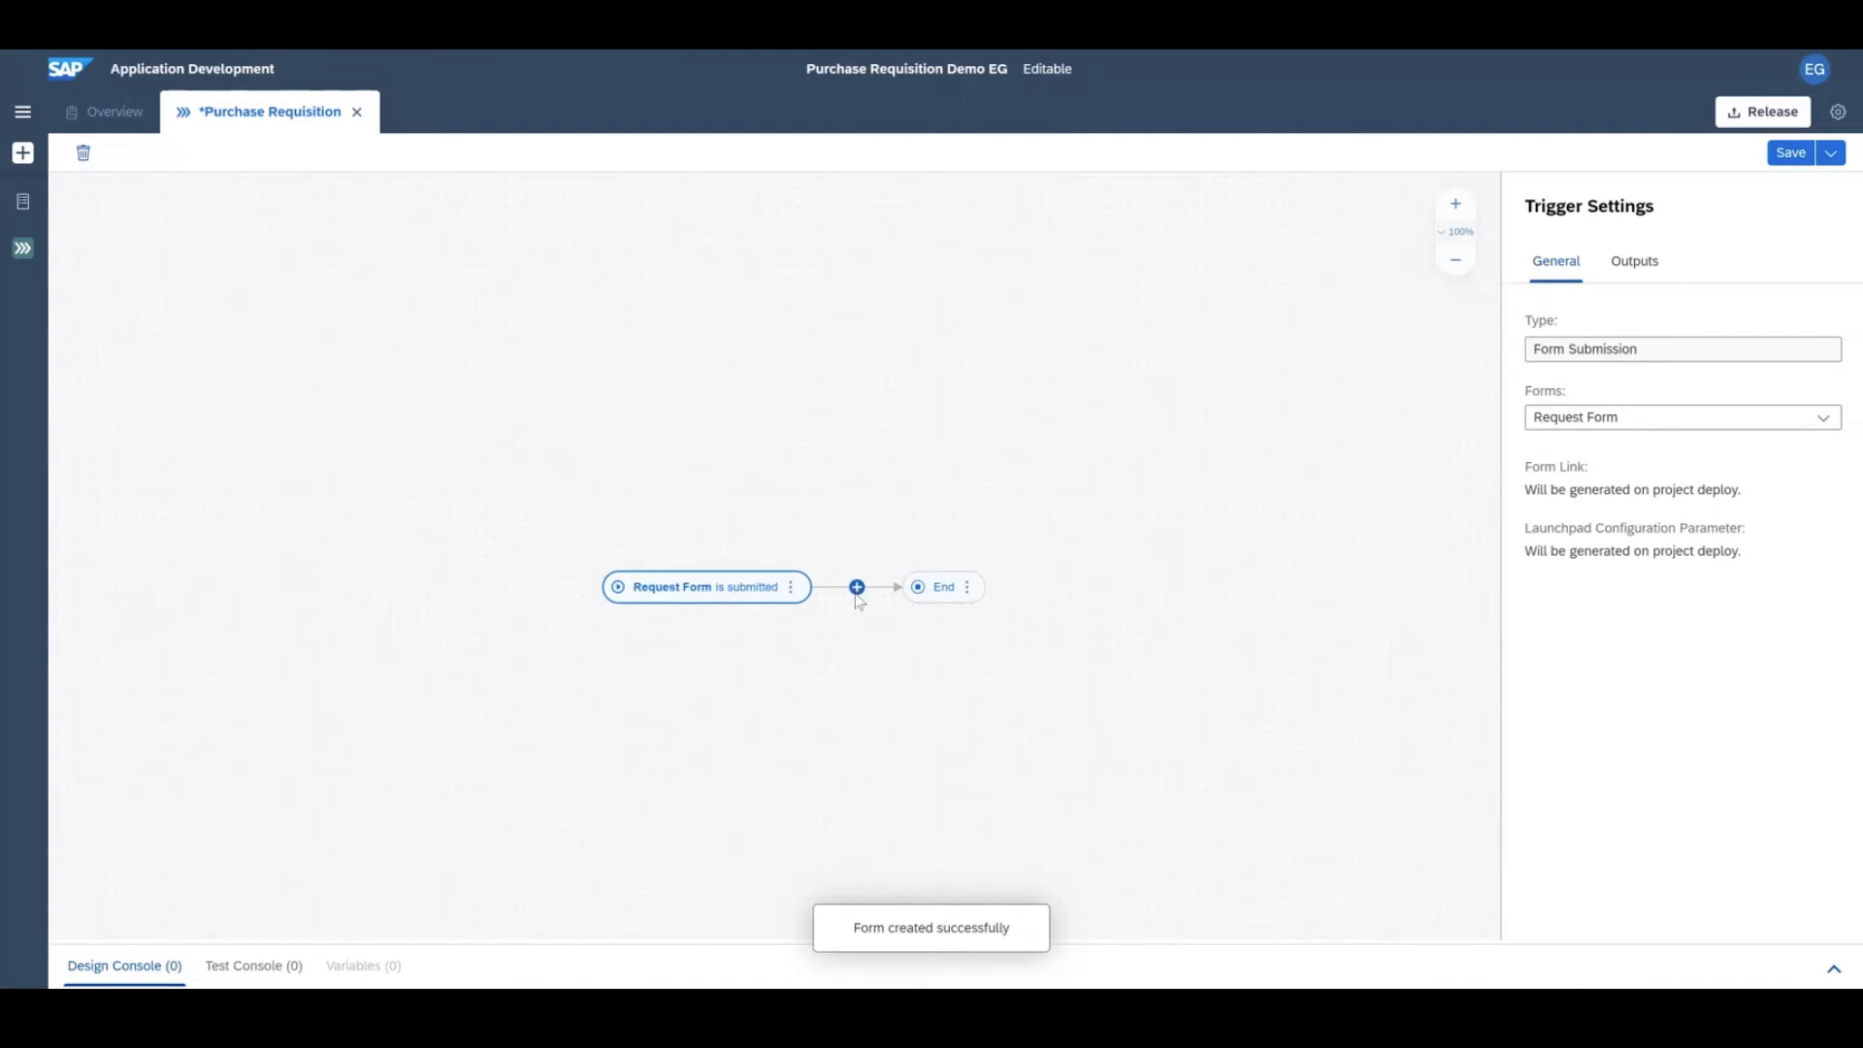
Add headline 'Request form', paragraph 'Please fill it in.' and a first text field to the form
{"action": "left_click", "coordinate": [740, 589]}
{"action": "double_click", "coordinate": [739, 589]}
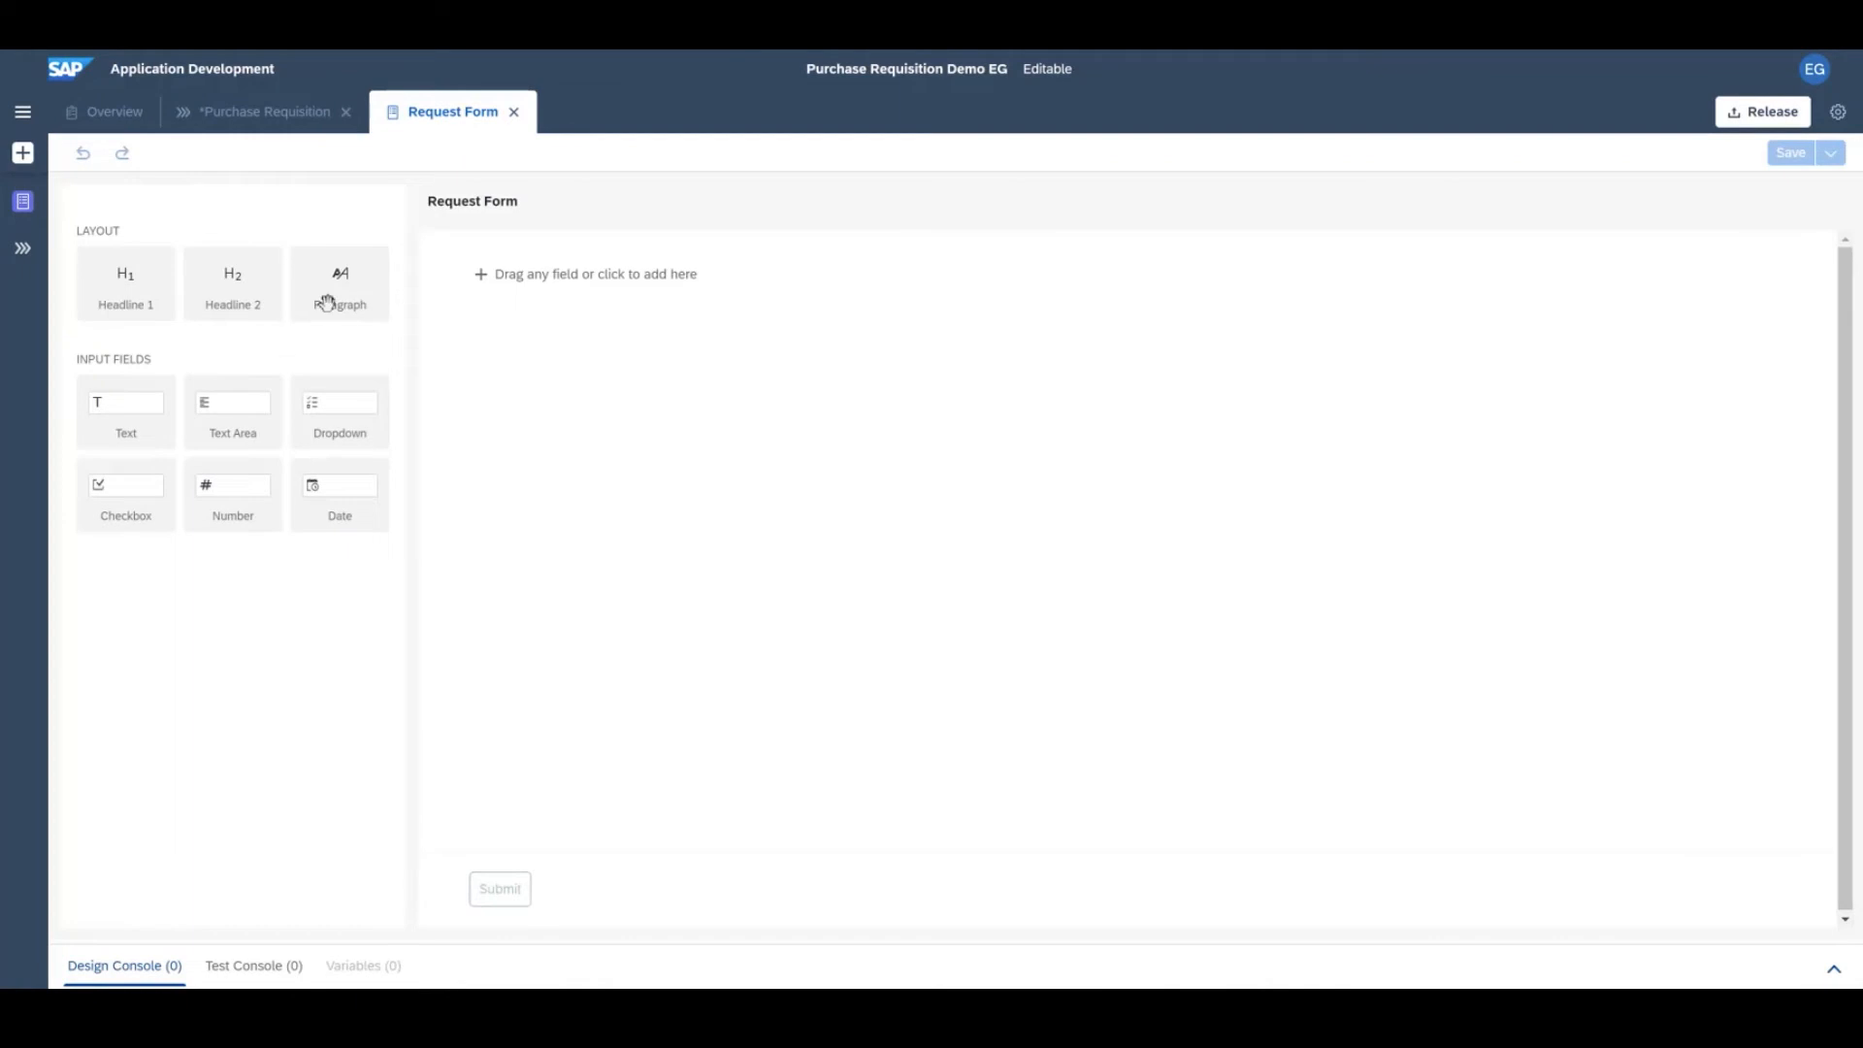
{"action": "left_click_drag", "start_coordinate": [173, 294], "coordinate": [539, 298]}
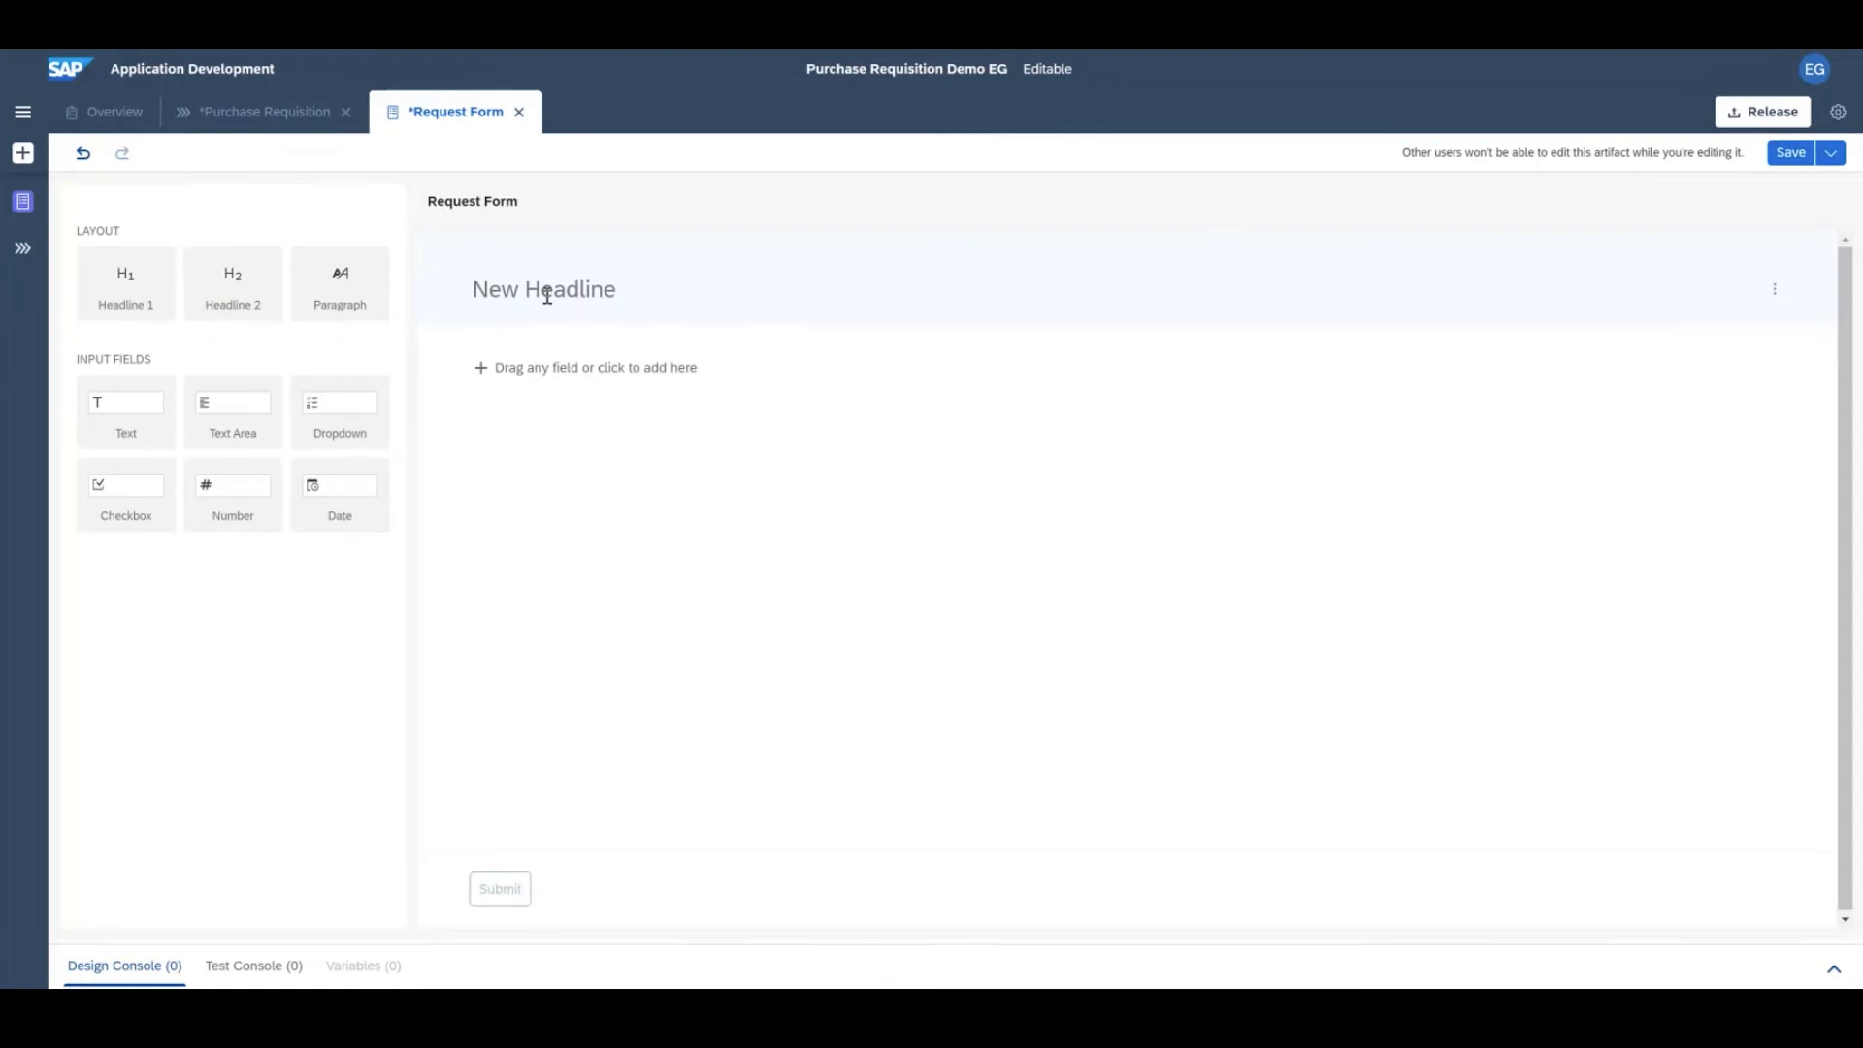
{"action": "type", "text": "Request form"}
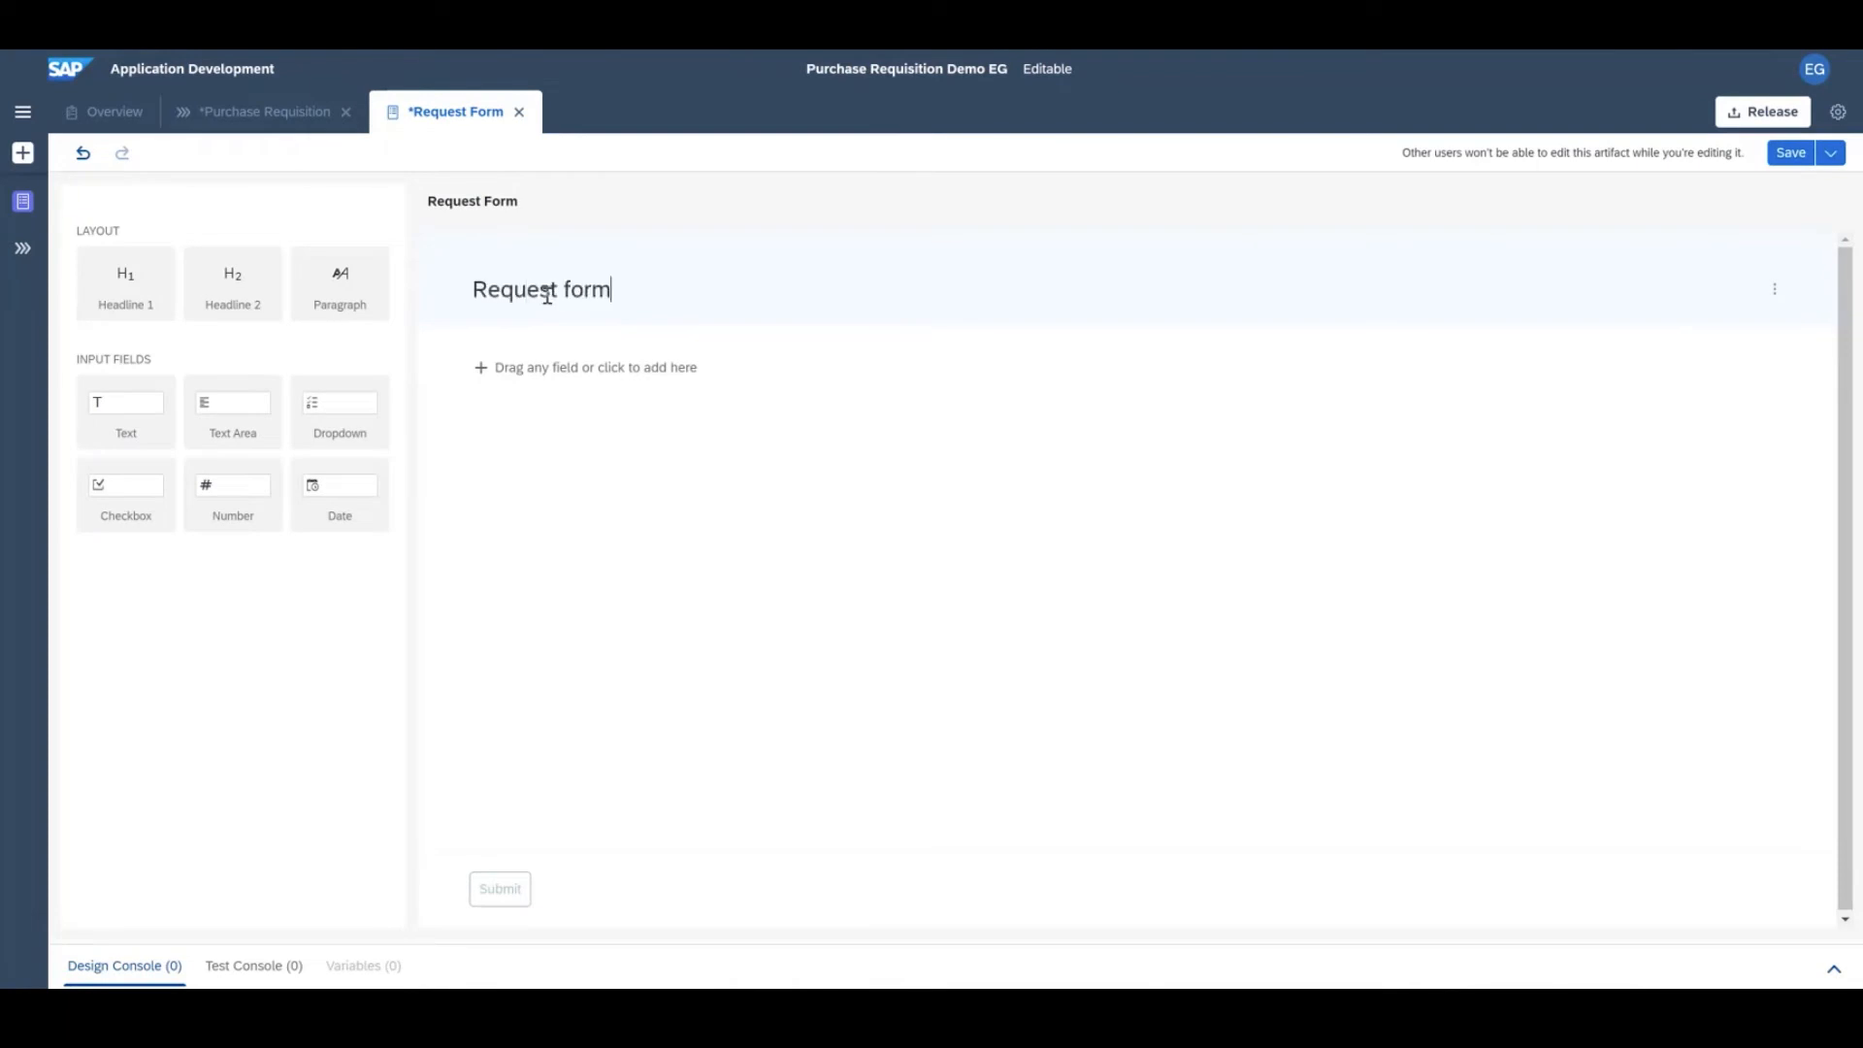
{"action": "left_click_drag", "start_coordinate": [339, 279], "coordinate": [553, 366]}
{"action": "type", "text": "Please fill it in."}
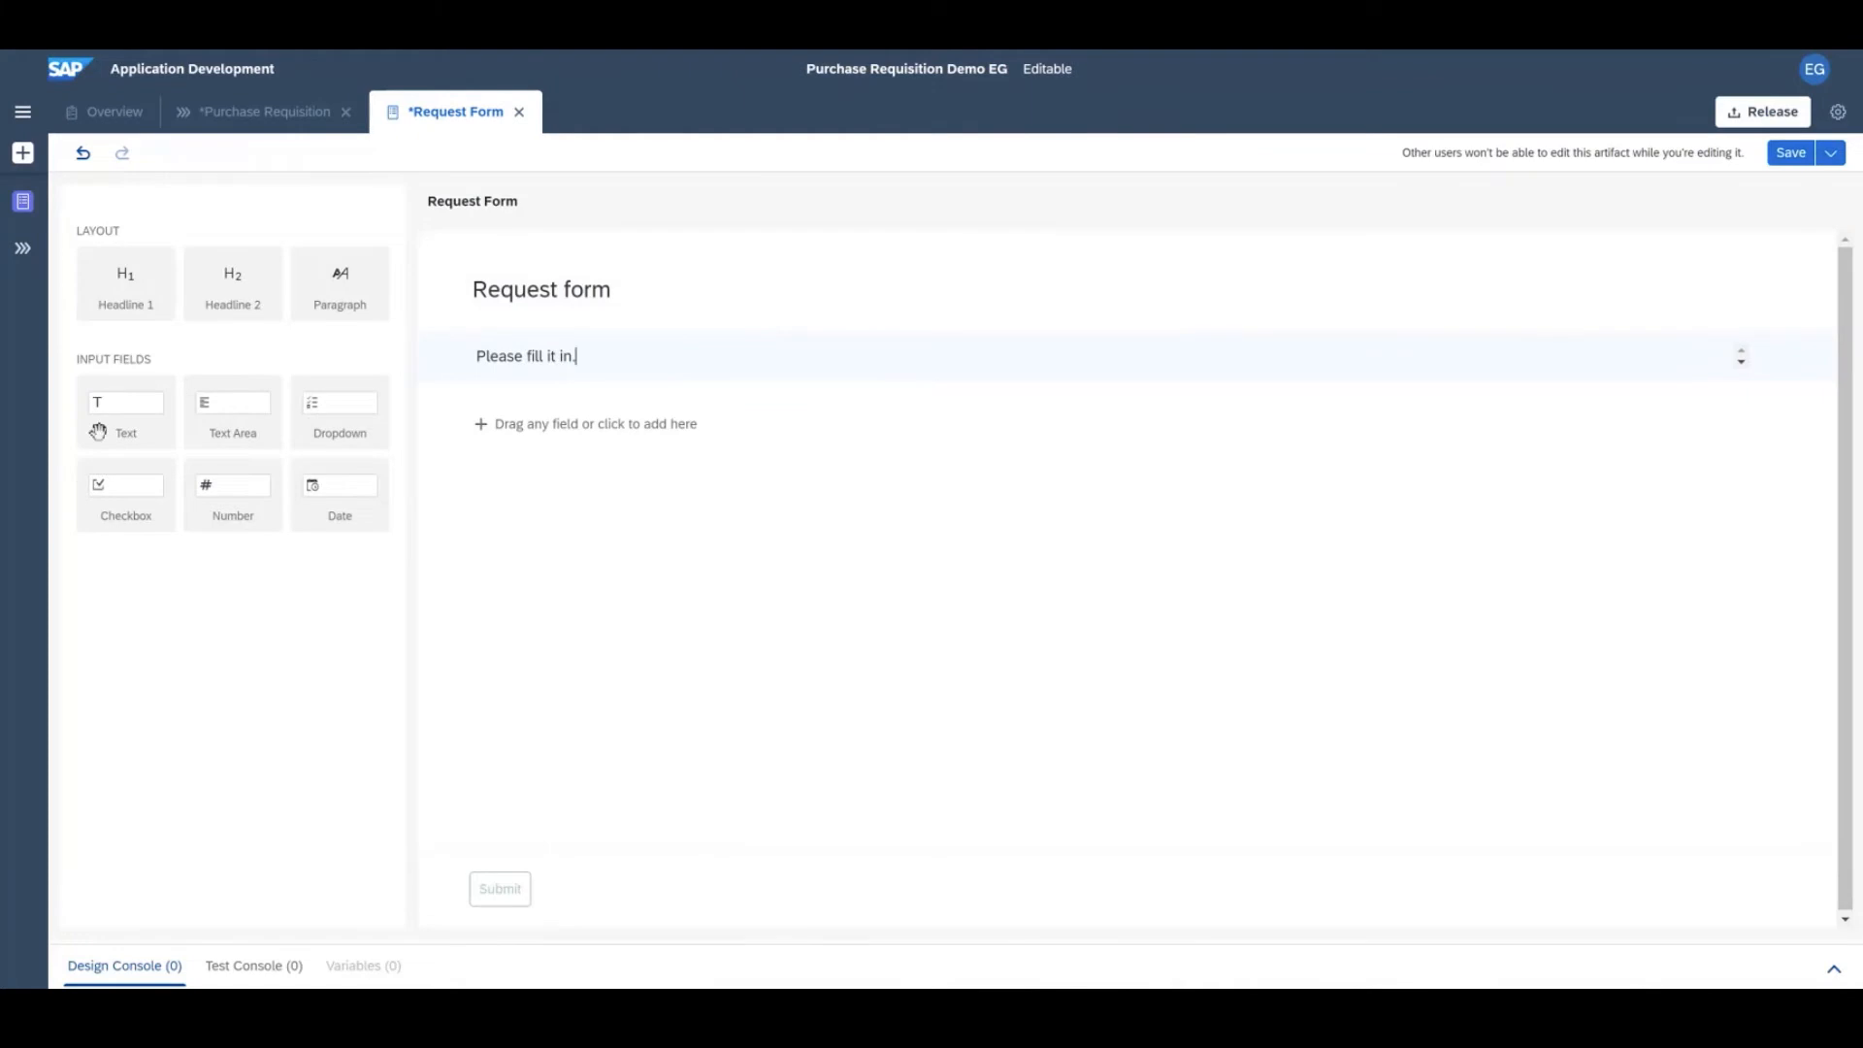
{"action": "mouse_move", "coordinate": [116, 410]}
{"action": "left_mouse_down"}
{"action": "mouse_move", "coordinate": [497, 485]}
{"action": "mouse_move", "coordinate": [656, 473]}
{"action": "left_mouse_up"}
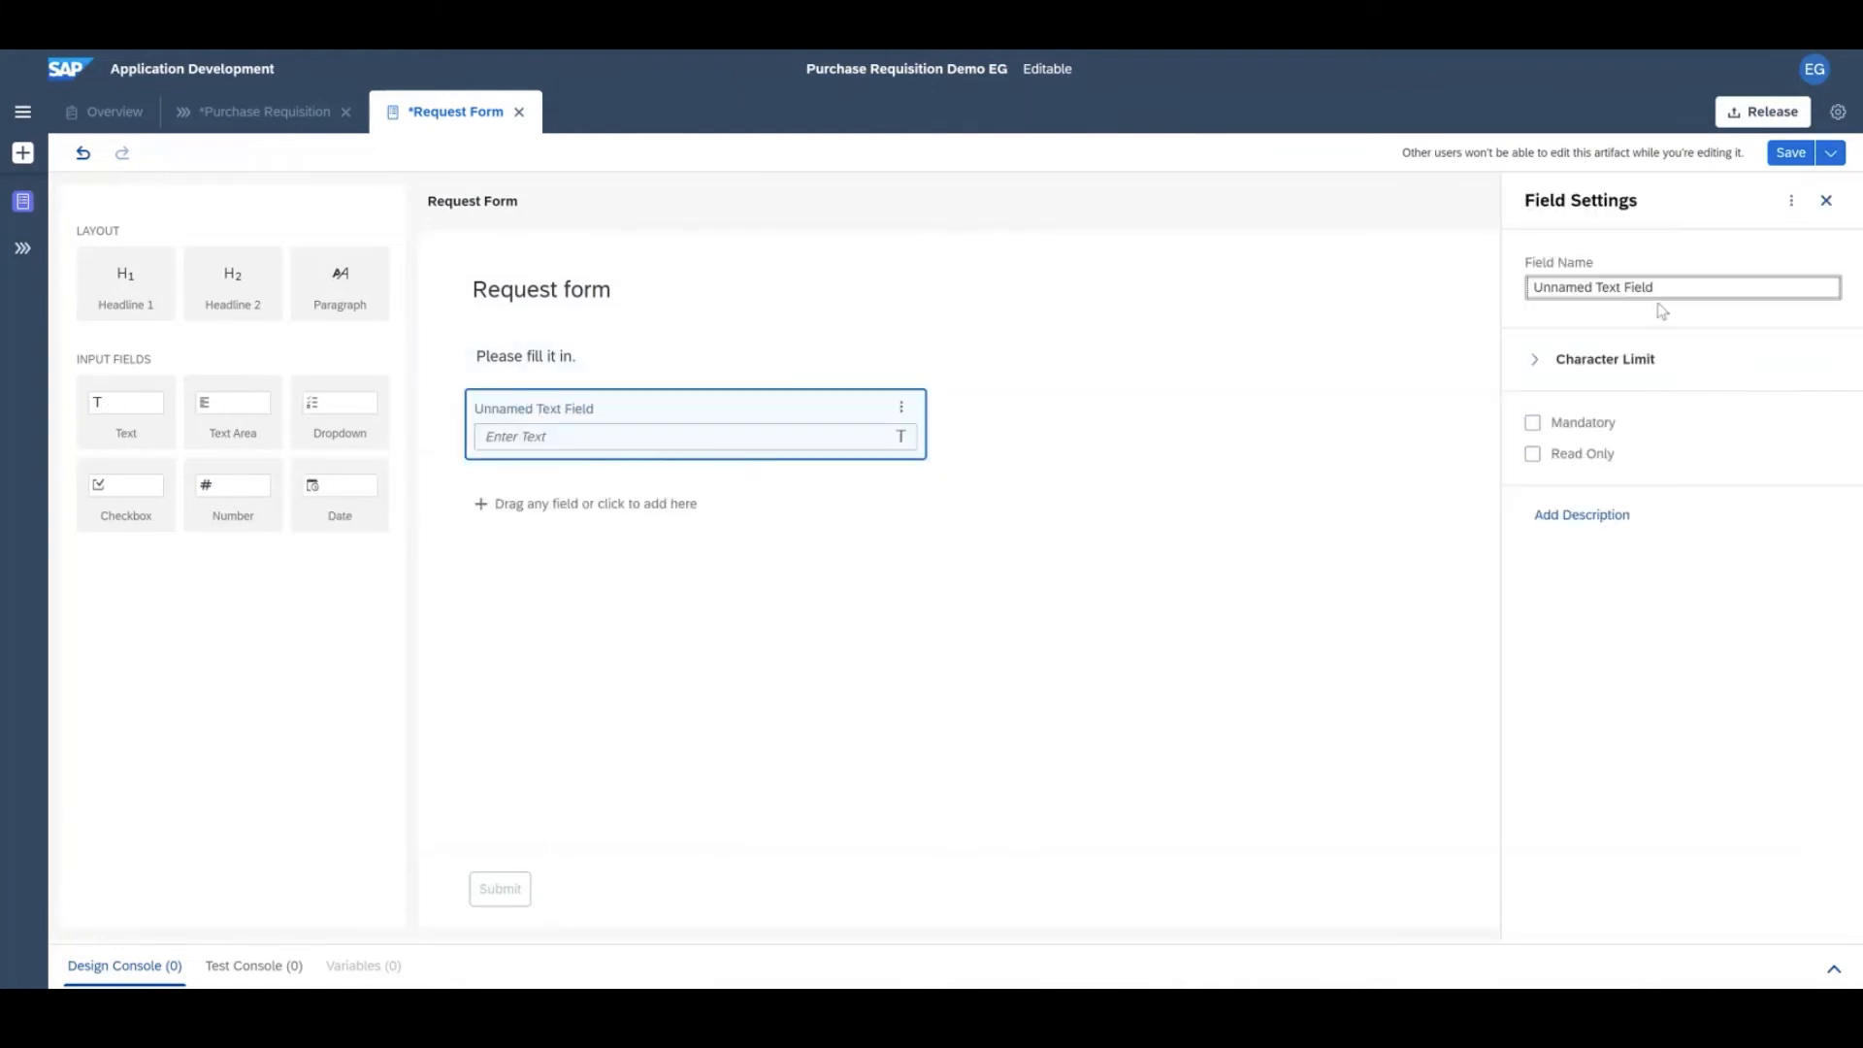
Name the fields Name (mandatory), Requestor Email, Manager Email, and add a dropdown below them
{"action": "left_click_drag", "start_coordinate": [1667, 286], "coordinate": [1528, 293]}
{"action": "type", "text": "N"}
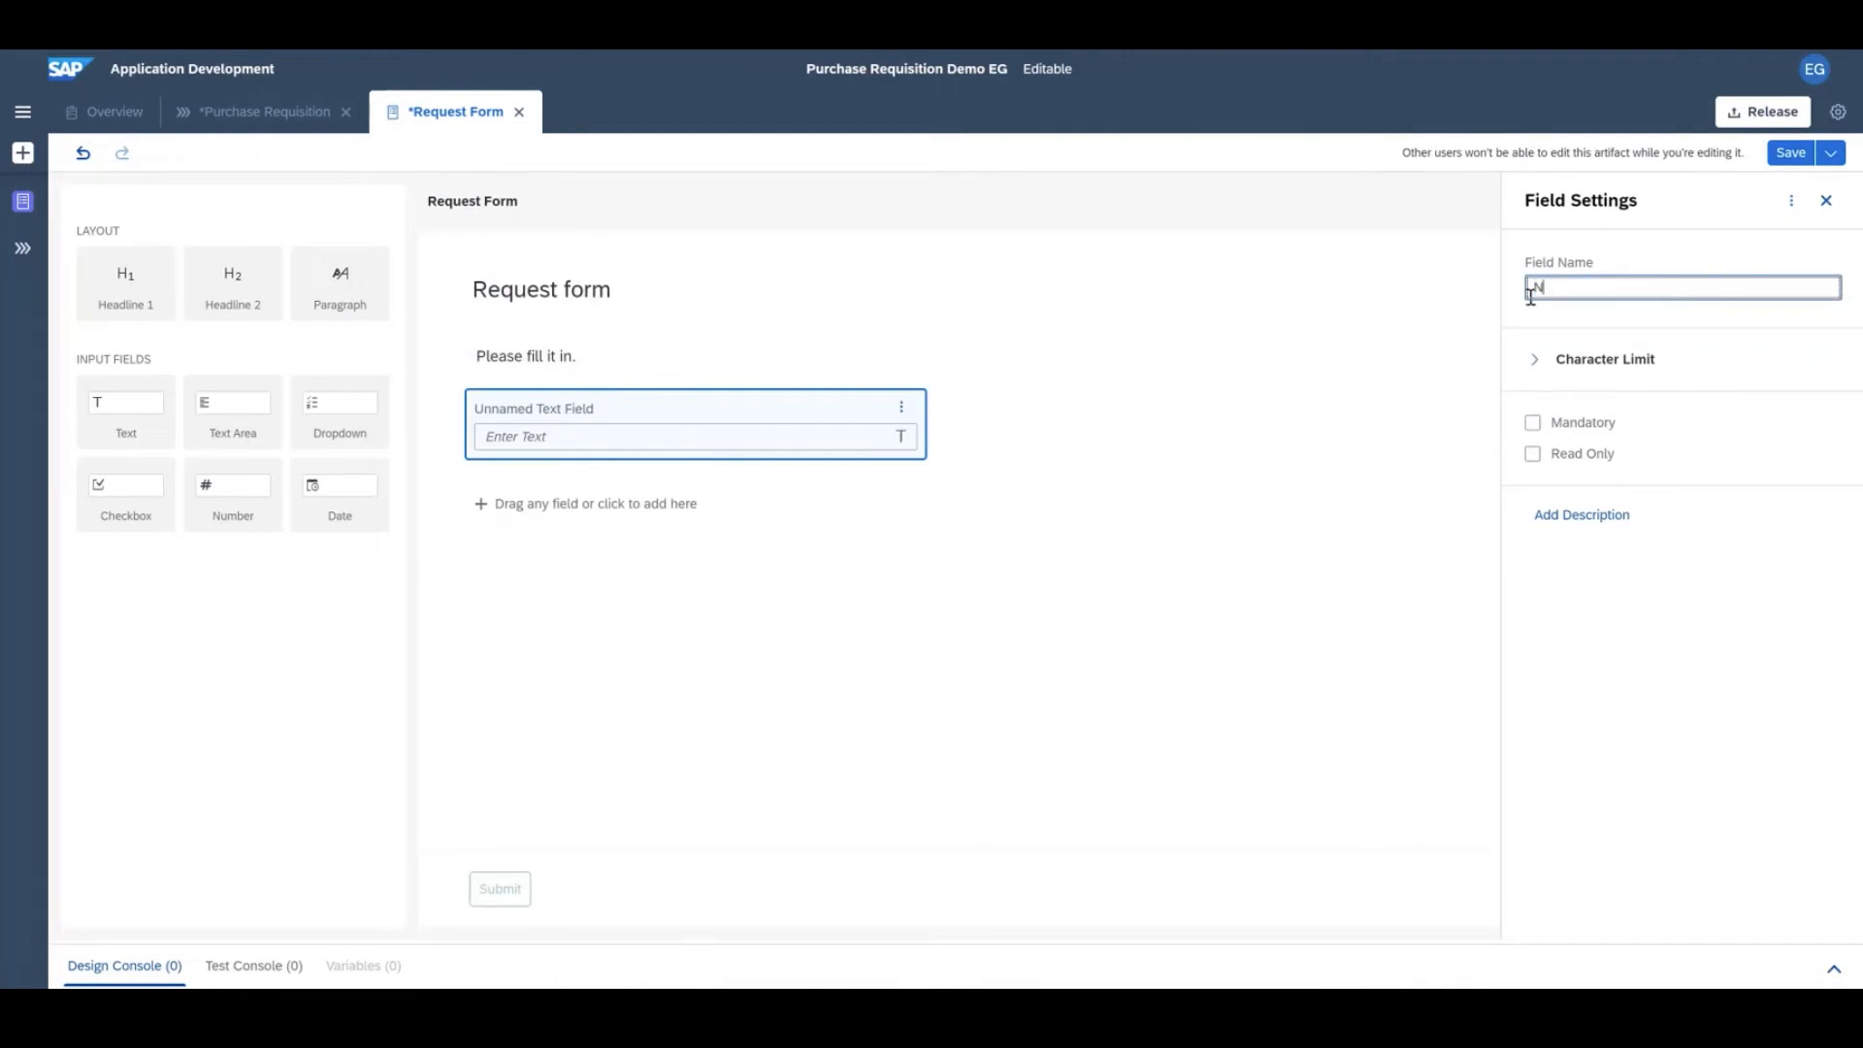
{"action": "type", "text": "ame"}
{"action": "left_click", "coordinate": [1532, 422]}
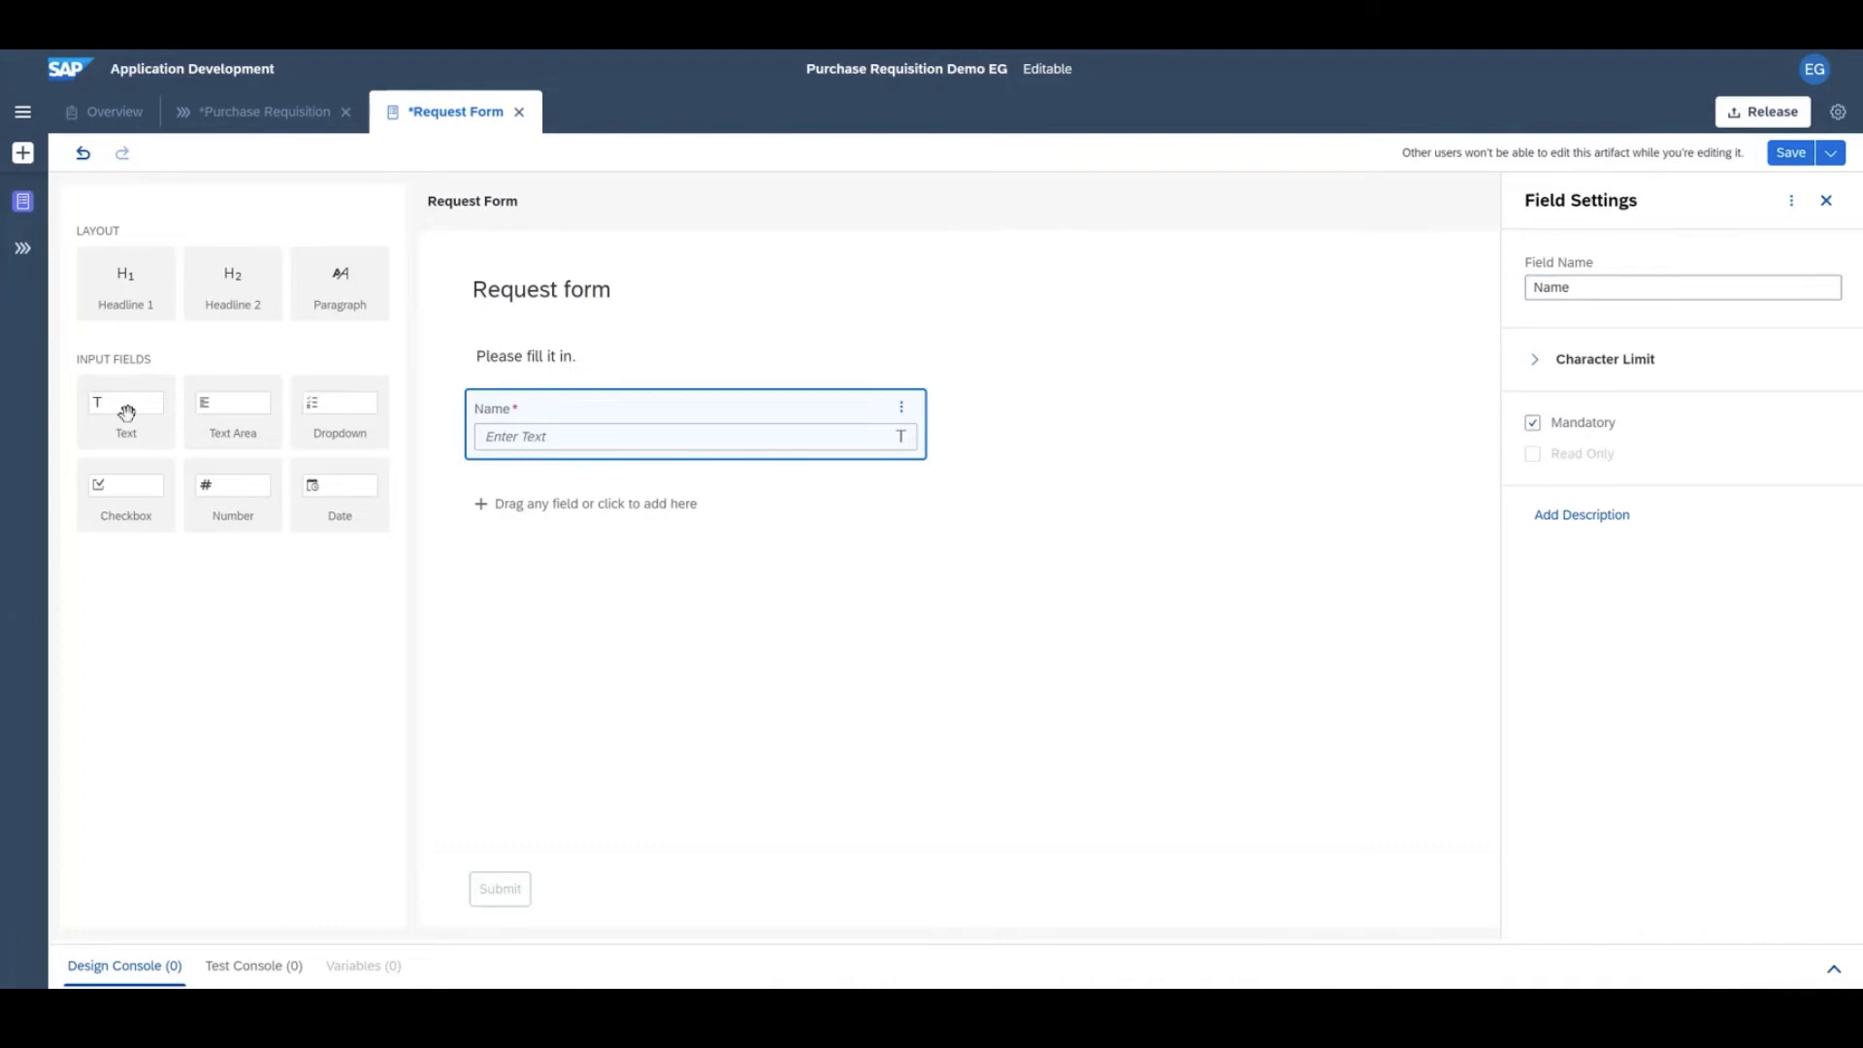
{"action": "left_click_drag", "start_coordinate": [125, 412], "coordinate": [525, 487]}
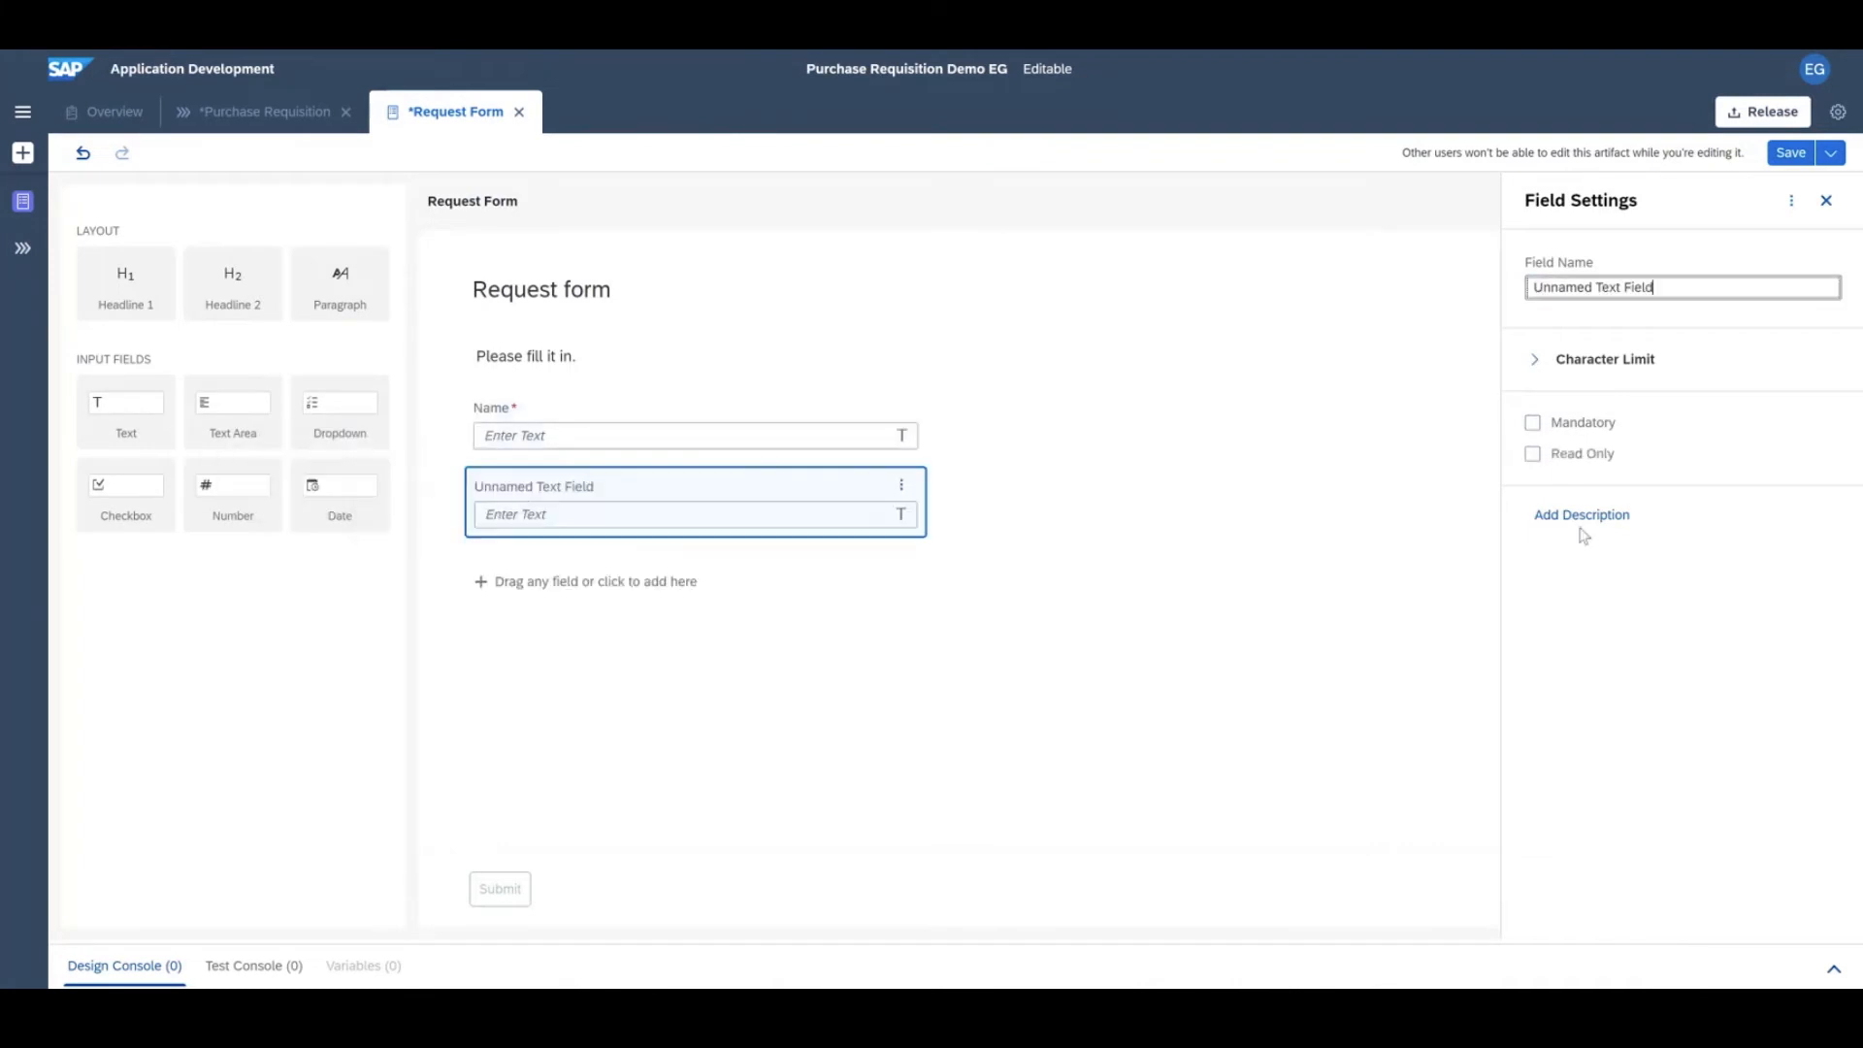
{"action": "triple_click", "coordinate": [1680, 286]}
{"action": "type", "text": "Request"}
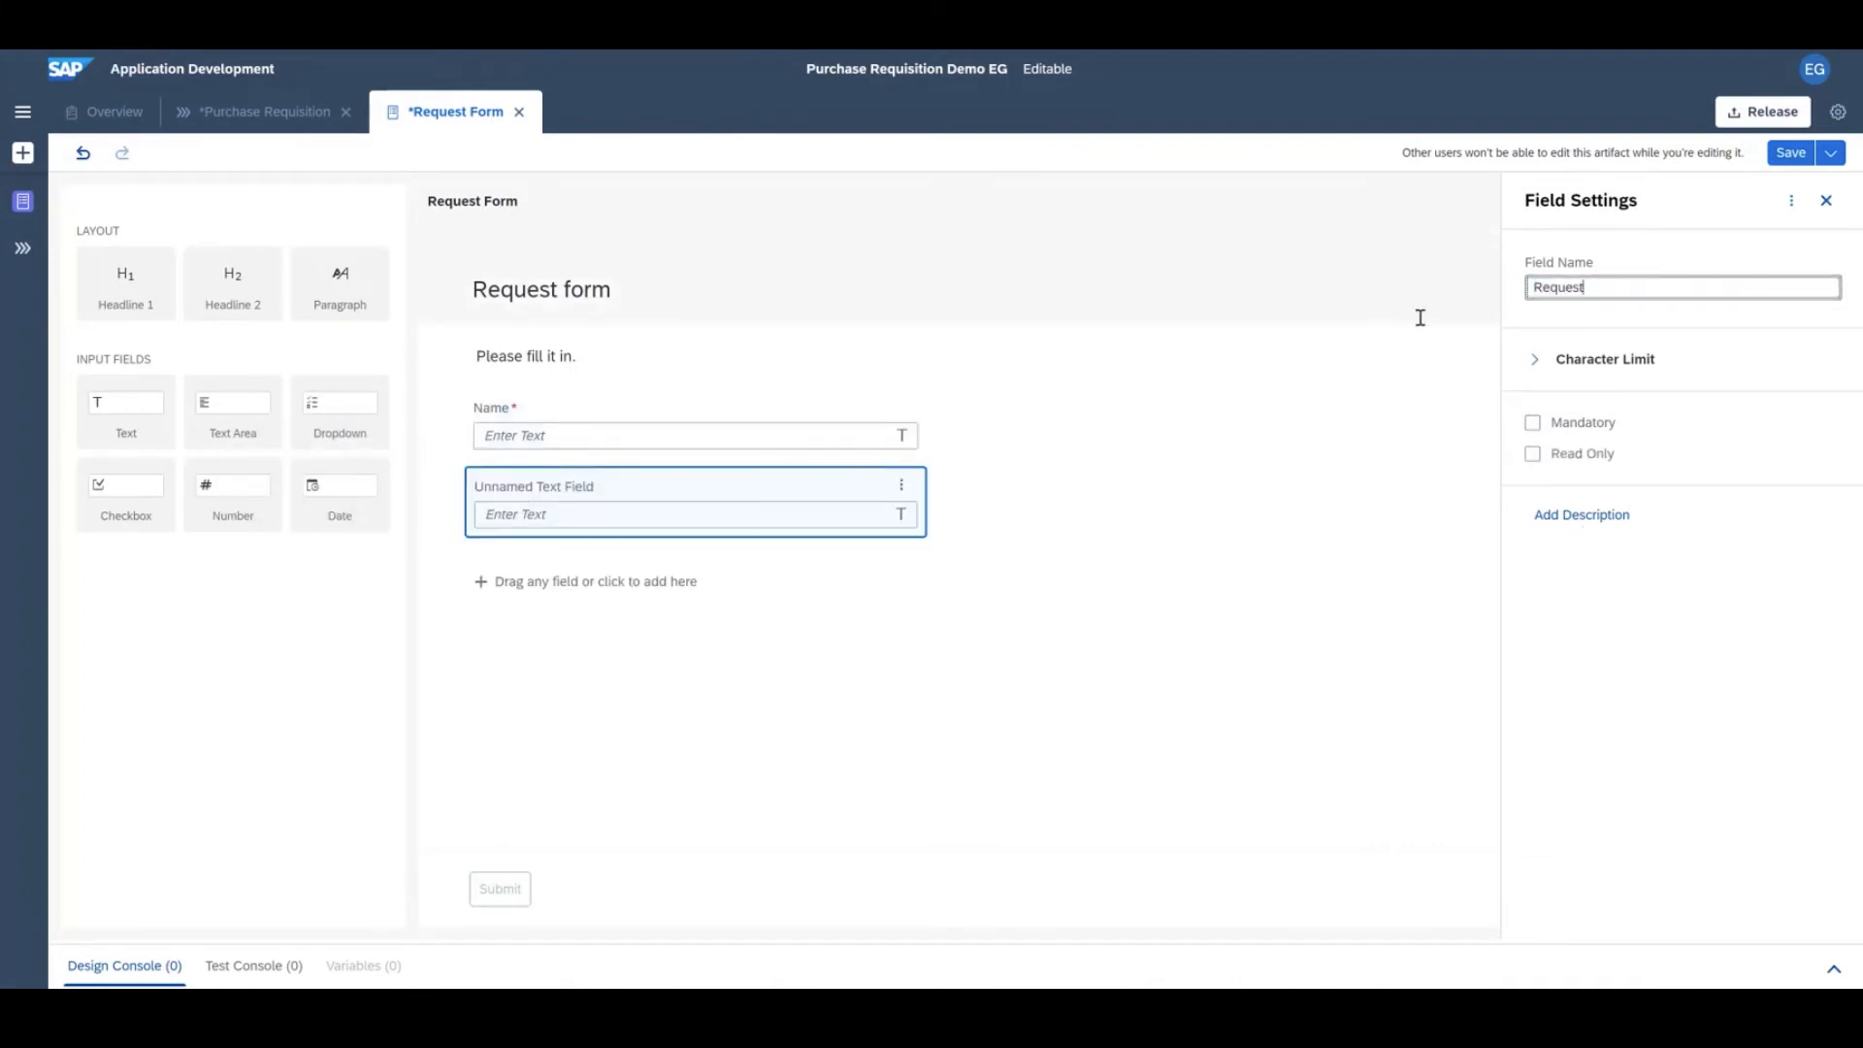
{"action": "type", "text": "or Email"}
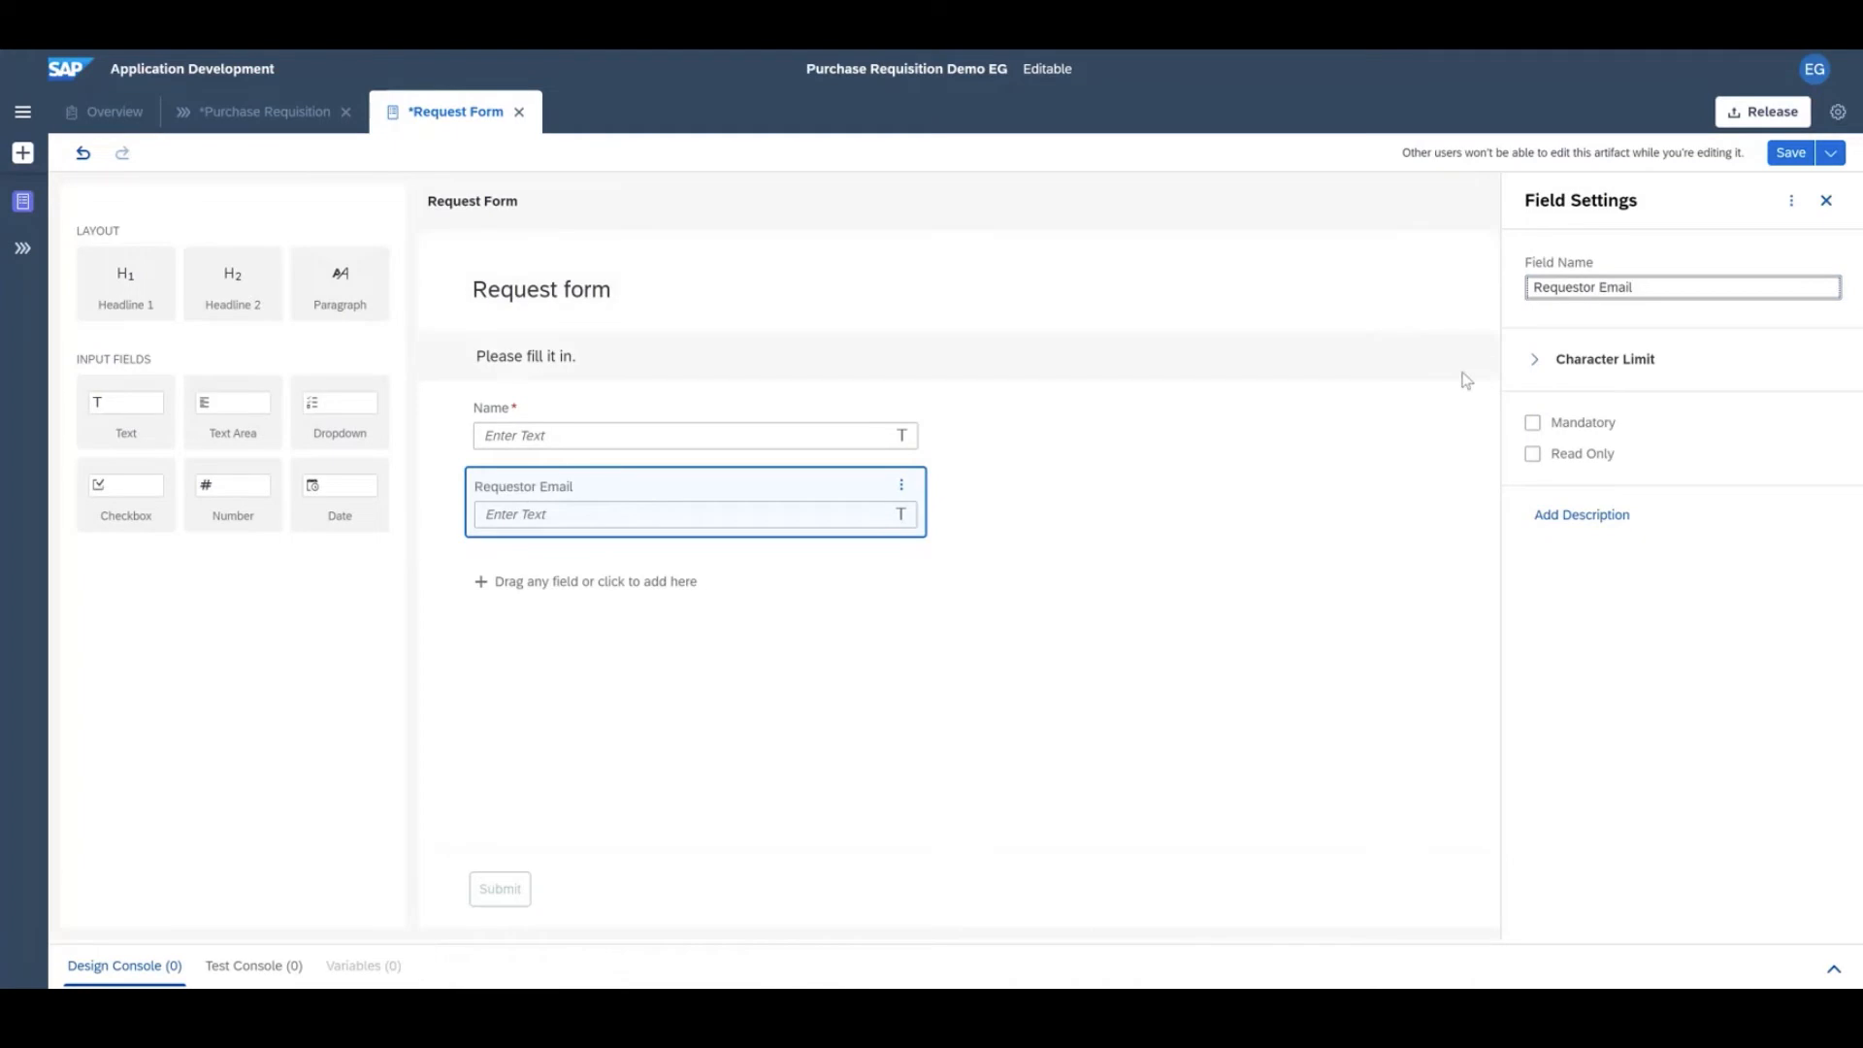
{"action": "left_click_drag", "start_coordinate": [101, 417], "coordinate": [606, 576]}
{"action": "triple_click", "coordinate": [1667, 287]}
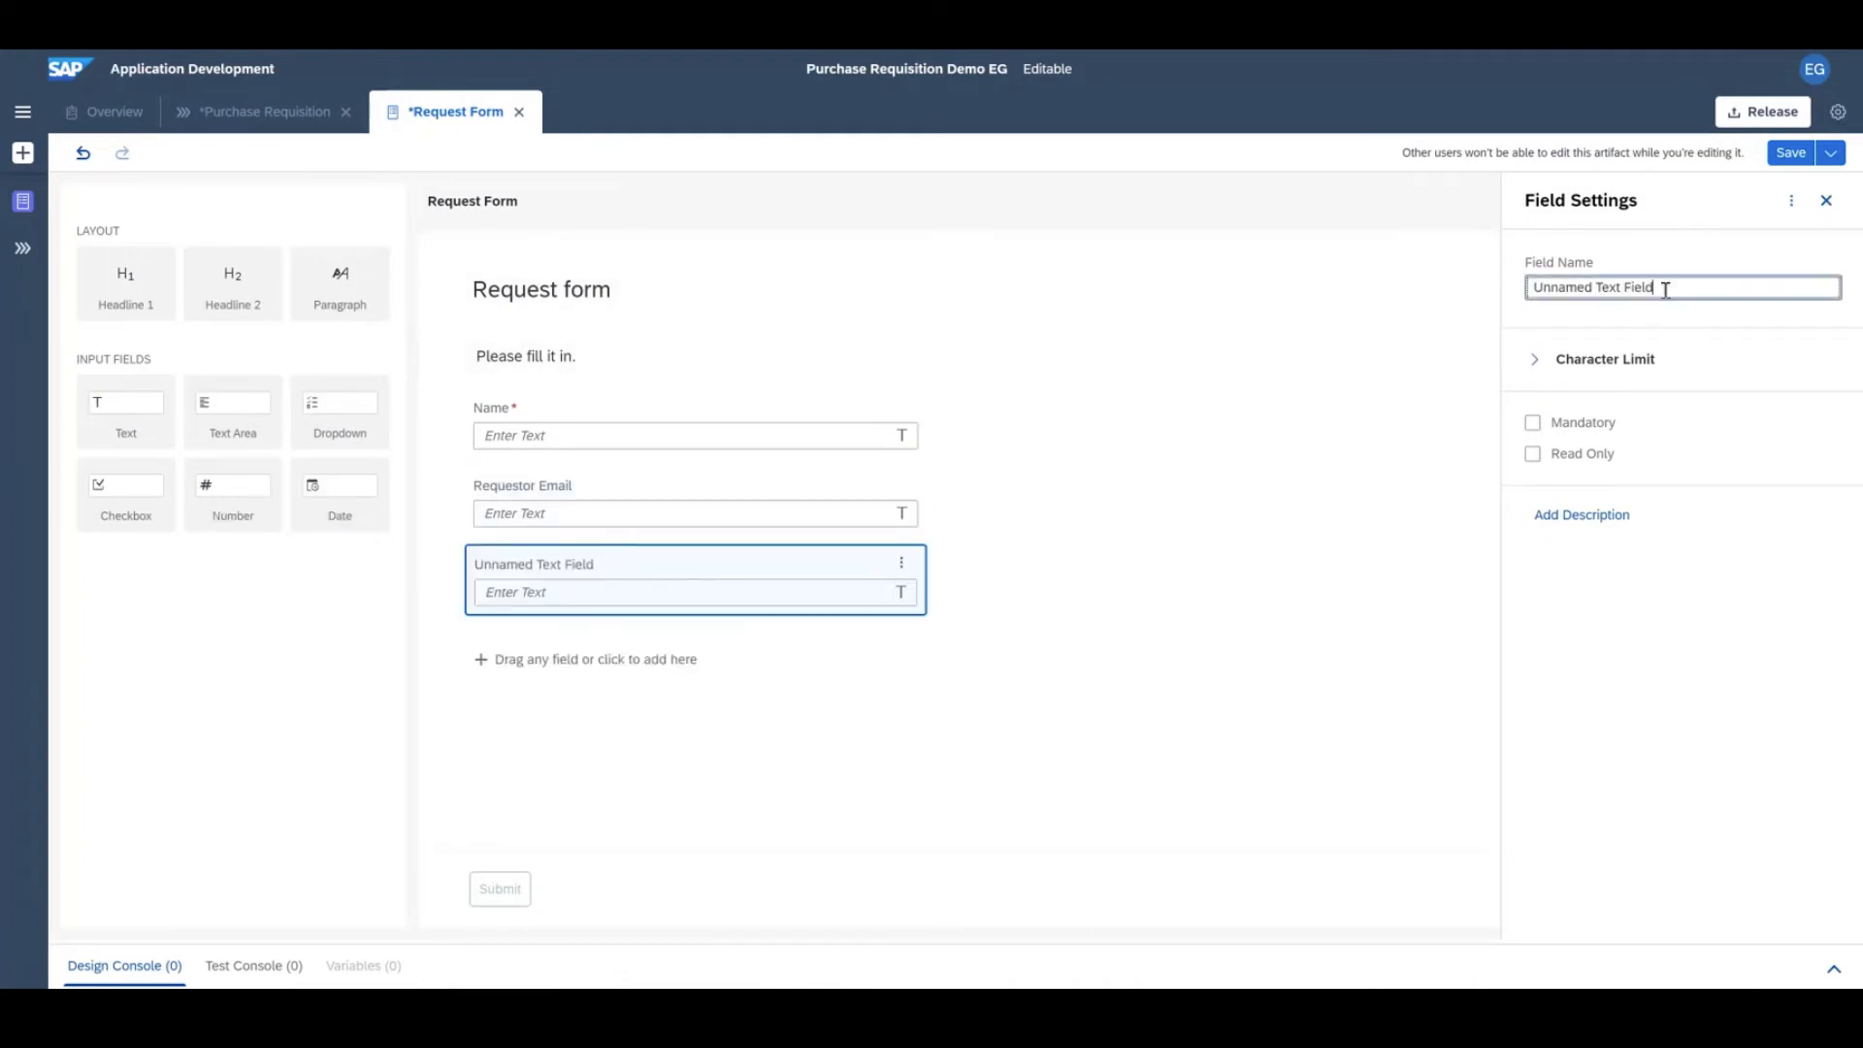
{"action": "type", "text": "Manager Email"}
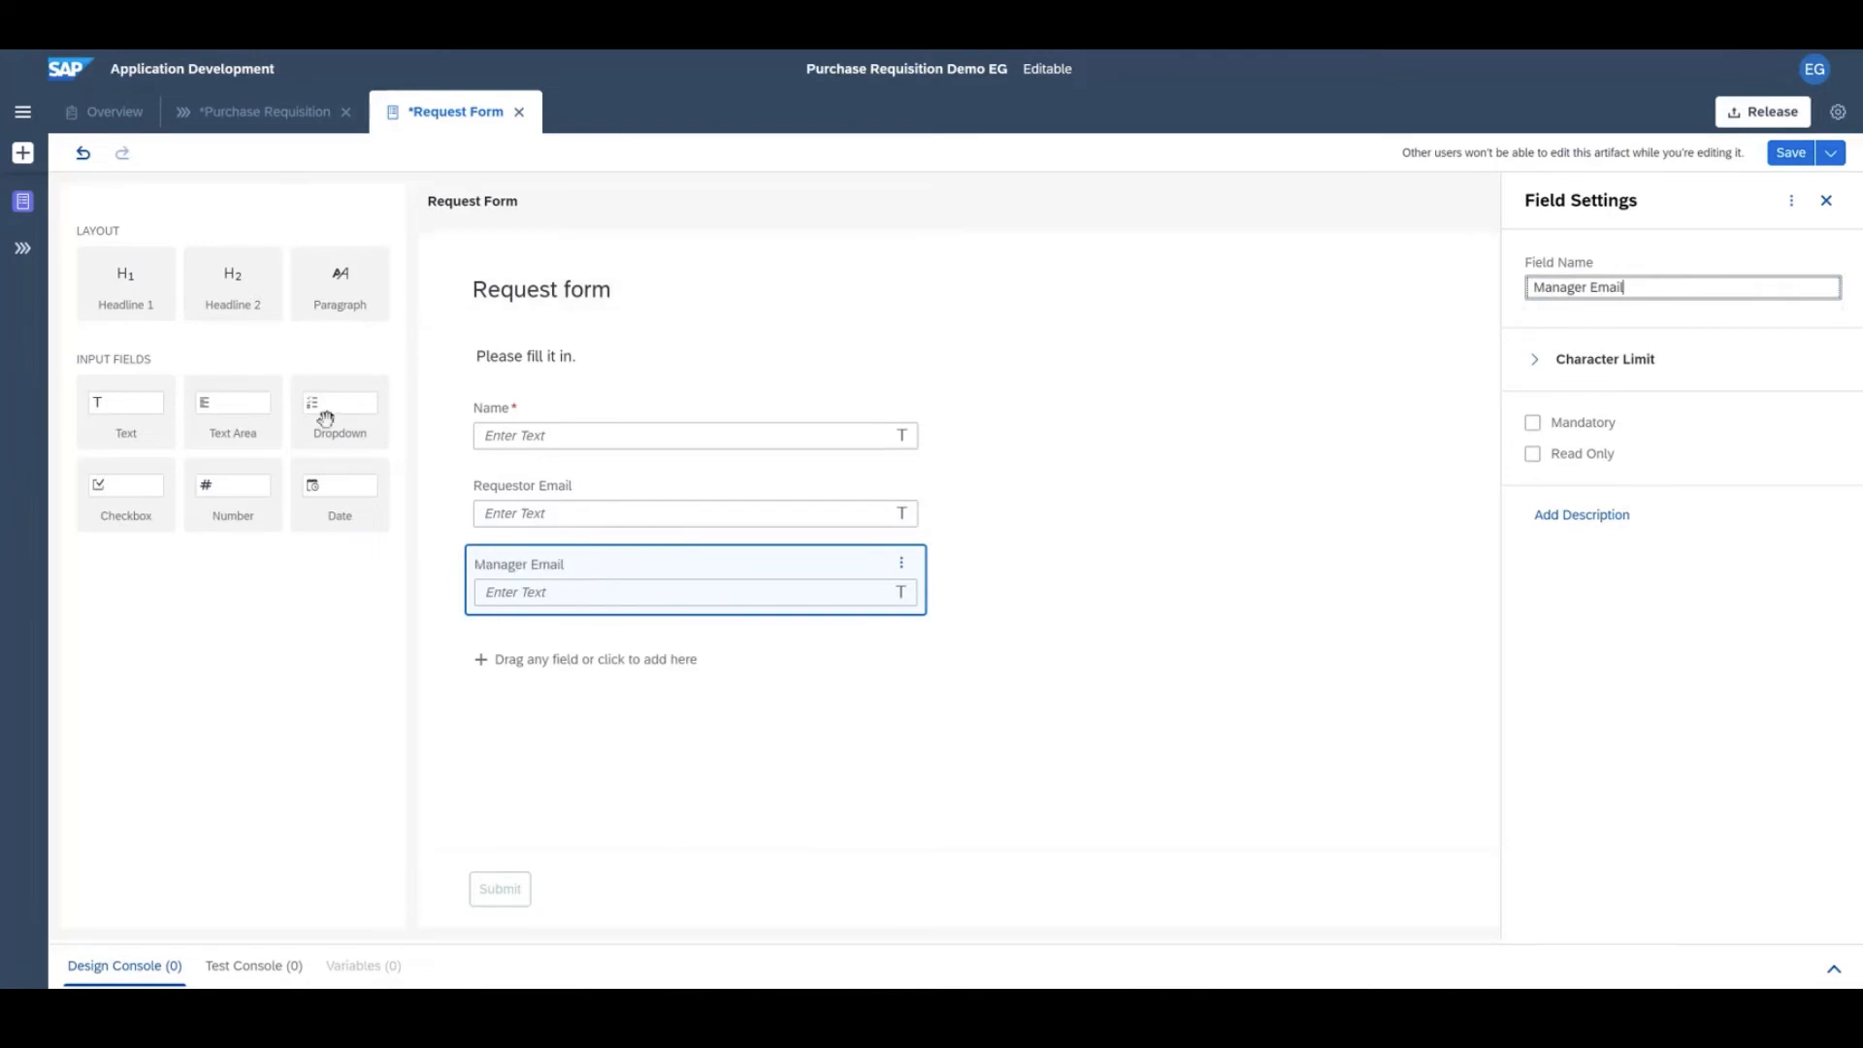
{"action": "left_click_drag", "start_coordinate": [340, 417], "coordinate": [517, 642]}
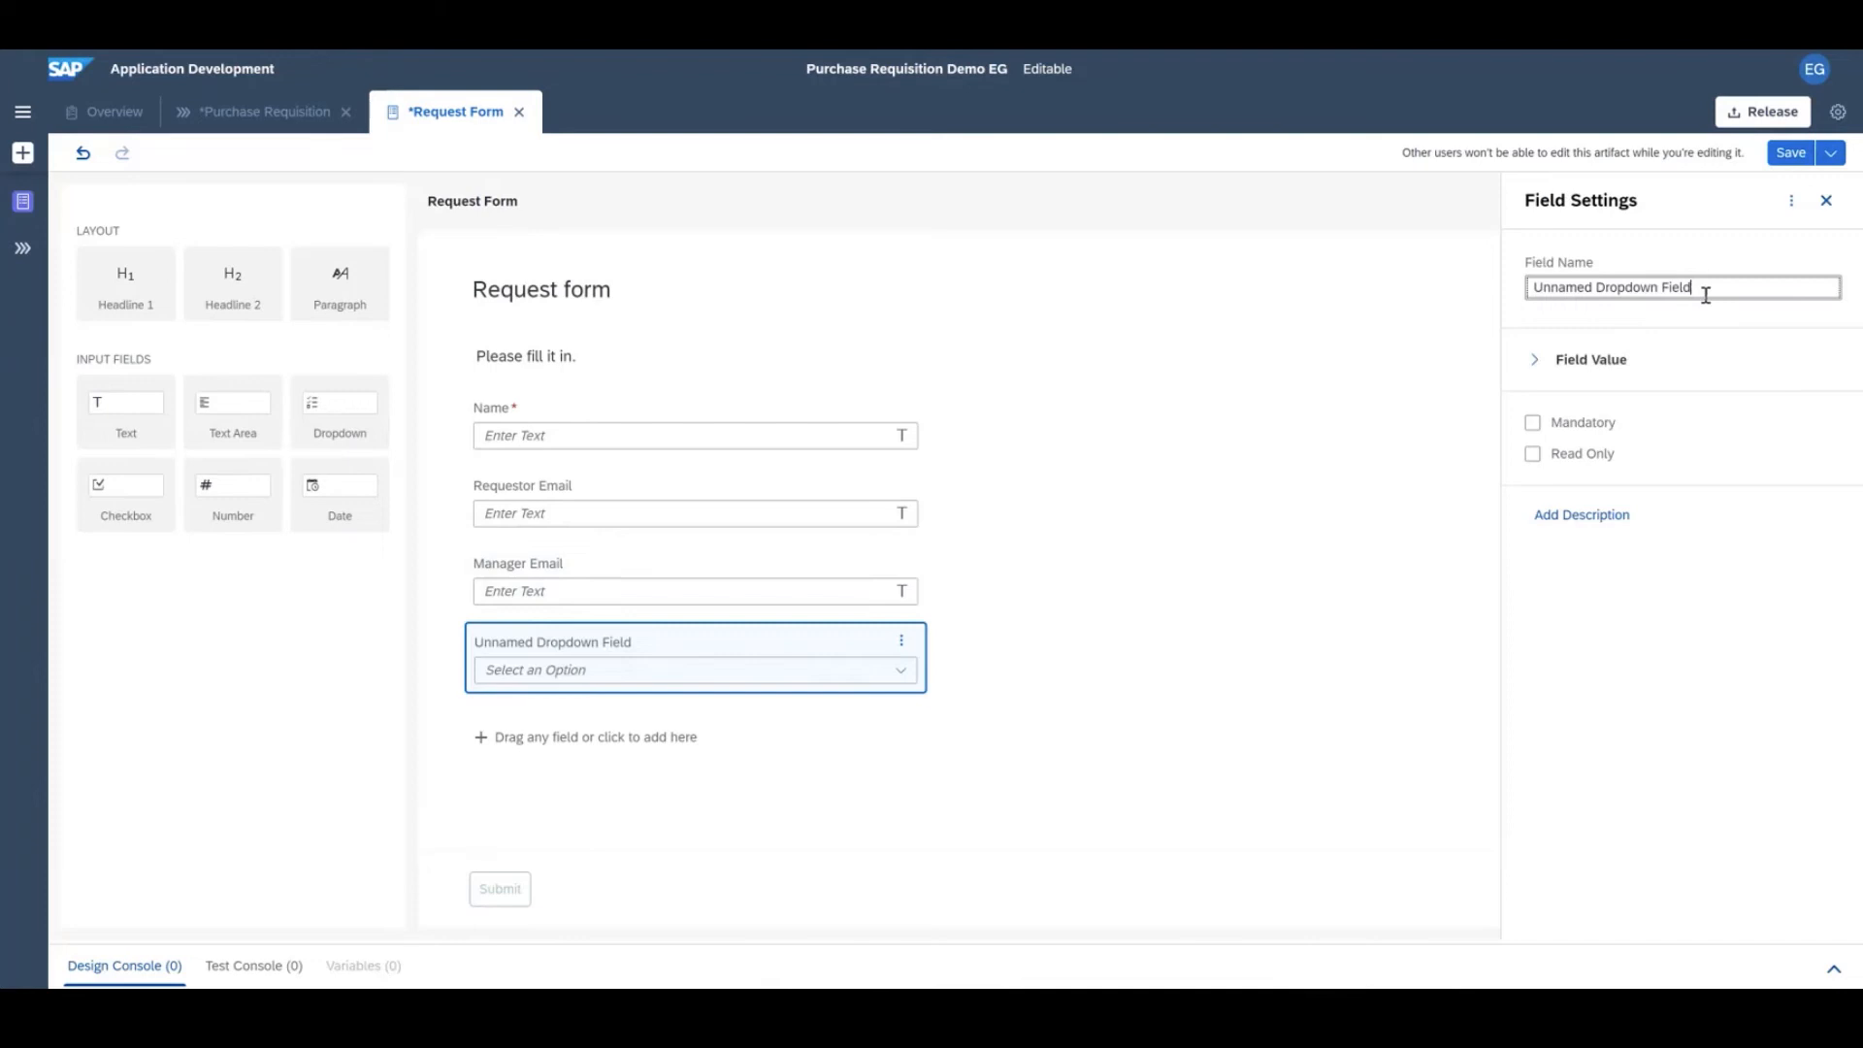
Name the dropdown Material and give it the options MACBOOK and IPHONE
{"action": "left_click_drag", "start_coordinate": [1702, 286], "coordinate": [1501, 296]}
{"action": "type", "text": "Material"}
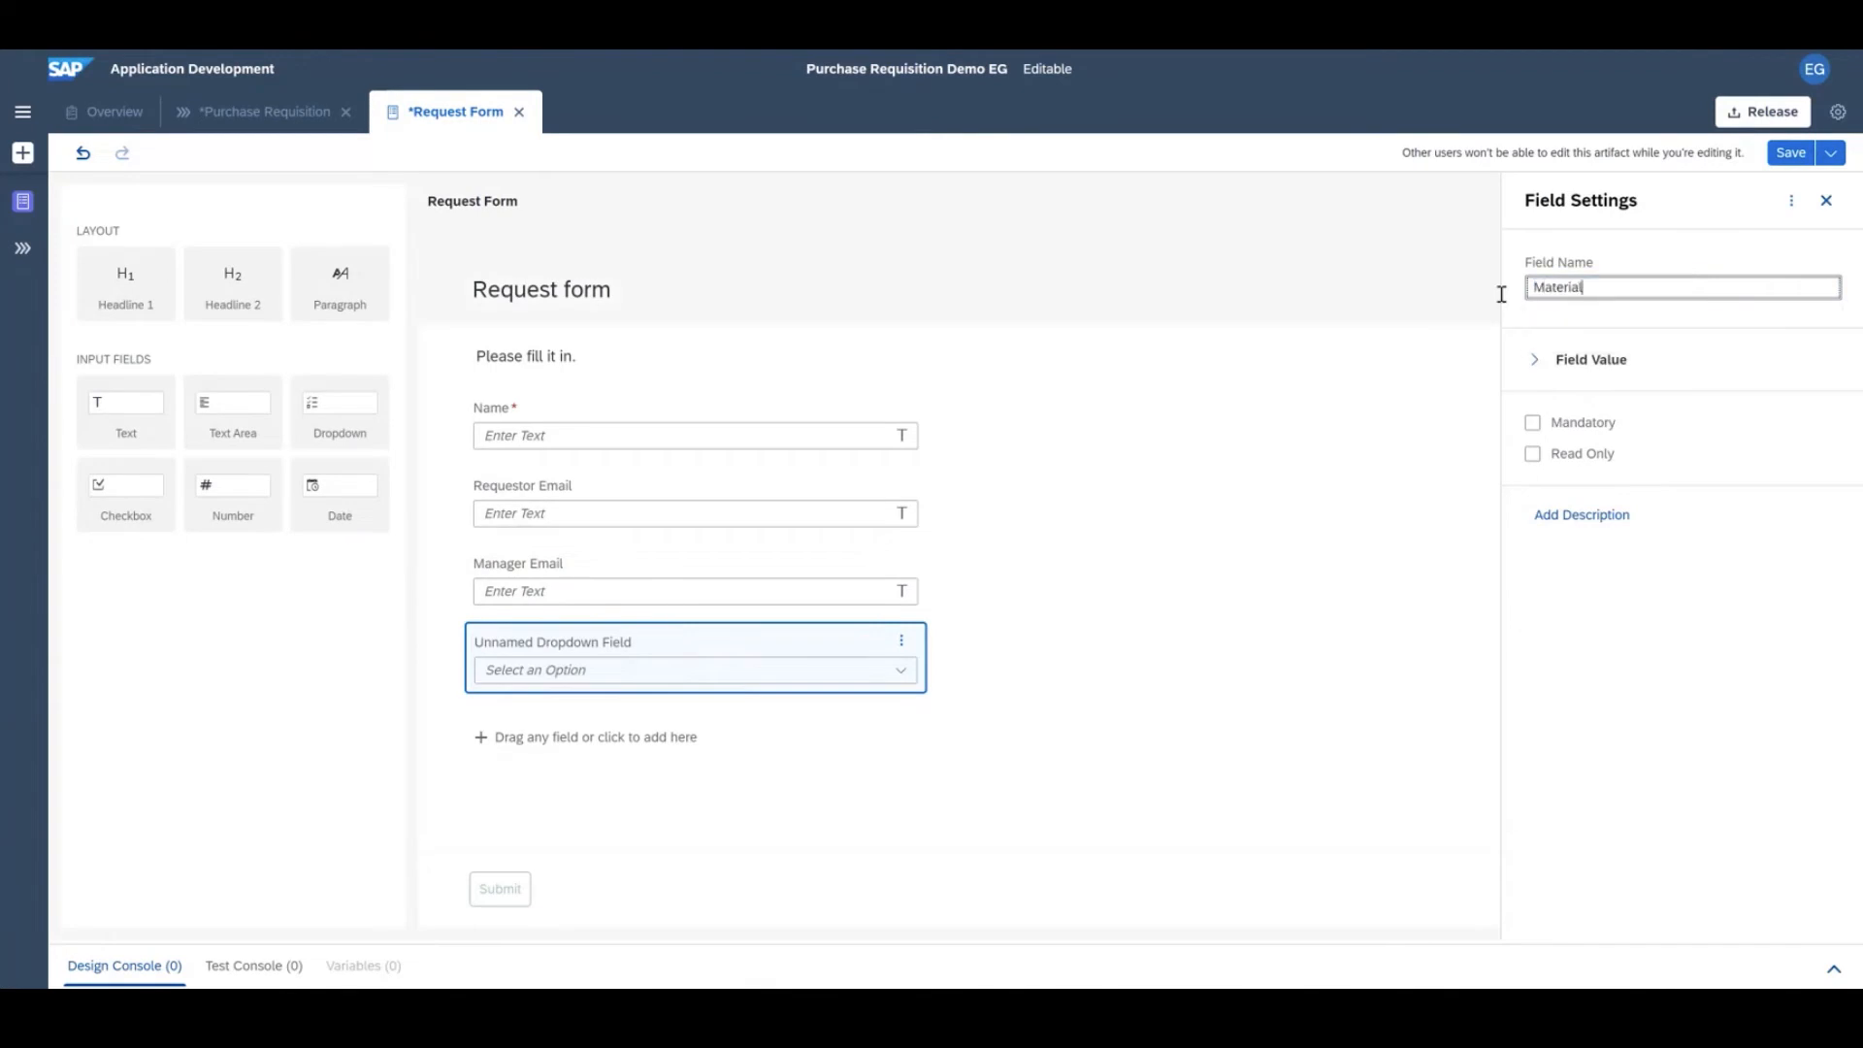
{"action": "left_click", "coordinate": [1535, 360]}
{"action": "left_click", "coordinate": [1602, 422]}
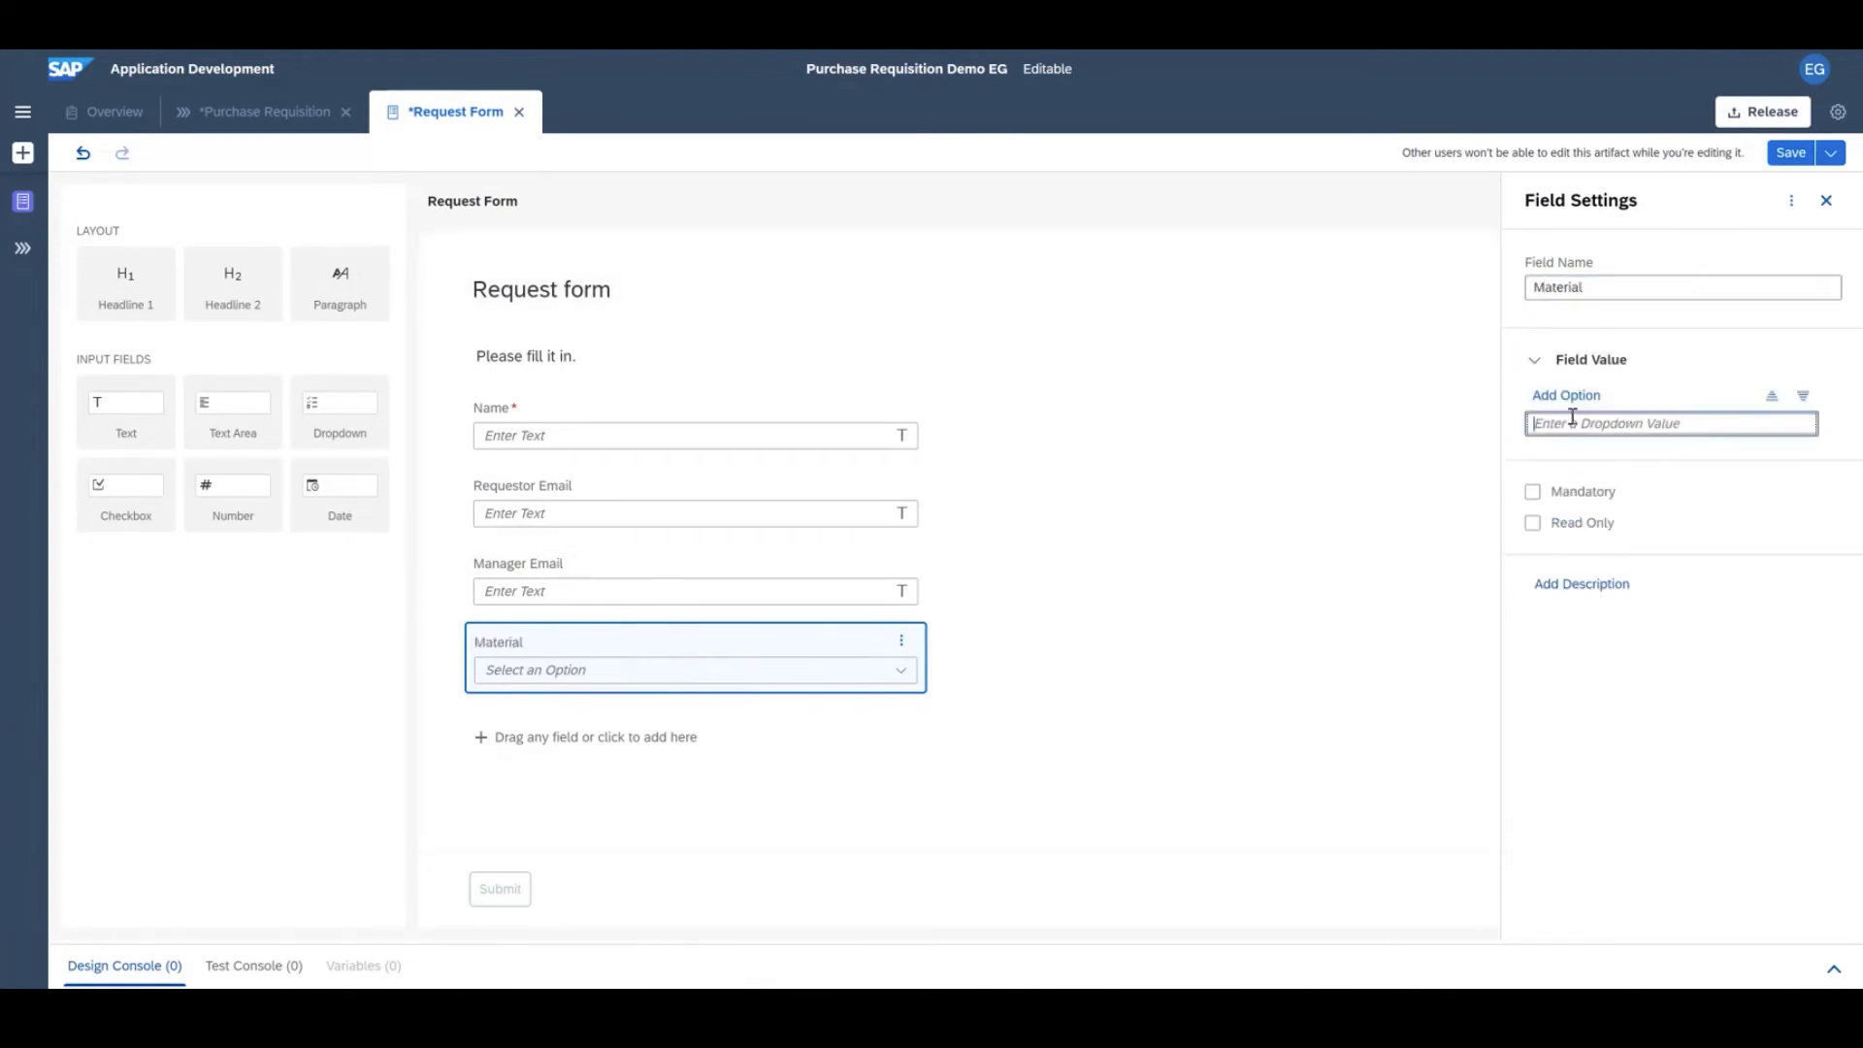
{"action": "type", "text": "MACB"}
{"action": "type", "text": "OOK"}
{"action": "key", "text": "Return"}
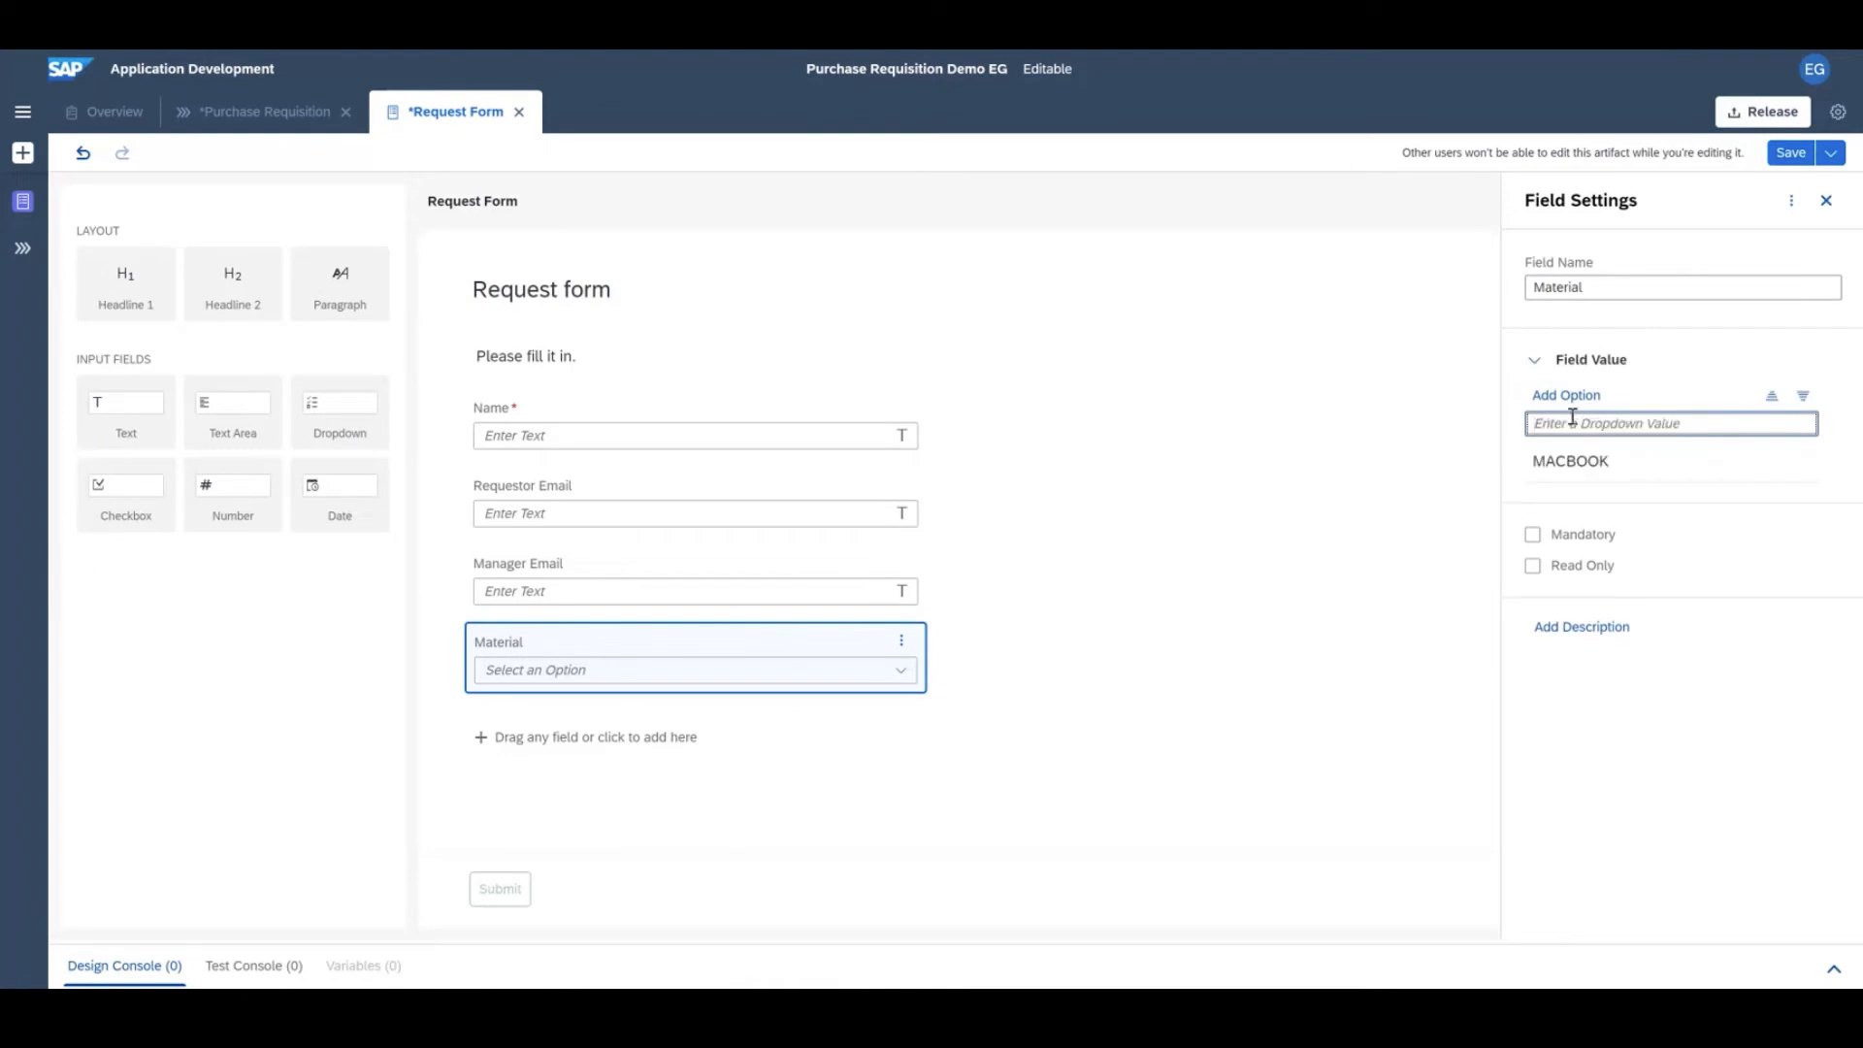
{"action": "type", "text": "IPHONE"}
{"action": "key", "text": "Return"}
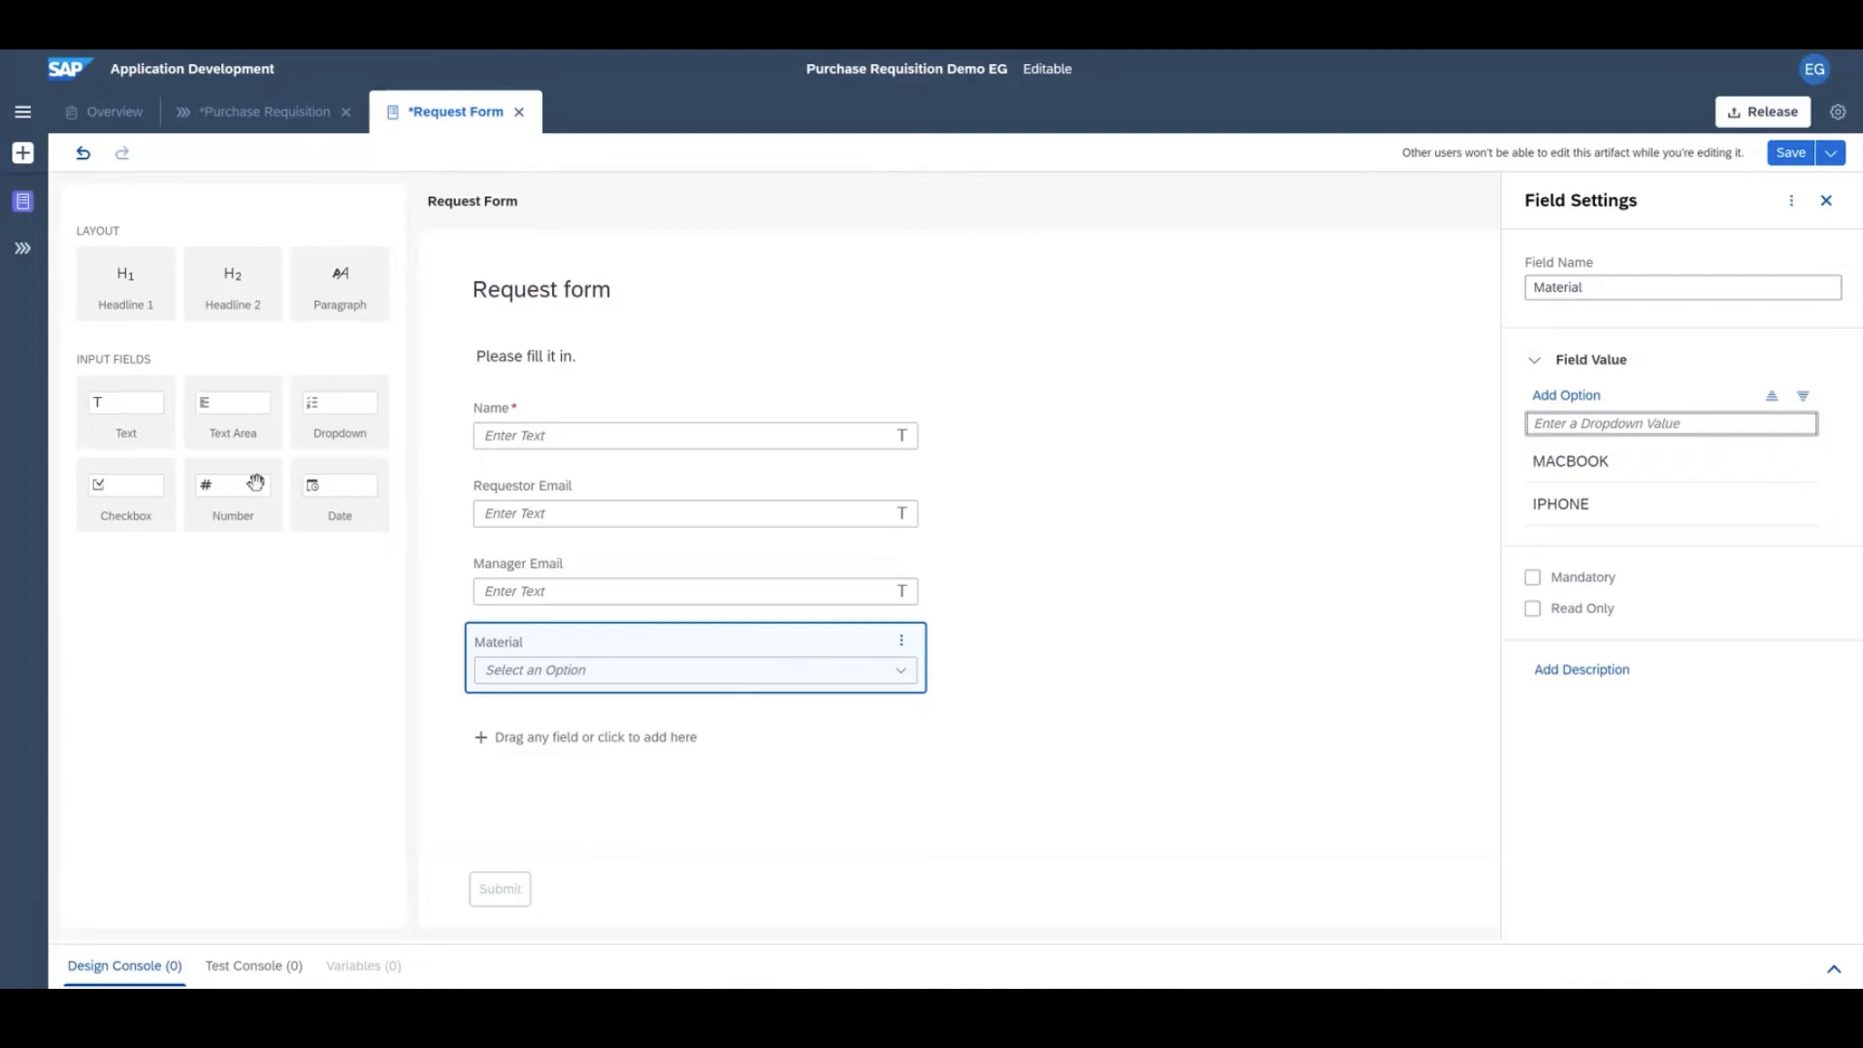
Add a Quantity number field and a Delivery Date date field below Material
{"action": "left_click_drag", "start_coordinate": [254, 482], "coordinate": [528, 719]}
{"action": "triple_click", "coordinate": [1673, 287]}
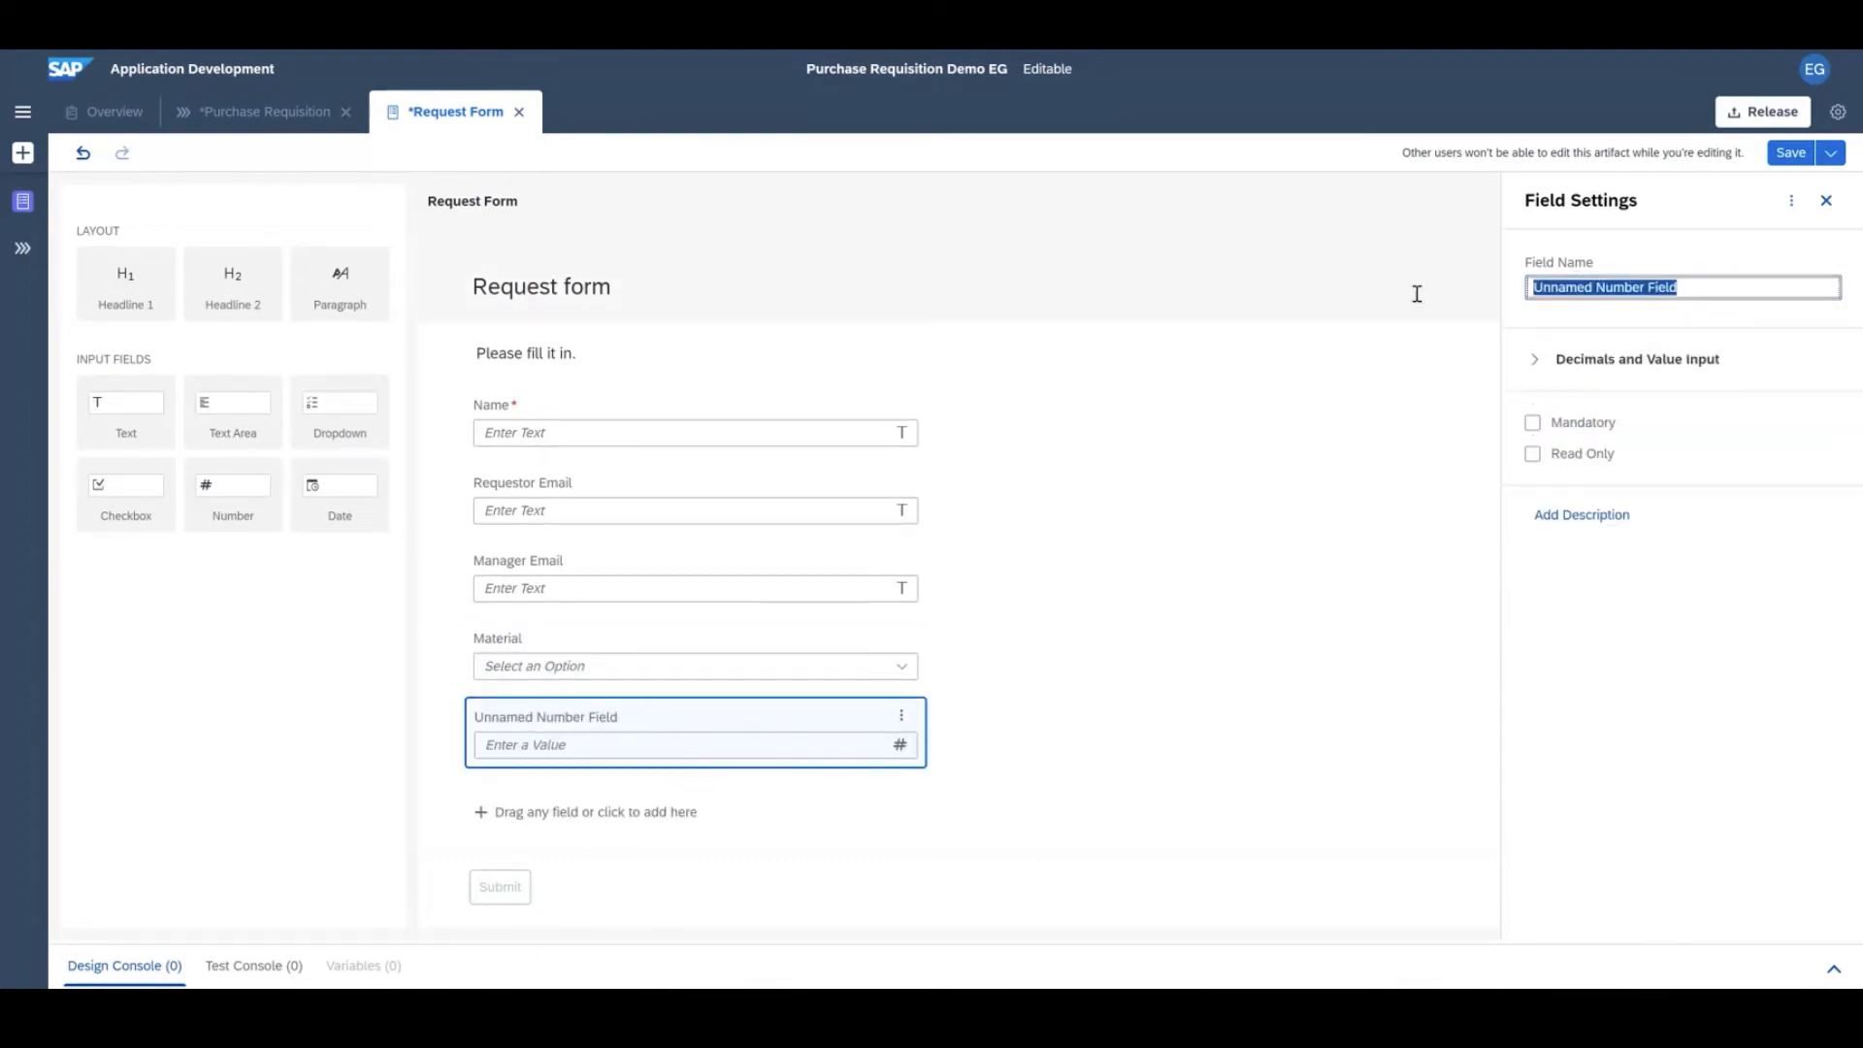
{"action": "type", "text": "Quantity"}
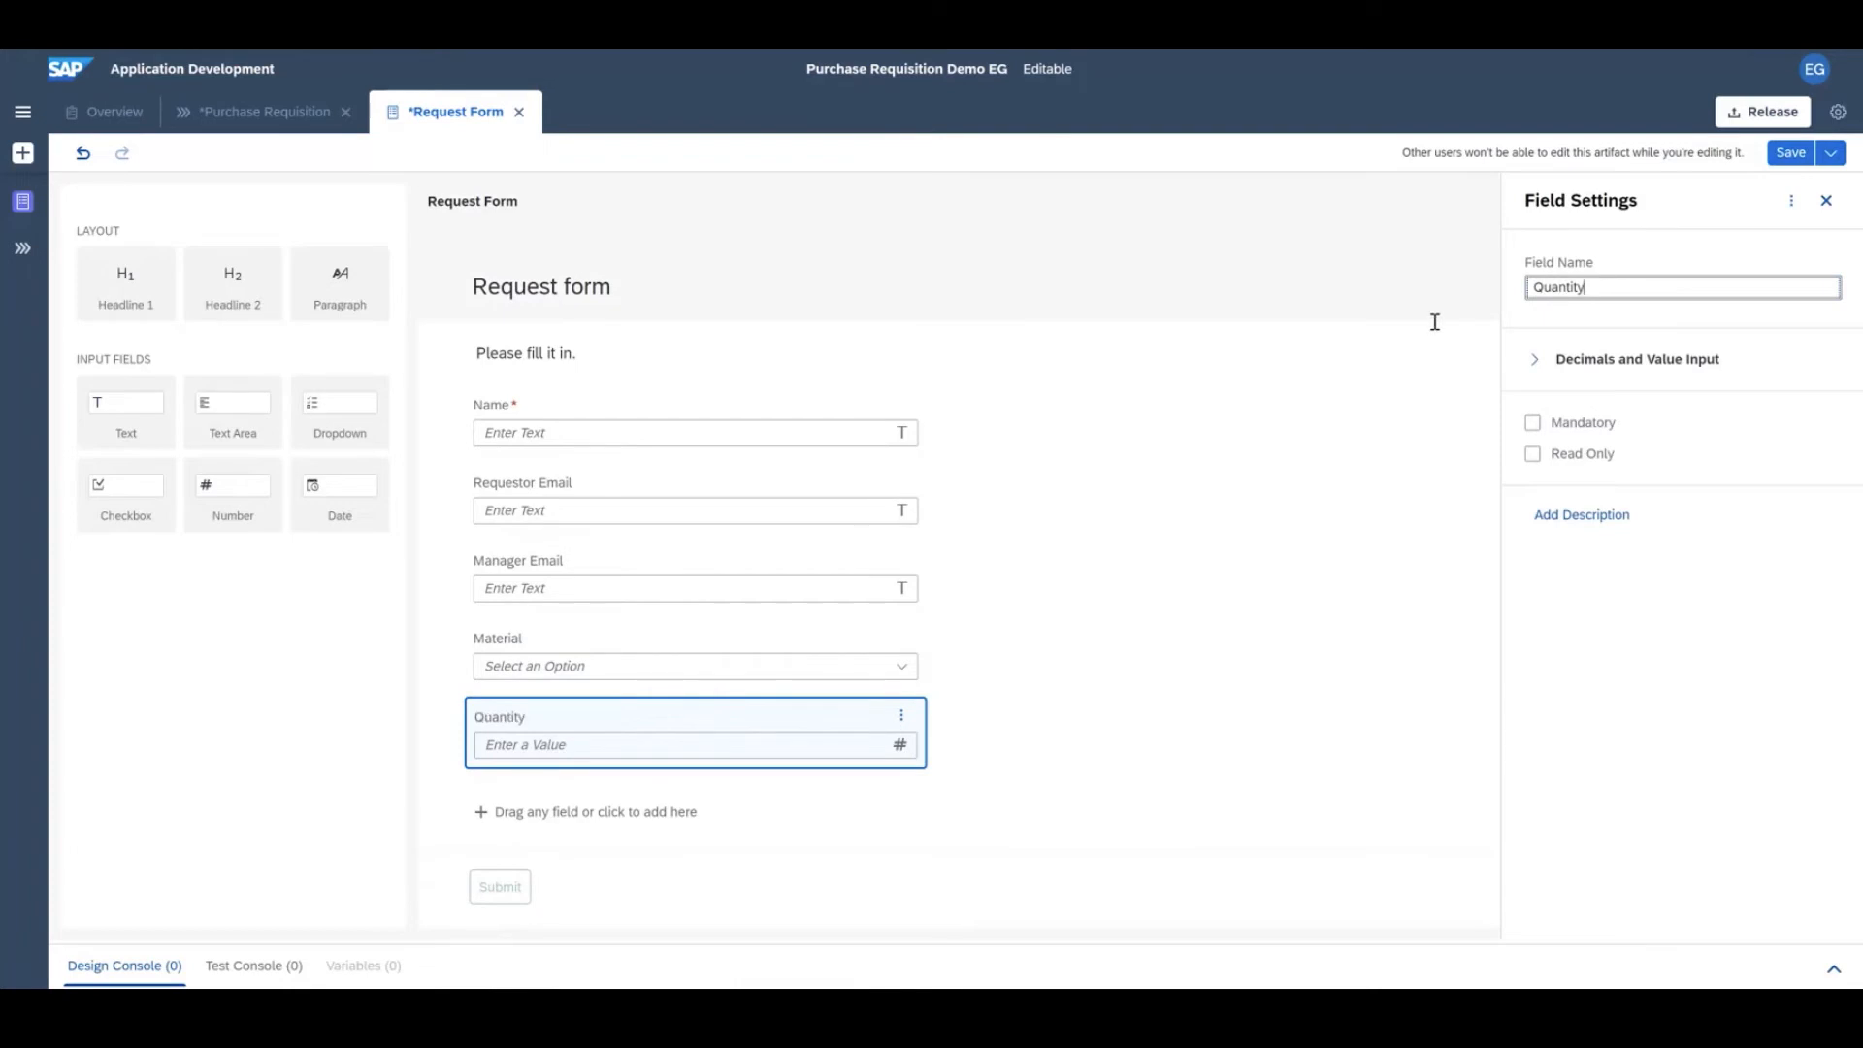
{"action": "left_click", "coordinate": [1098, 638]}
{"action": "mouse_move", "coordinate": [339, 495]}
{"action": "left_mouse_down"}
{"action": "mouse_move", "coordinate": [530, 664]}
{"action": "mouse_move", "coordinate": [640, 808]}
{"action": "left_mouse_up"}
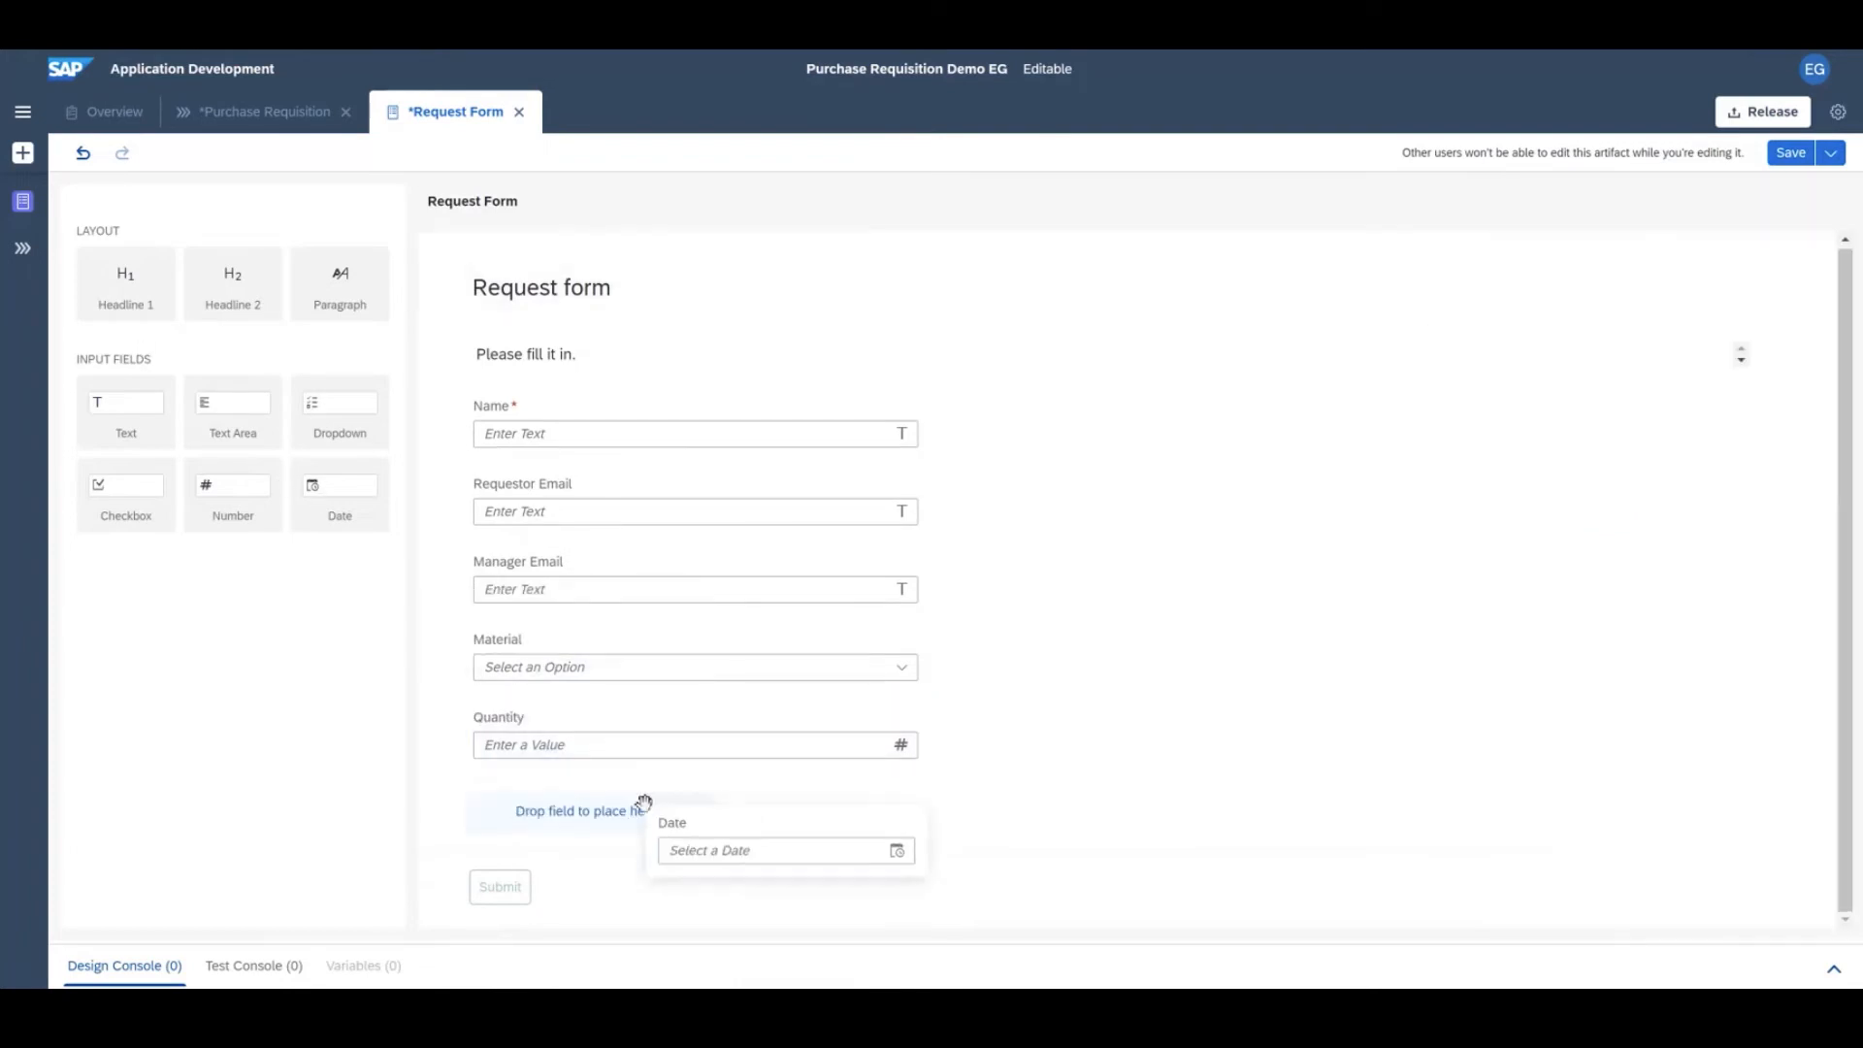
{"action": "triple_click", "coordinate": [1600, 291]}
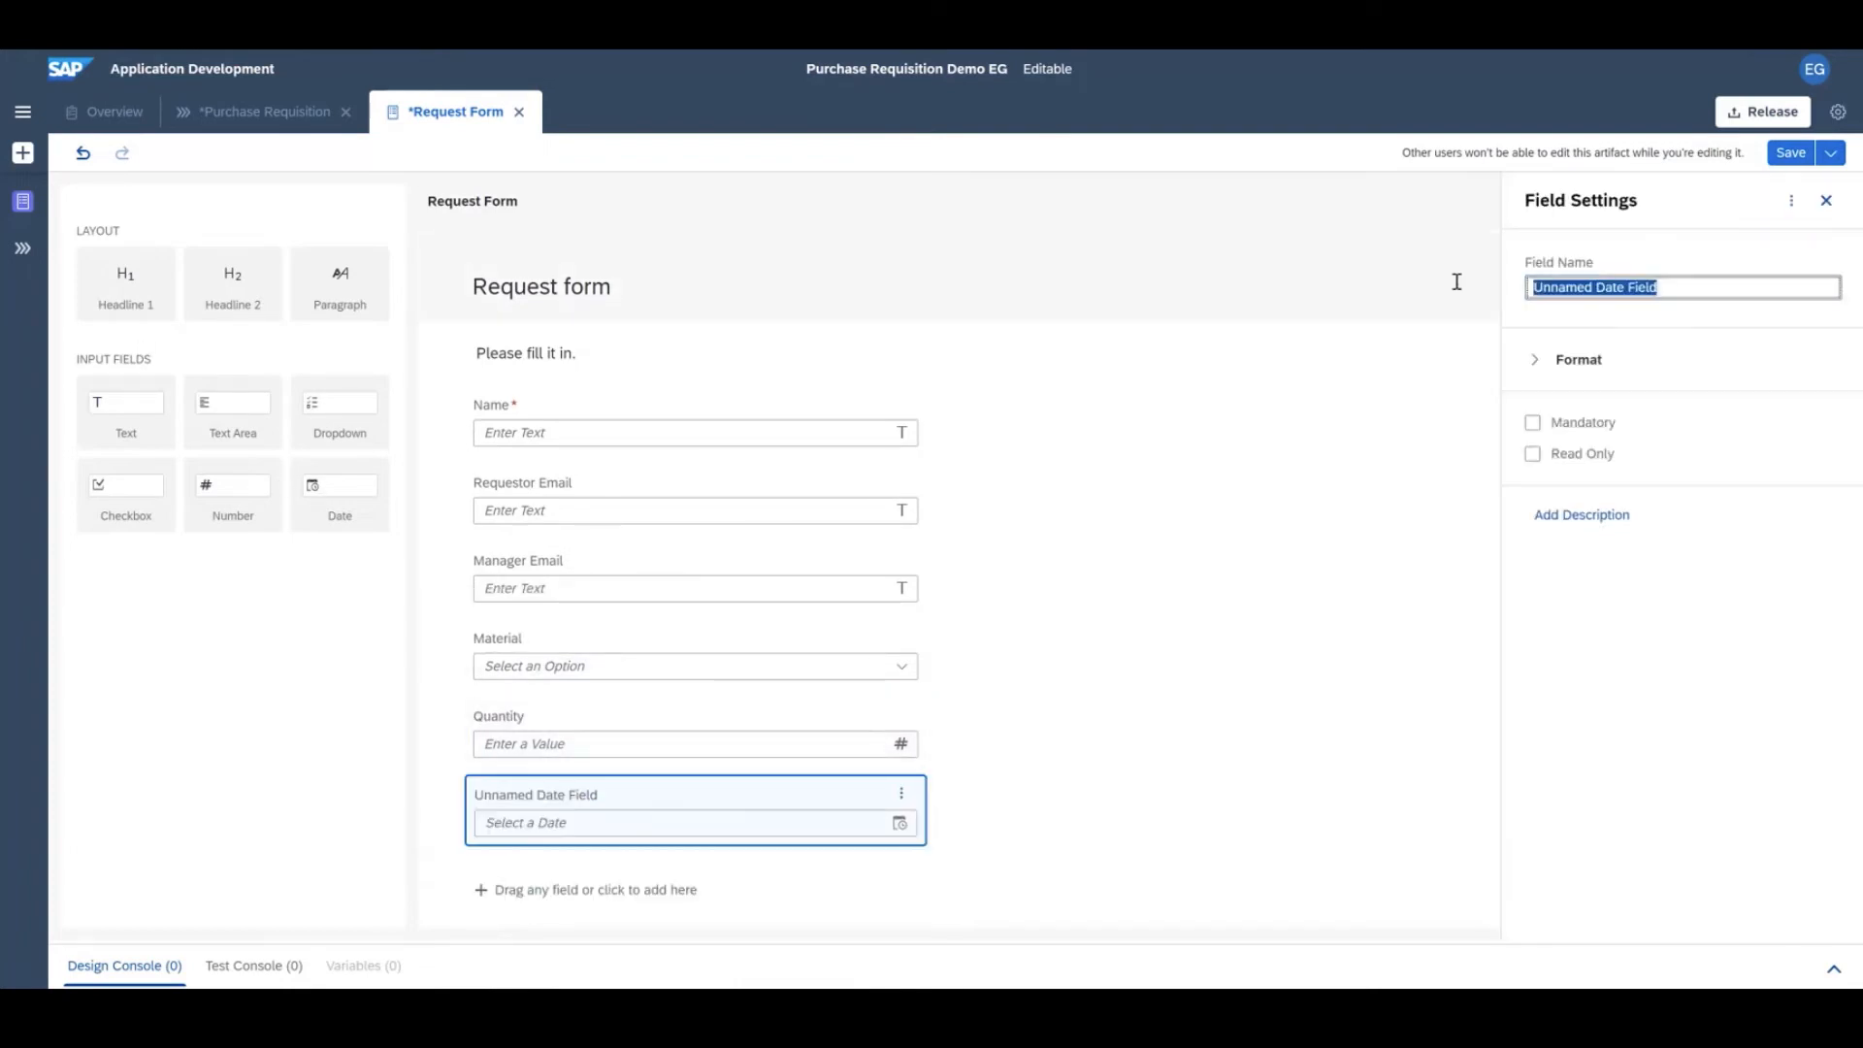
{"action": "type", "text": "Delivery Date"}
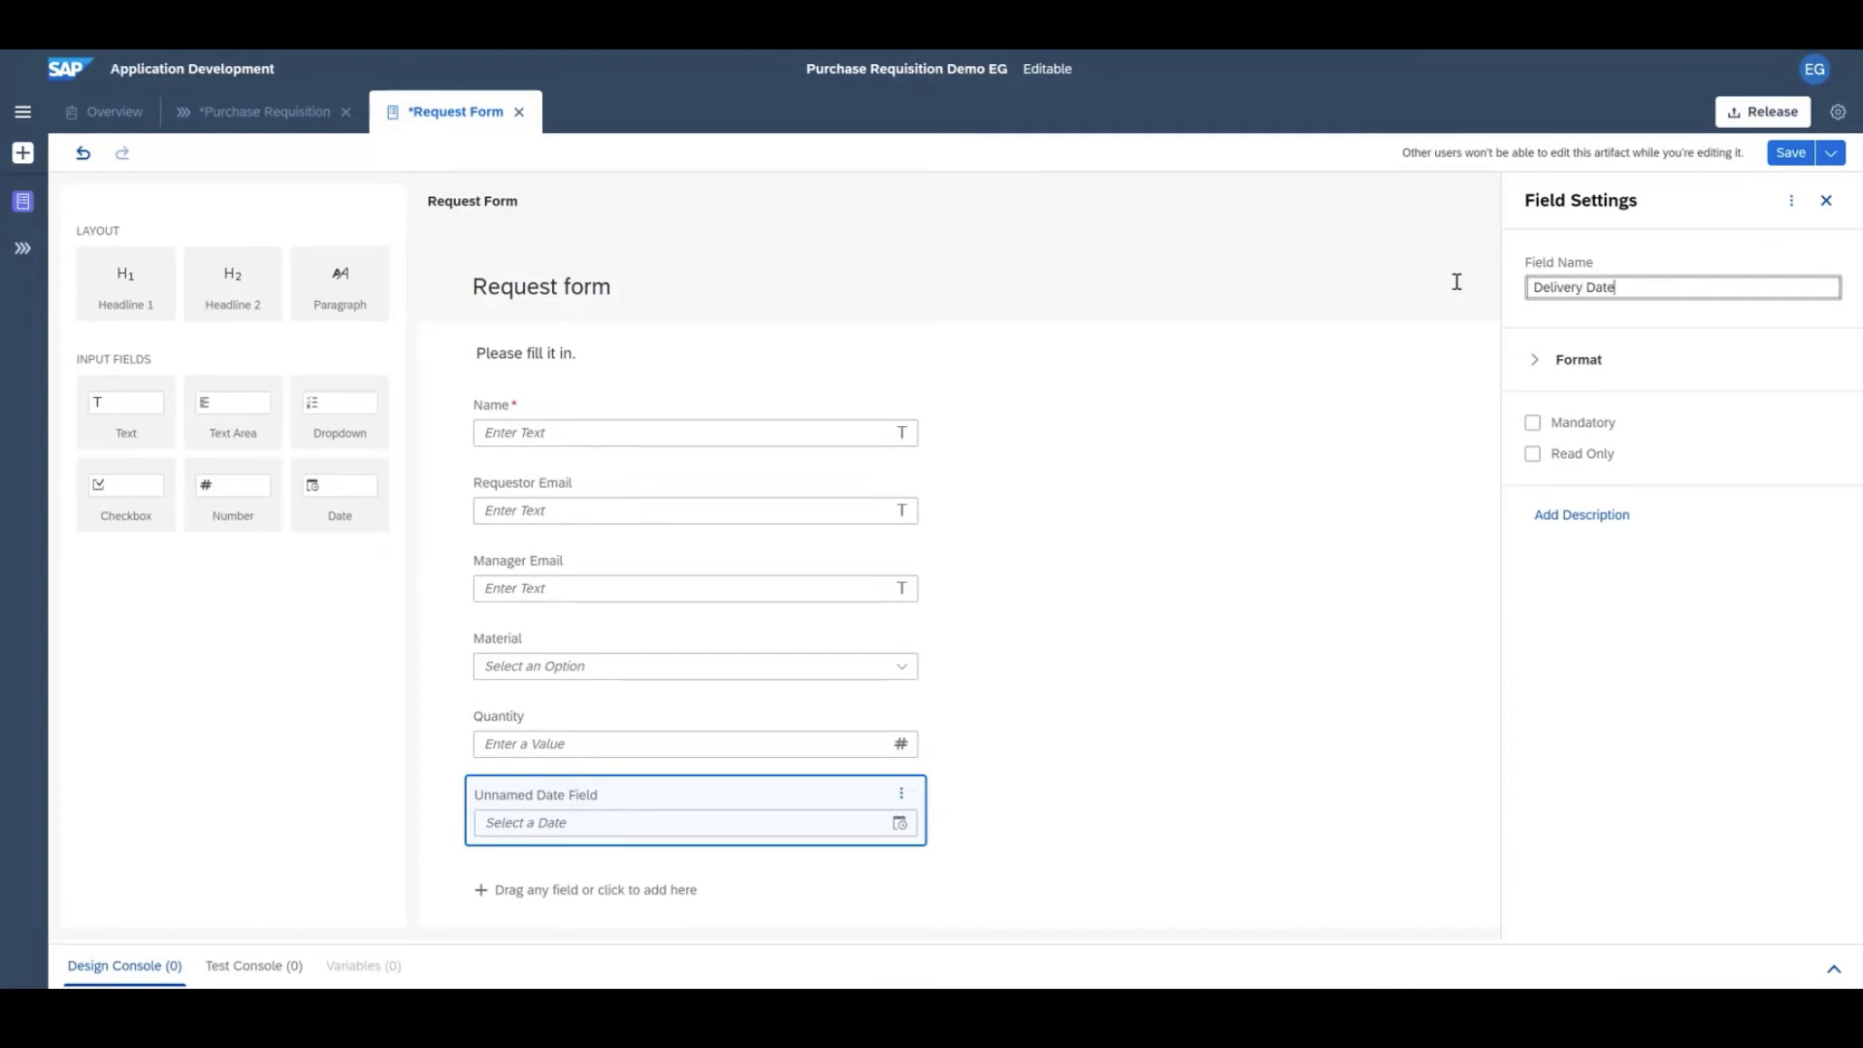
{"action": "left_click", "coordinate": [1456, 281]}
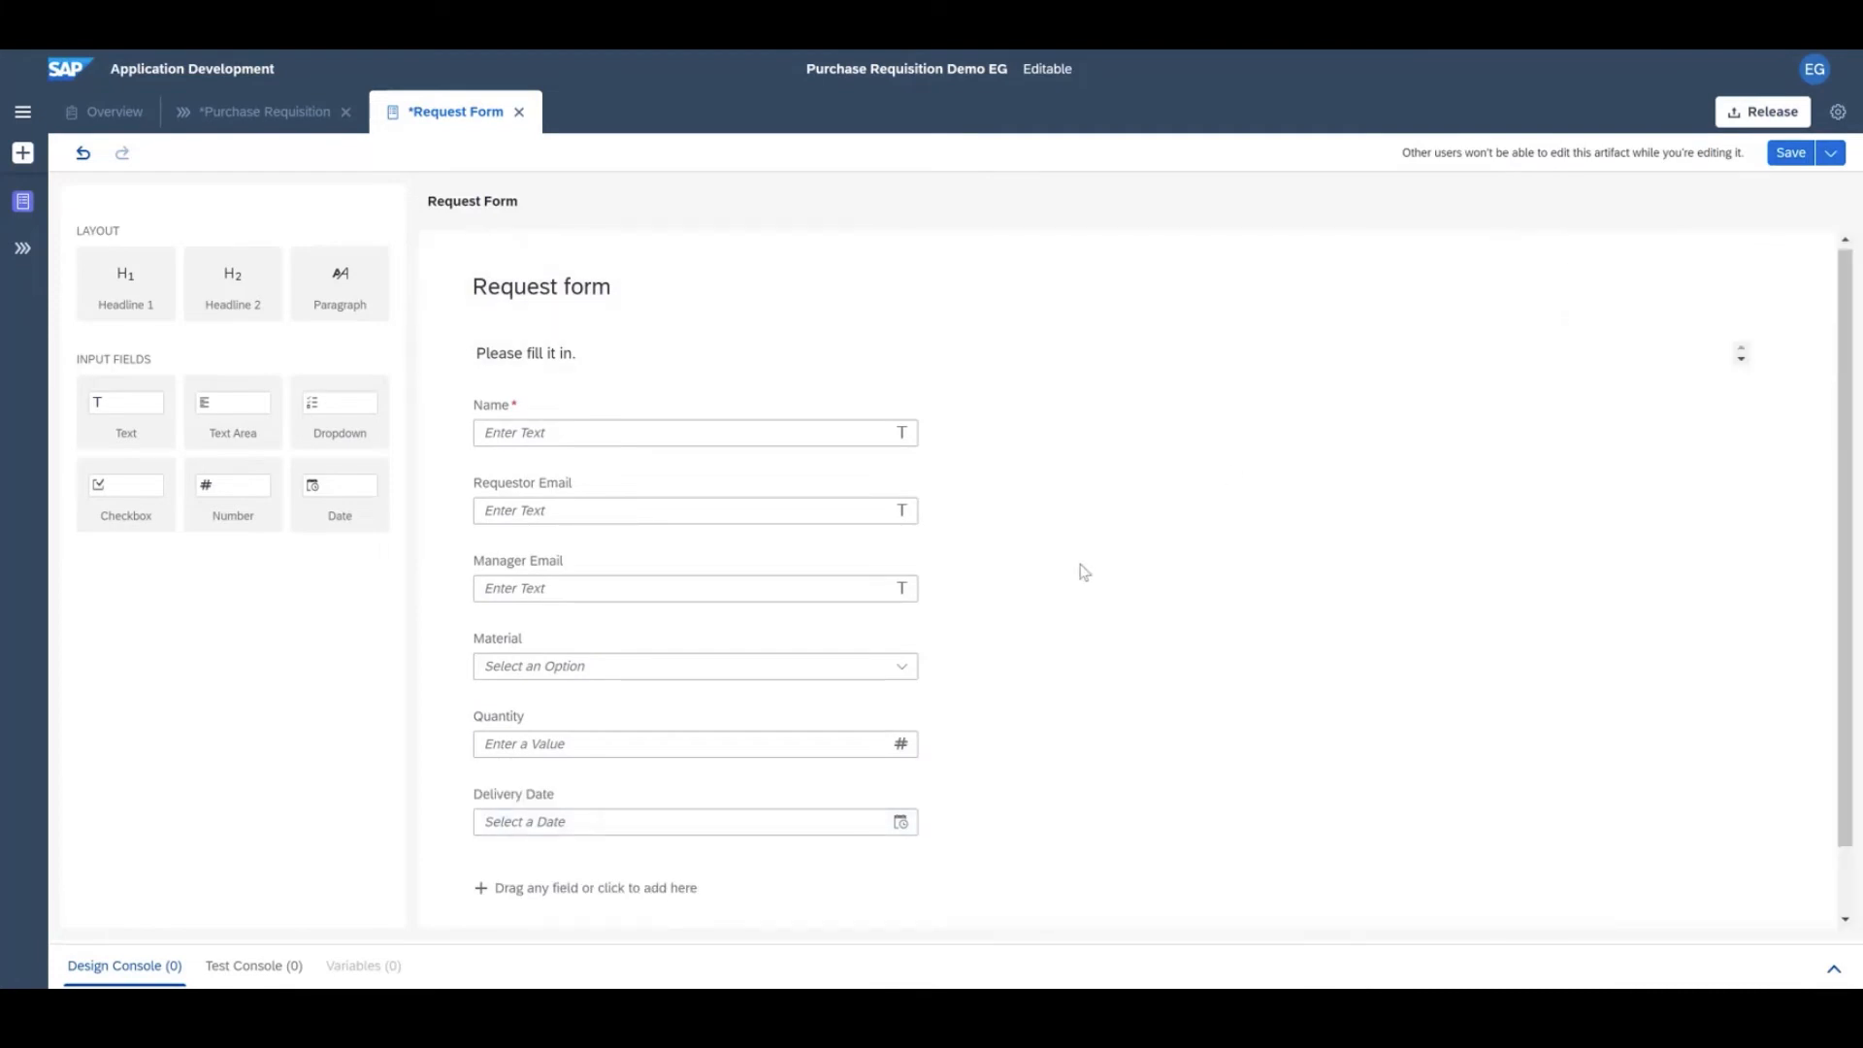
{"action": "scroll", "coordinate": [1646, 335], "scroll_direction": "down", "scroll_amount": 2}
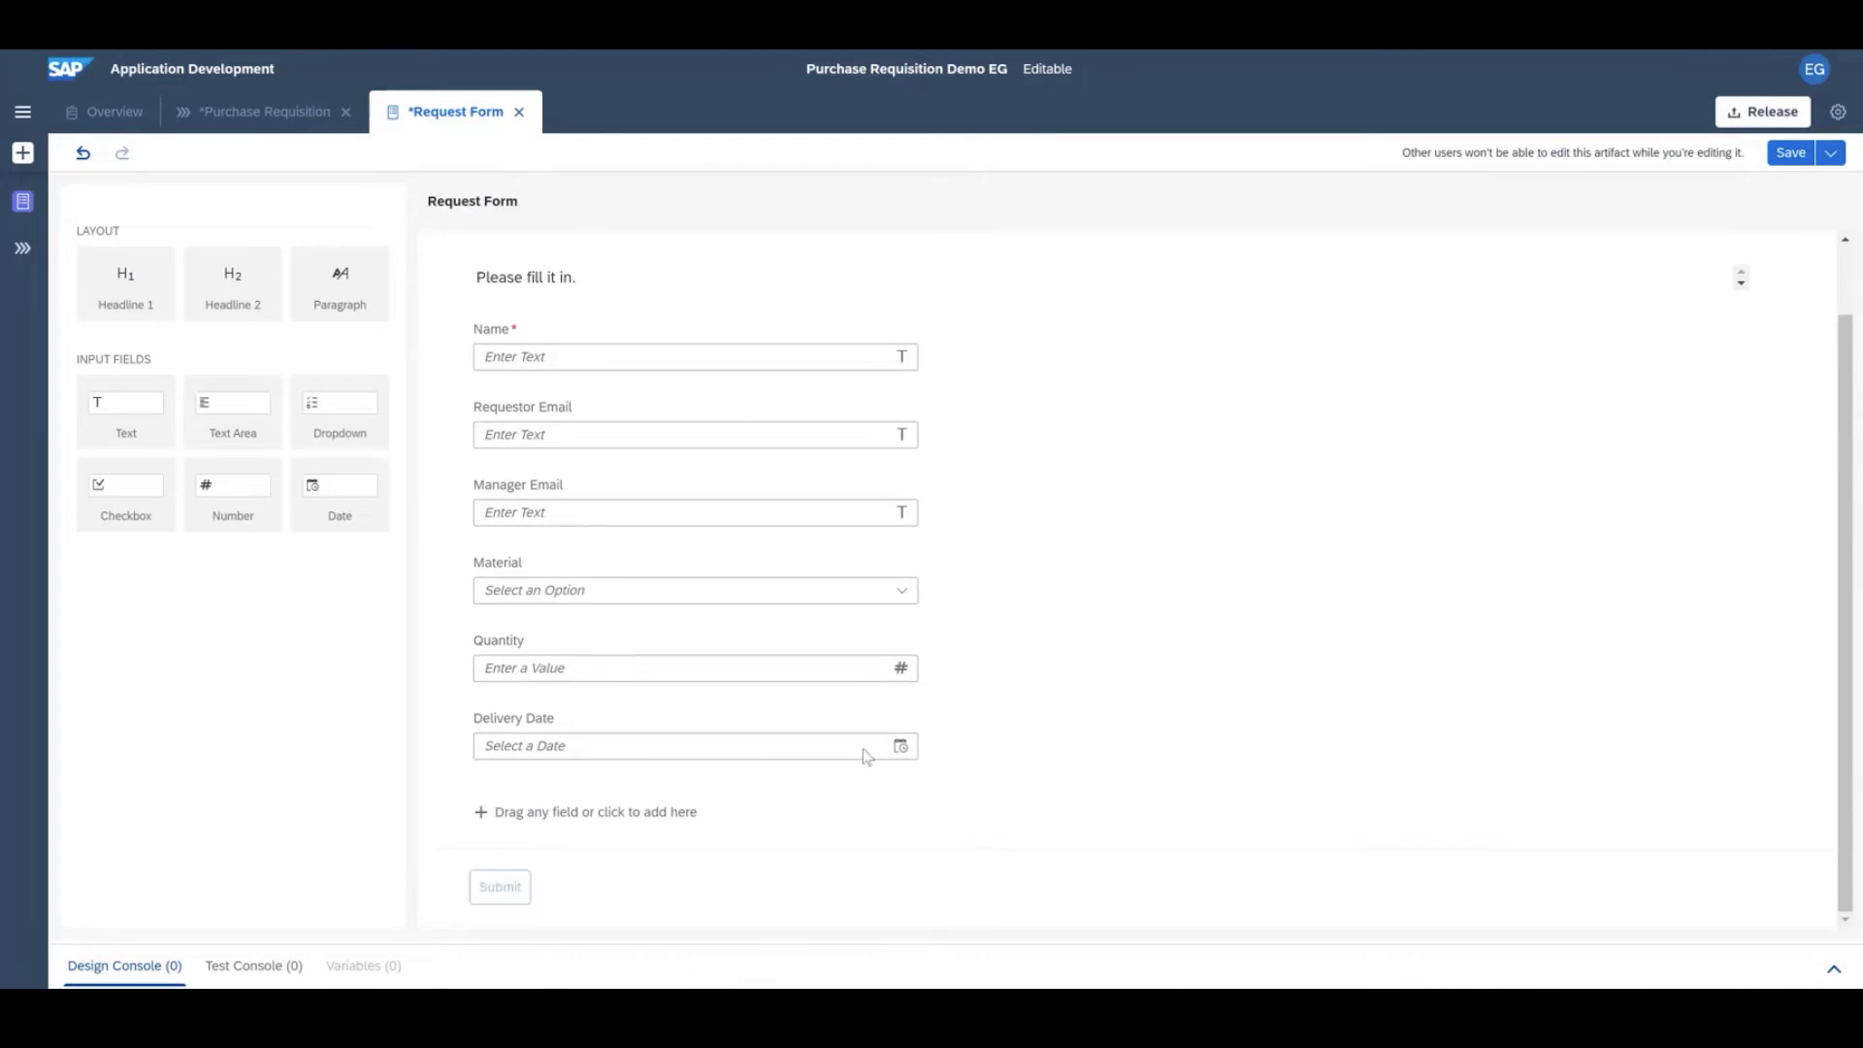
Save the form, review the trigger's output fields in the process, and start adding a following step
{"action": "left_click", "coordinate": [1788, 154]}
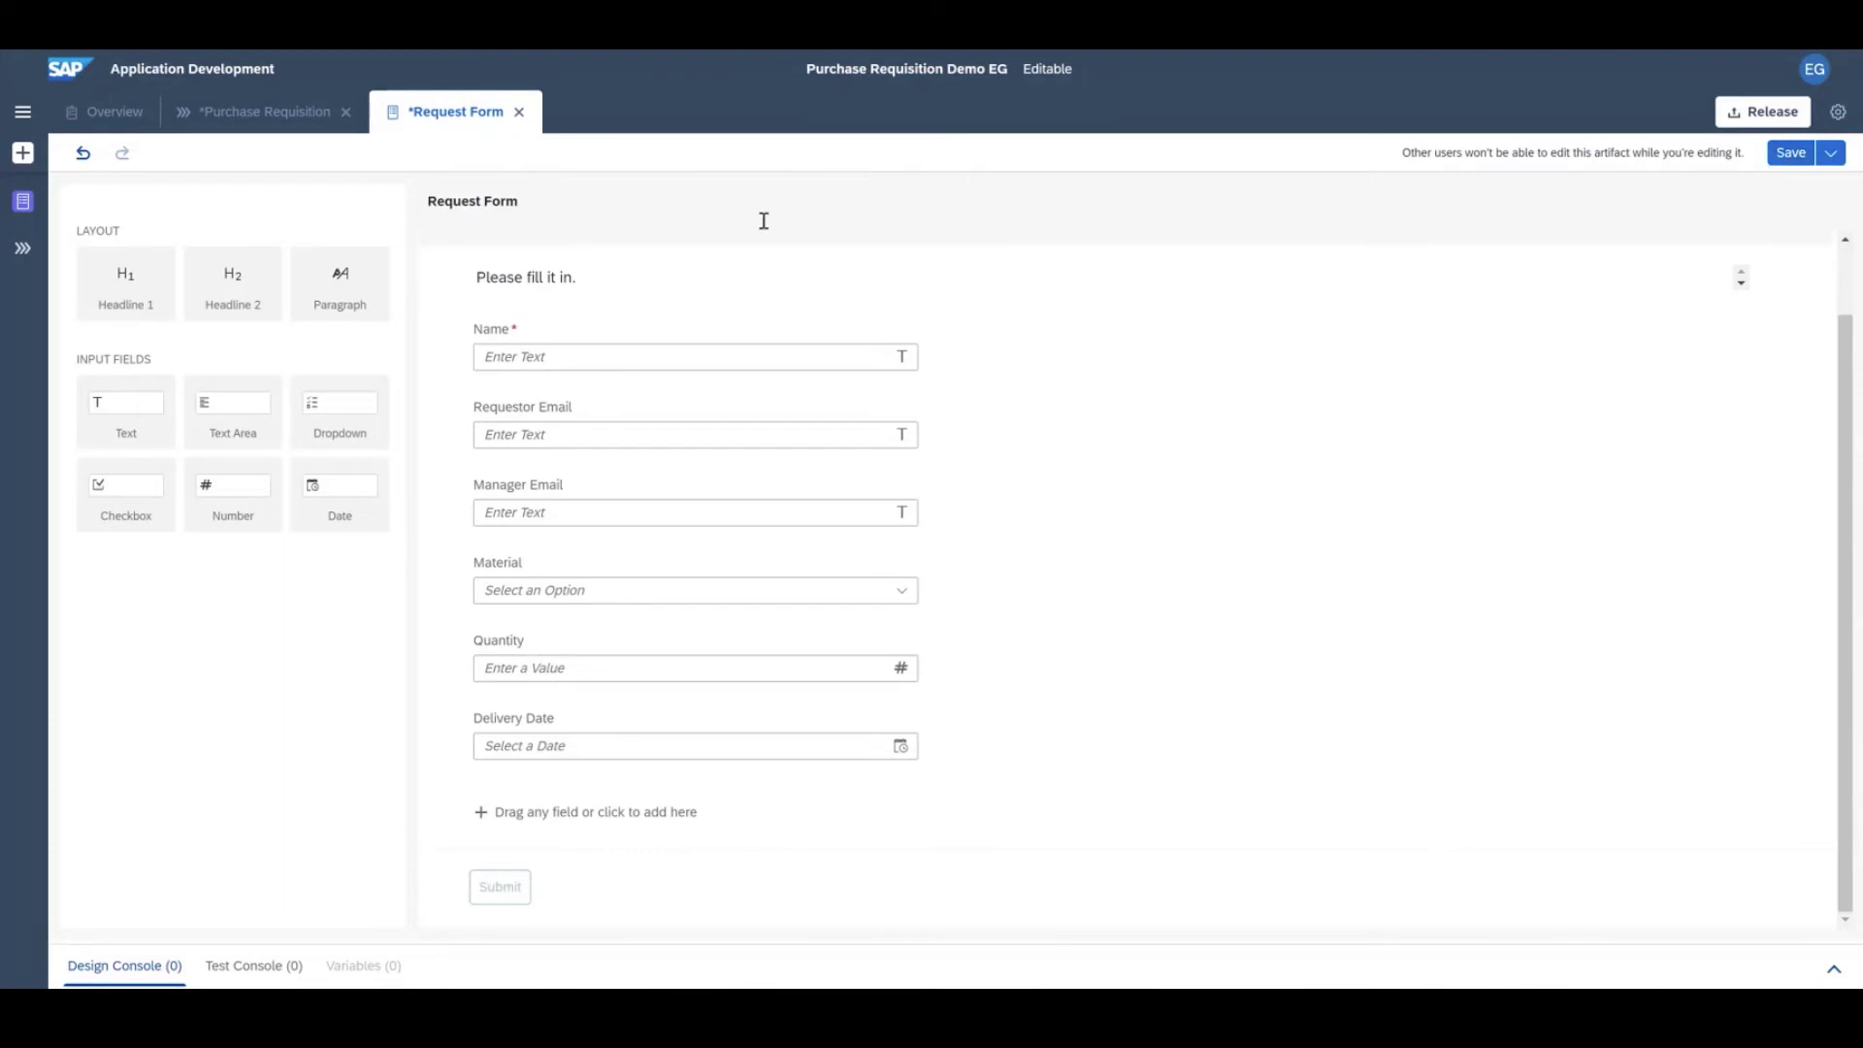
{"action": "left_click", "coordinate": [262, 112]}
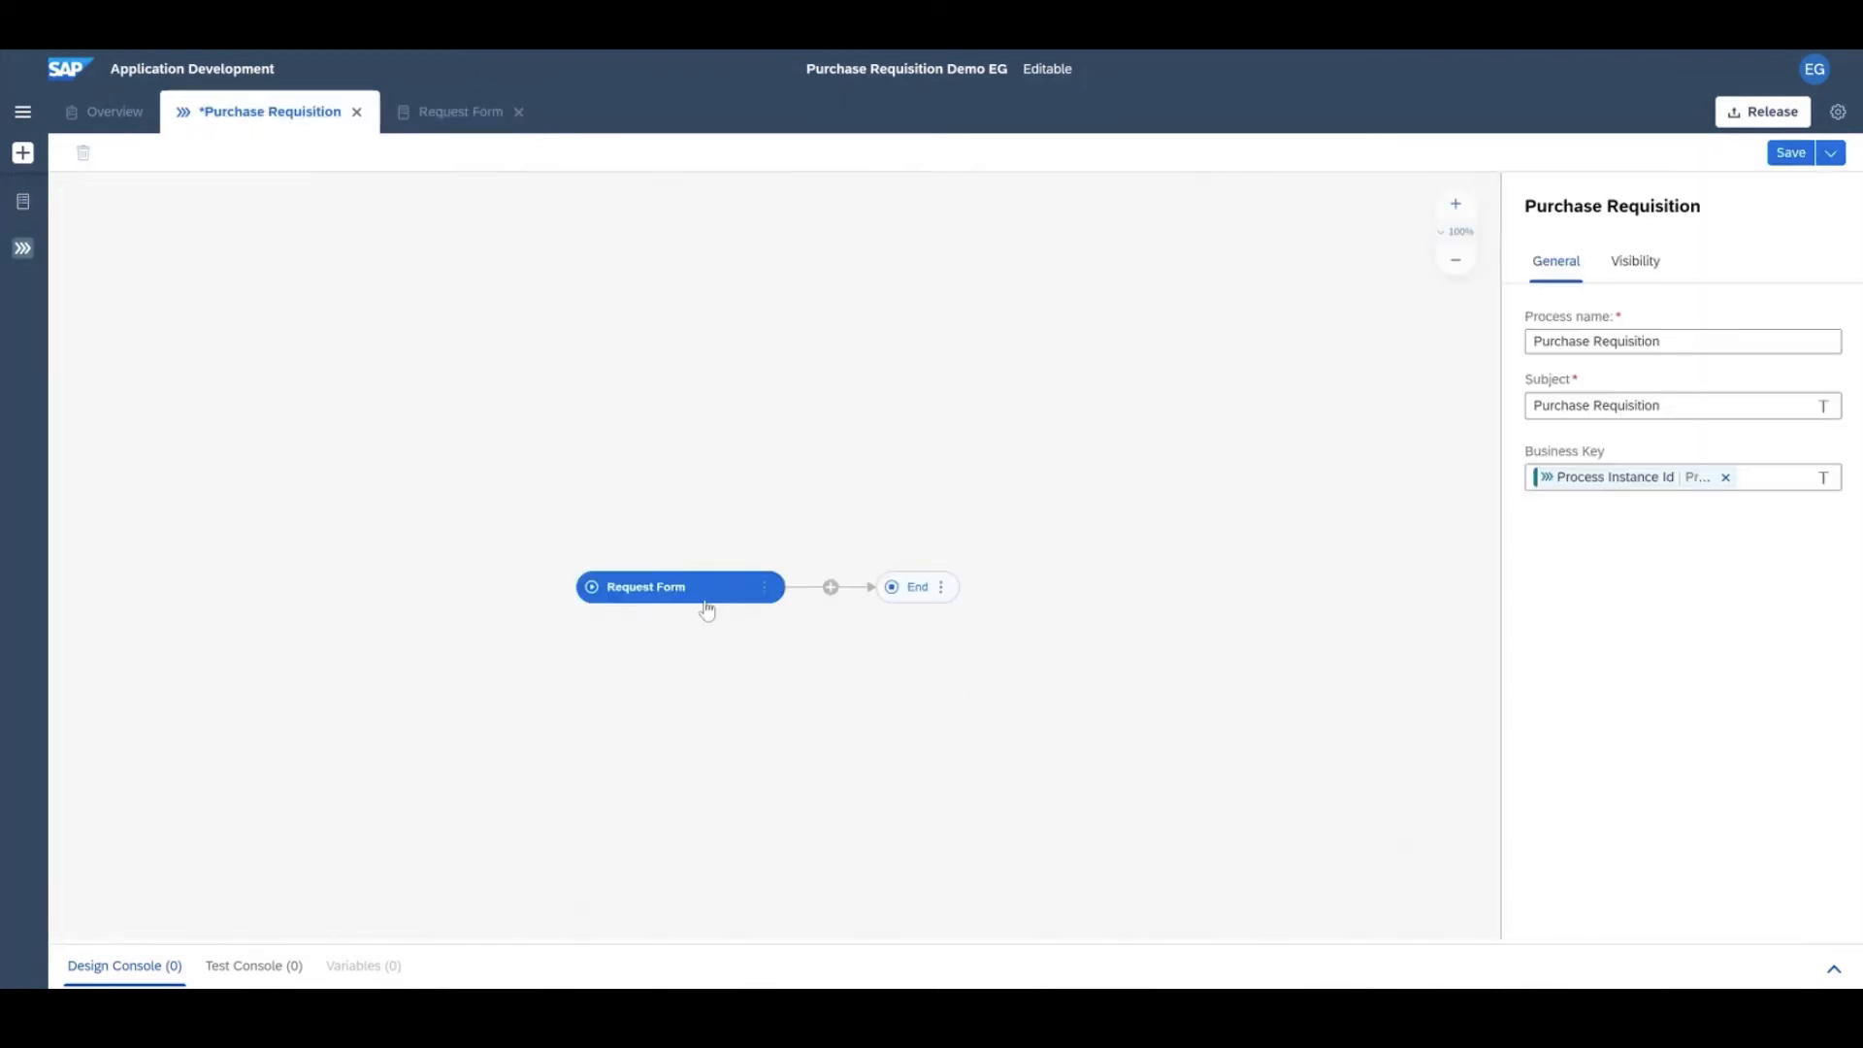
{"action": "left_click", "coordinate": [707, 597]}
{"action": "left_click", "coordinate": [1635, 260]}
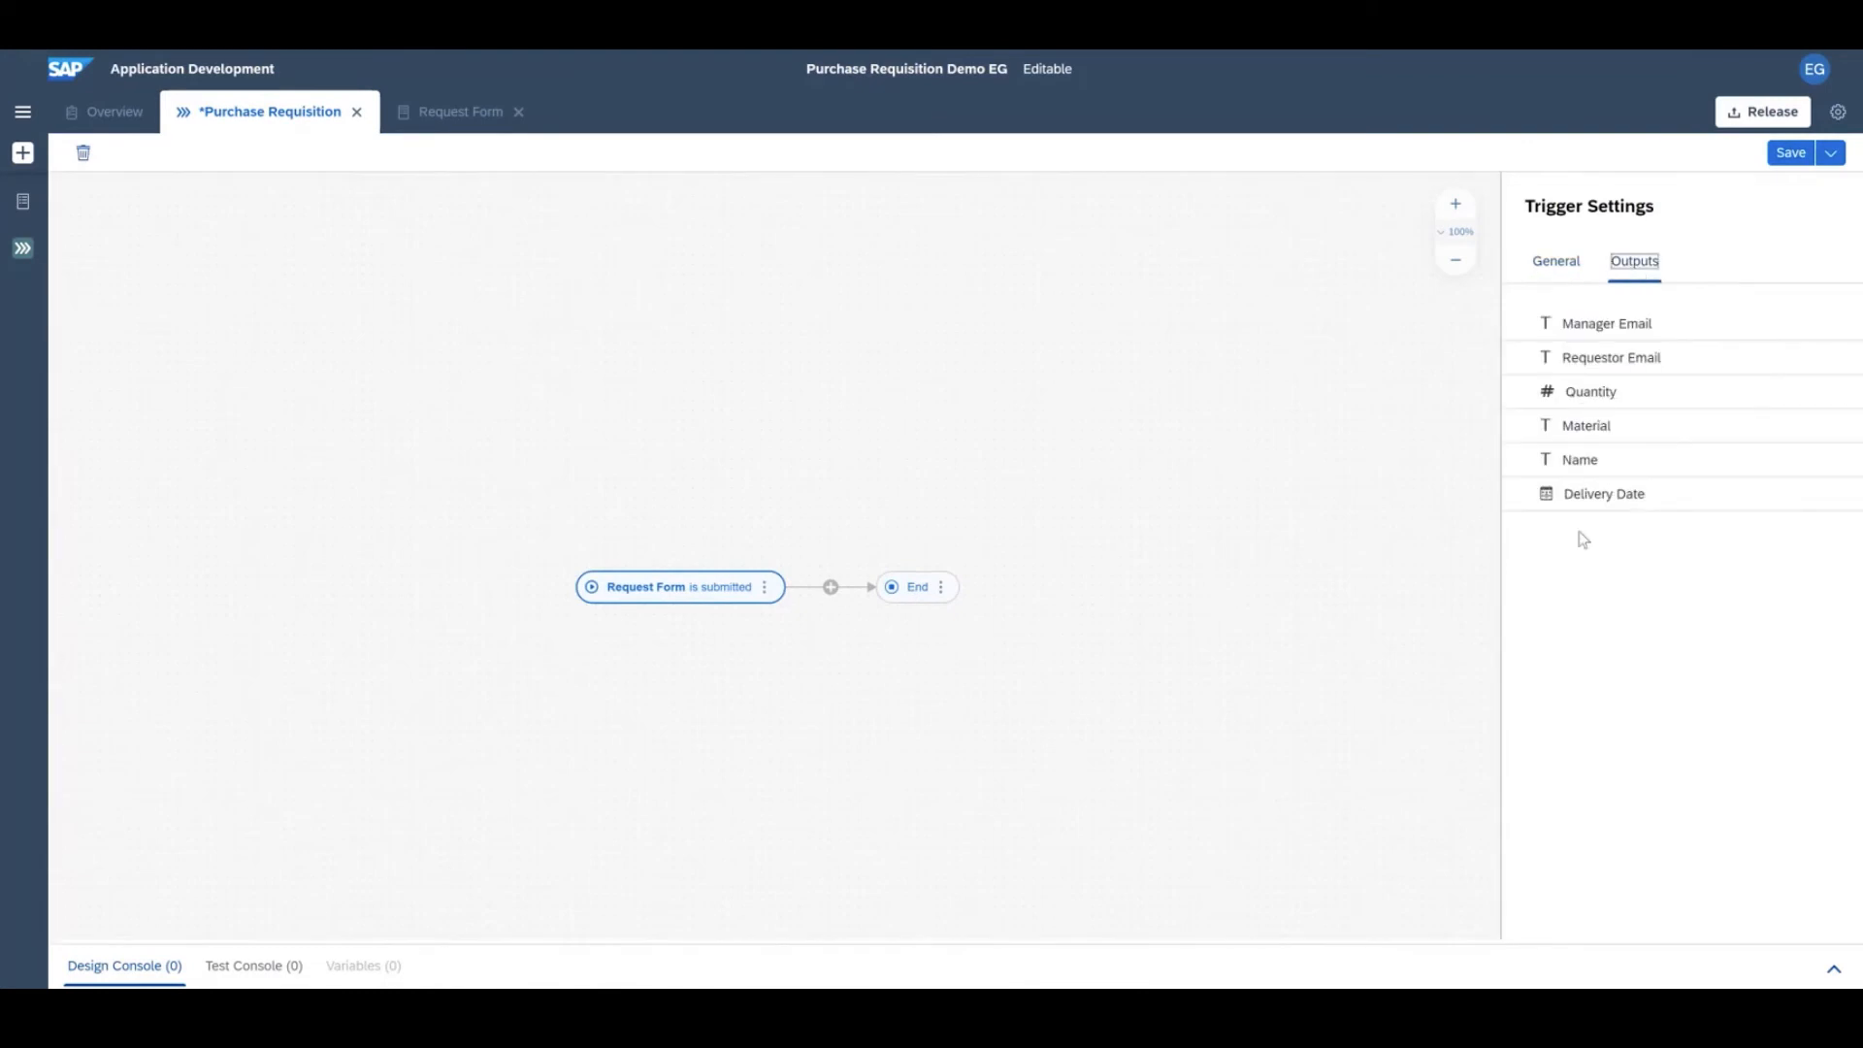
{"action": "left_click", "coordinate": [830, 586]}
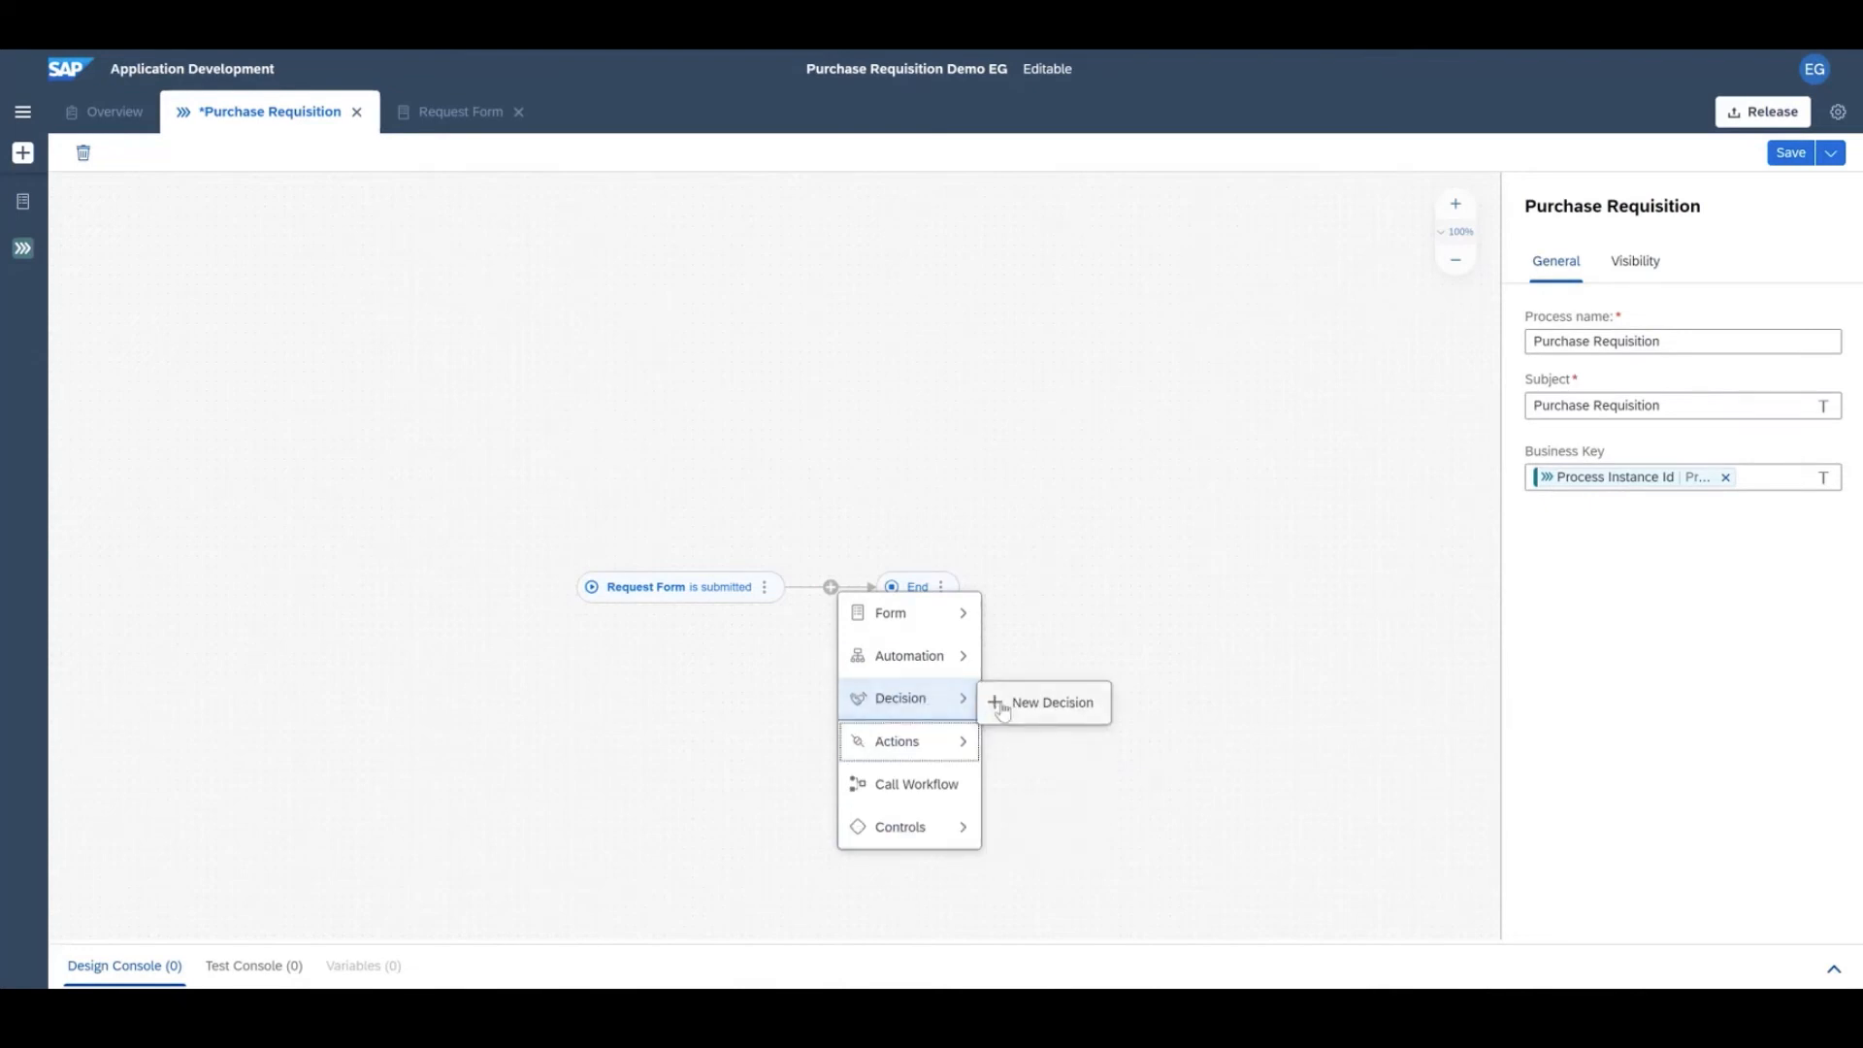
{"action": "mouse_move", "coordinate": [895, 613]}
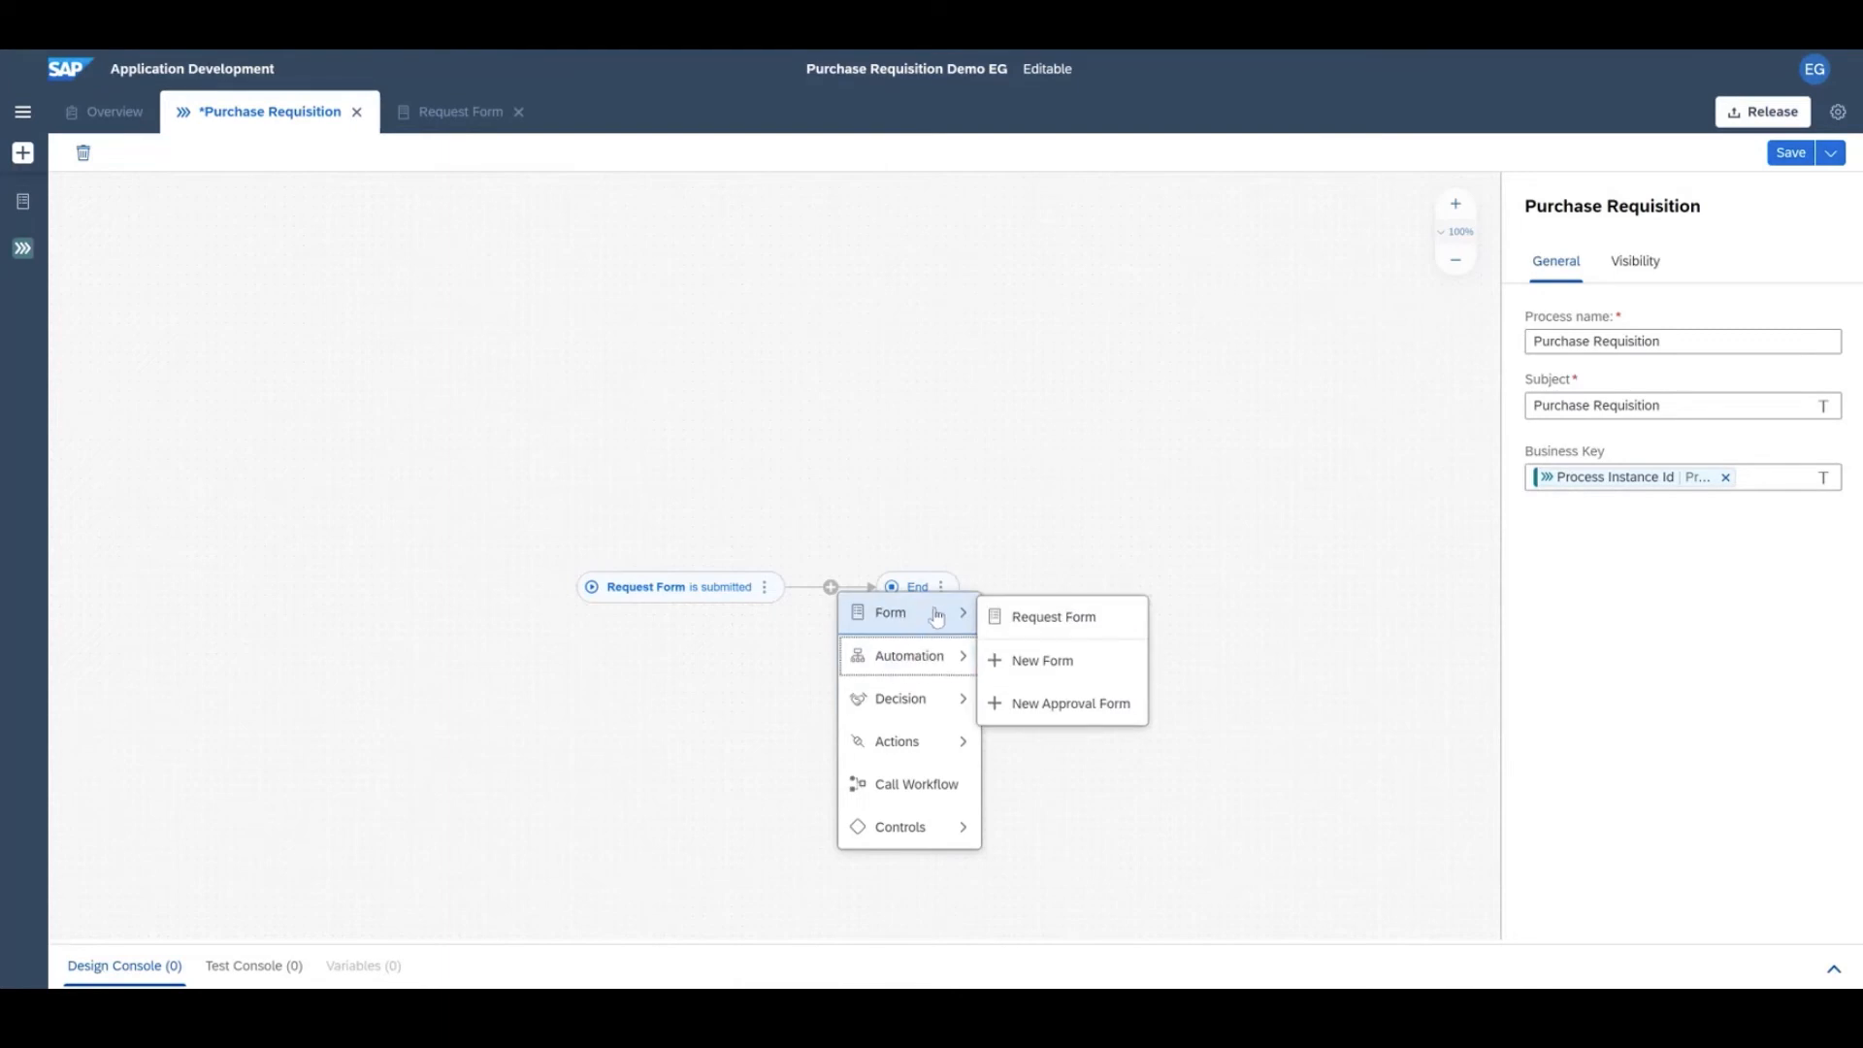
Create a new approval form step named Approval Form after the trigger
{"action": "left_click", "coordinate": [1062, 706]}
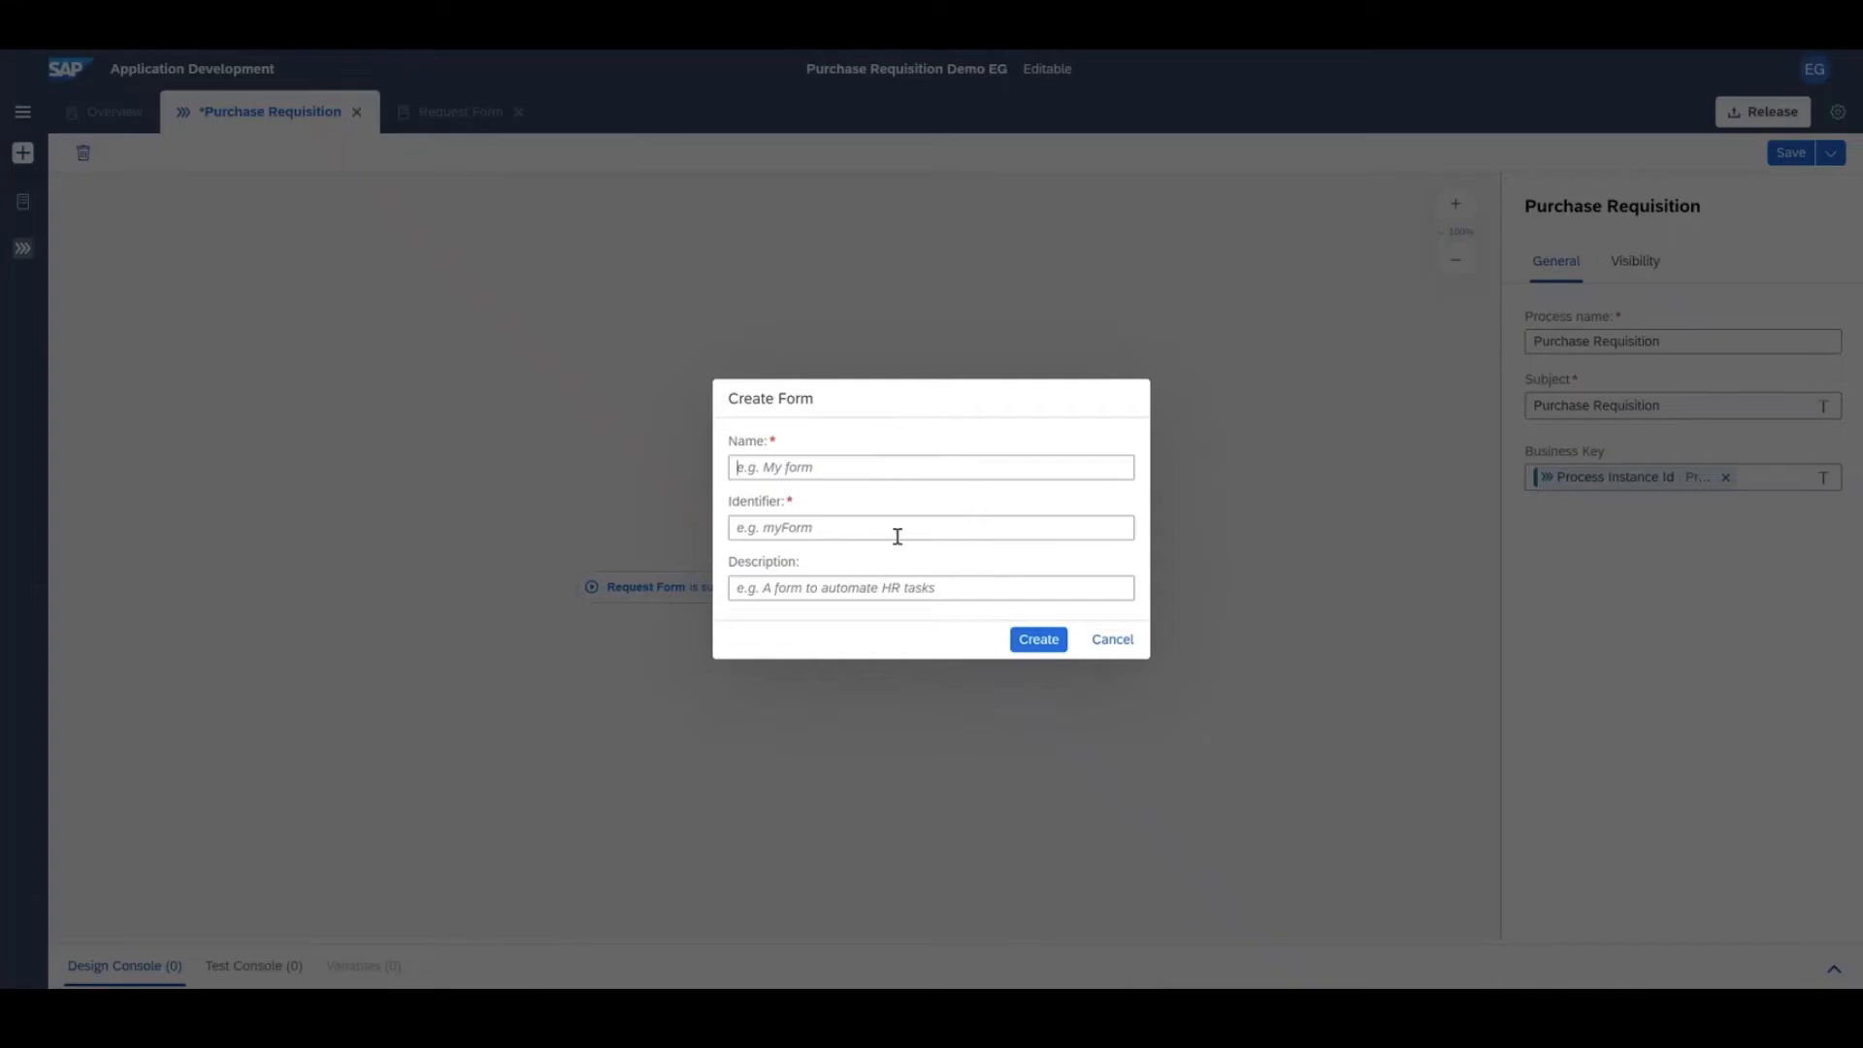
{"action": "type", "text": "Approval Form"}
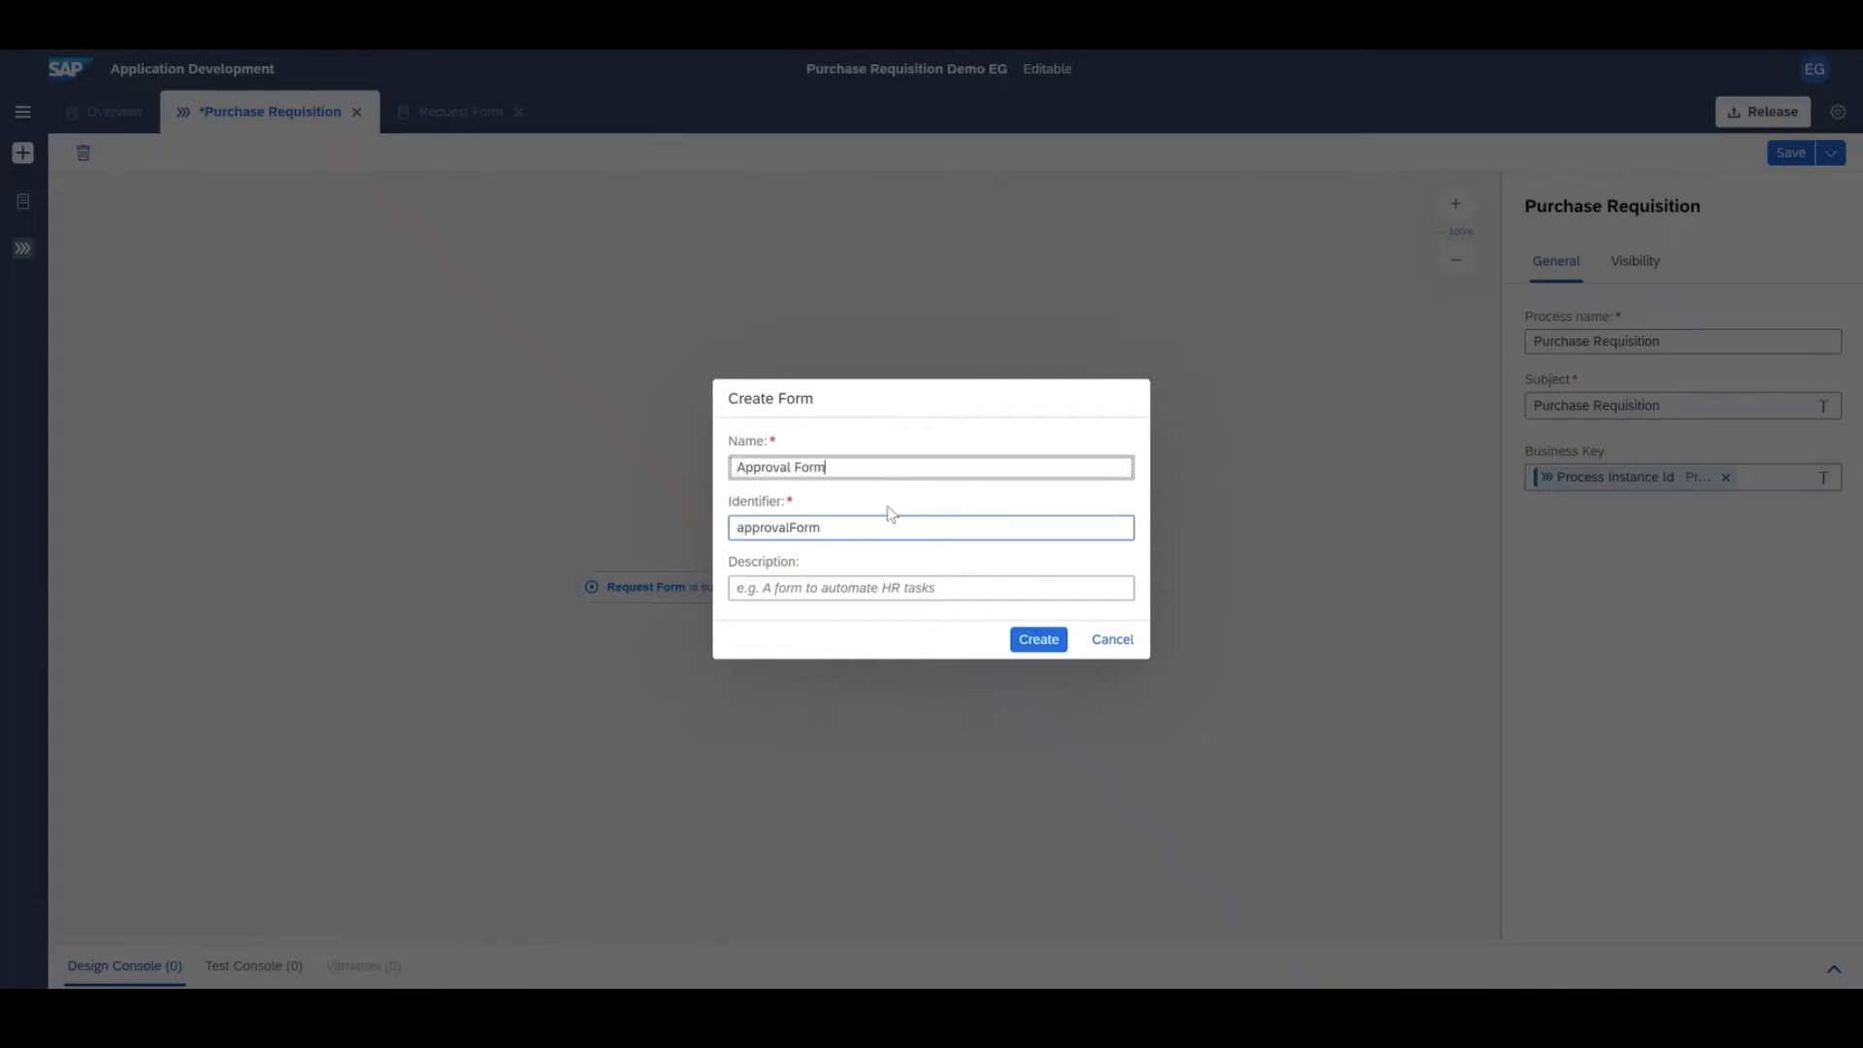
{"action": "key", "text": "Return"}
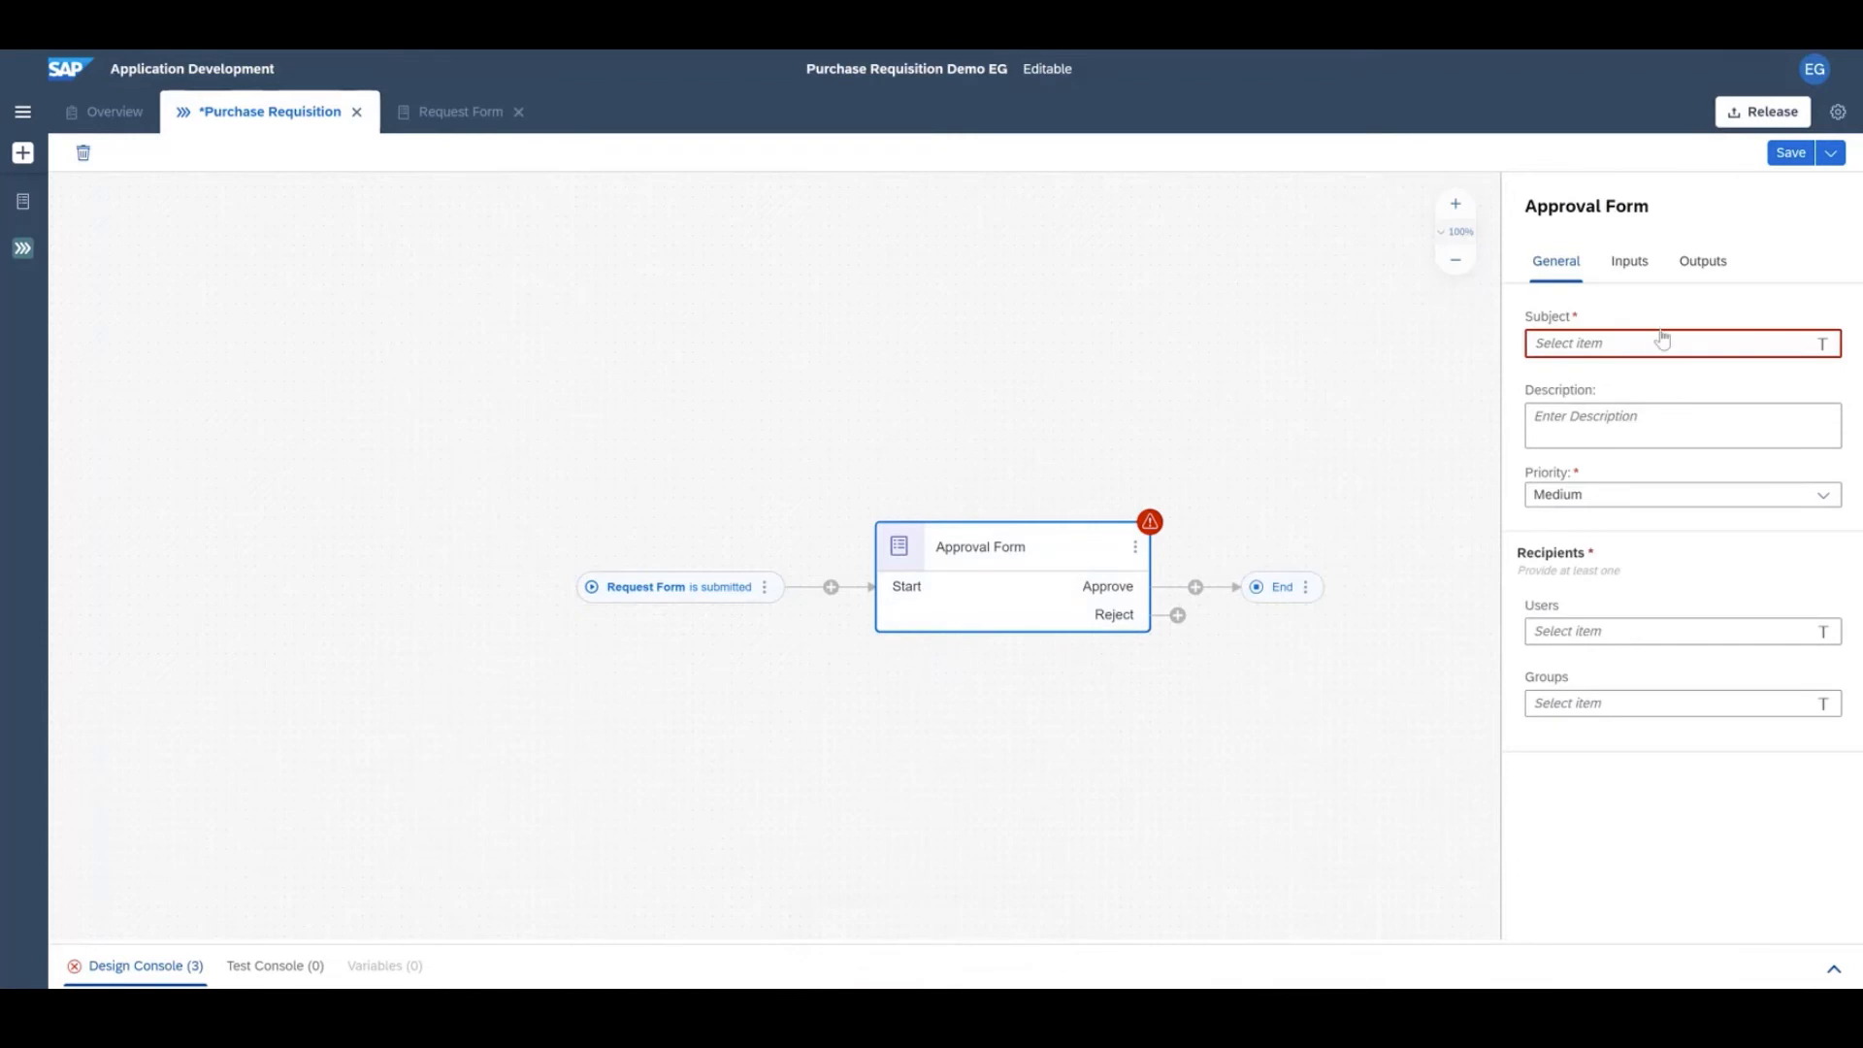
Set the subject to 'Please approve' plus Material and the recipient user to Manager Email
{"action": "left_click", "coordinate": [1652, 347]}
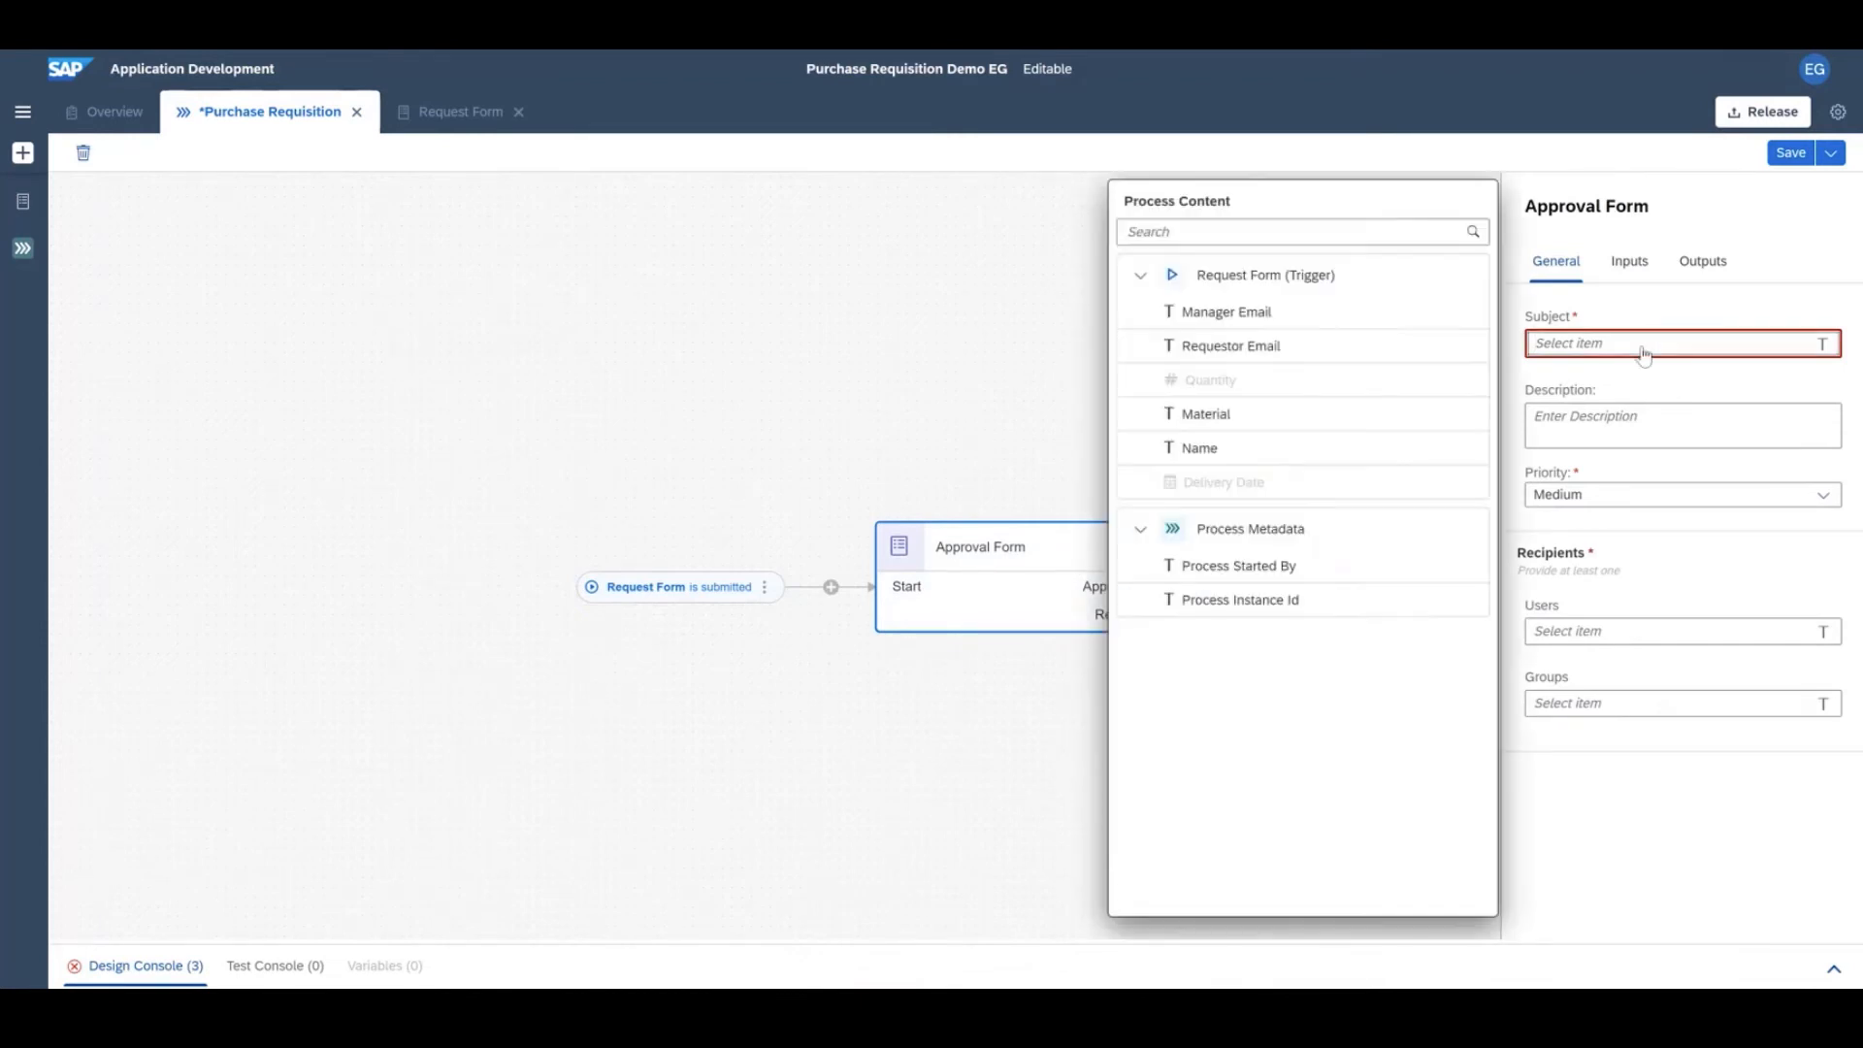
{"action": "type", "text": "Please approve"}
{"action": "left_click", "coordinate": [1206, 421]}
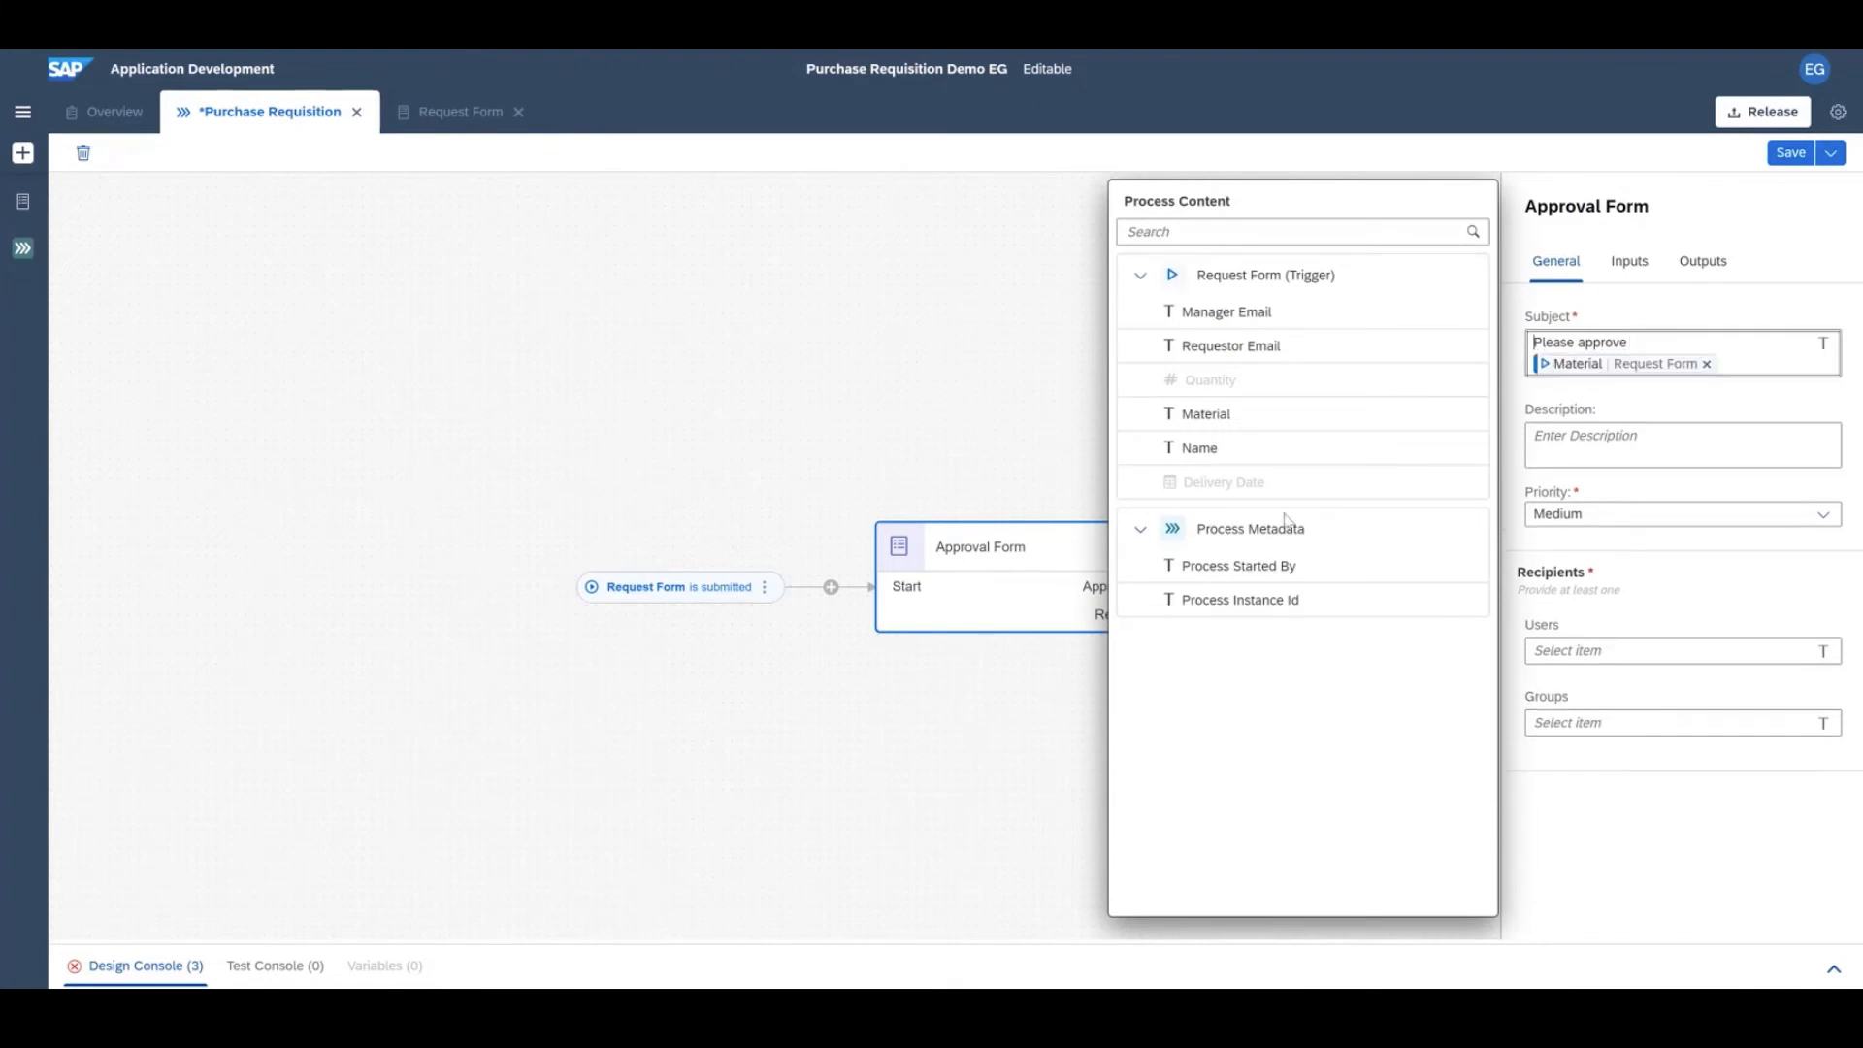
{"action": "left_click", "coordinate": [1639, 649]}
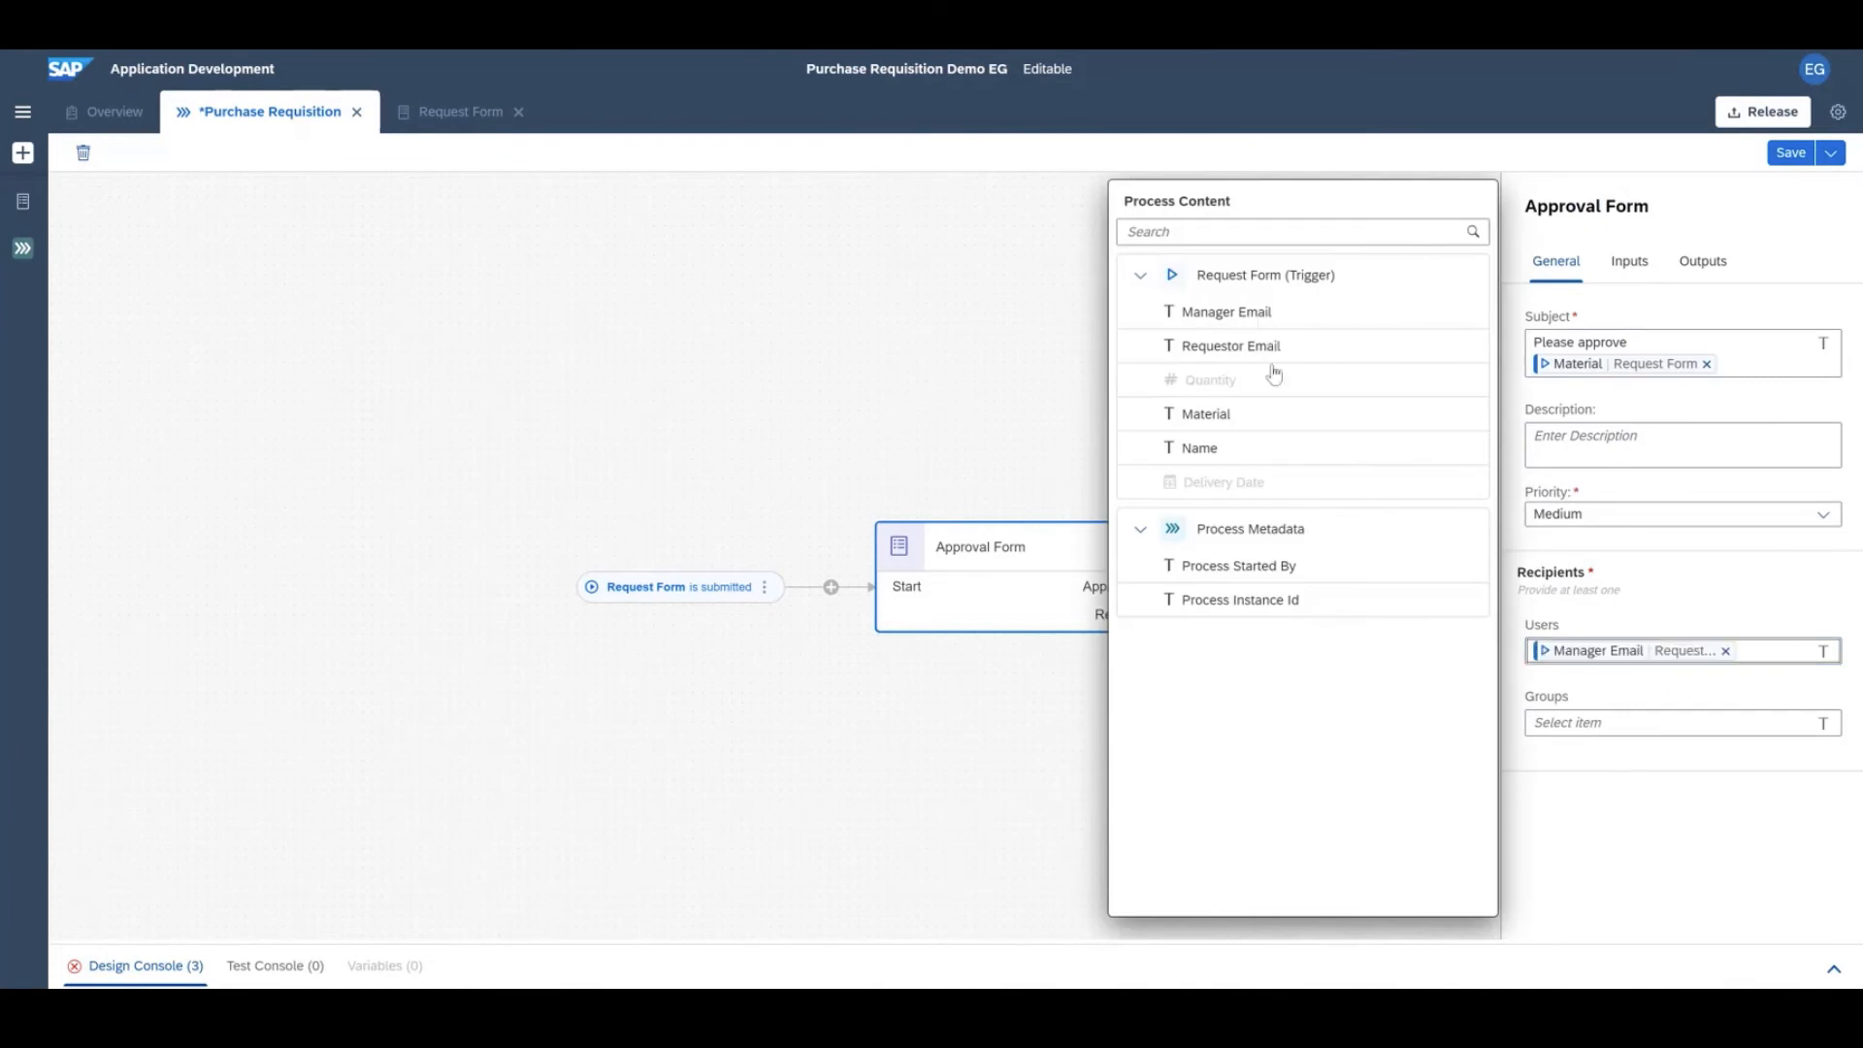
{"action": "left_click", "coordinate": [1557, 440]}
{"action": "left_click", "coordinate": [1570, 516]}
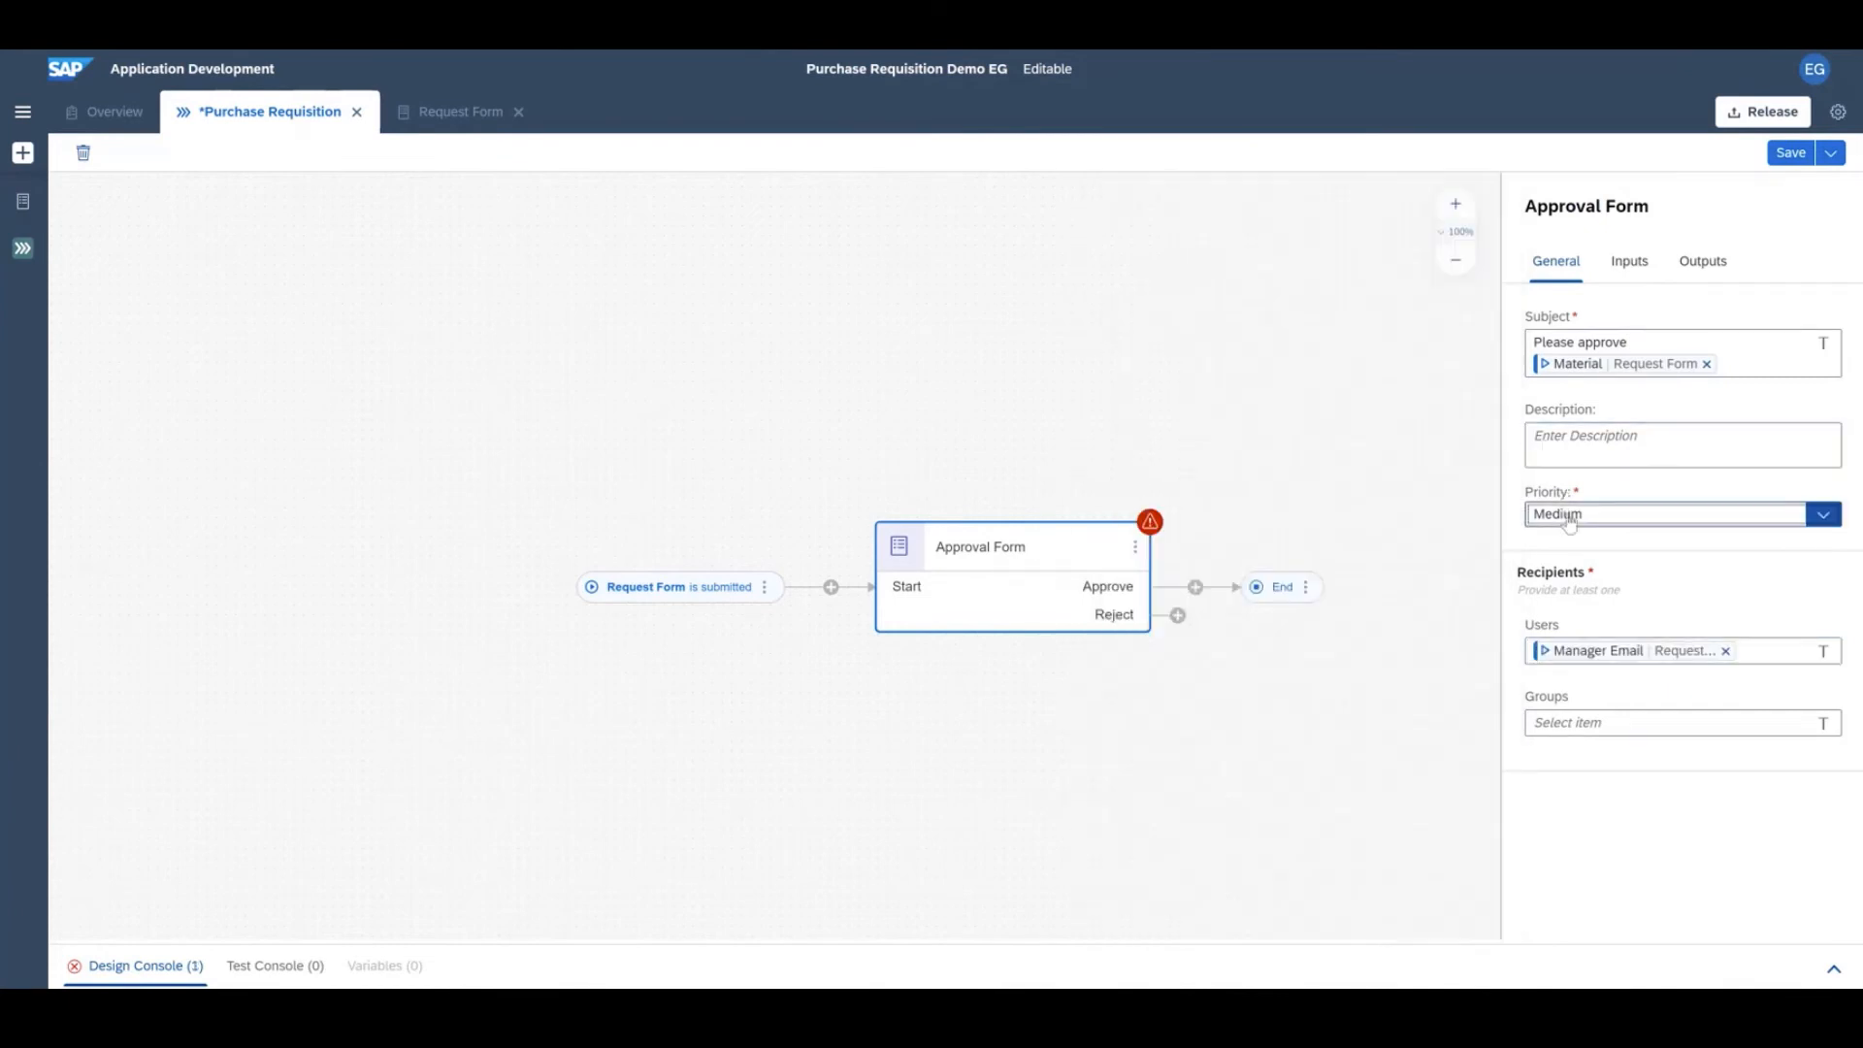
{"action": "left_click", "coordinate": [1434, 481]}
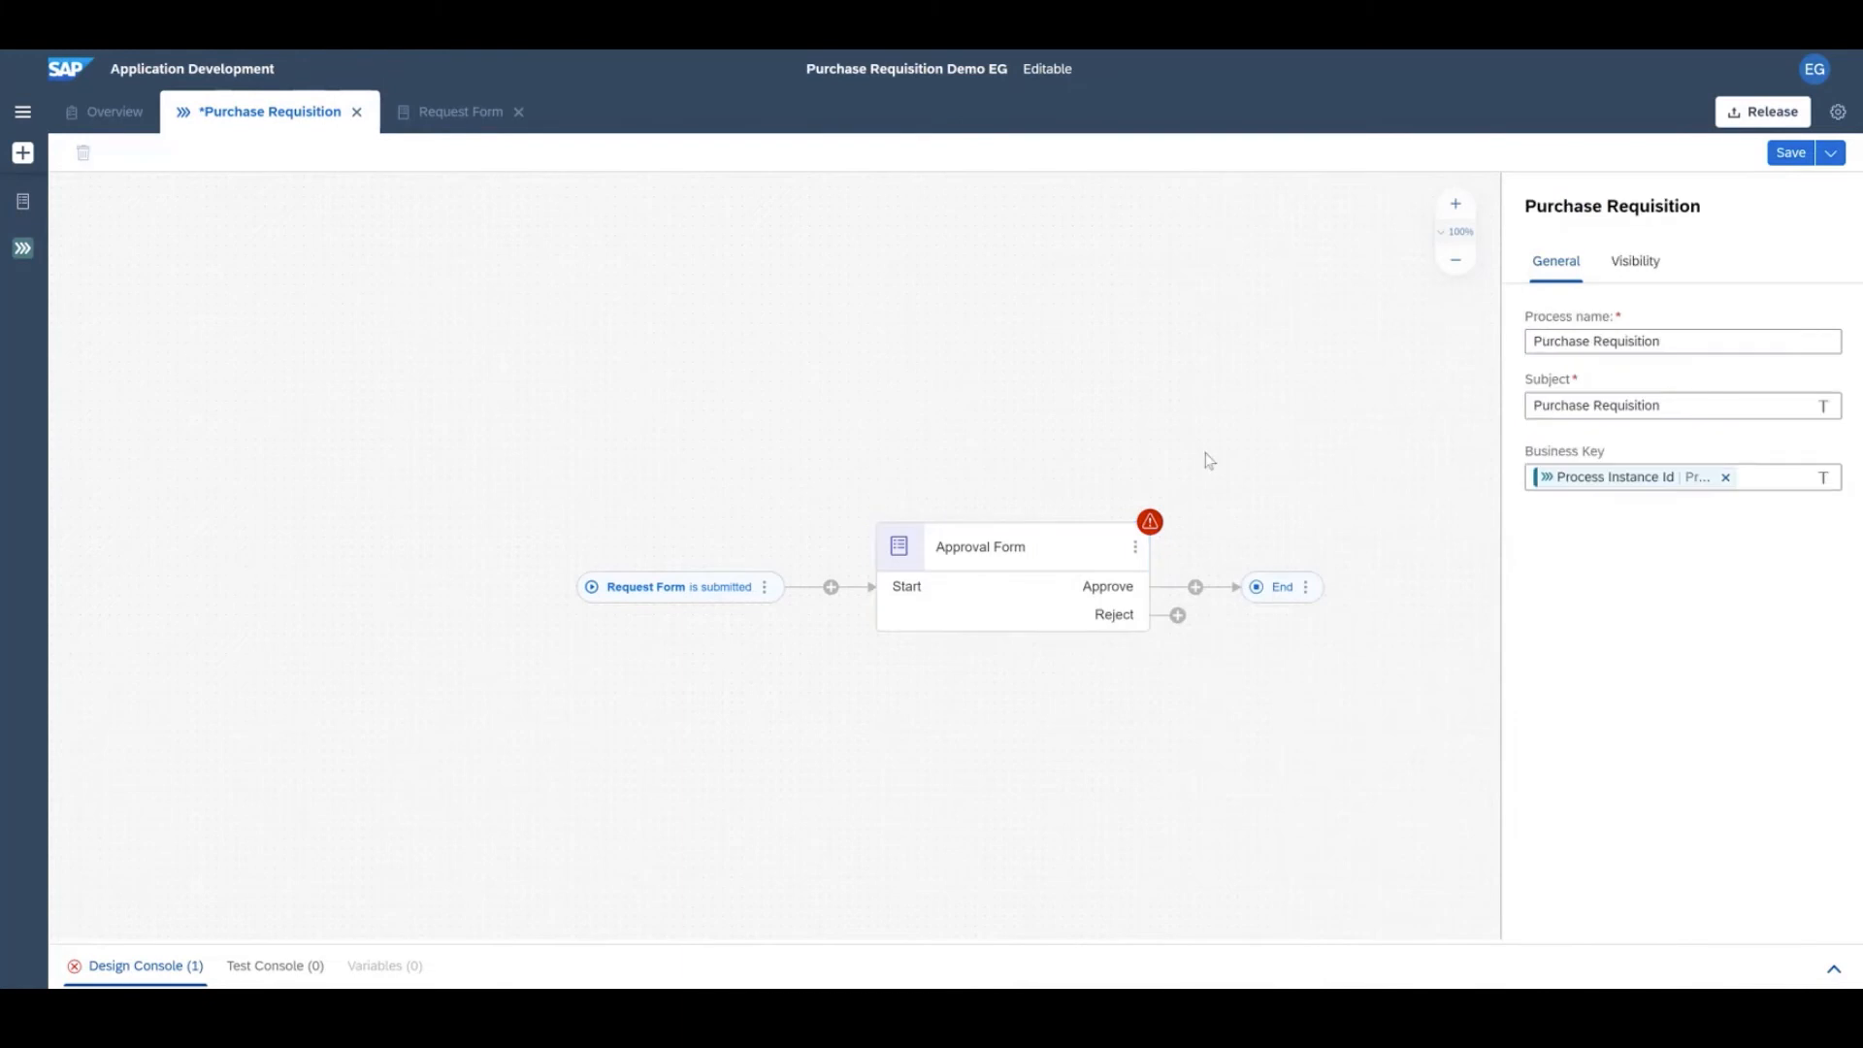
Open the Approval Form and add a read-only Requestor Name text field
{"action": "double_click", "coordinate": [1018, 546]}
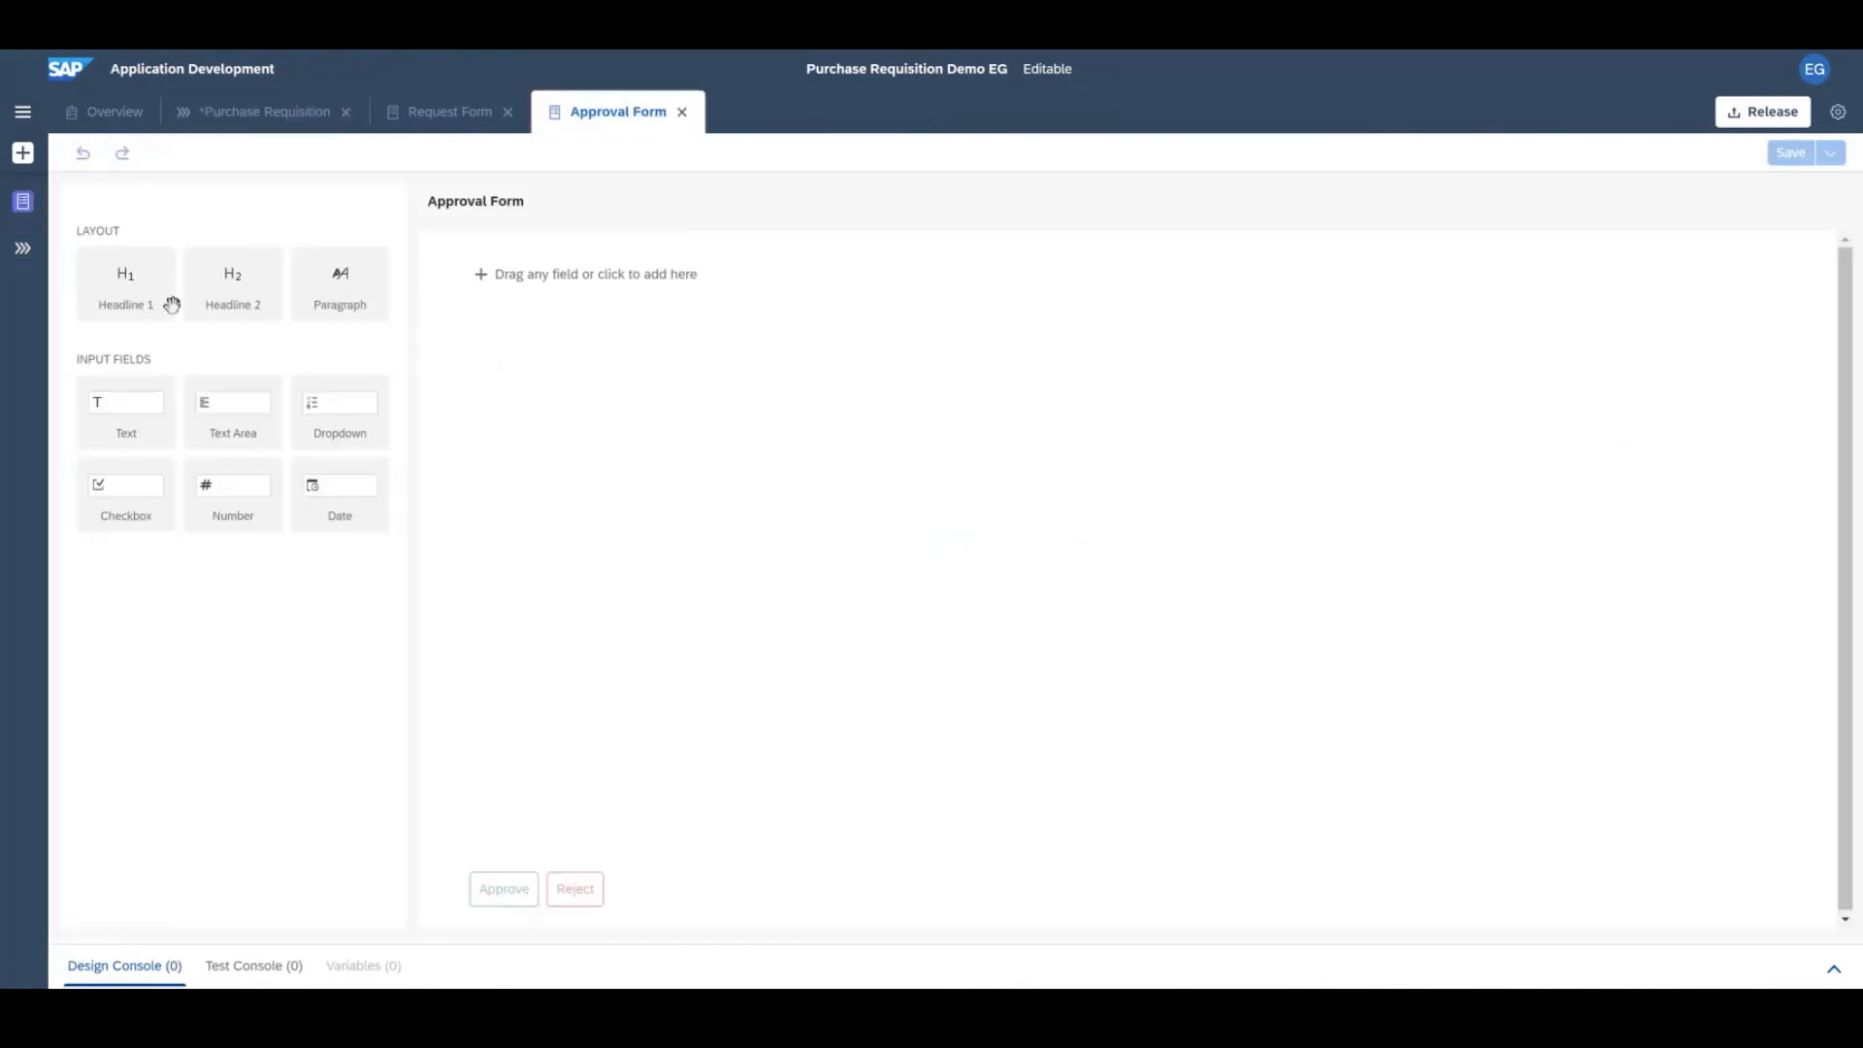
{"action": "mouse_move", "coordinate": [145, 381]}
{"action": "left_mouse_down"}
{"action": "mouse_move", "coordinate": [586, 347]}
{"action": "mouse_move", "coordinate": [585, 273]}
{"action": "left_mouse_up"}
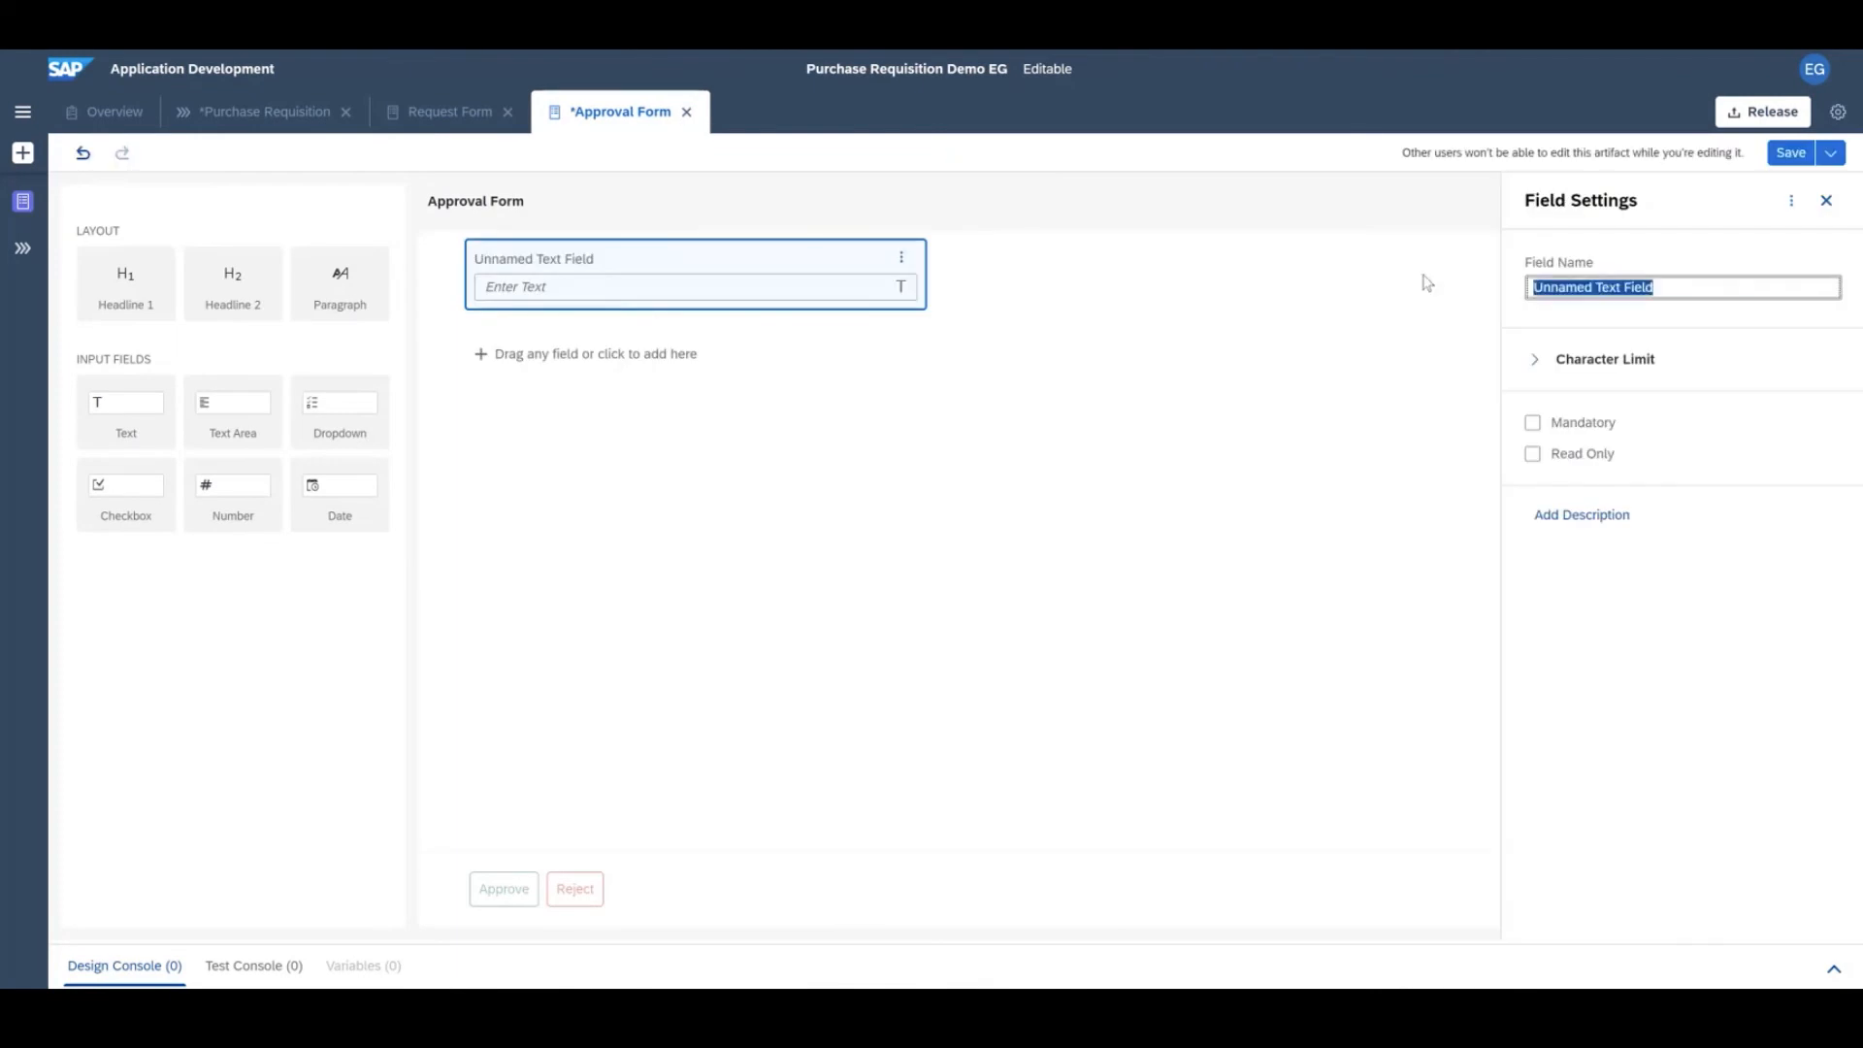
{"action": "type", "text": "Requestor Name"}
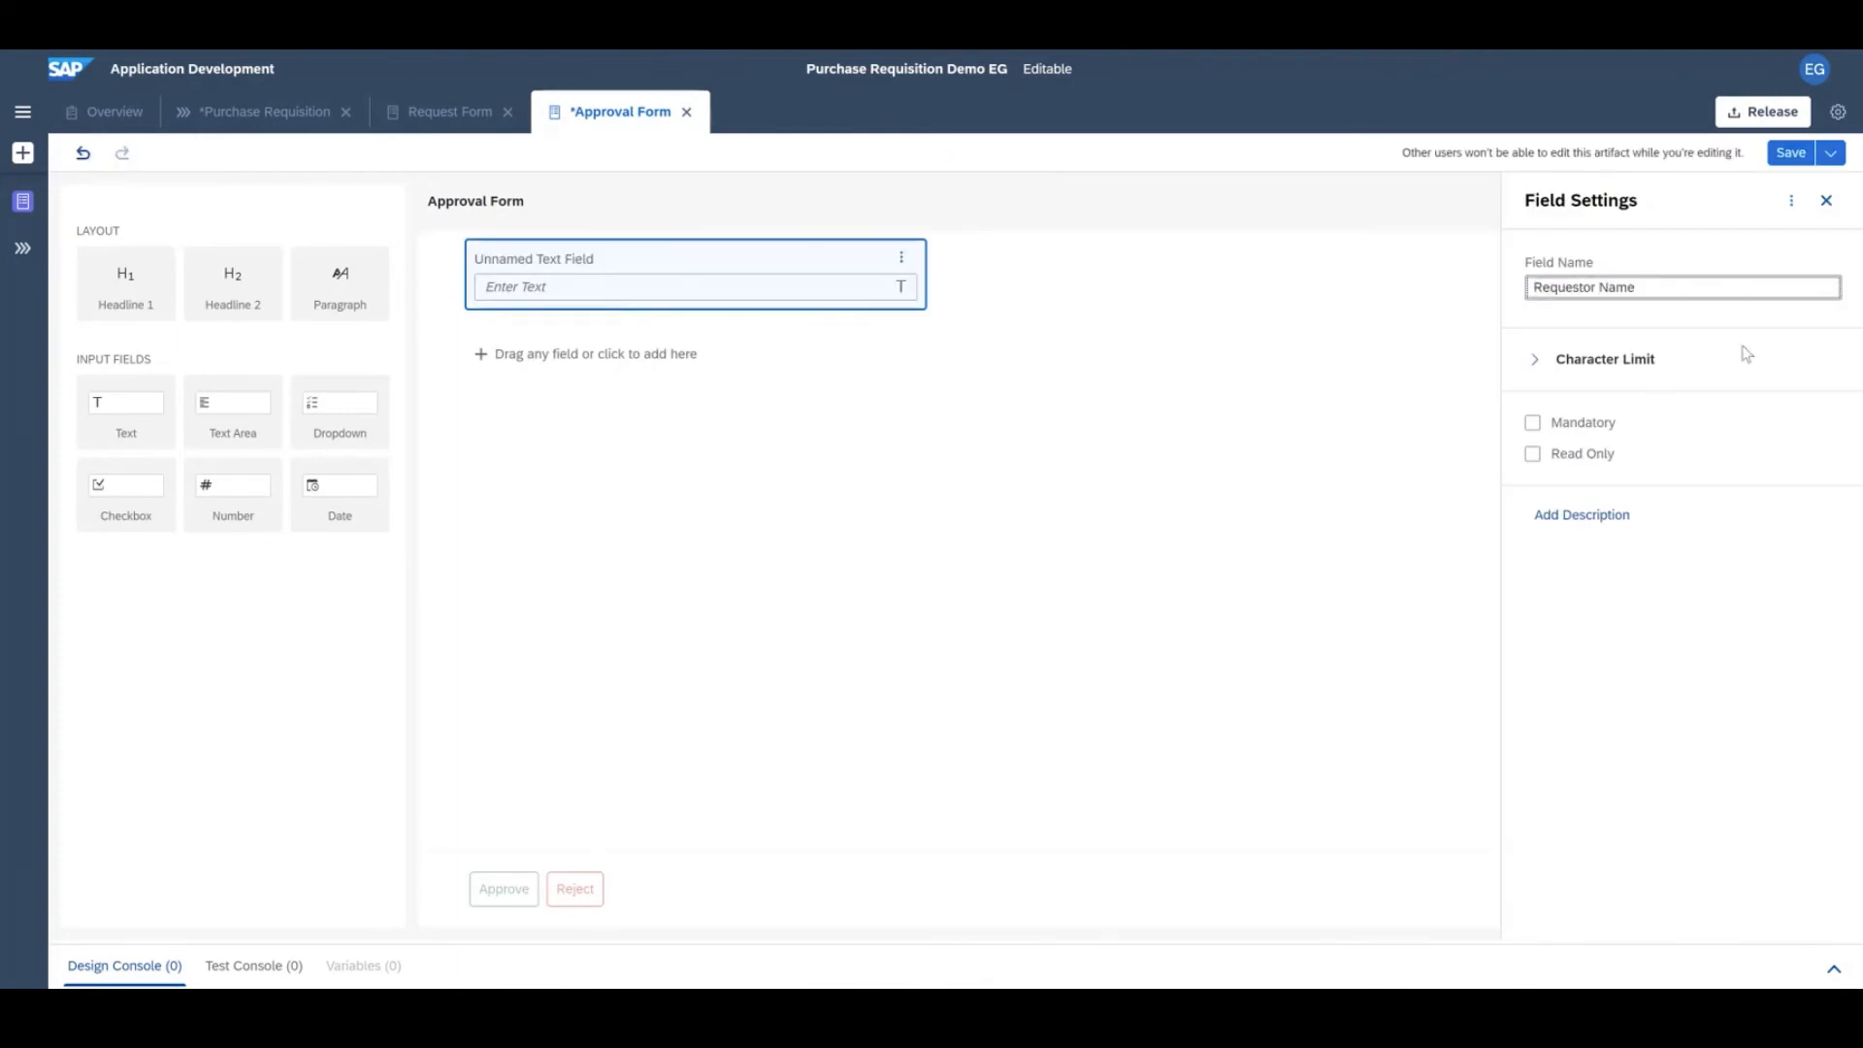
{"action": "left_click", "coordinate": [1532, 453]}
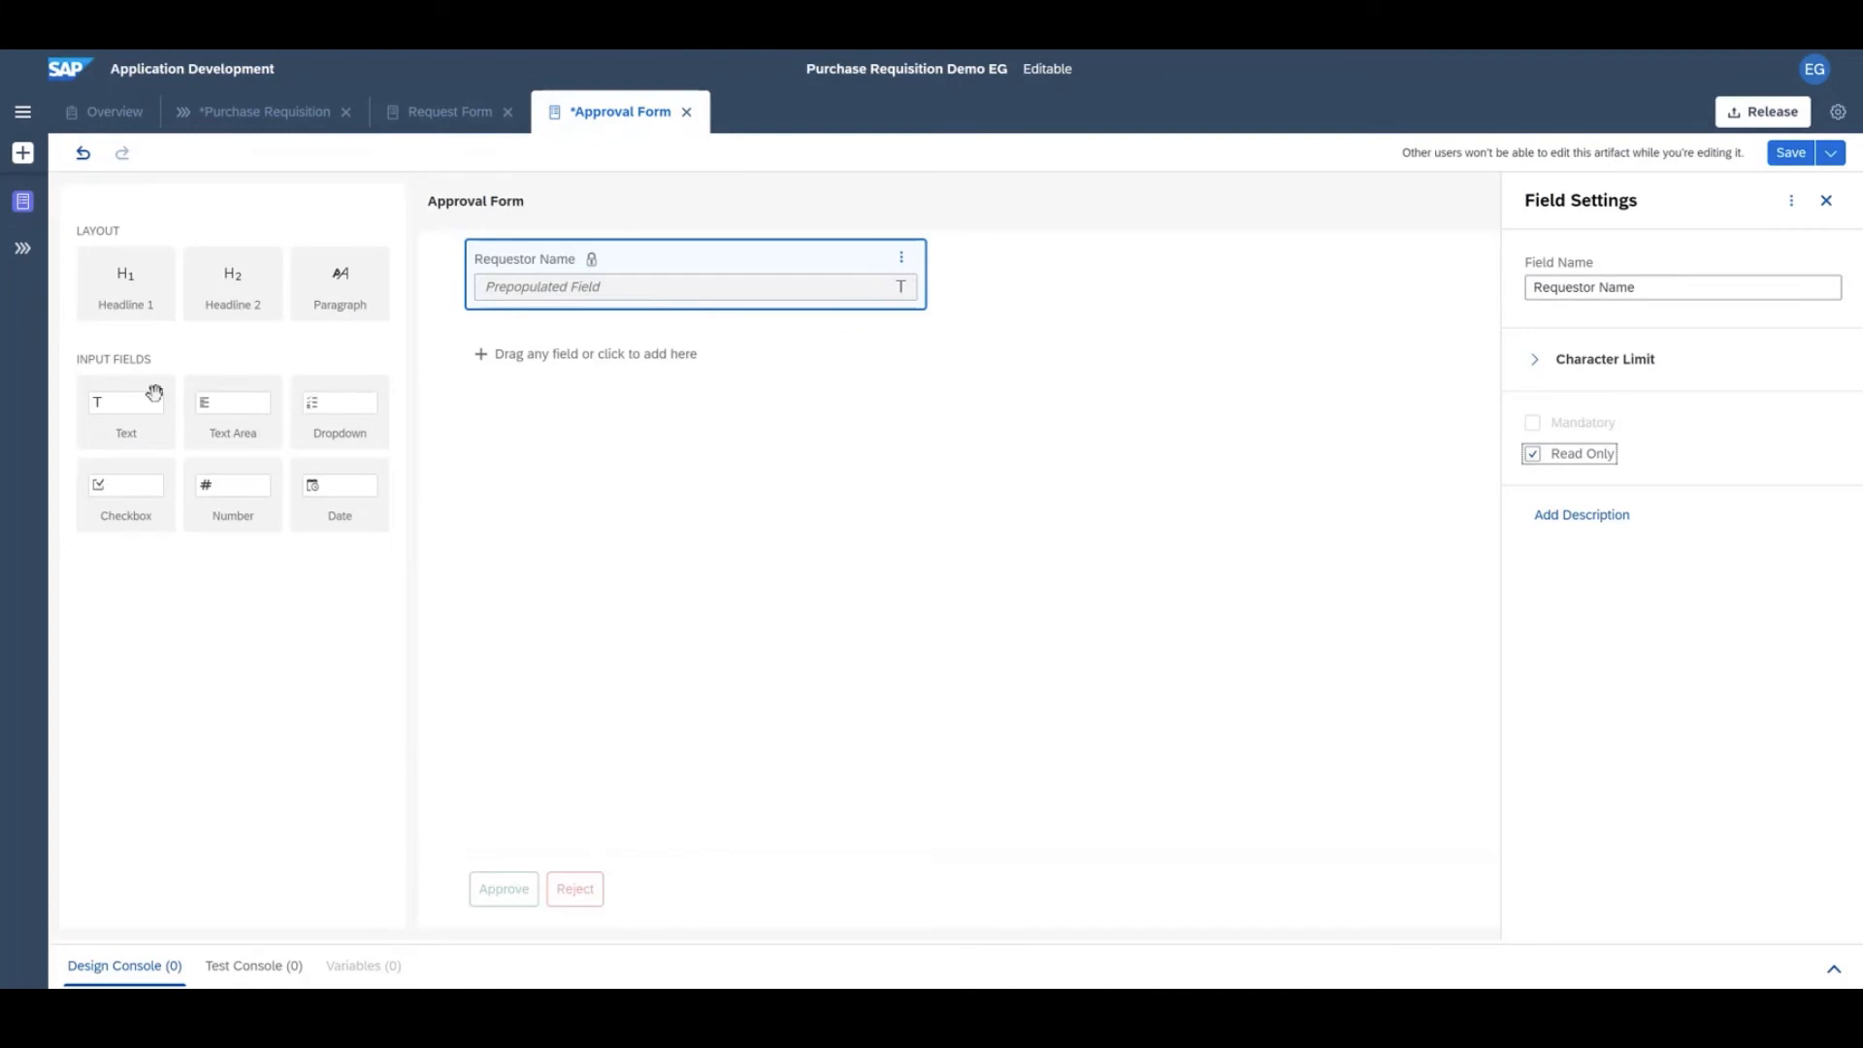
Add a read-only Requestor Comment text field and an editable Manager comment text field
{"action": "left_click_drag", "start_coordinate": [153, 393], "coordinate": [582, 353]}
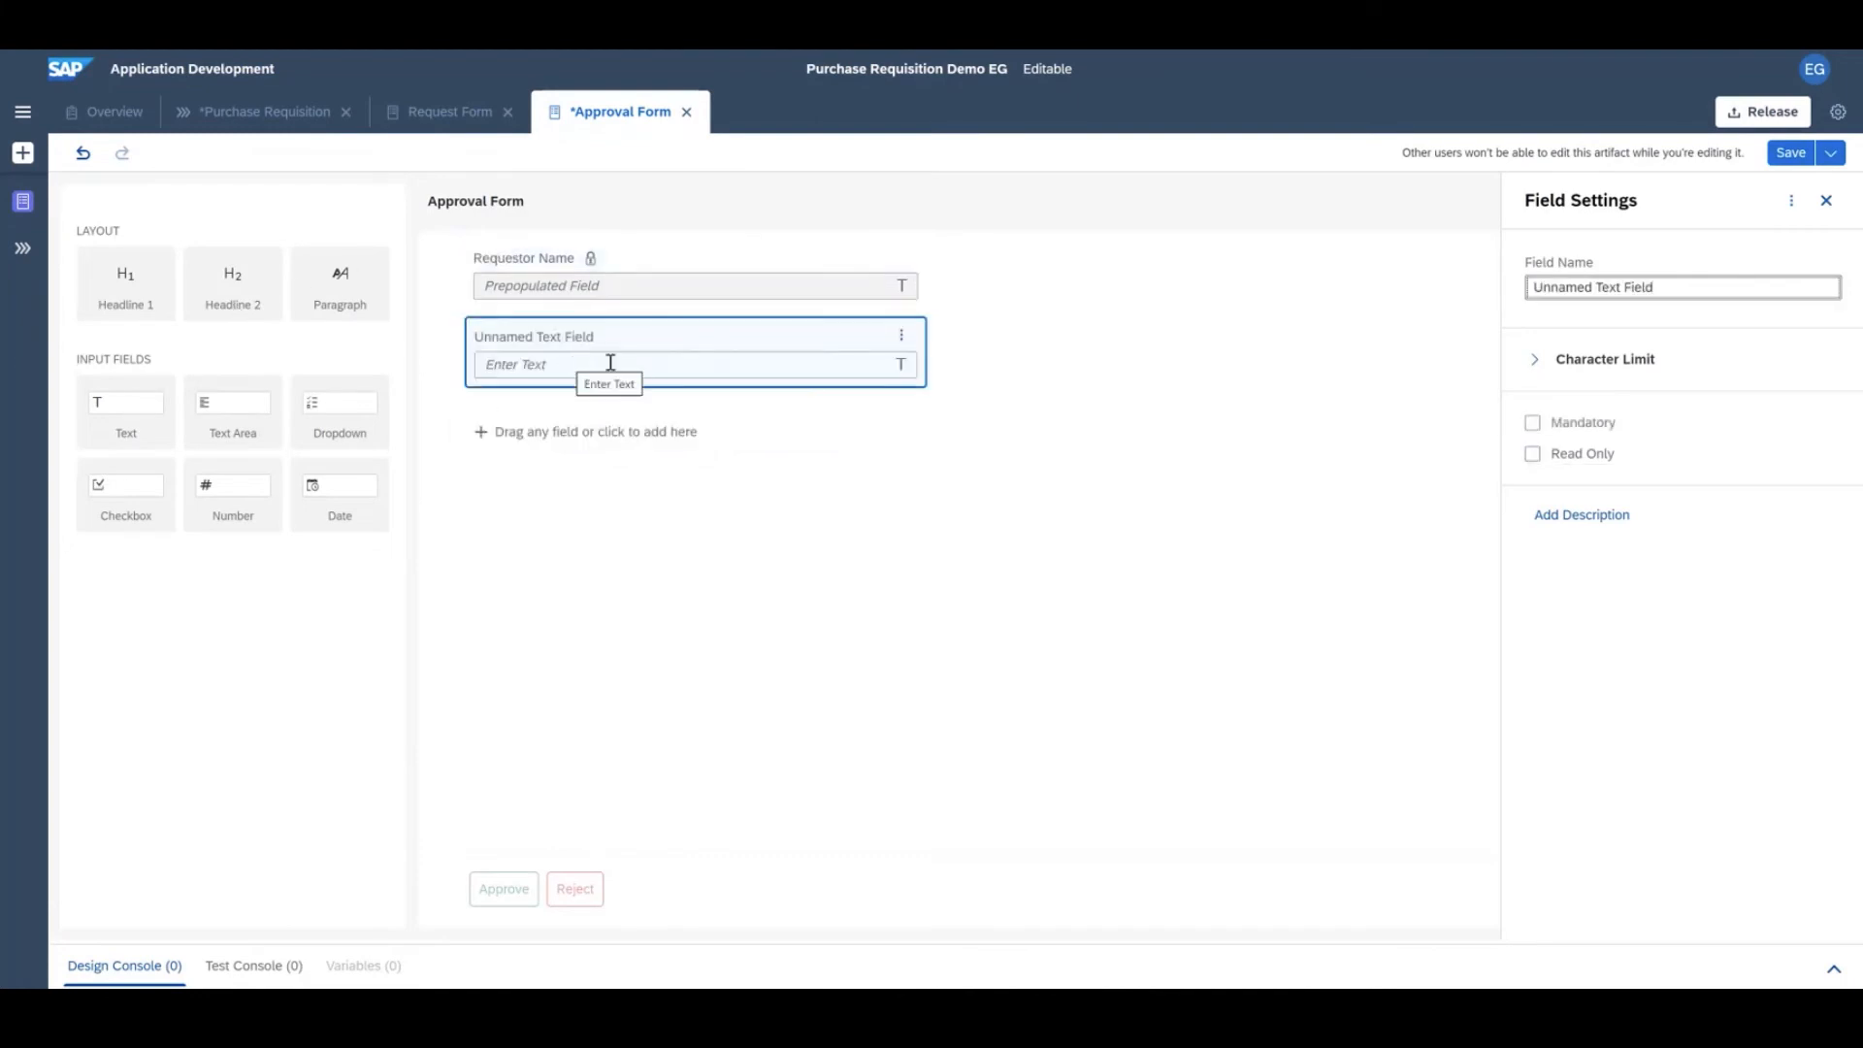
{"action": "double_click", "coordinate": [1594, 287]}
{"action": "type", "text": "R"}
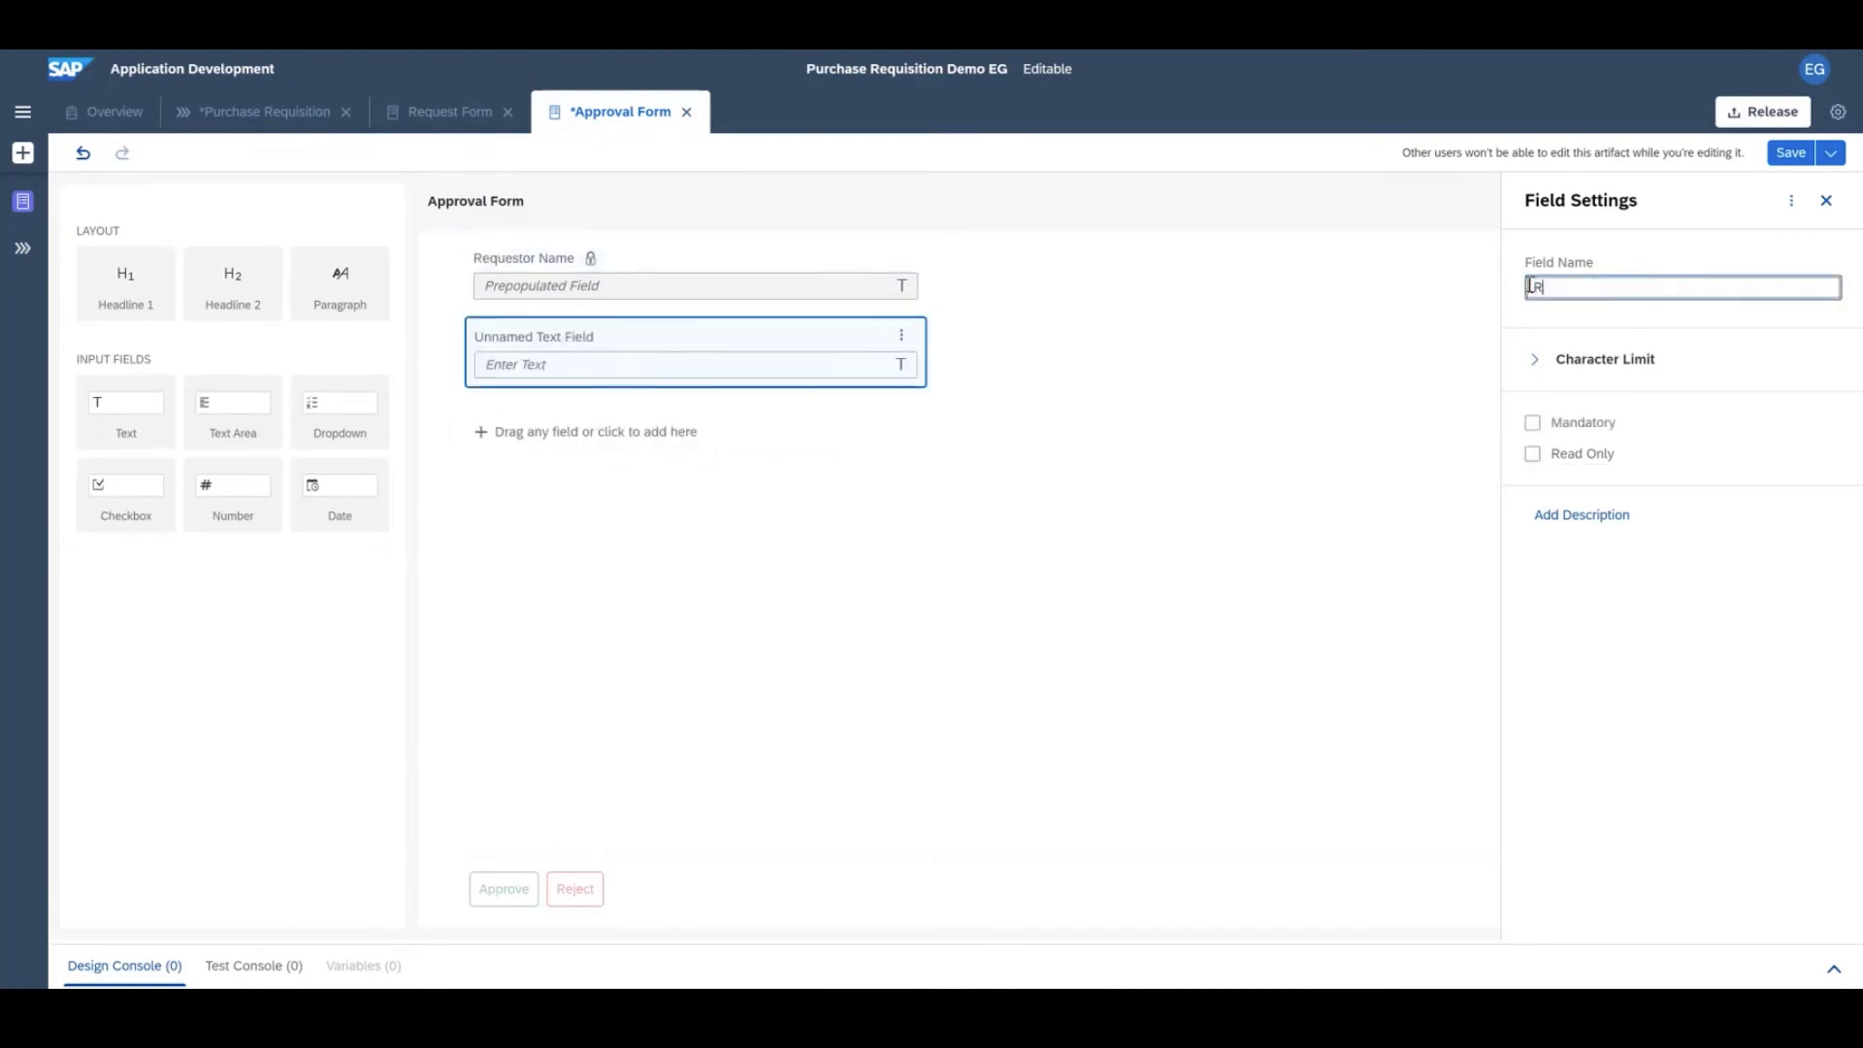
{"action": "type", "text": "equestor Comment"}
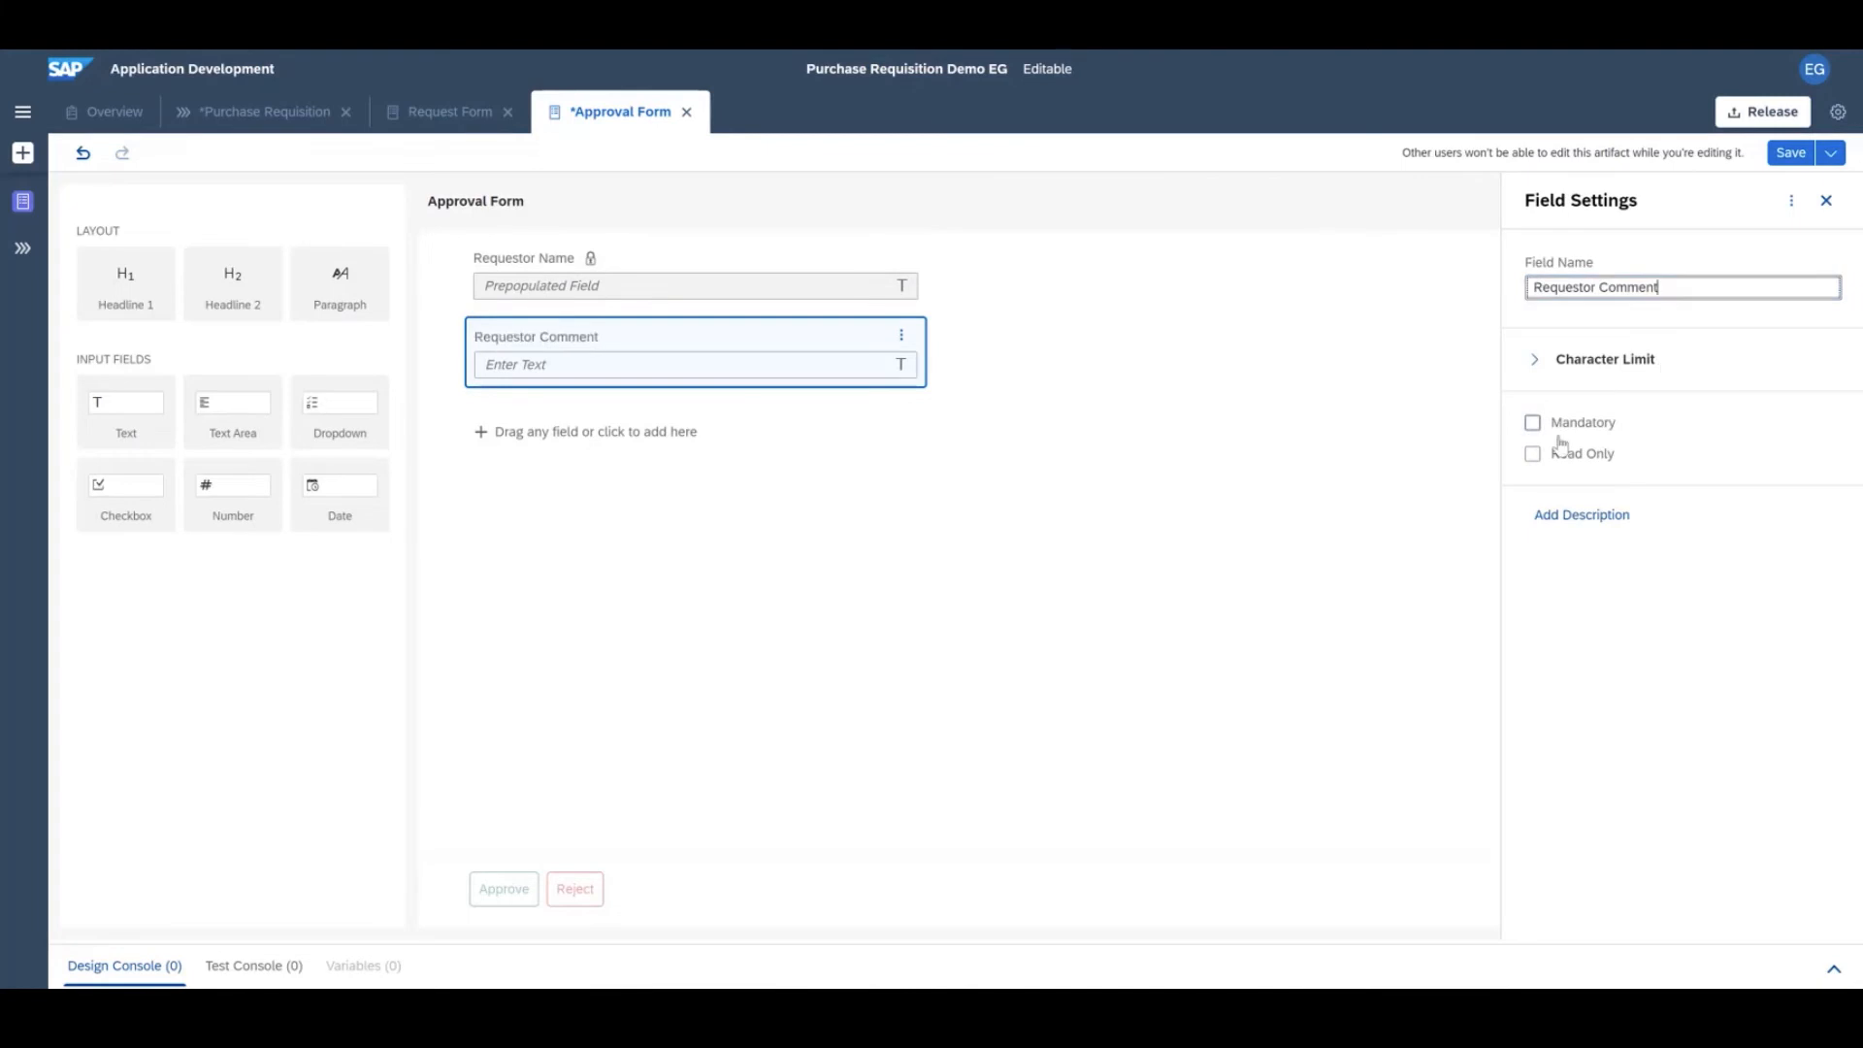
{"action": "left_click", "coordinate": [1533, 453]}
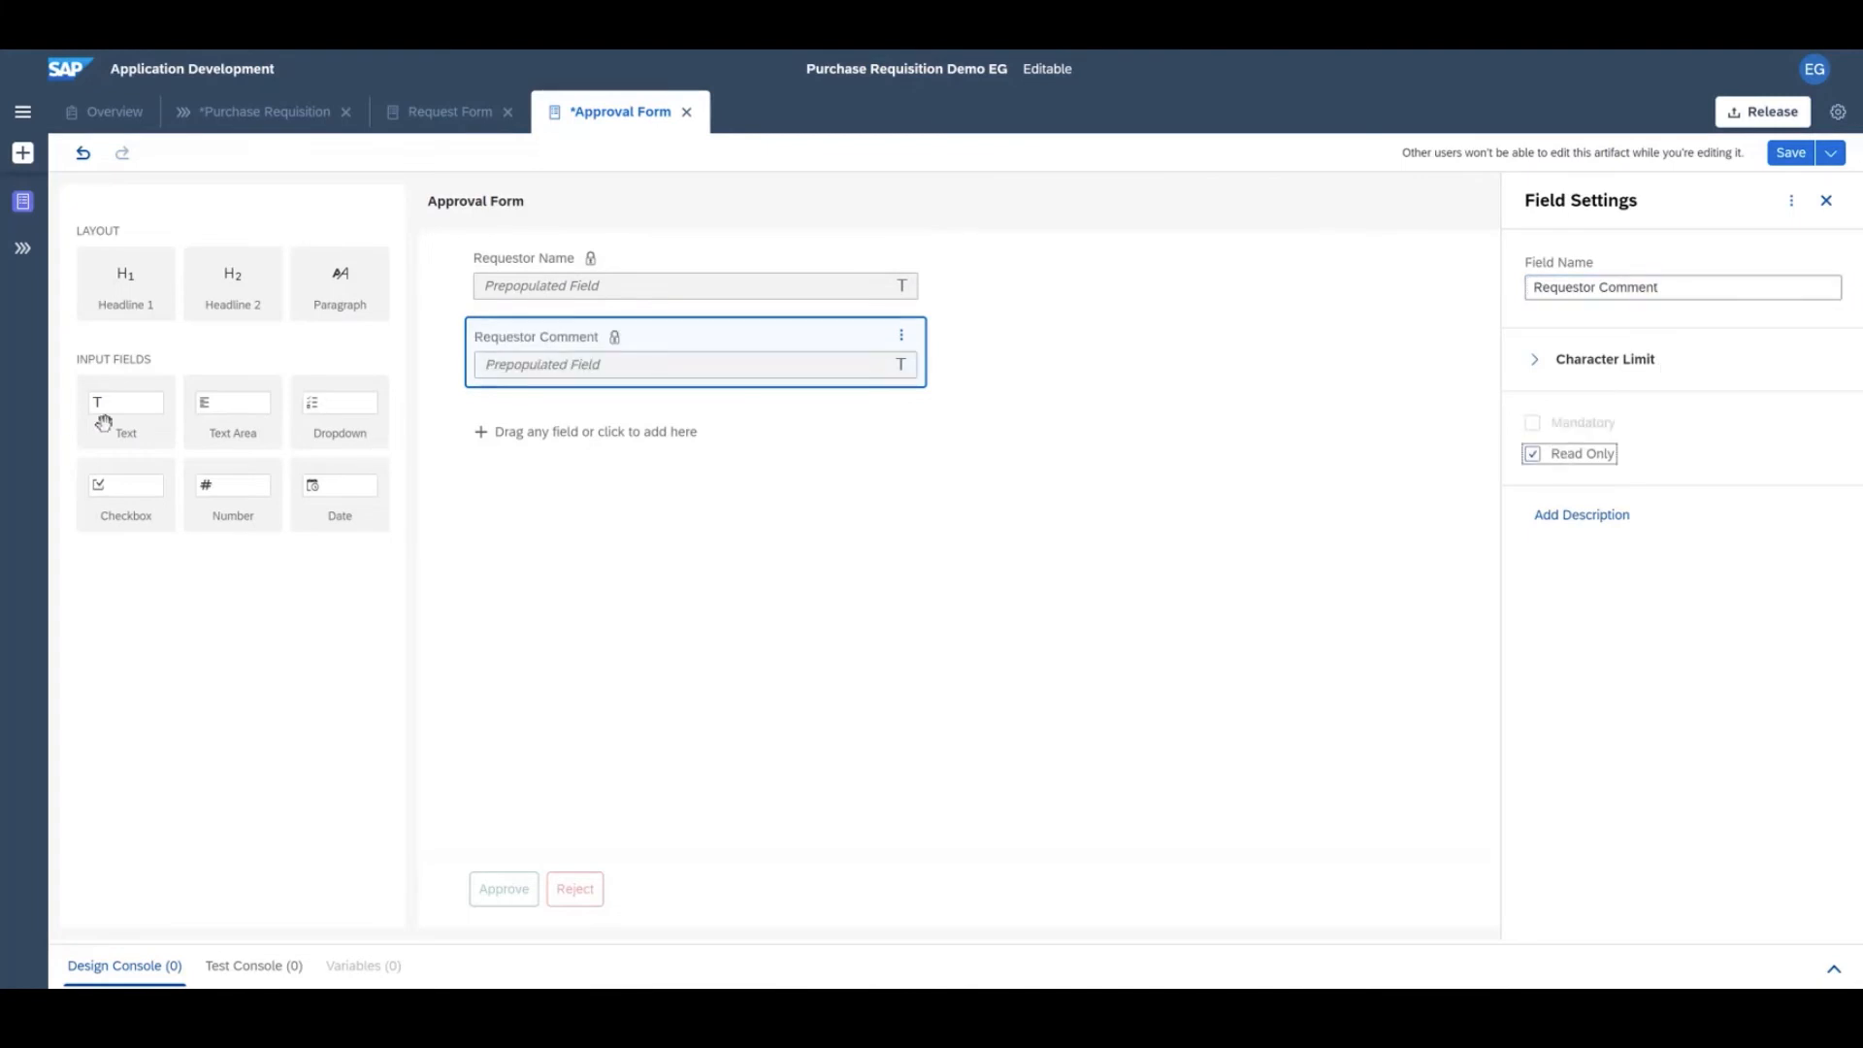
{"action": "left_click_drag", "start_coordinate": [102, 415], "coordinate": [497, 432]}
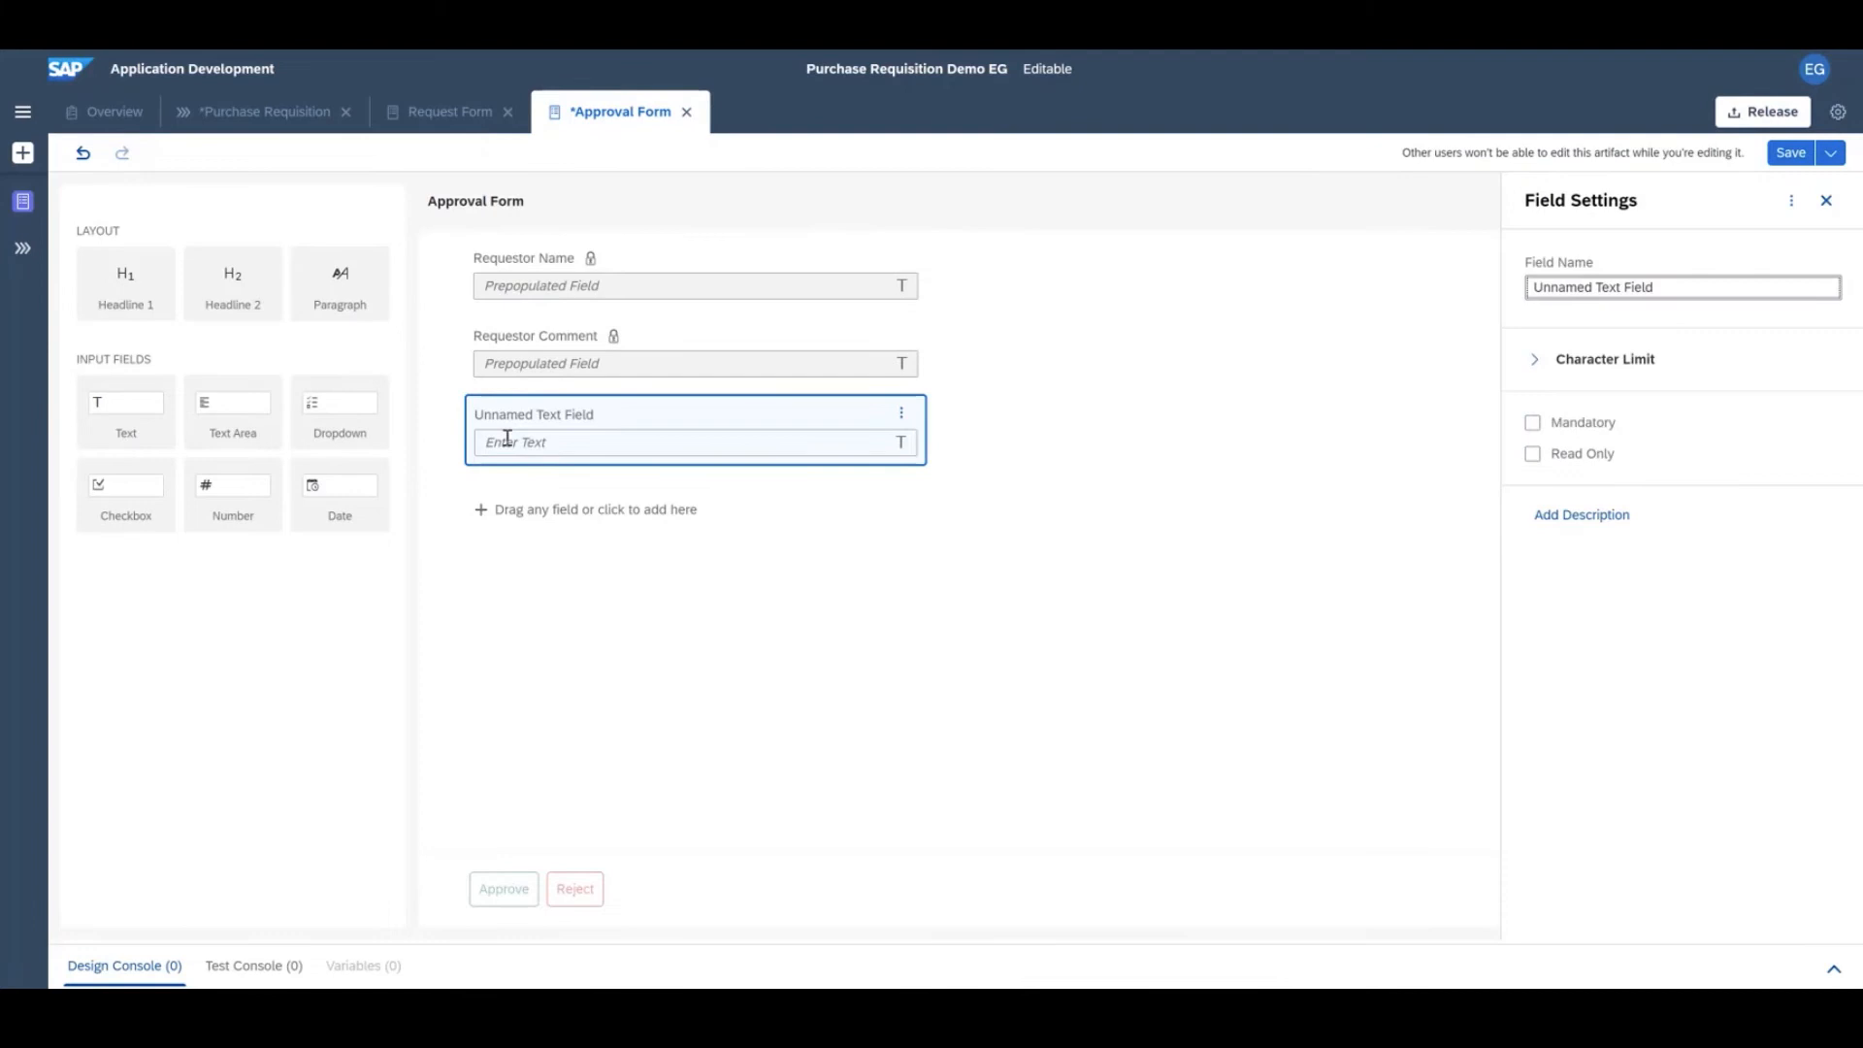
{"action": "left_click", "coordinate": [1628, 282]}
{"action": "key", "text": "ctrl+a"}
{"action": "type", "text": "Manager comment"}
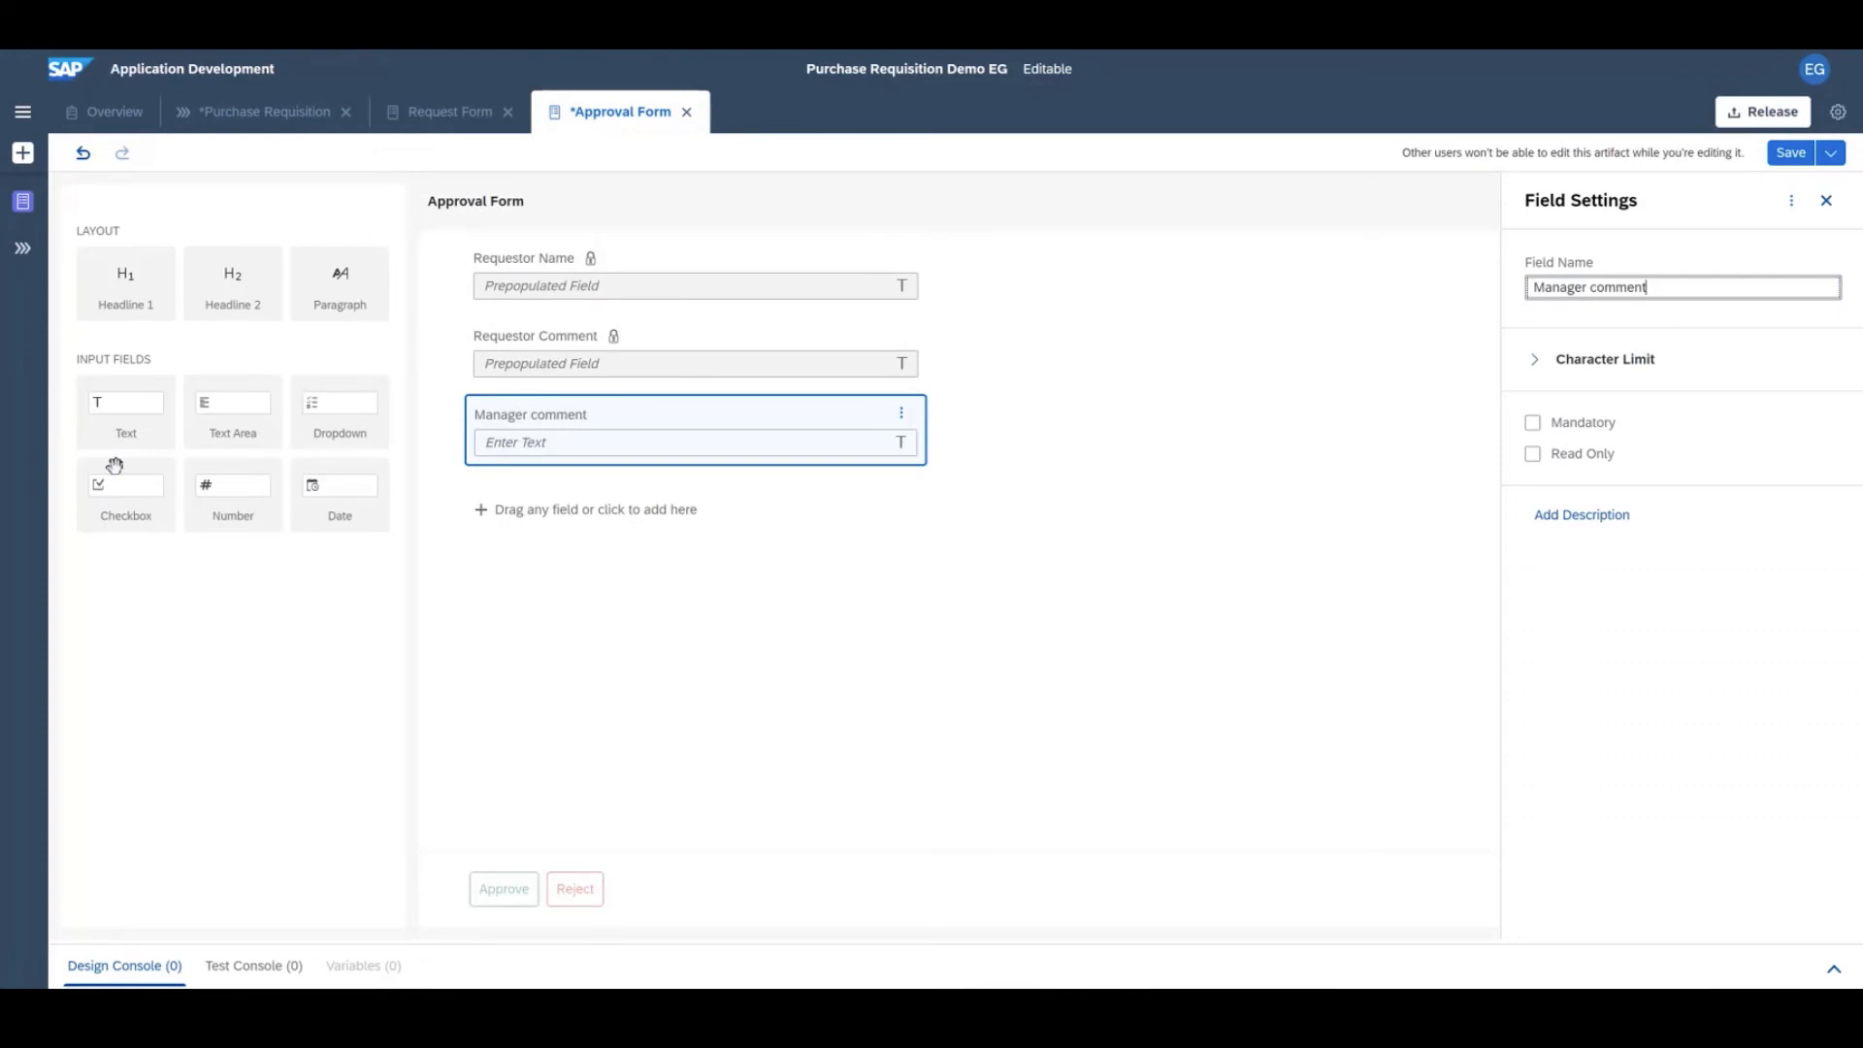
Add a read-only Material text field and a read-only Quantity number field
{"action": "left_click_drag", "start_coordinate": [156, 415], "coordinate": [538, 503]}
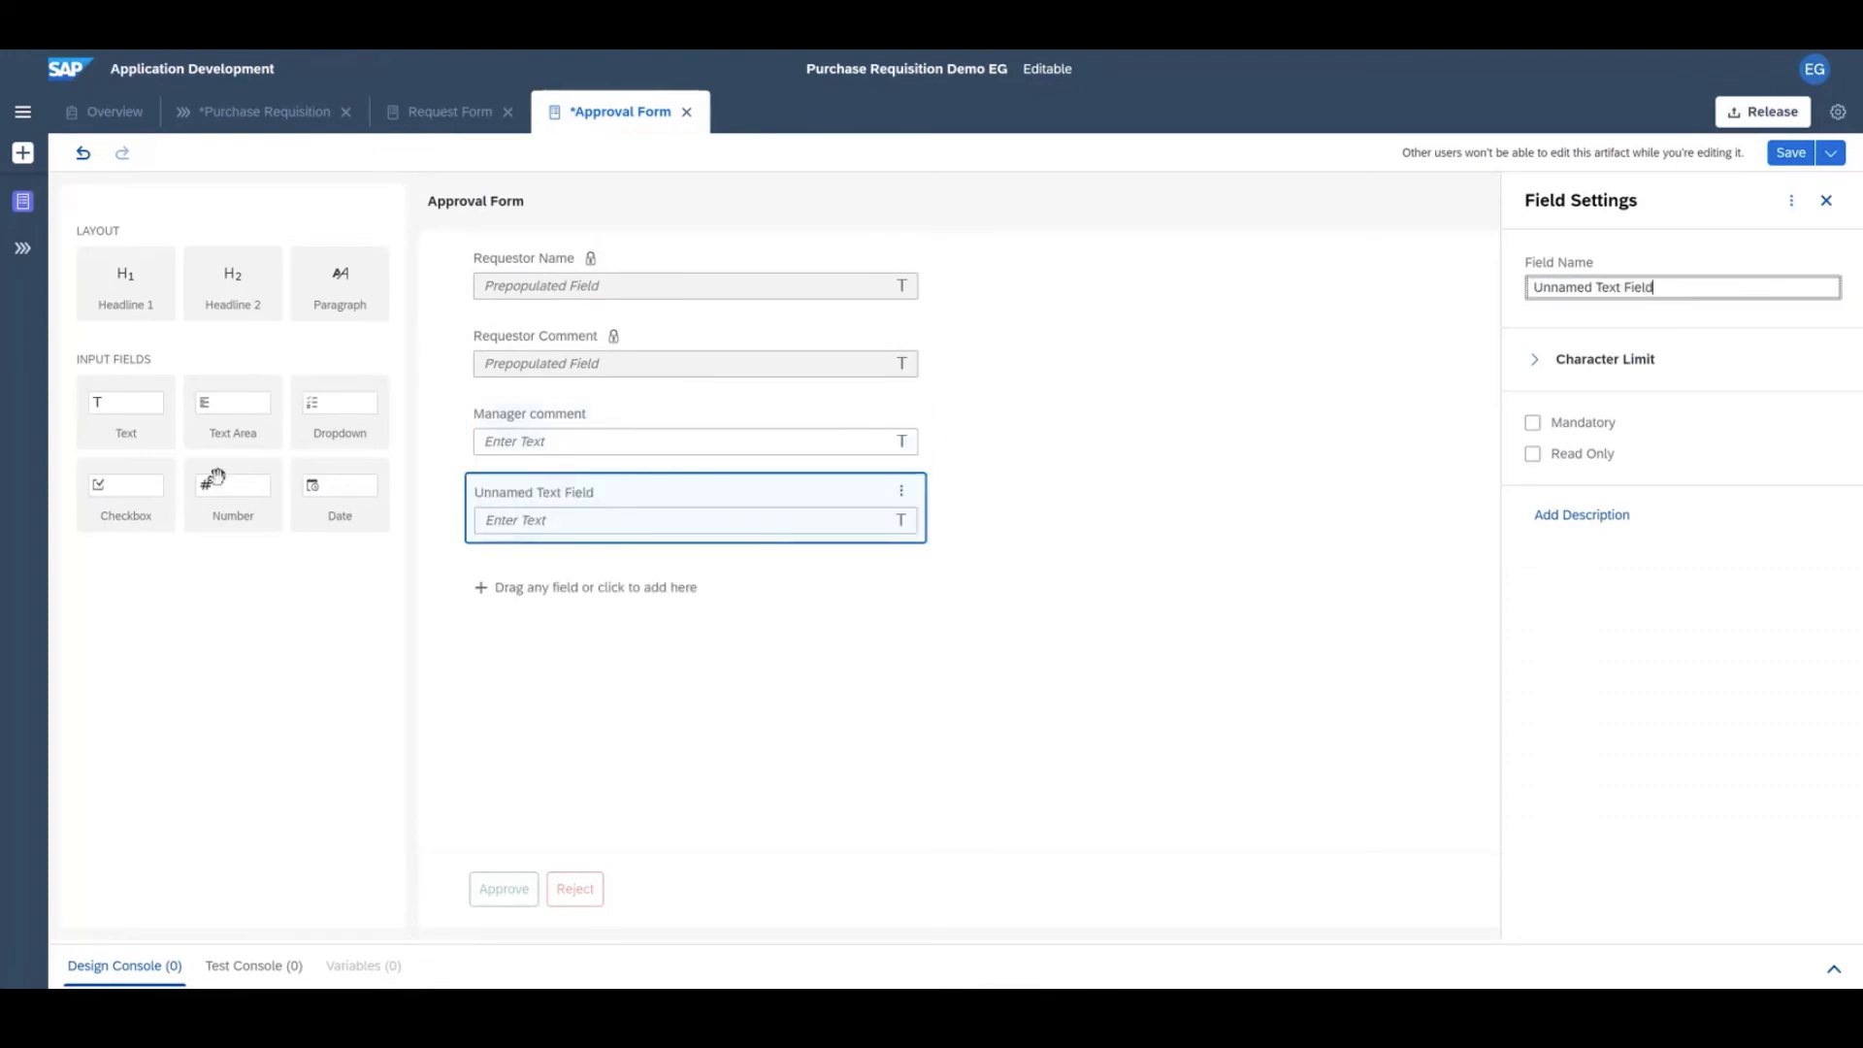
{"action": "left_click_drag", "start_coordinate": [218, 488], "coordinate": [560, 589]}
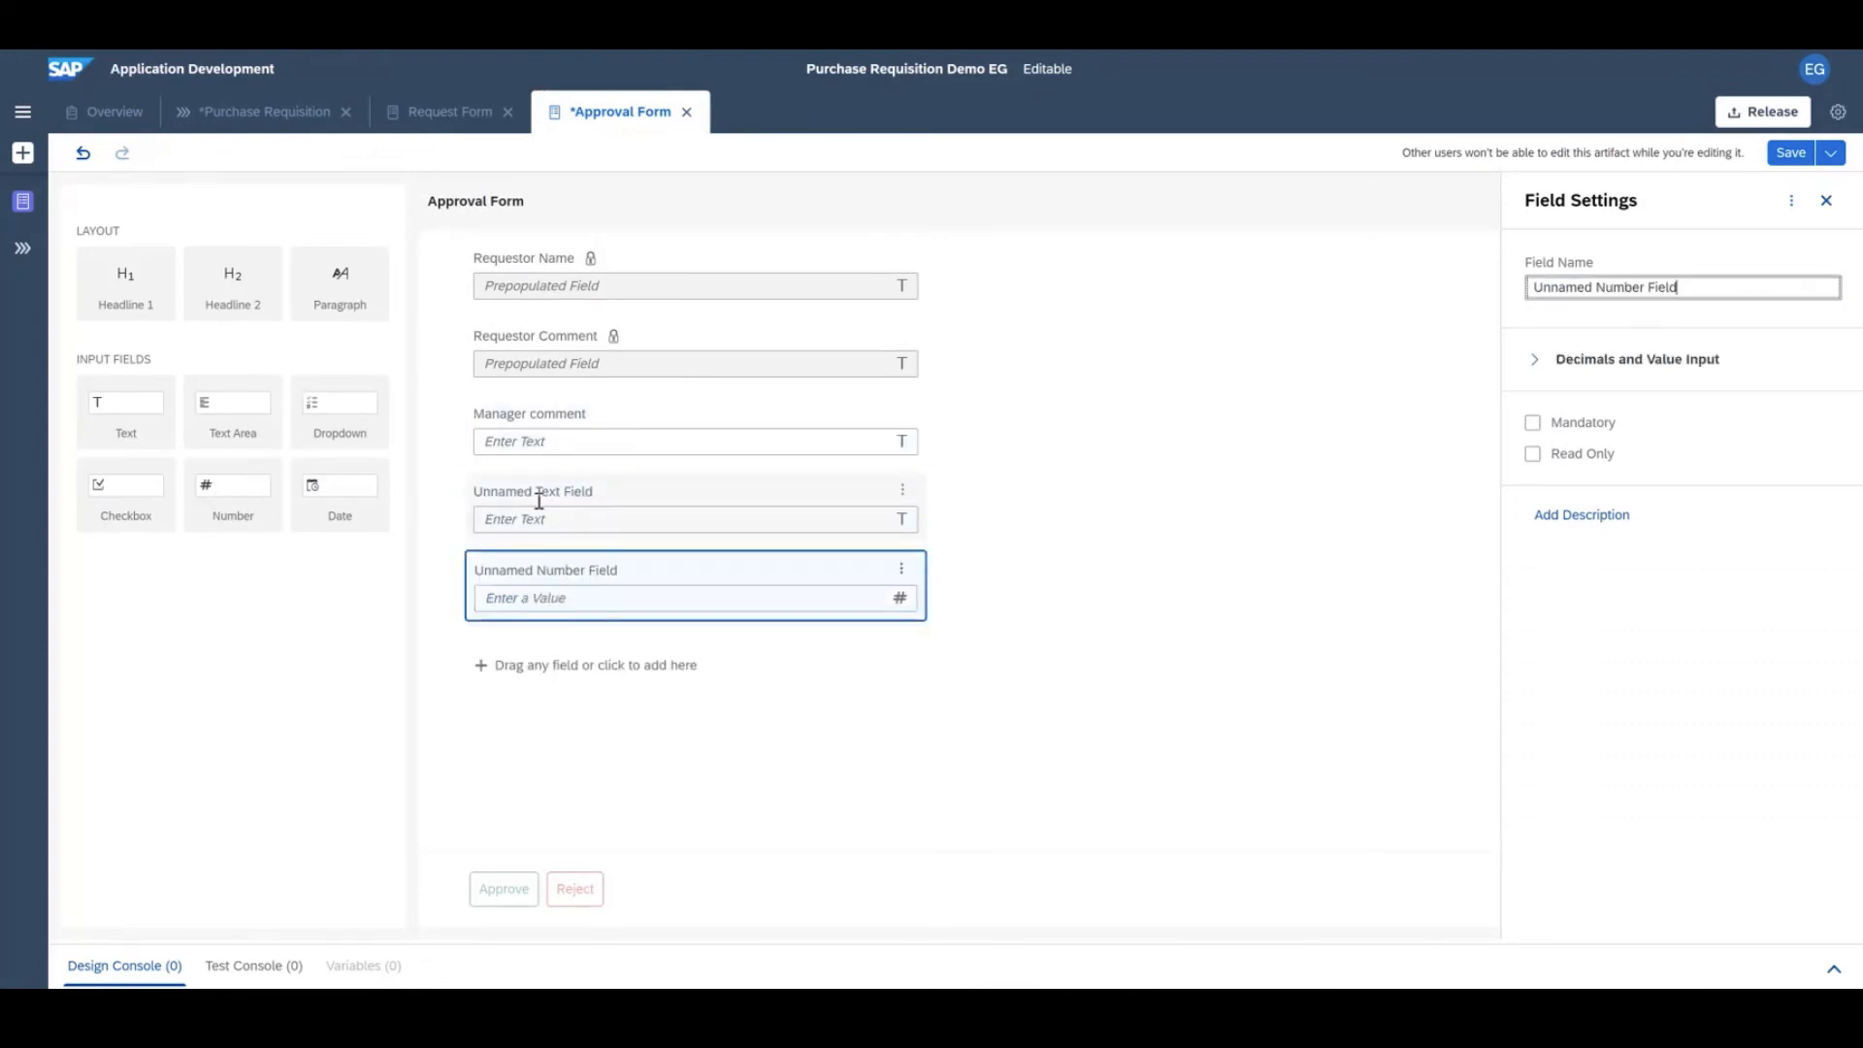
{"action": "left_click", "coordinate": [700, 509]}
{"action": "double_click", "coordinate": [1673, 287]}
{"action": "type", "text": "Material"}
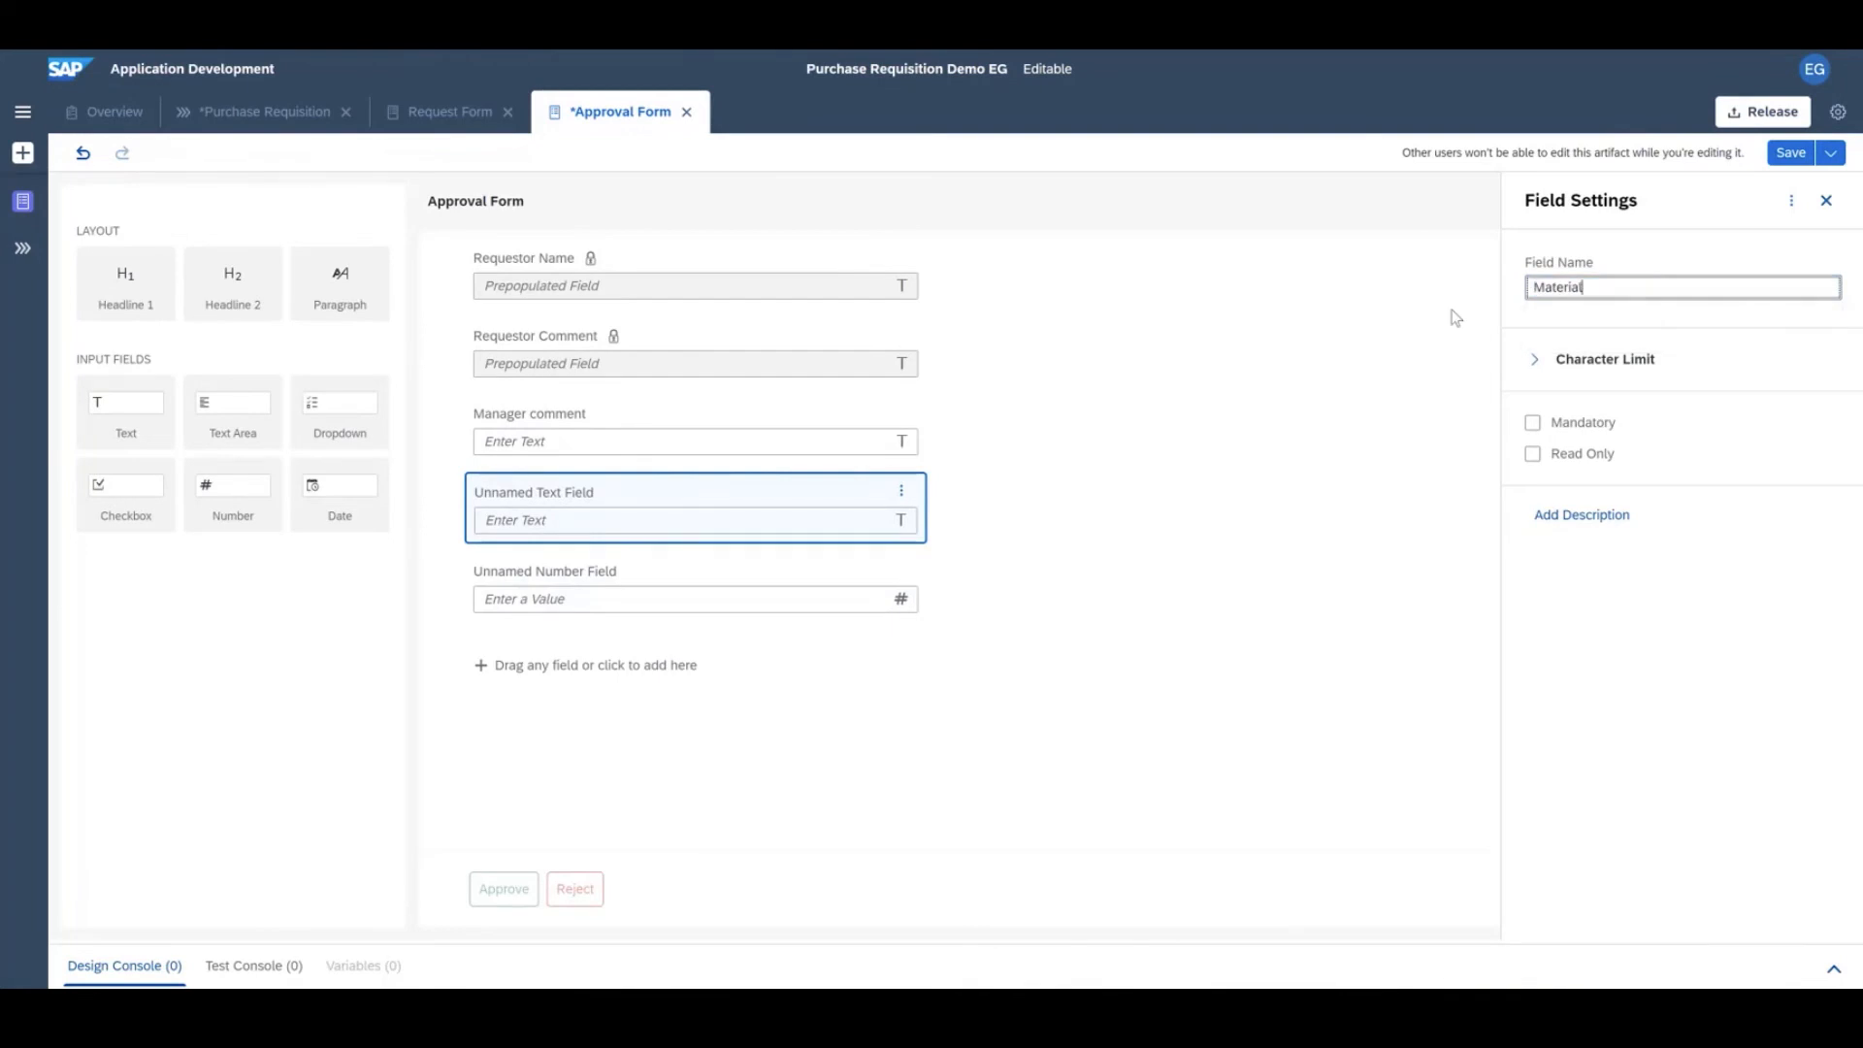
{"action": "left_click", "coordinate": [1533, 452]}
{"action": "left_click", "coordinate": [564, 600]}
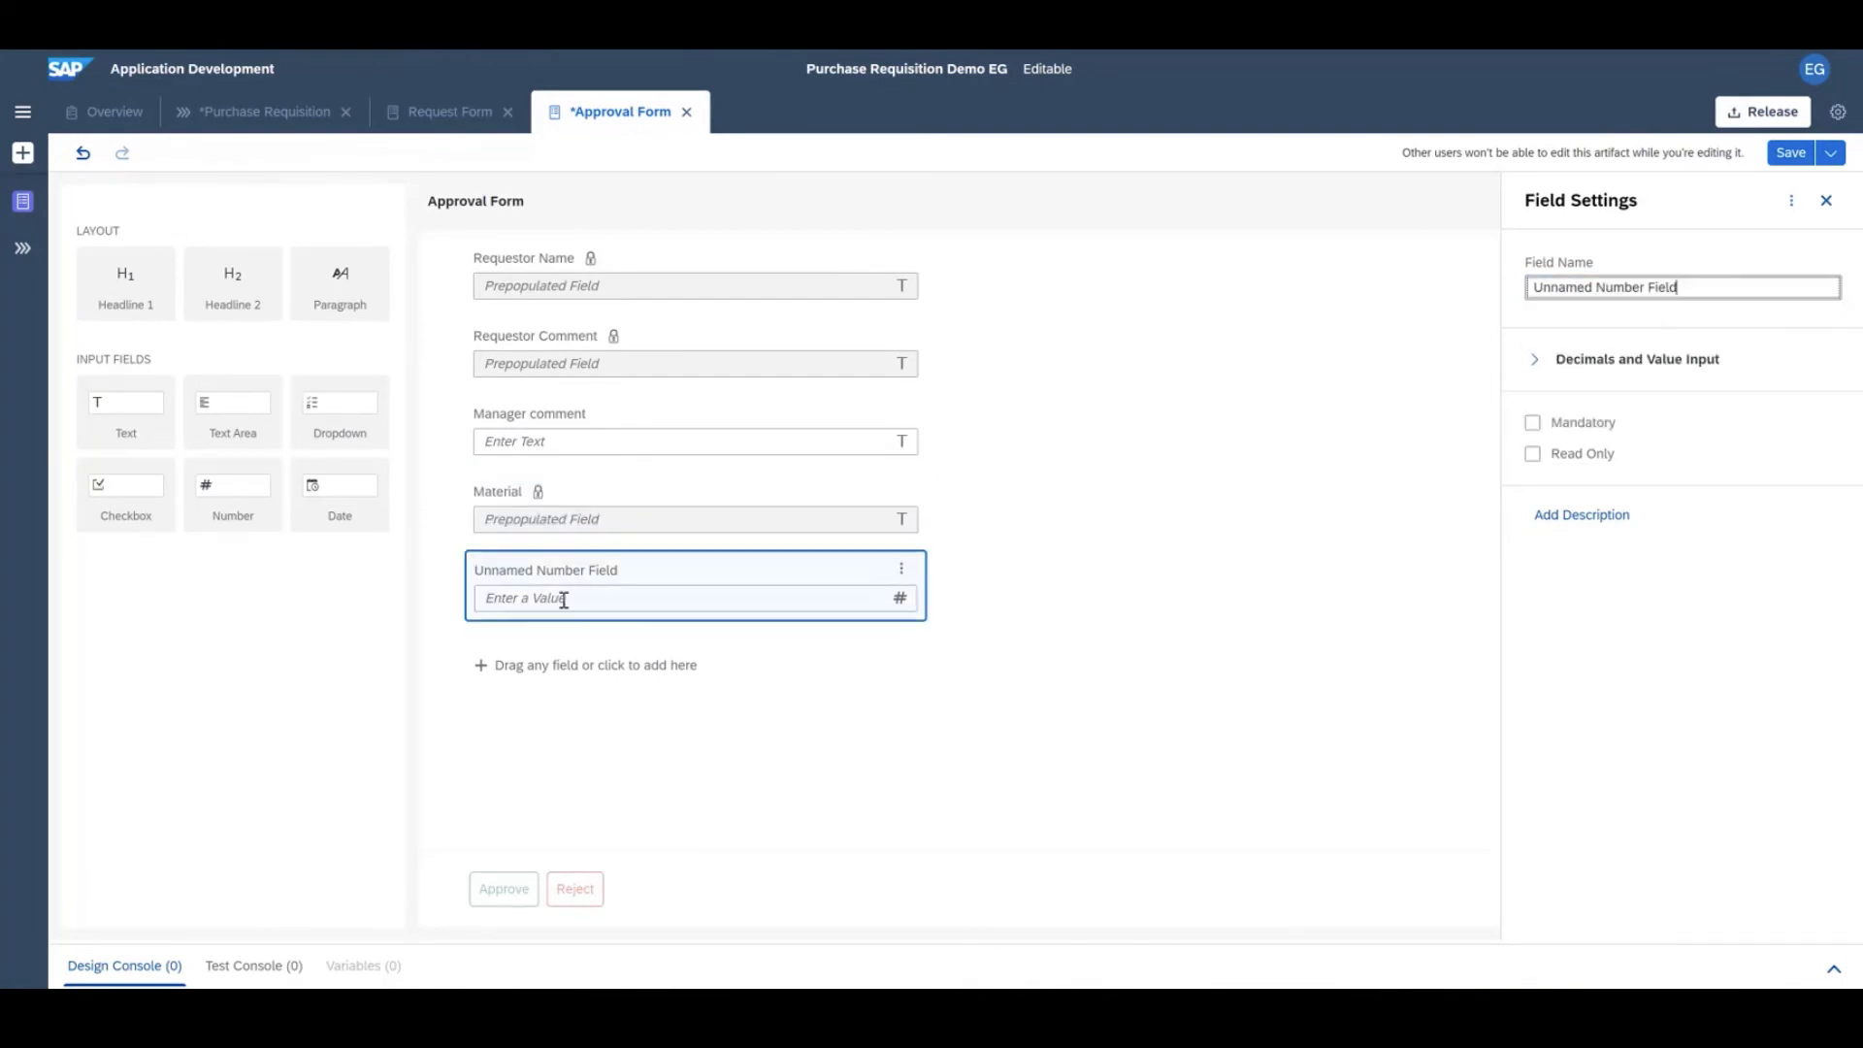
{"action": "double_click", "coordinate": [1674, 287]}
{"action": "type", "text": "Quantity"}
{"action": "left_click", "coordinate": [1532, 453]}
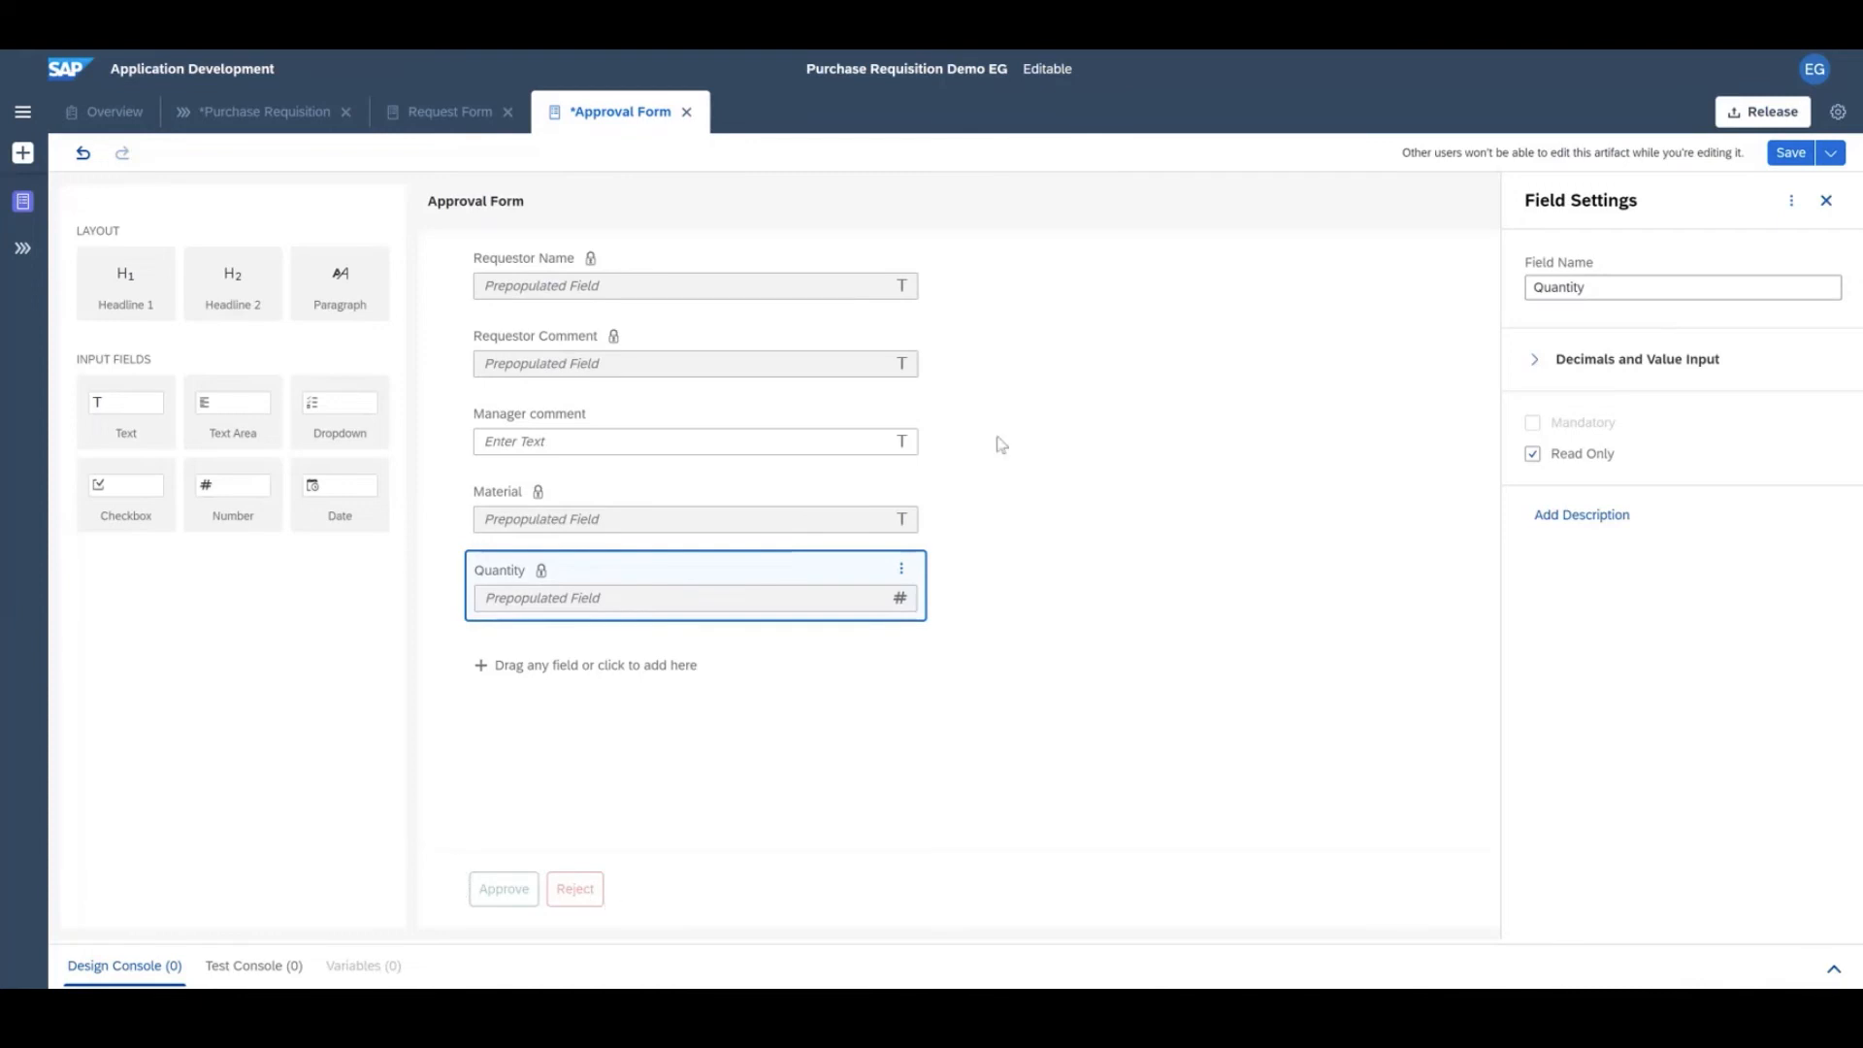
Review Quantity's decimals/value settings and Requestor Comment's character limit, then save the Approval Form
{"action": "left_click", "coordinate": [1533, 359]}
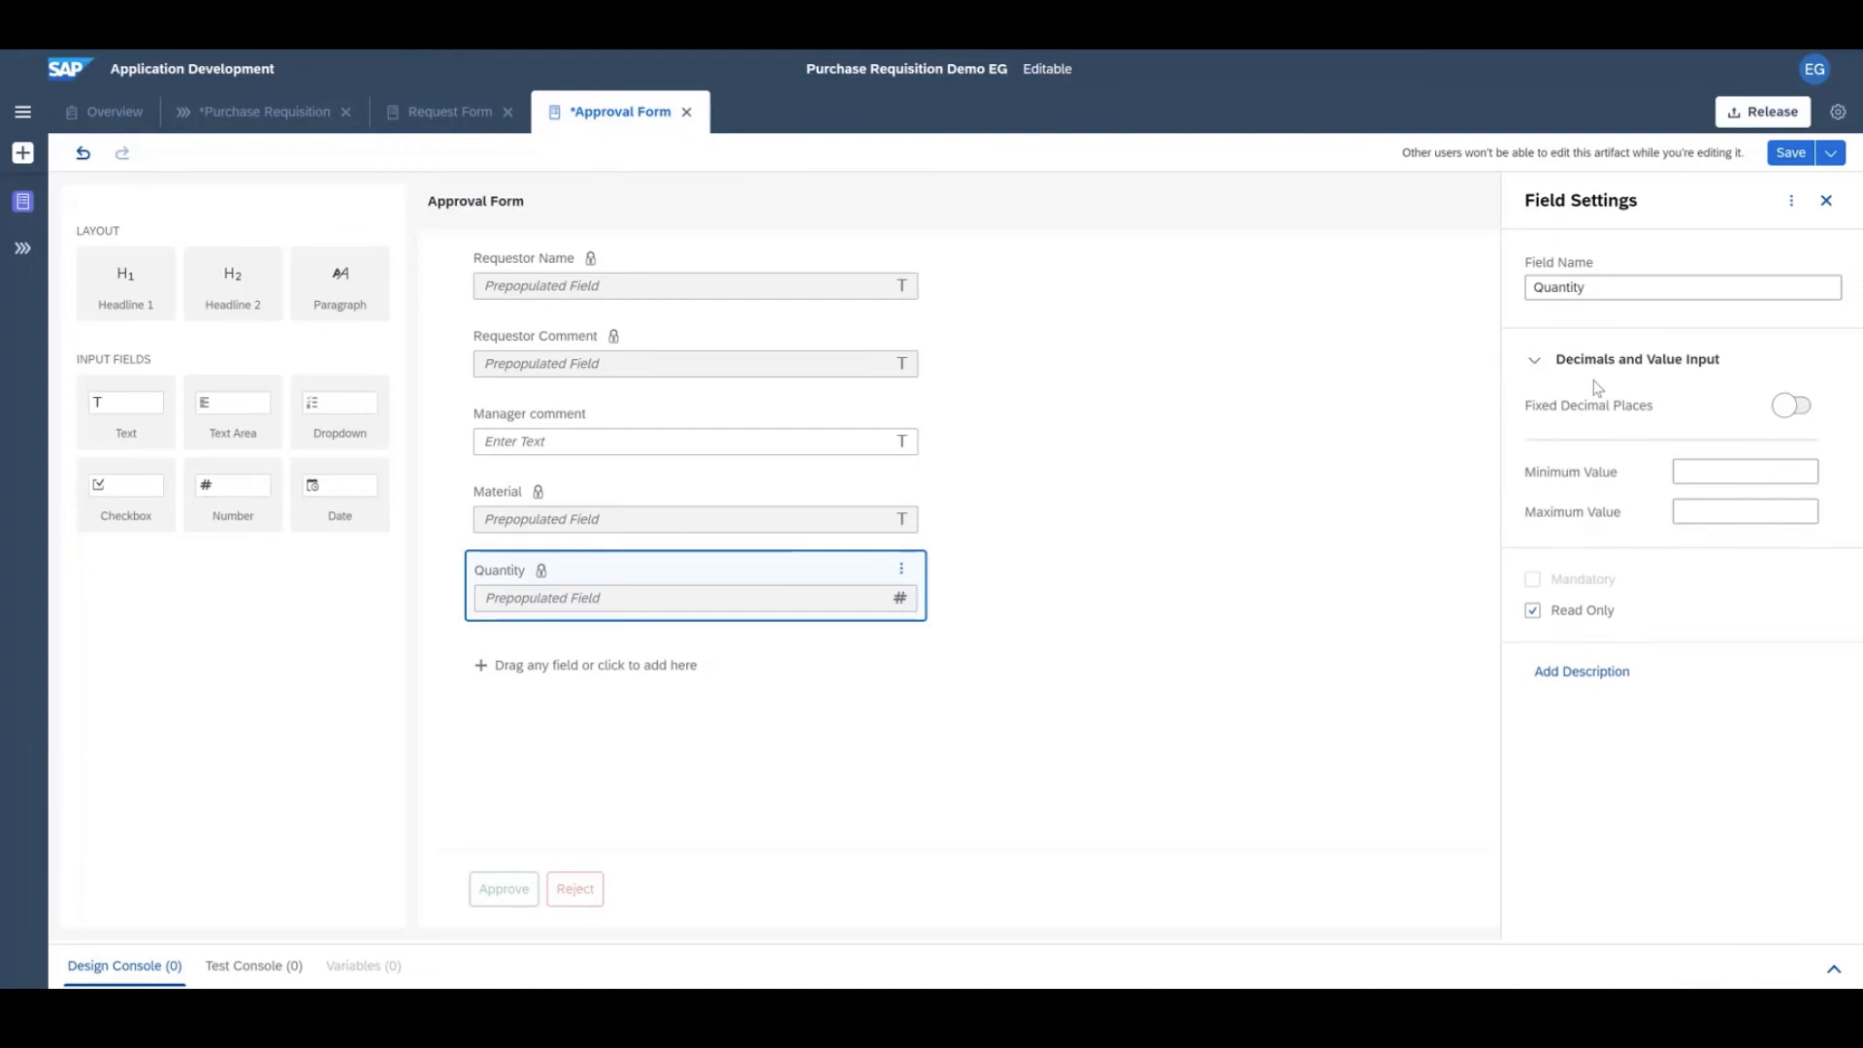
{"action": "left_click", "coordinate": [1580, 471]}
{"action": "left_click", "coordinate": [600, 354]}
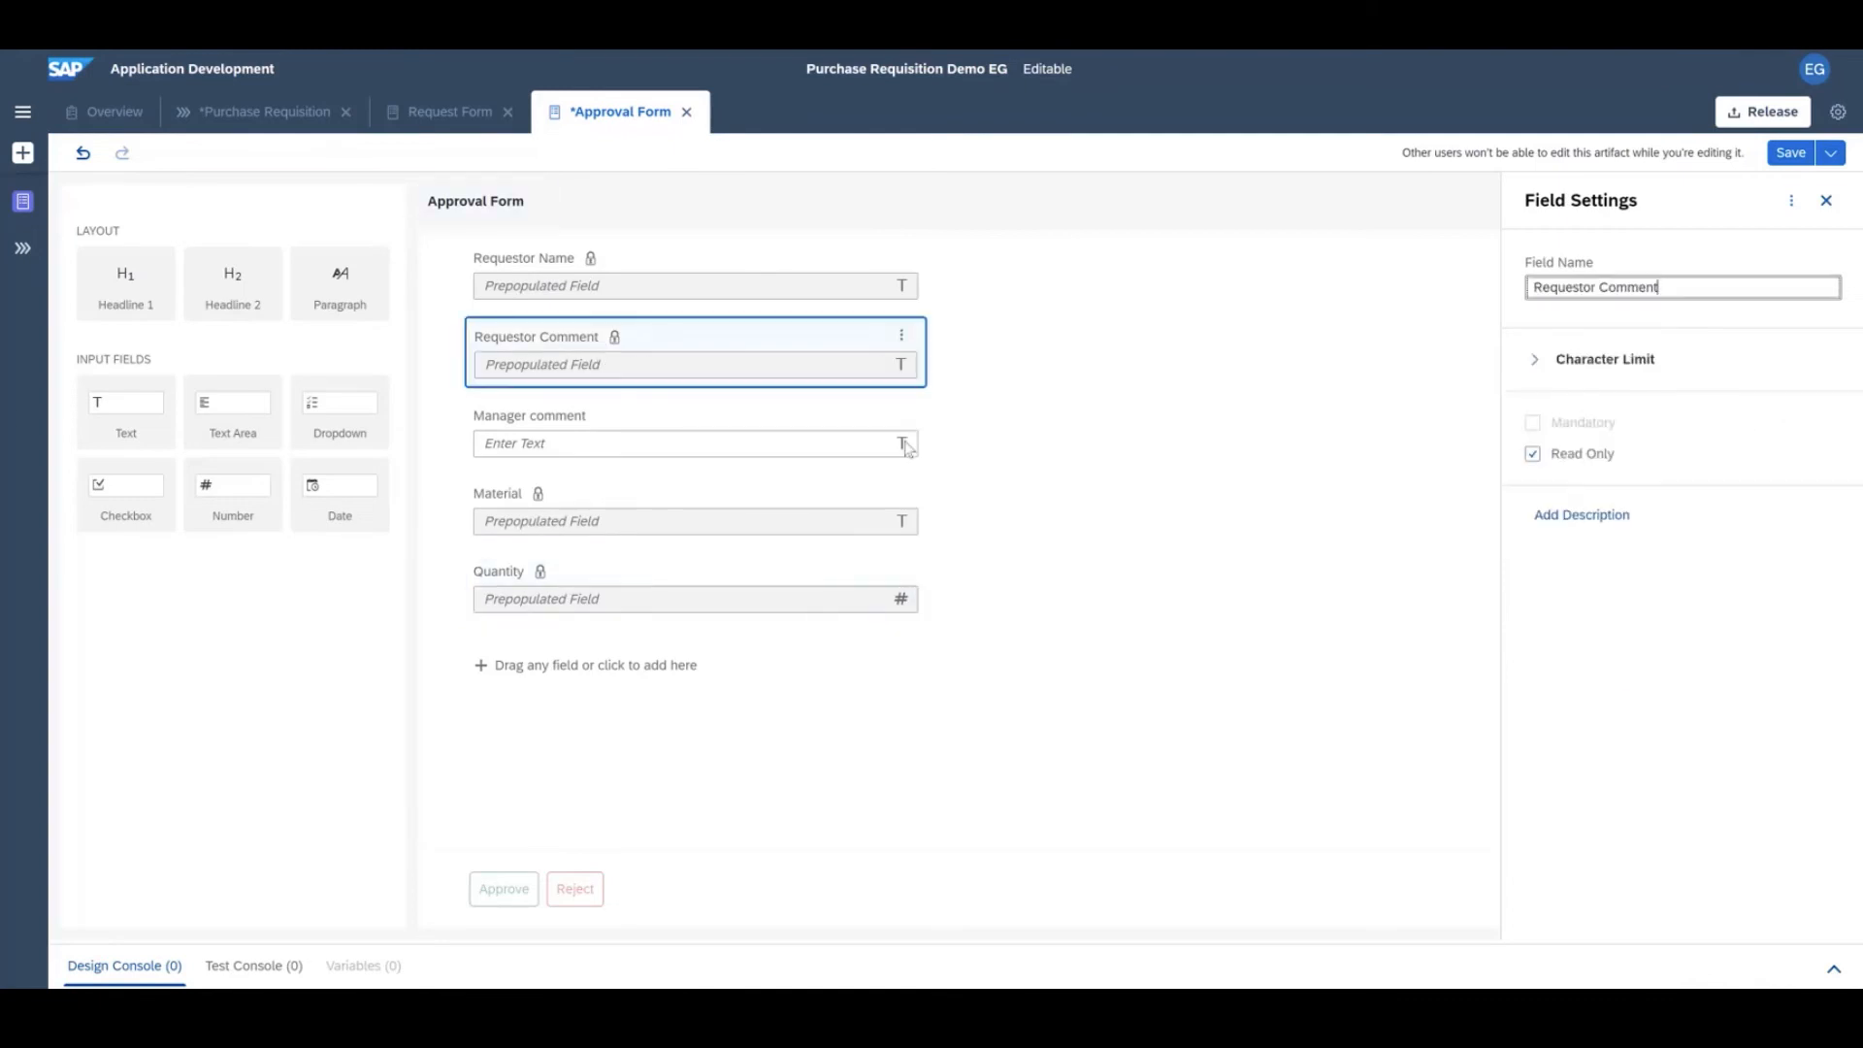
{"action": "left_click", "coordinate": [1534, 358]}
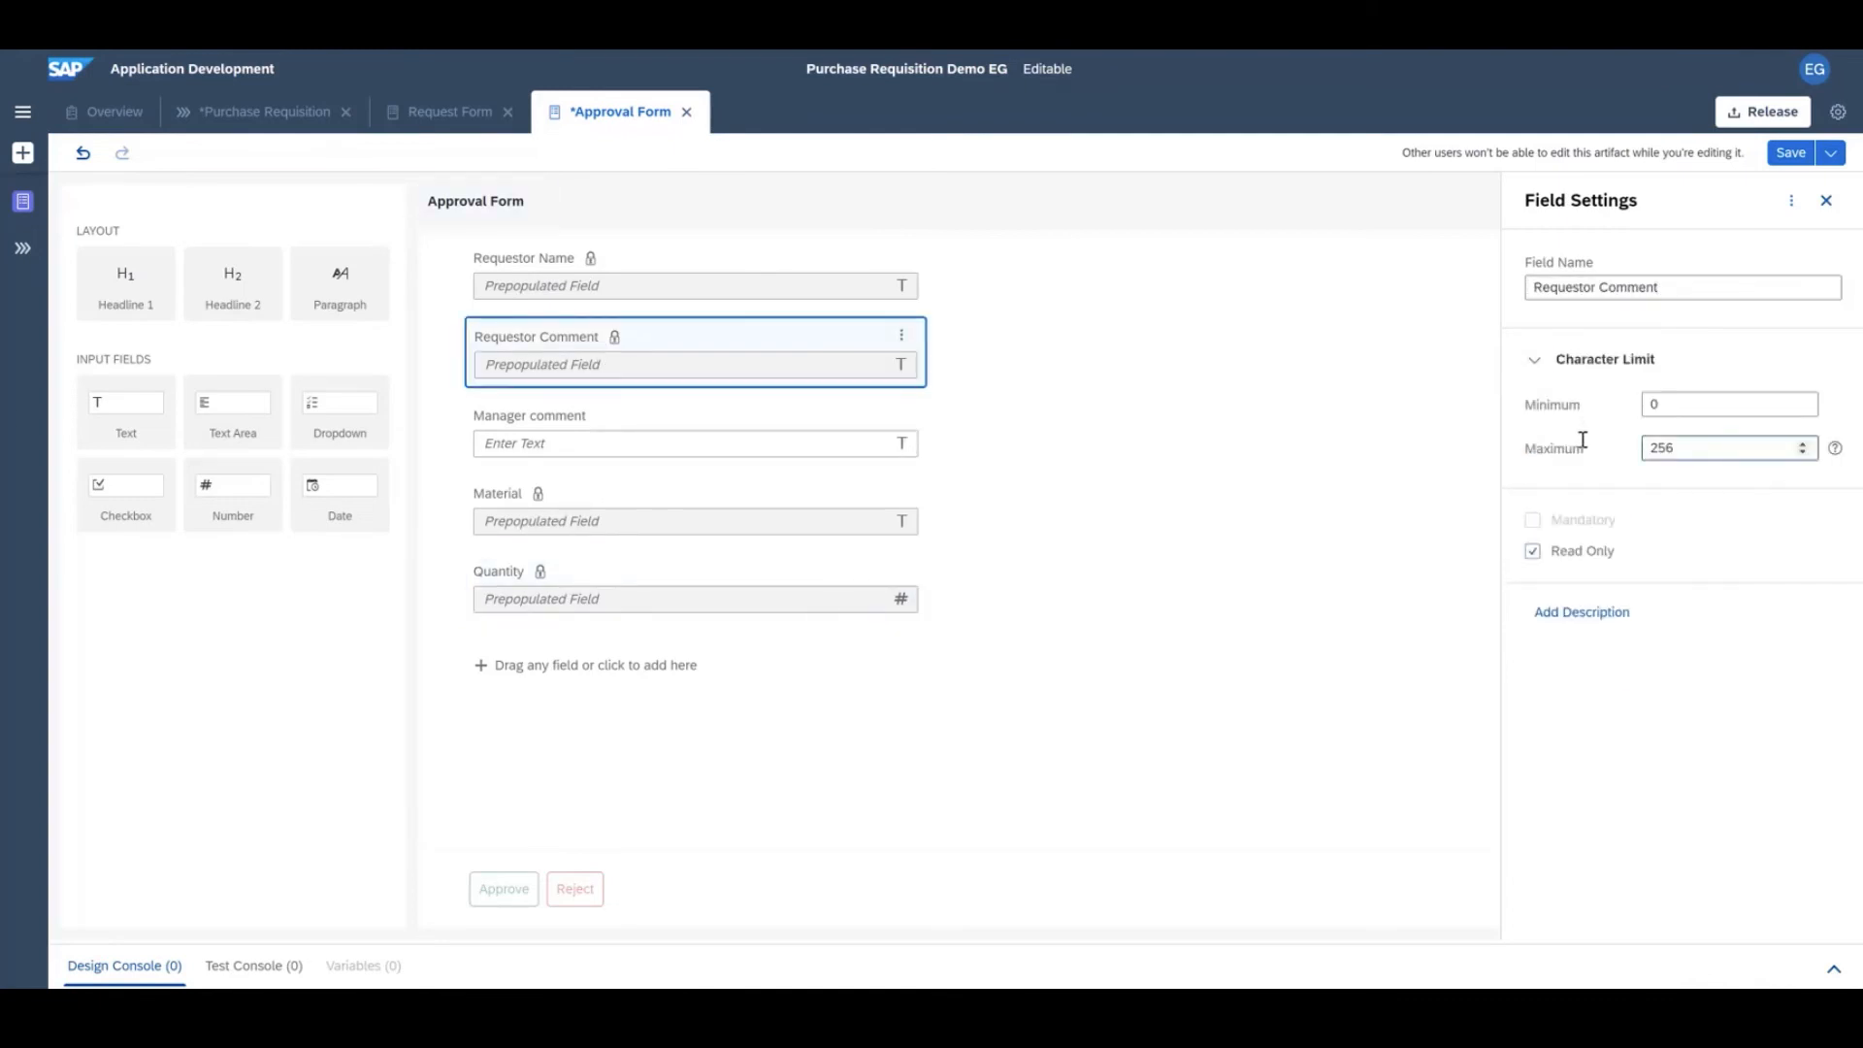
{"action": "left_click", "coordinate": [1117, 359]}
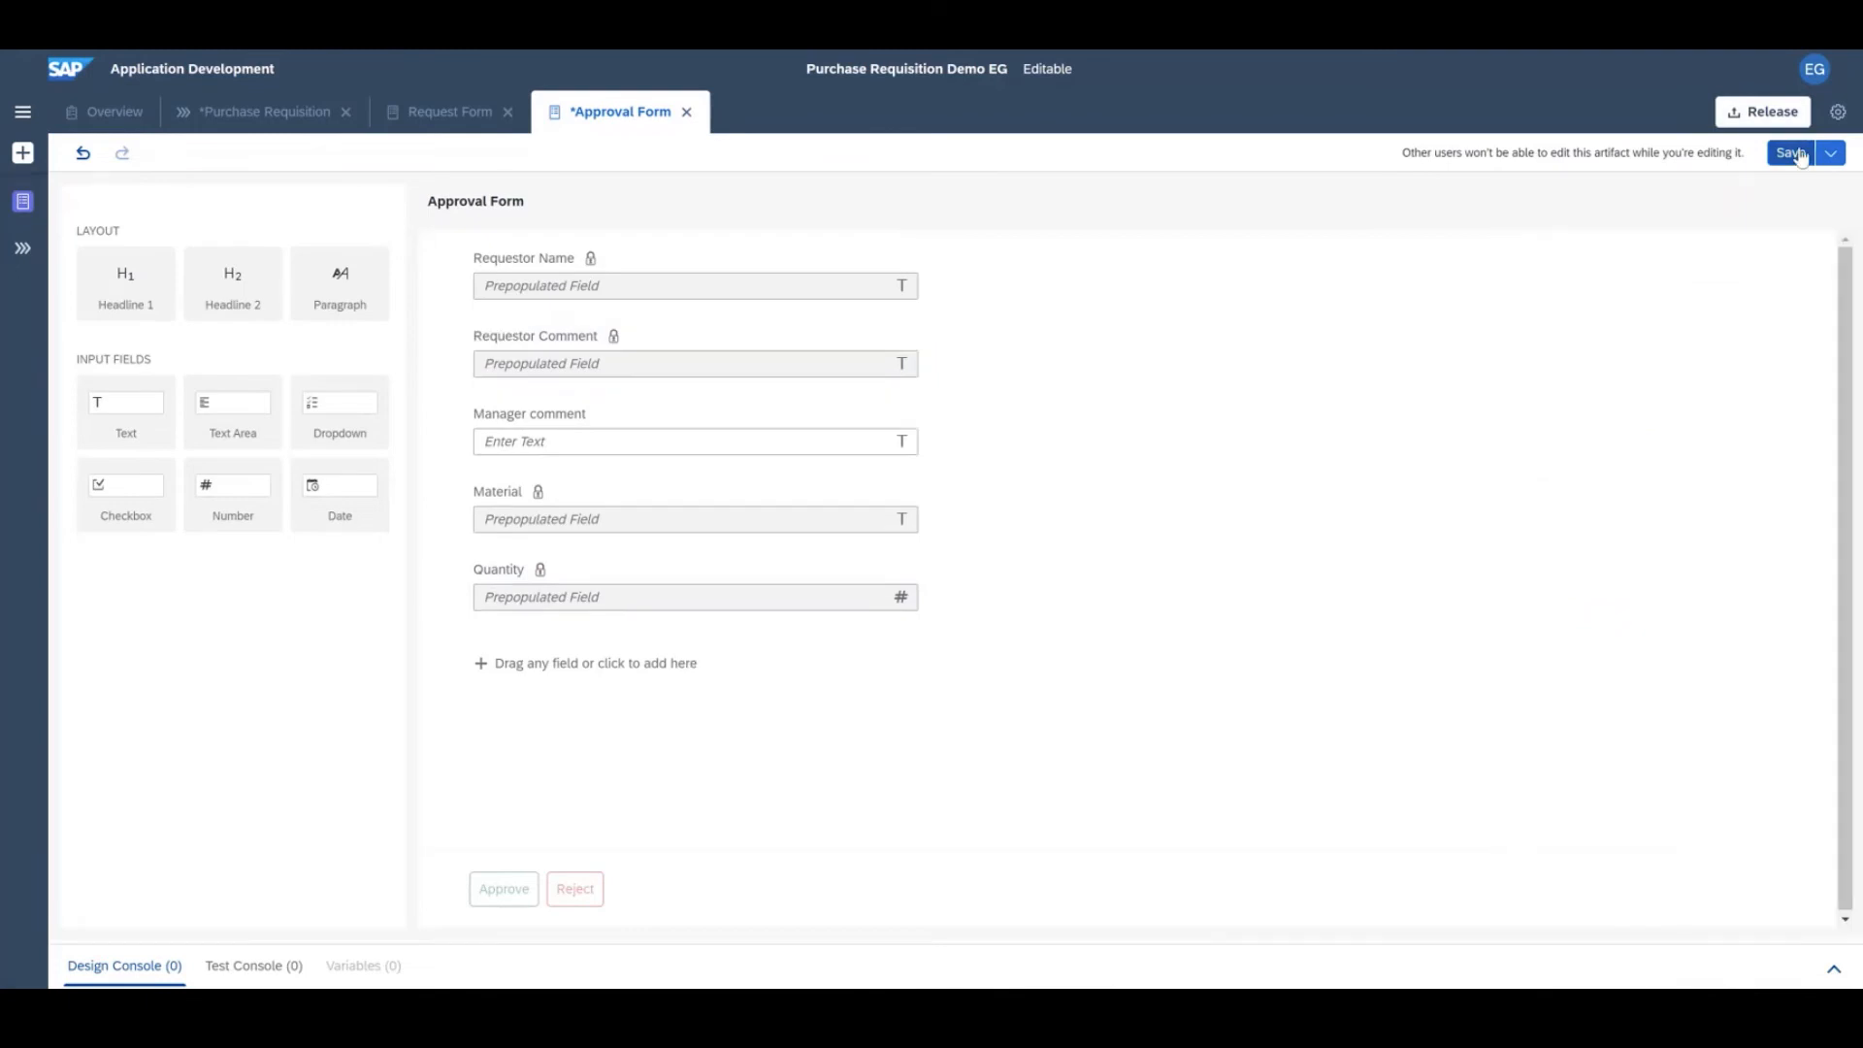
{"action": "left_click", "coordinate": [1792, 153]}
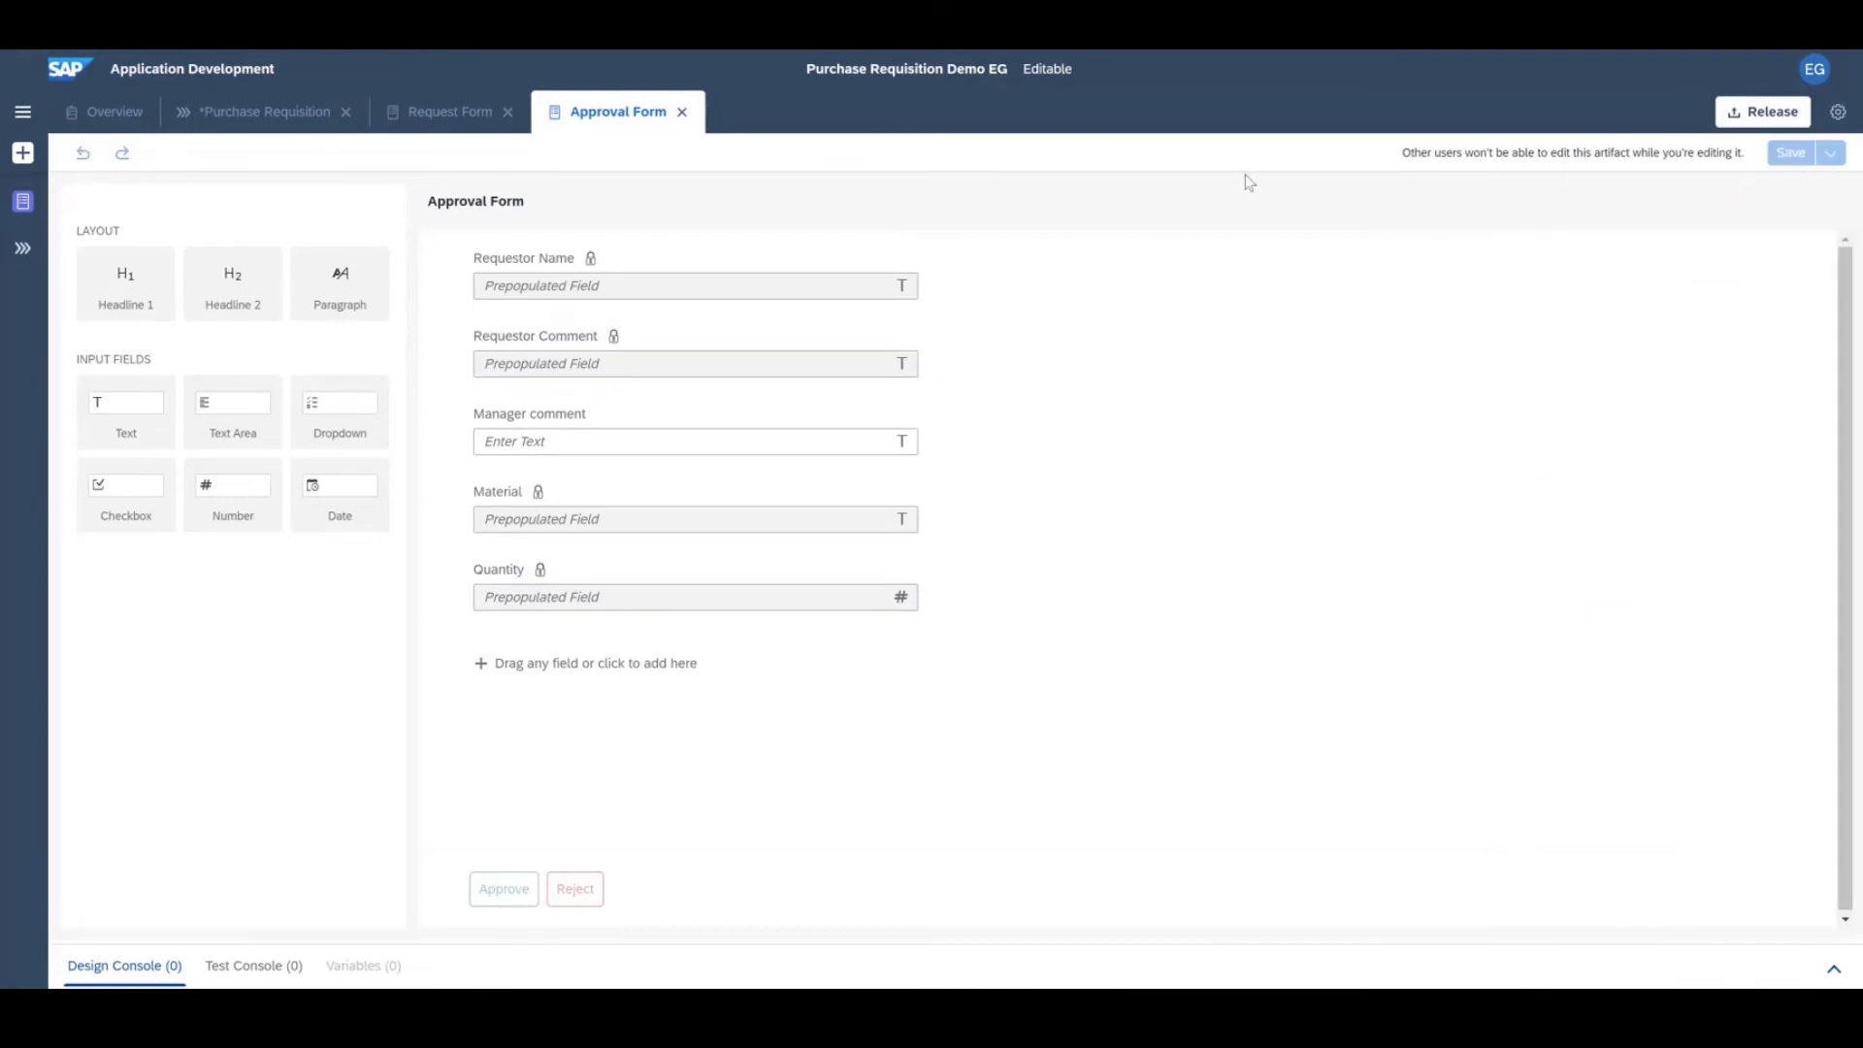
Map the Approval Form step's Quantity input to the Request Form's Quantity
{"action": "left_click", "coordinate": [269, 110]}
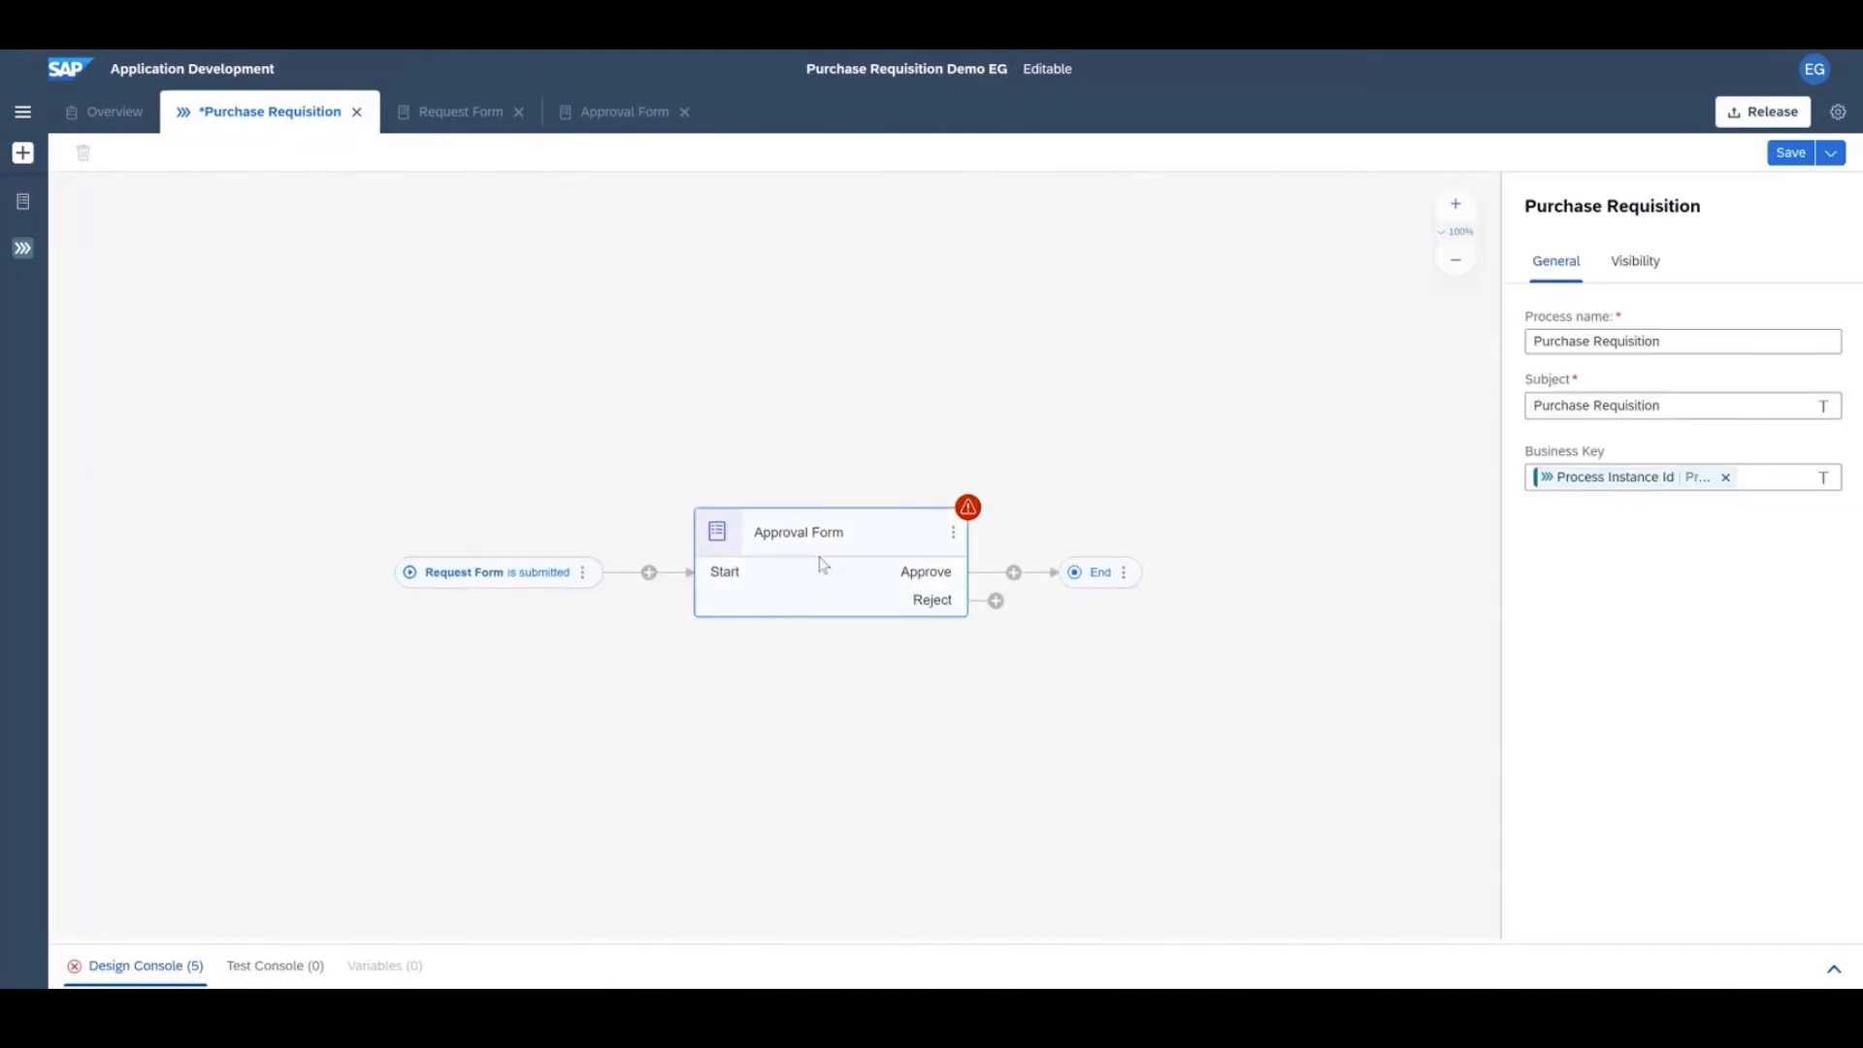
{"action": "left_click", "coordinate": [821, 565]}
{"action": "left_click", "coordinate": [1629, 260]}
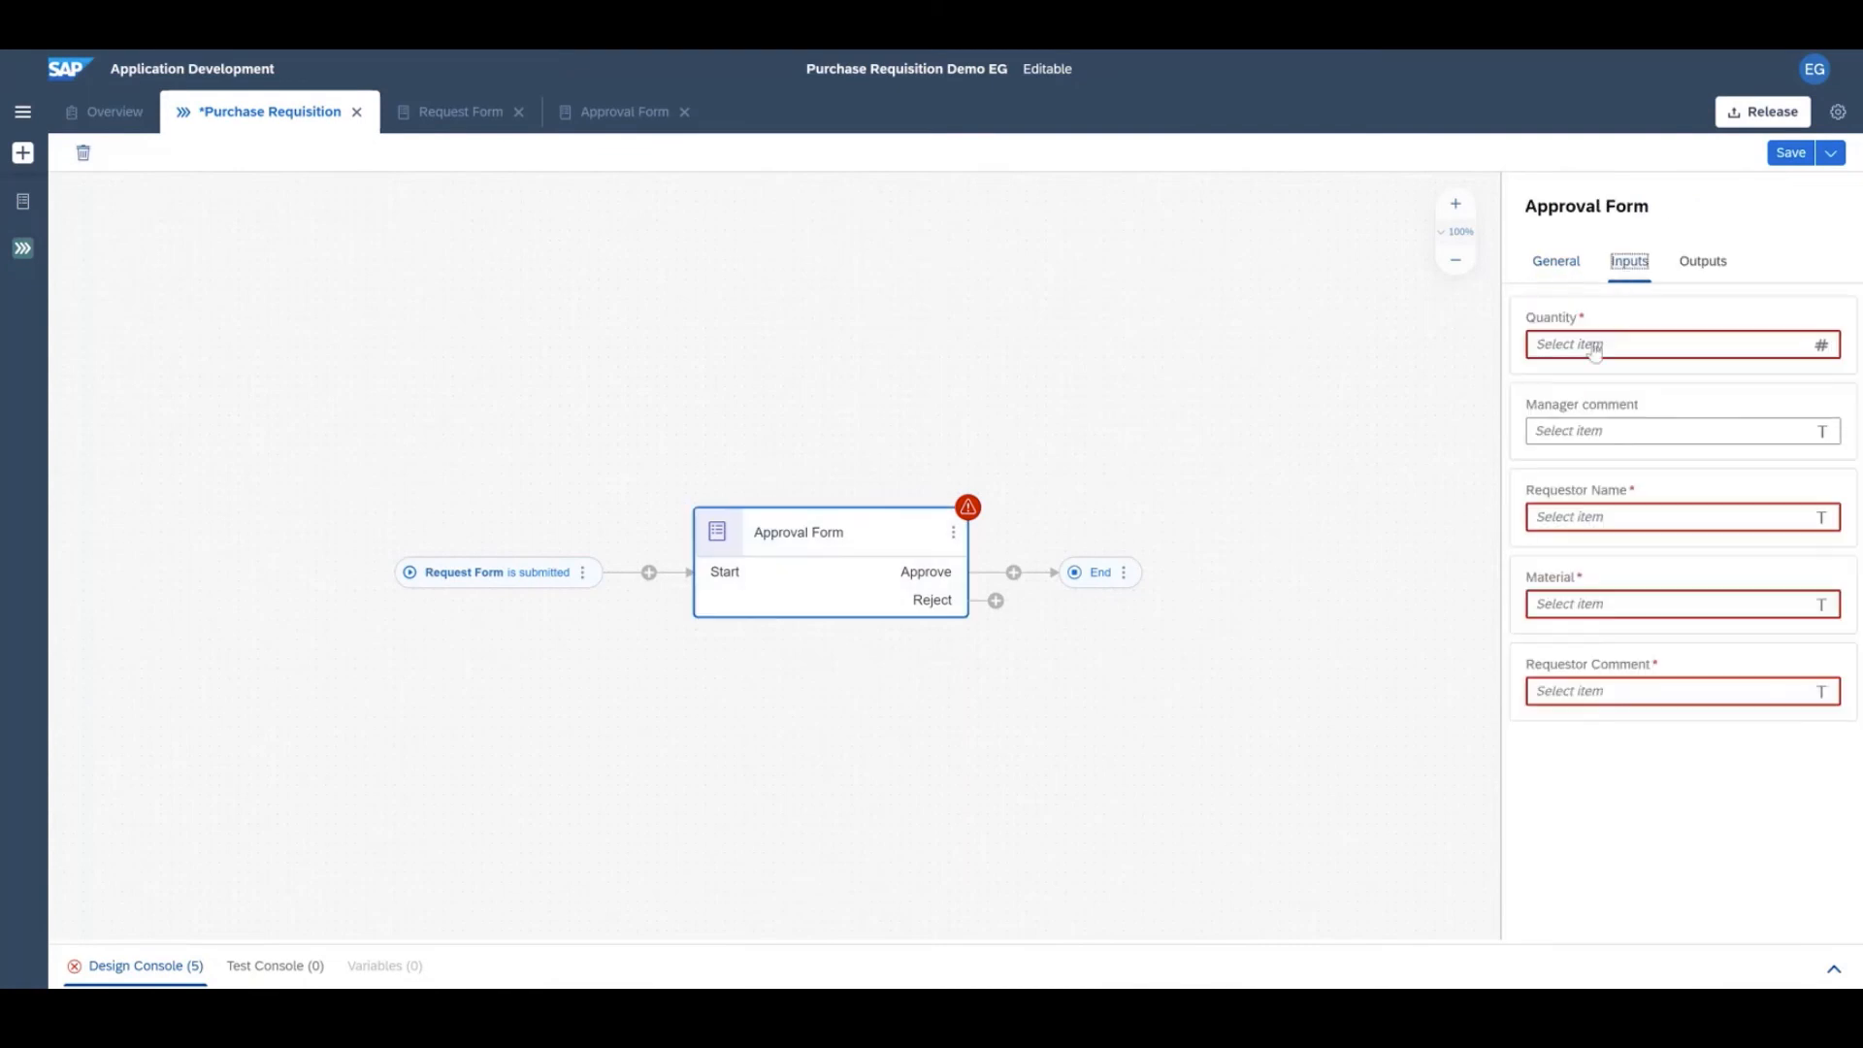
{"action": "left_click", "coordinate": [1597, 345]}
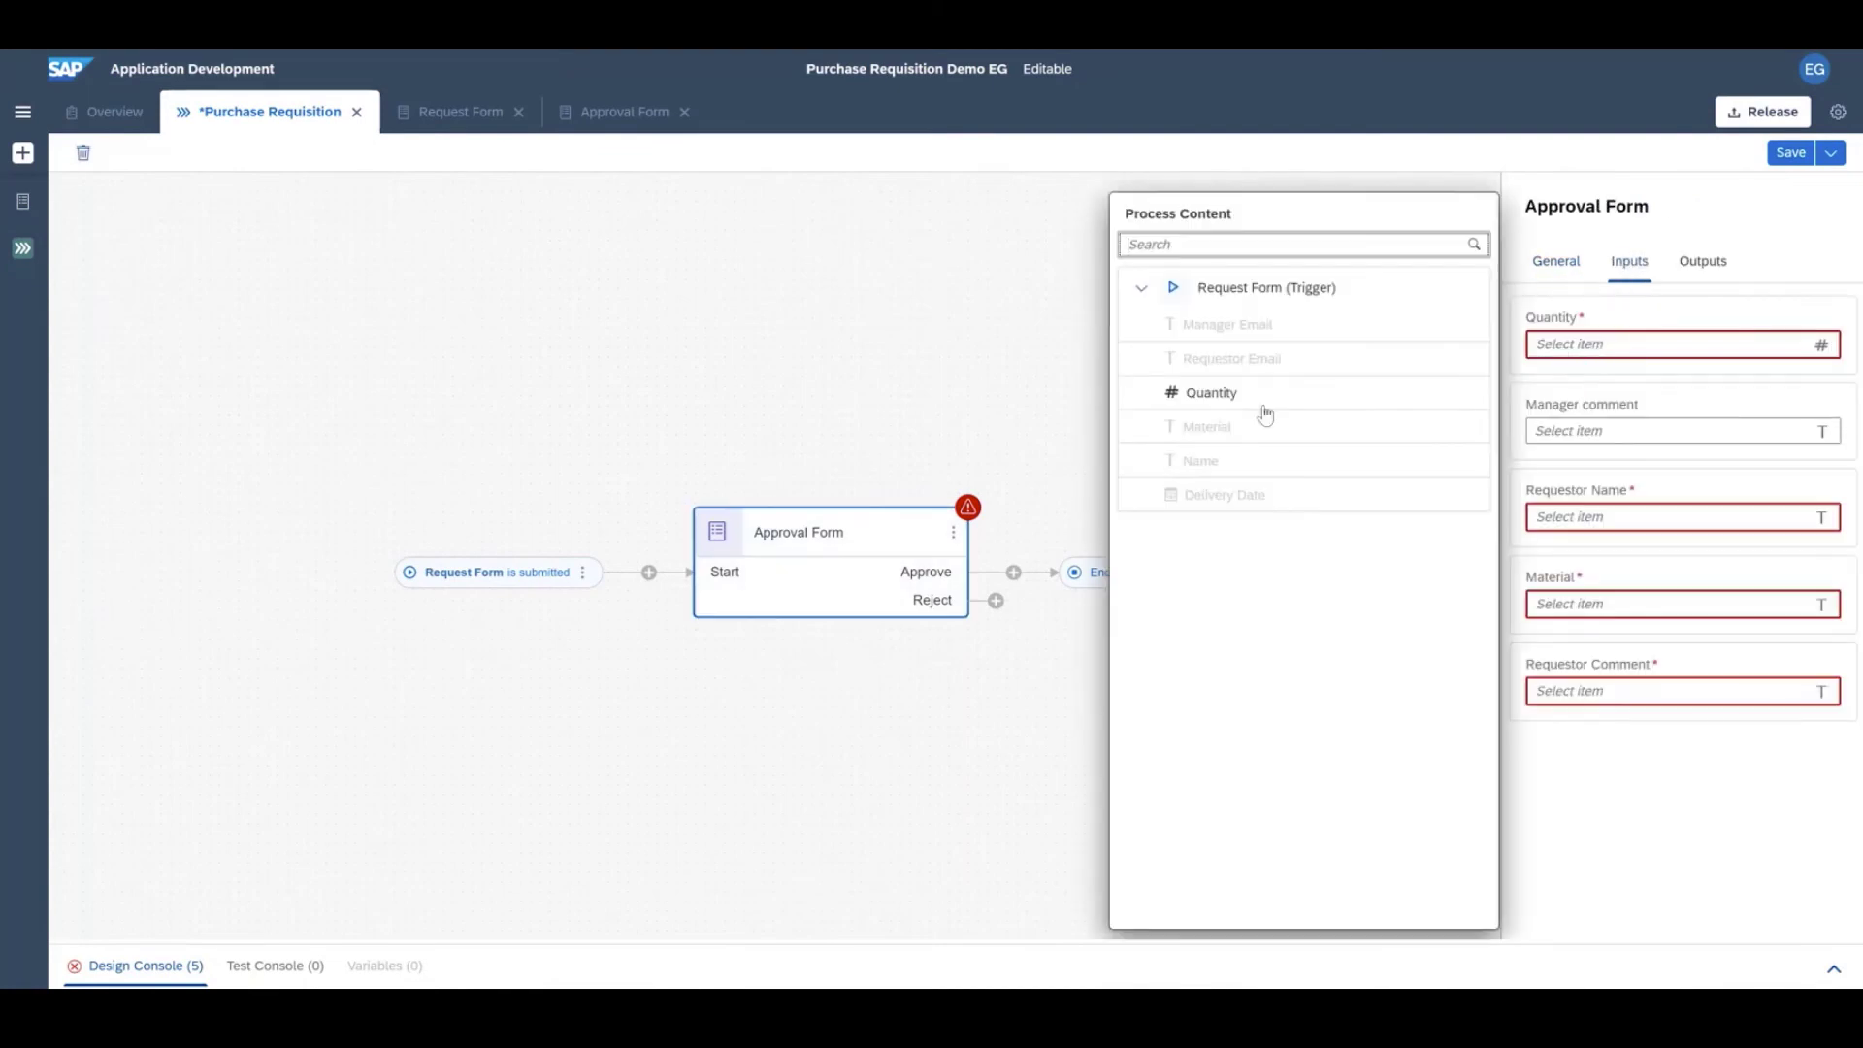
{"action": "left_click", "coordinate": [1212, 394]}
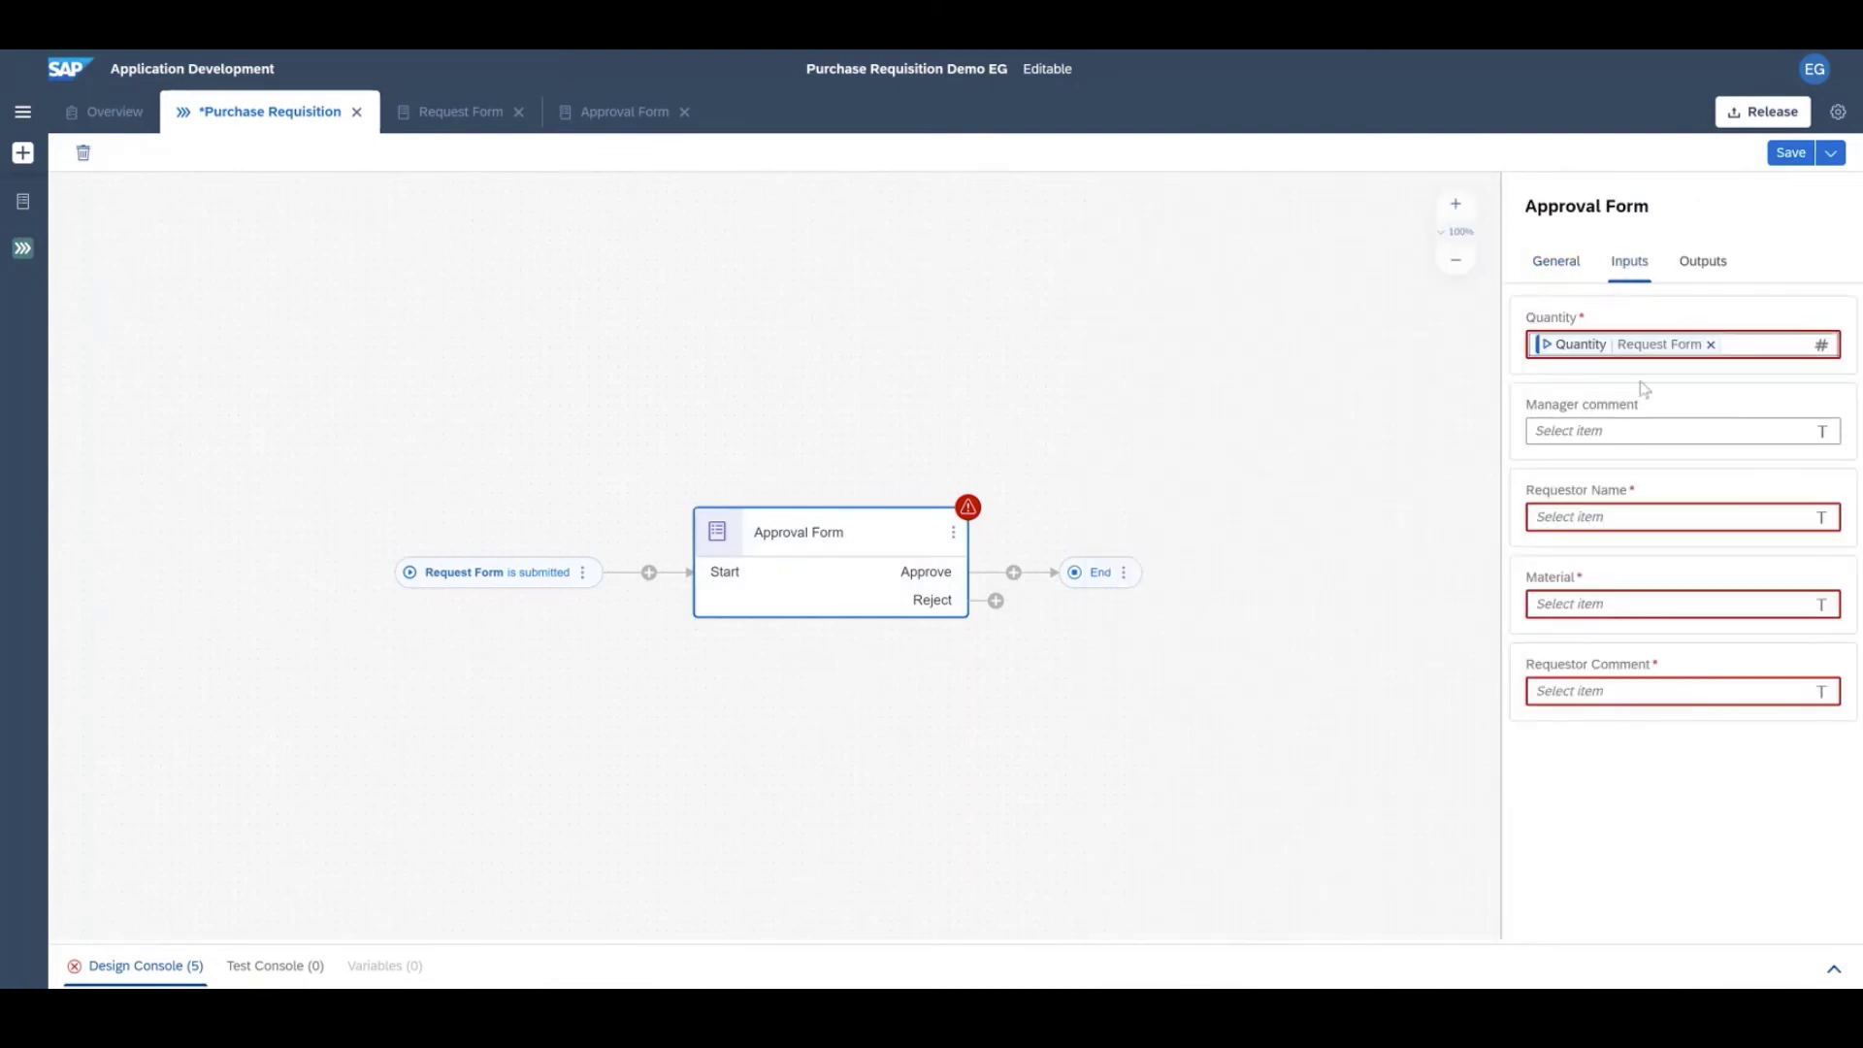
{"action": "left_click", "coordinate": [1710, 344]}
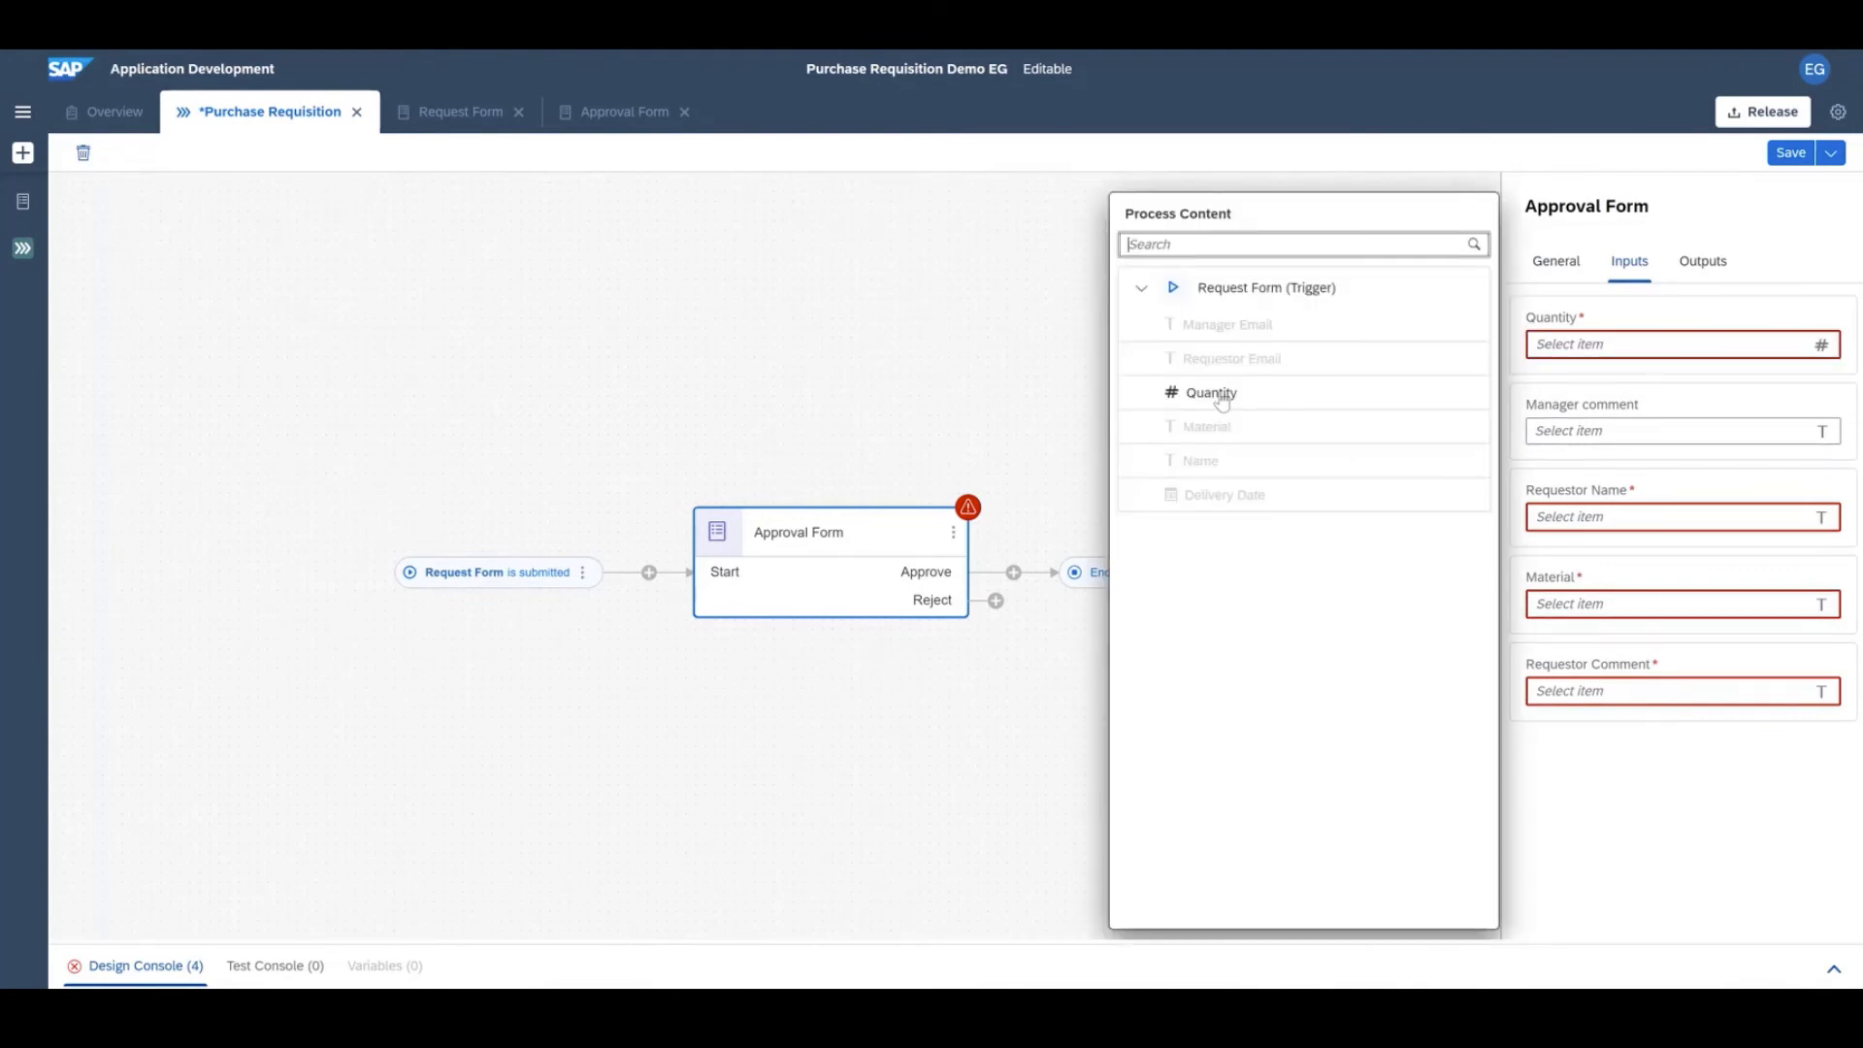
{"action": "left_click", "coordinate": [1212, 394]}
Map Requestor Name and Material inputs to the Request Form's Name and Material fields
{"action": "left_click", "coordinate": [1641, 513]}
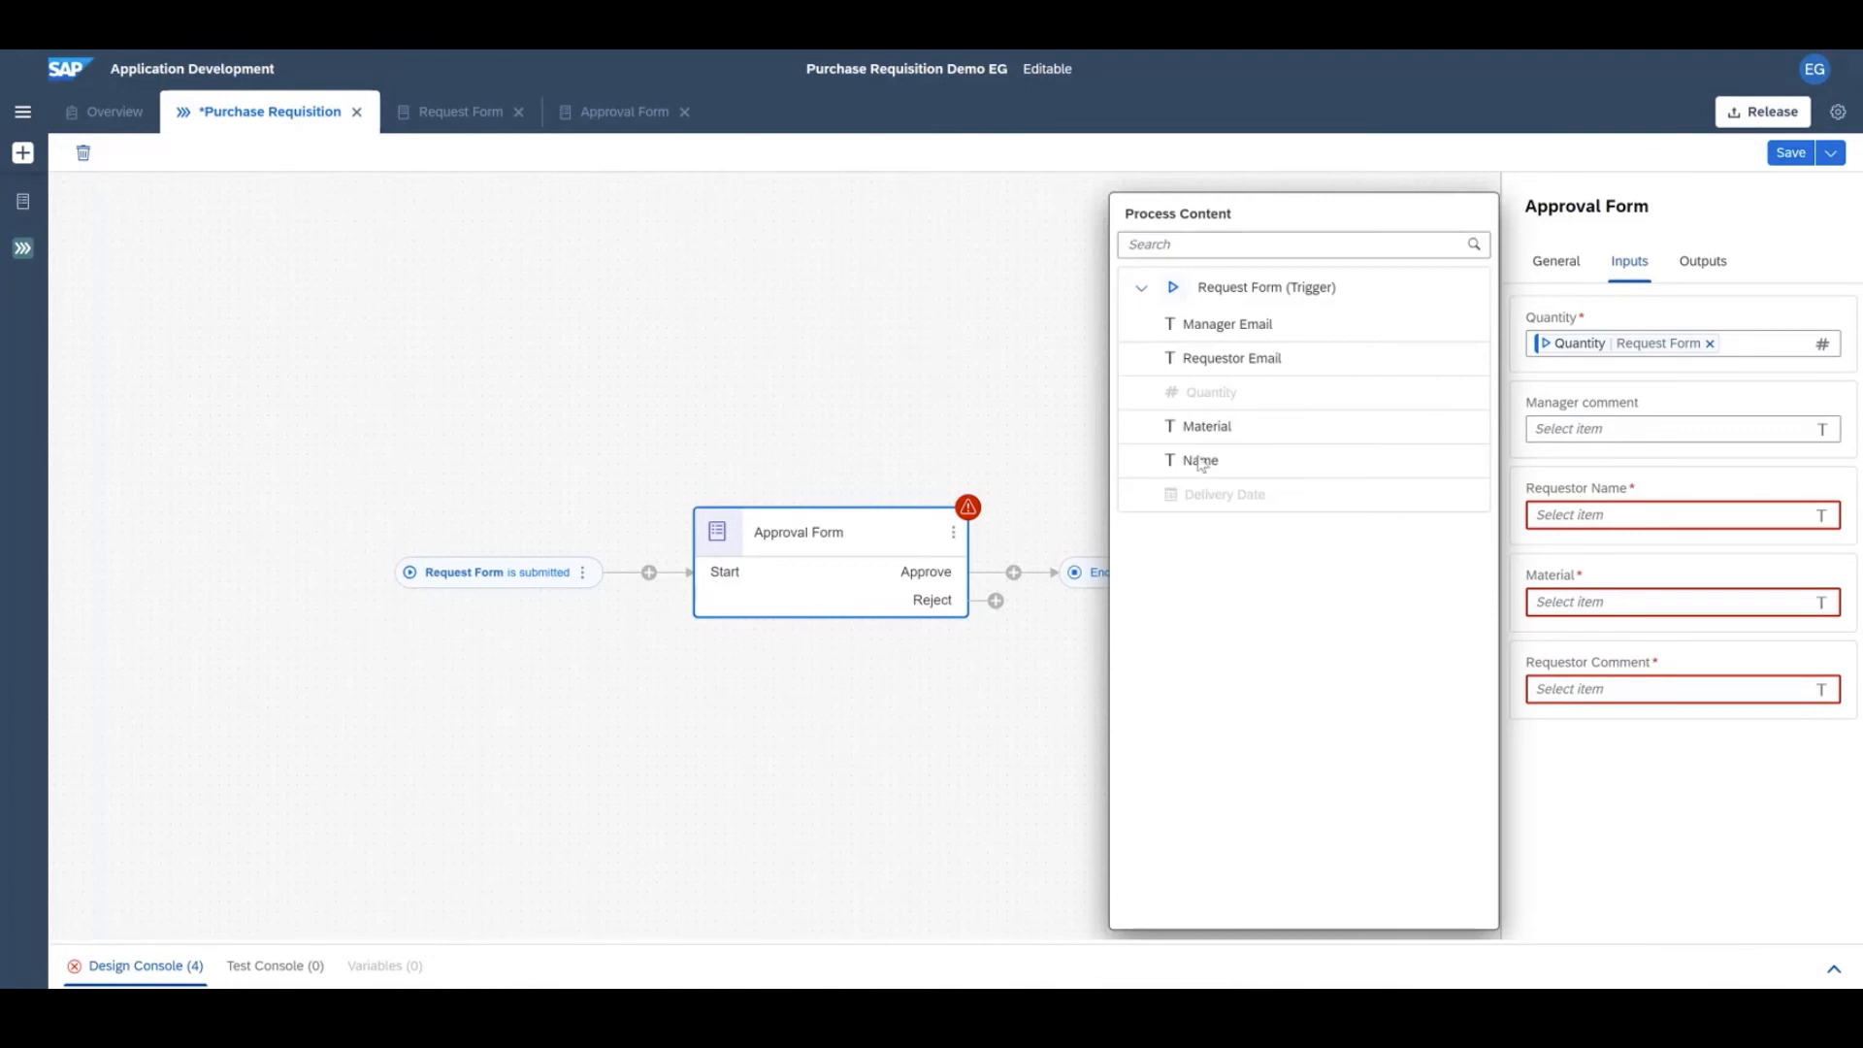
{"action": "left_click", "coordinate": [873, 728]}
{"action": "left_click", "coordinate": [1615, 524]}
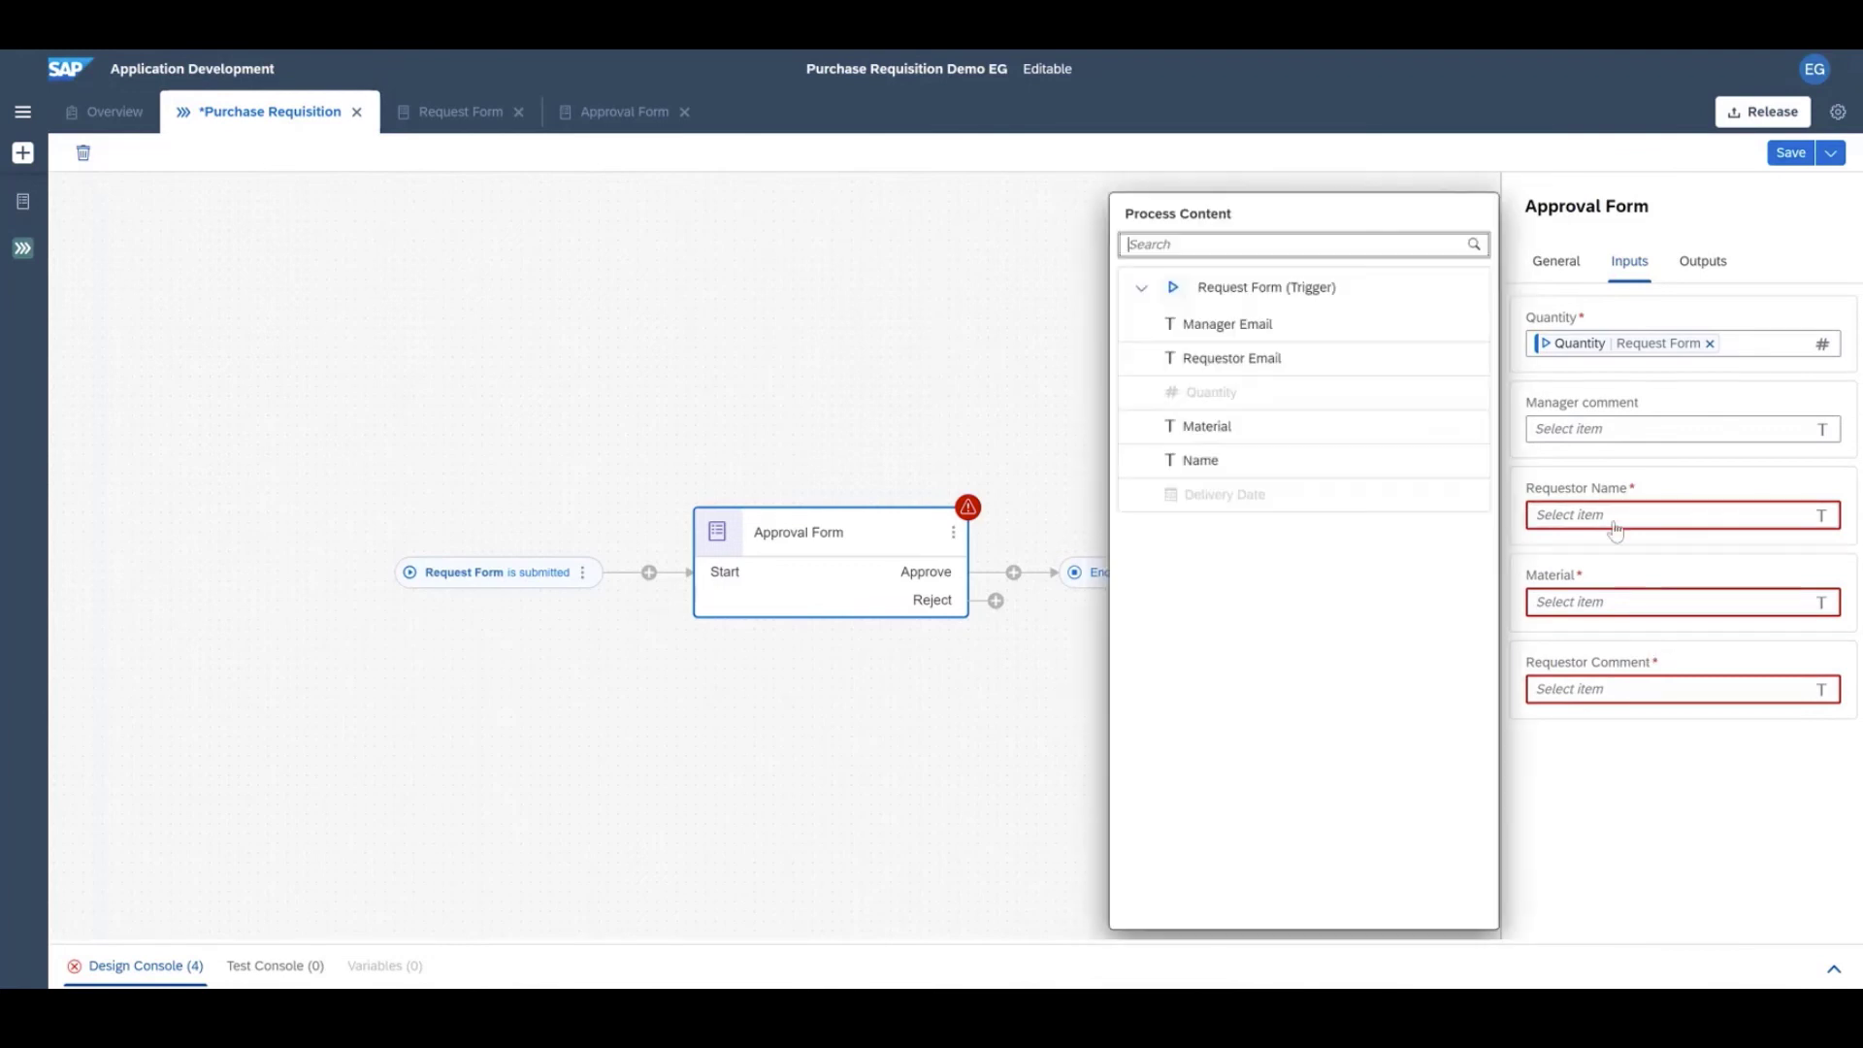
{"action": "left_click", "coordinate": [1199, 461]}
{"action": "left_click", "coordinate": [1645, 601]}
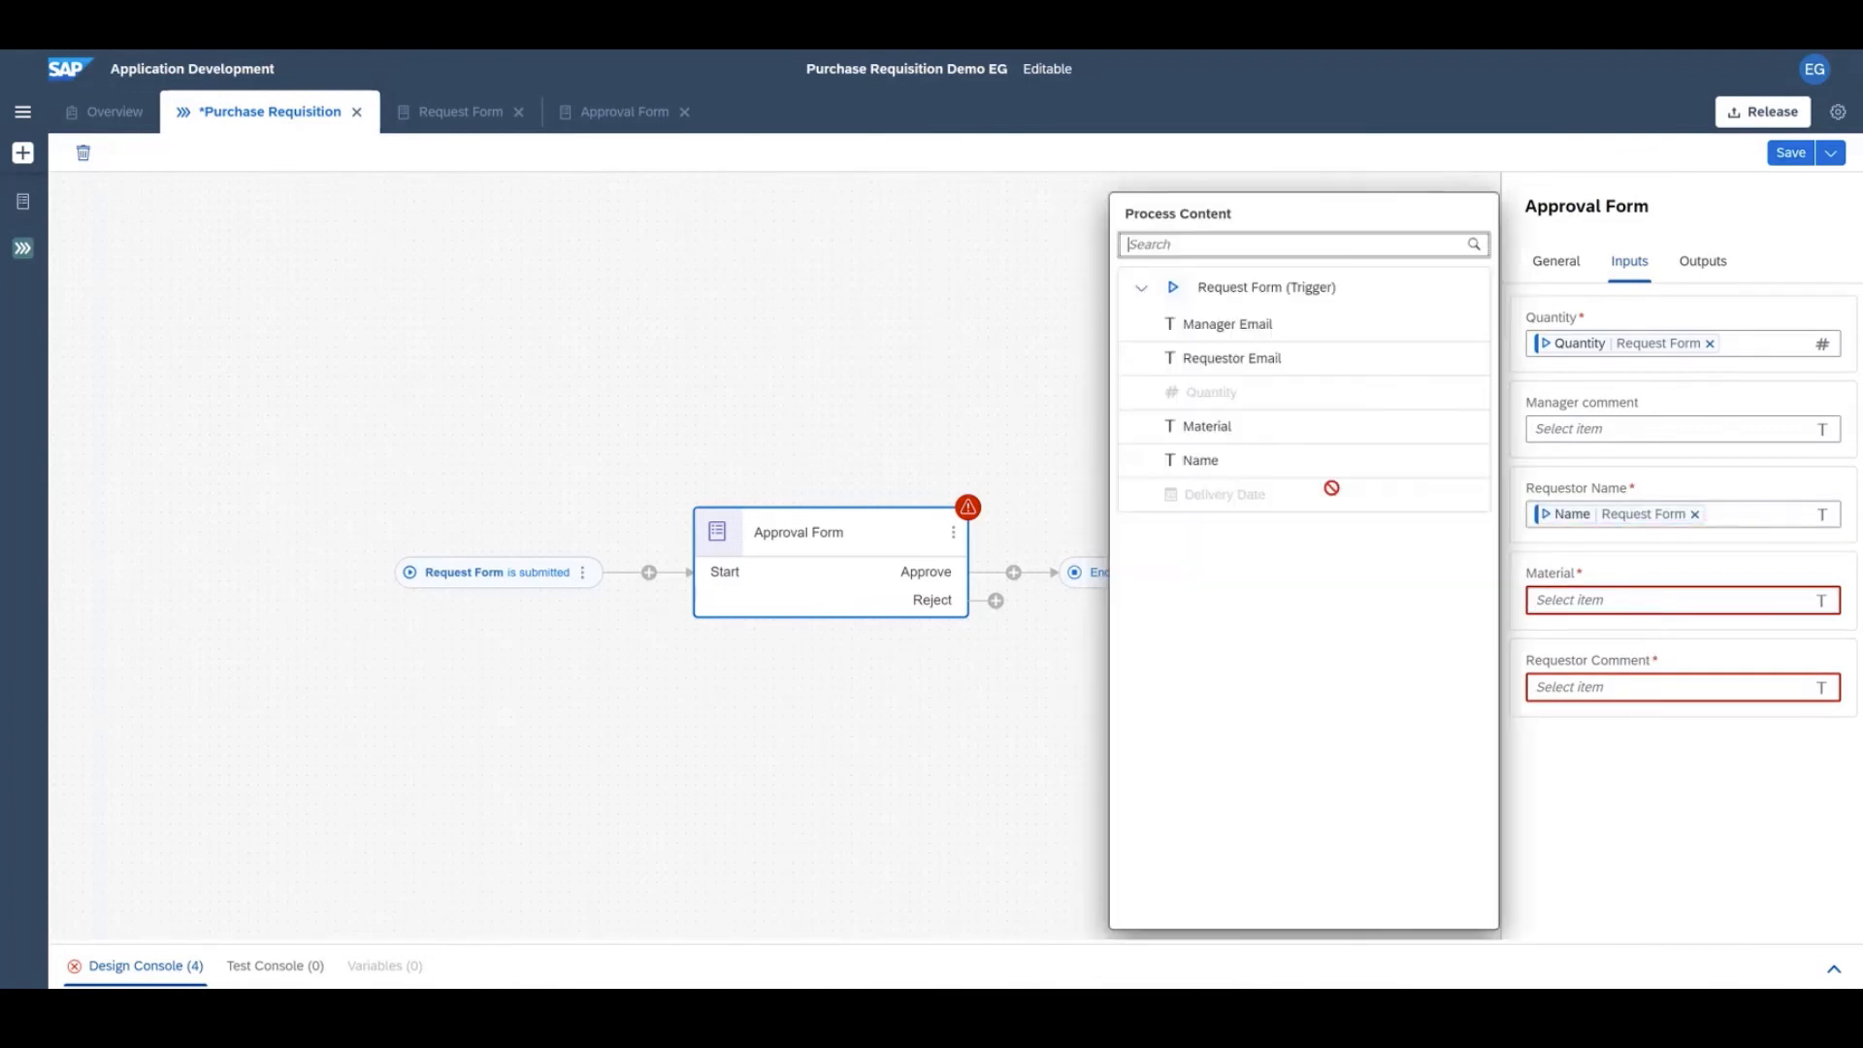
{"action": "left_click", "coordinate": [1231, 431]}
{"action": "left_click", "coordinate": [1645, 686]}
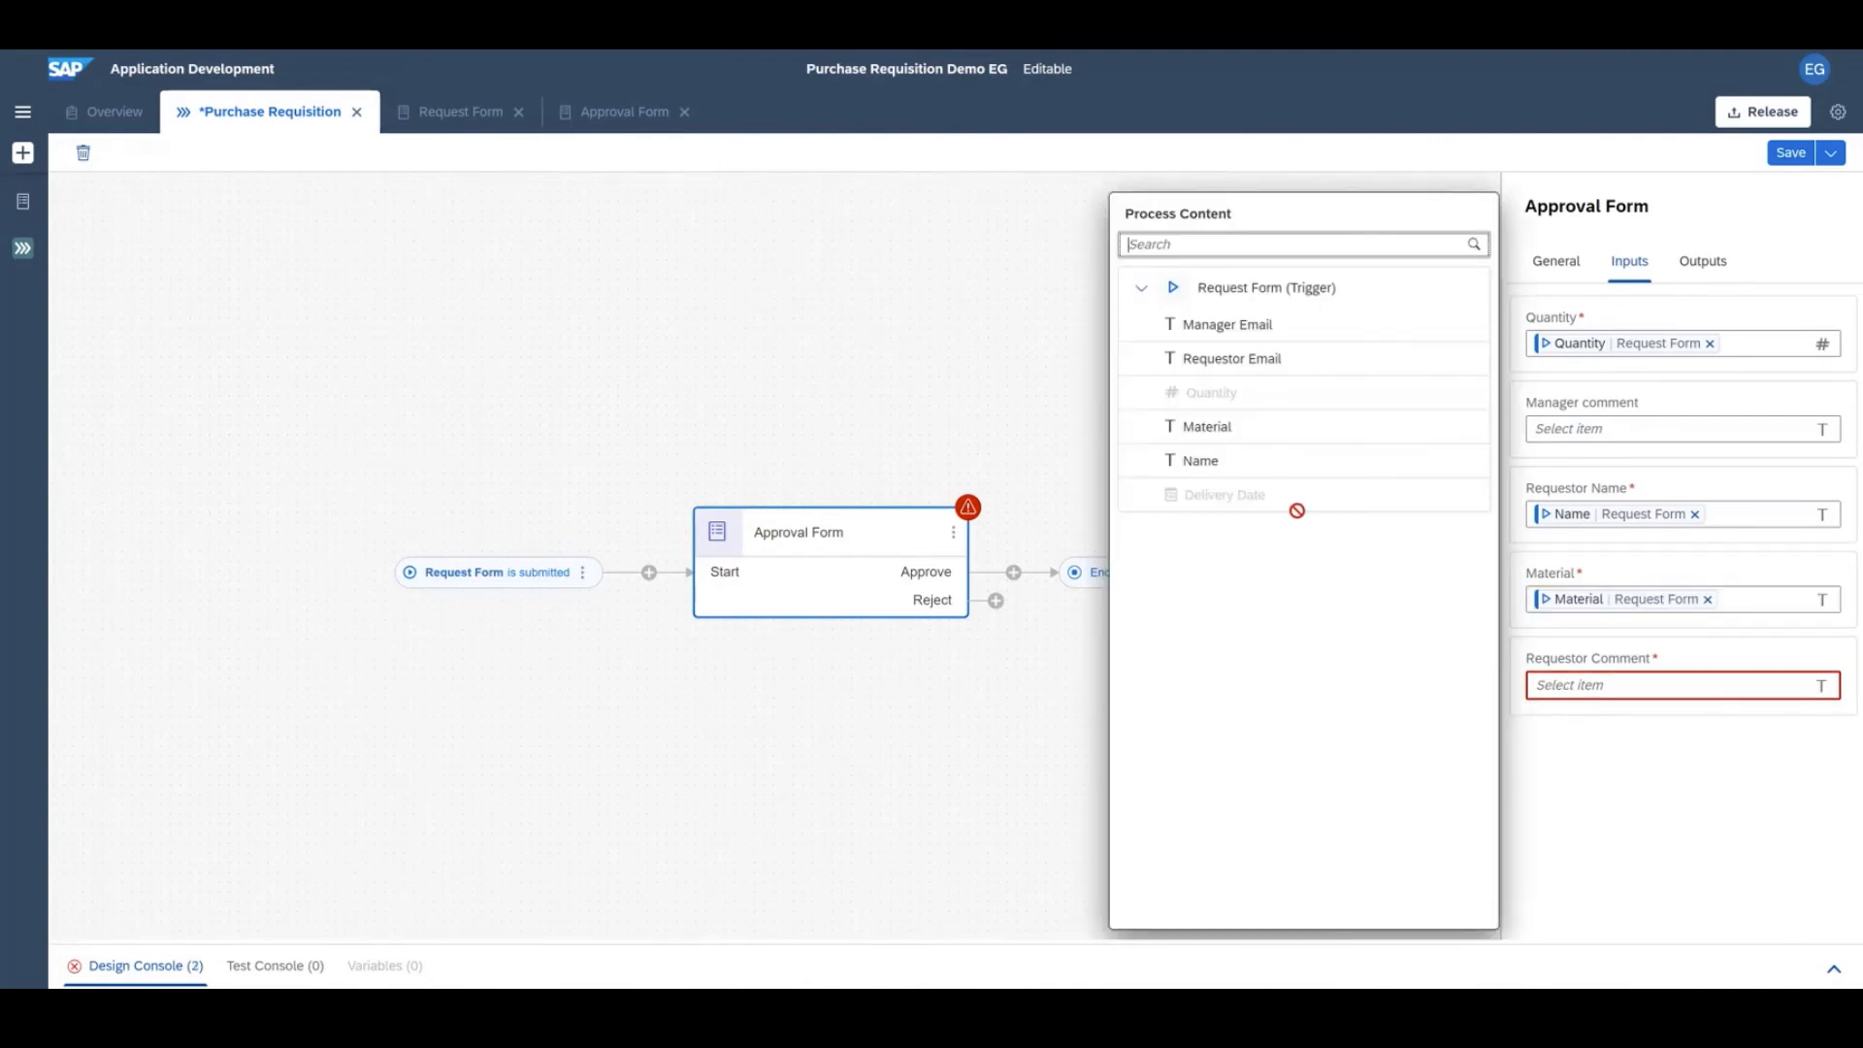
Delete the Requestor Comment field from the Approval Form and return to the process
{"action": "left_click", "coordinate": [1014, 418]}
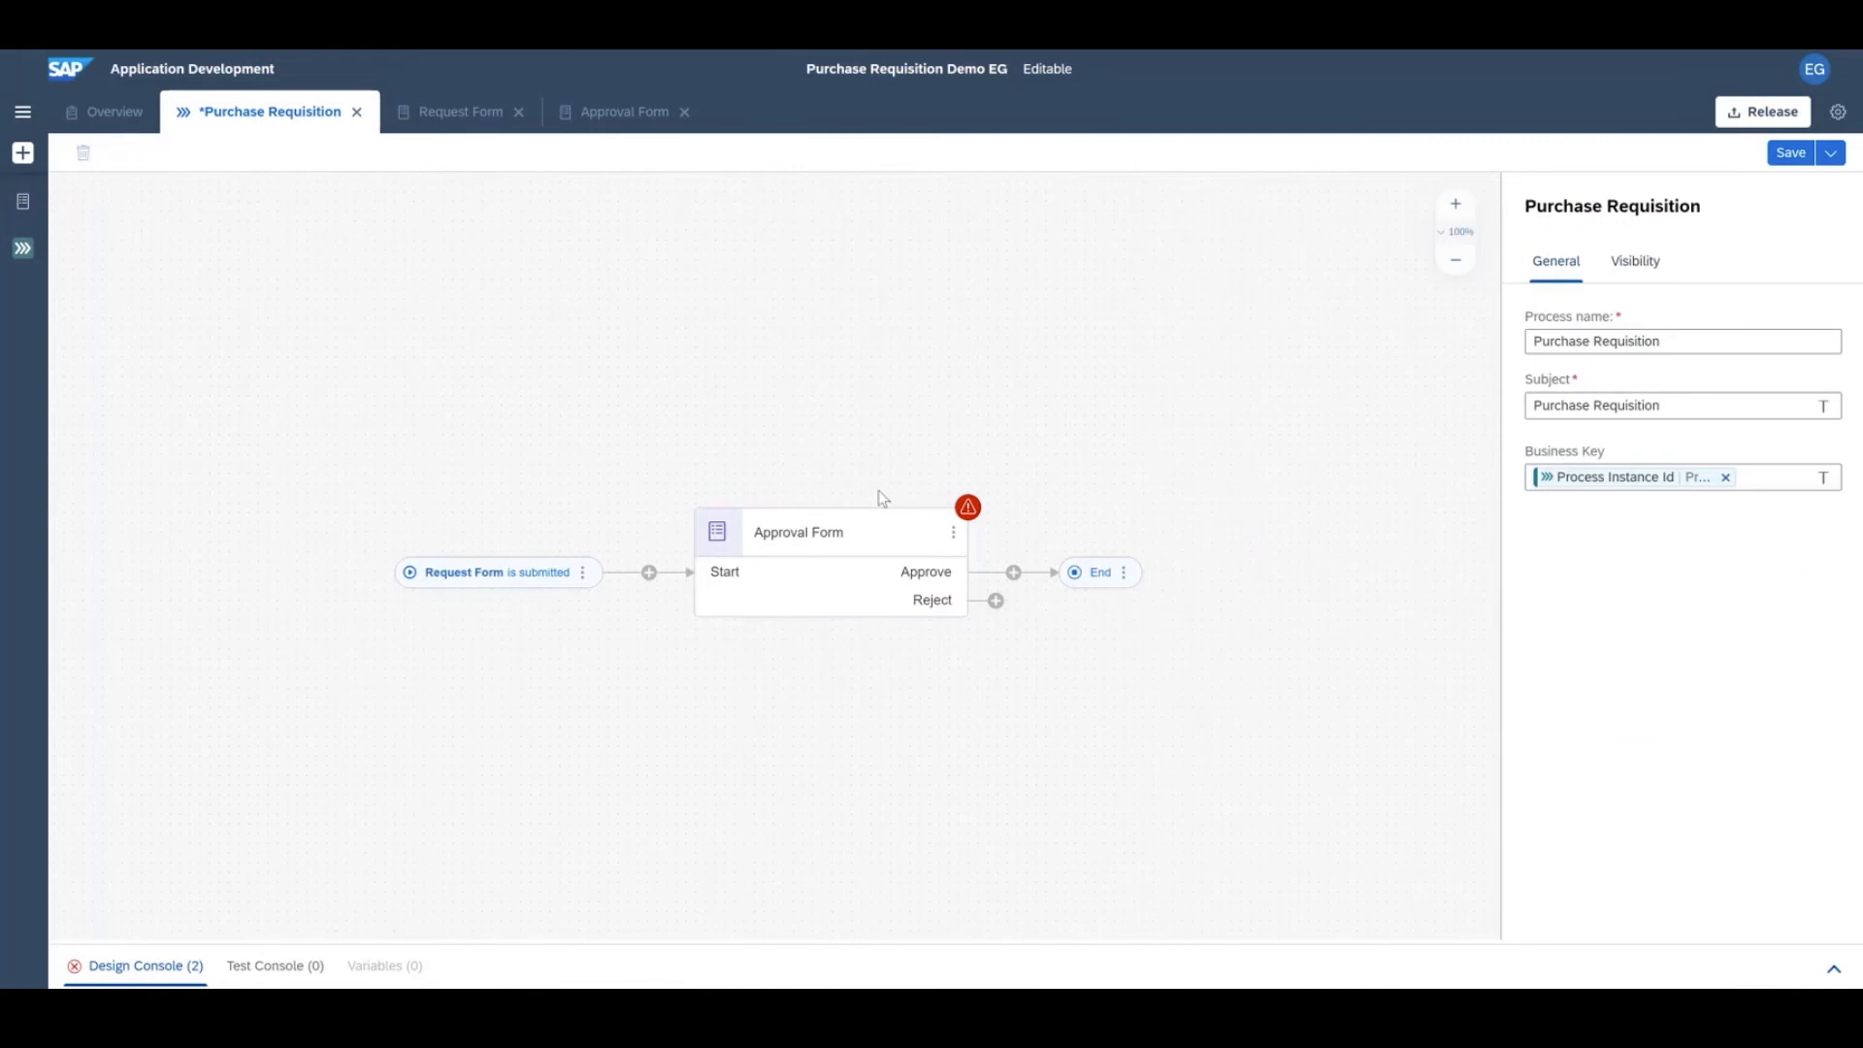
{"action": "left_click", "coordinate": [804, 537]}
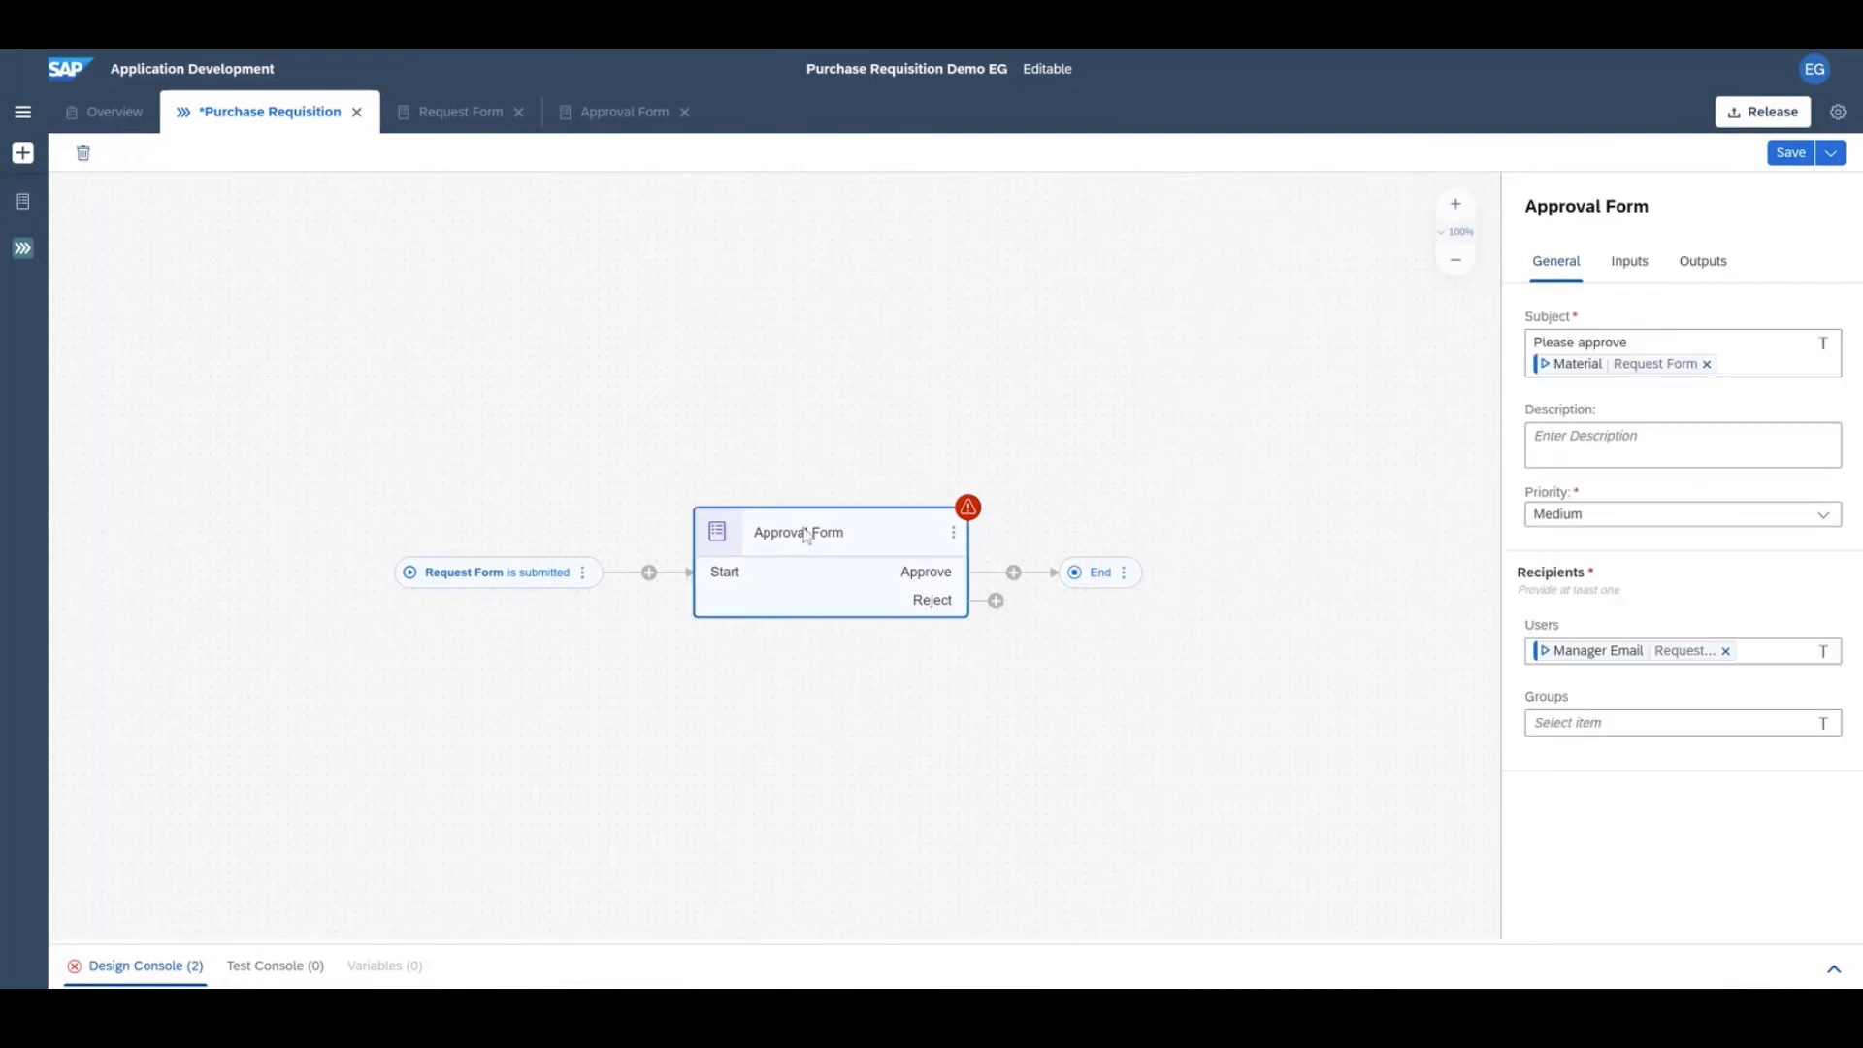
{"action": "double_click", "coordinate": [805, 536]}
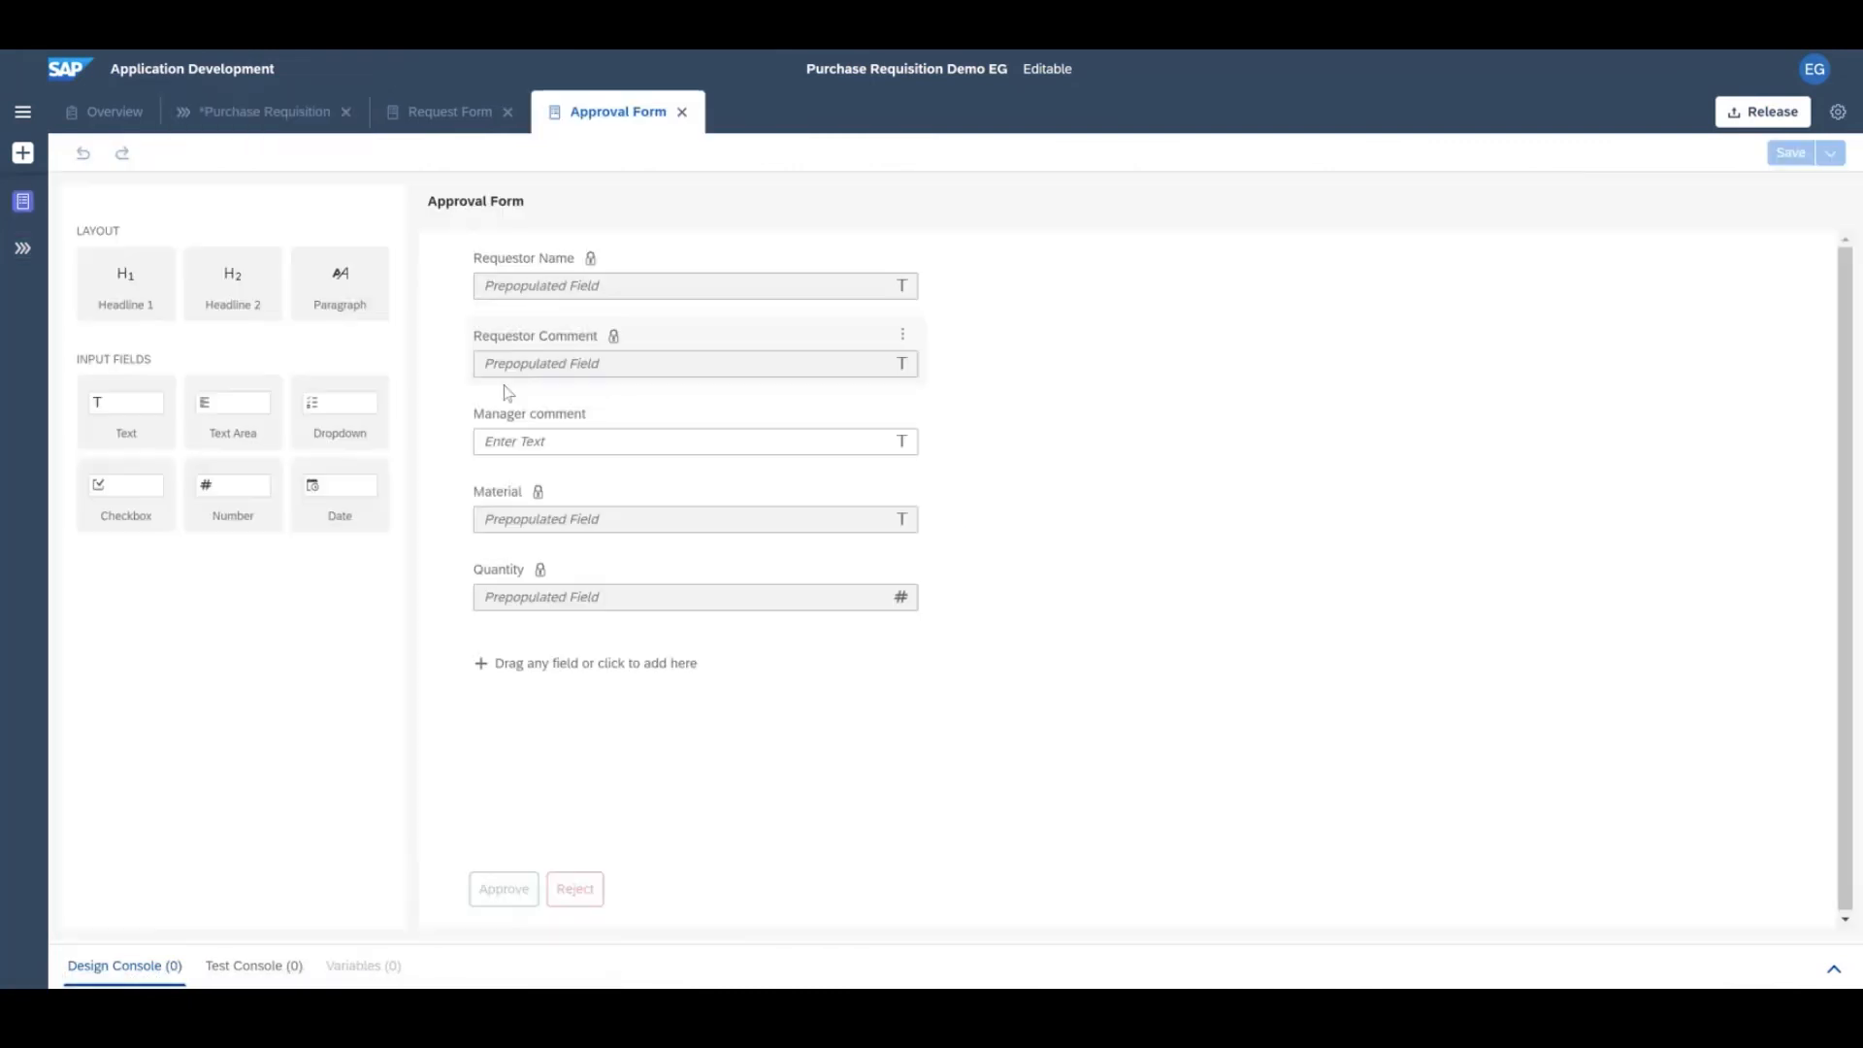
{"action": "left_click", "coordinate": [634, 364]}
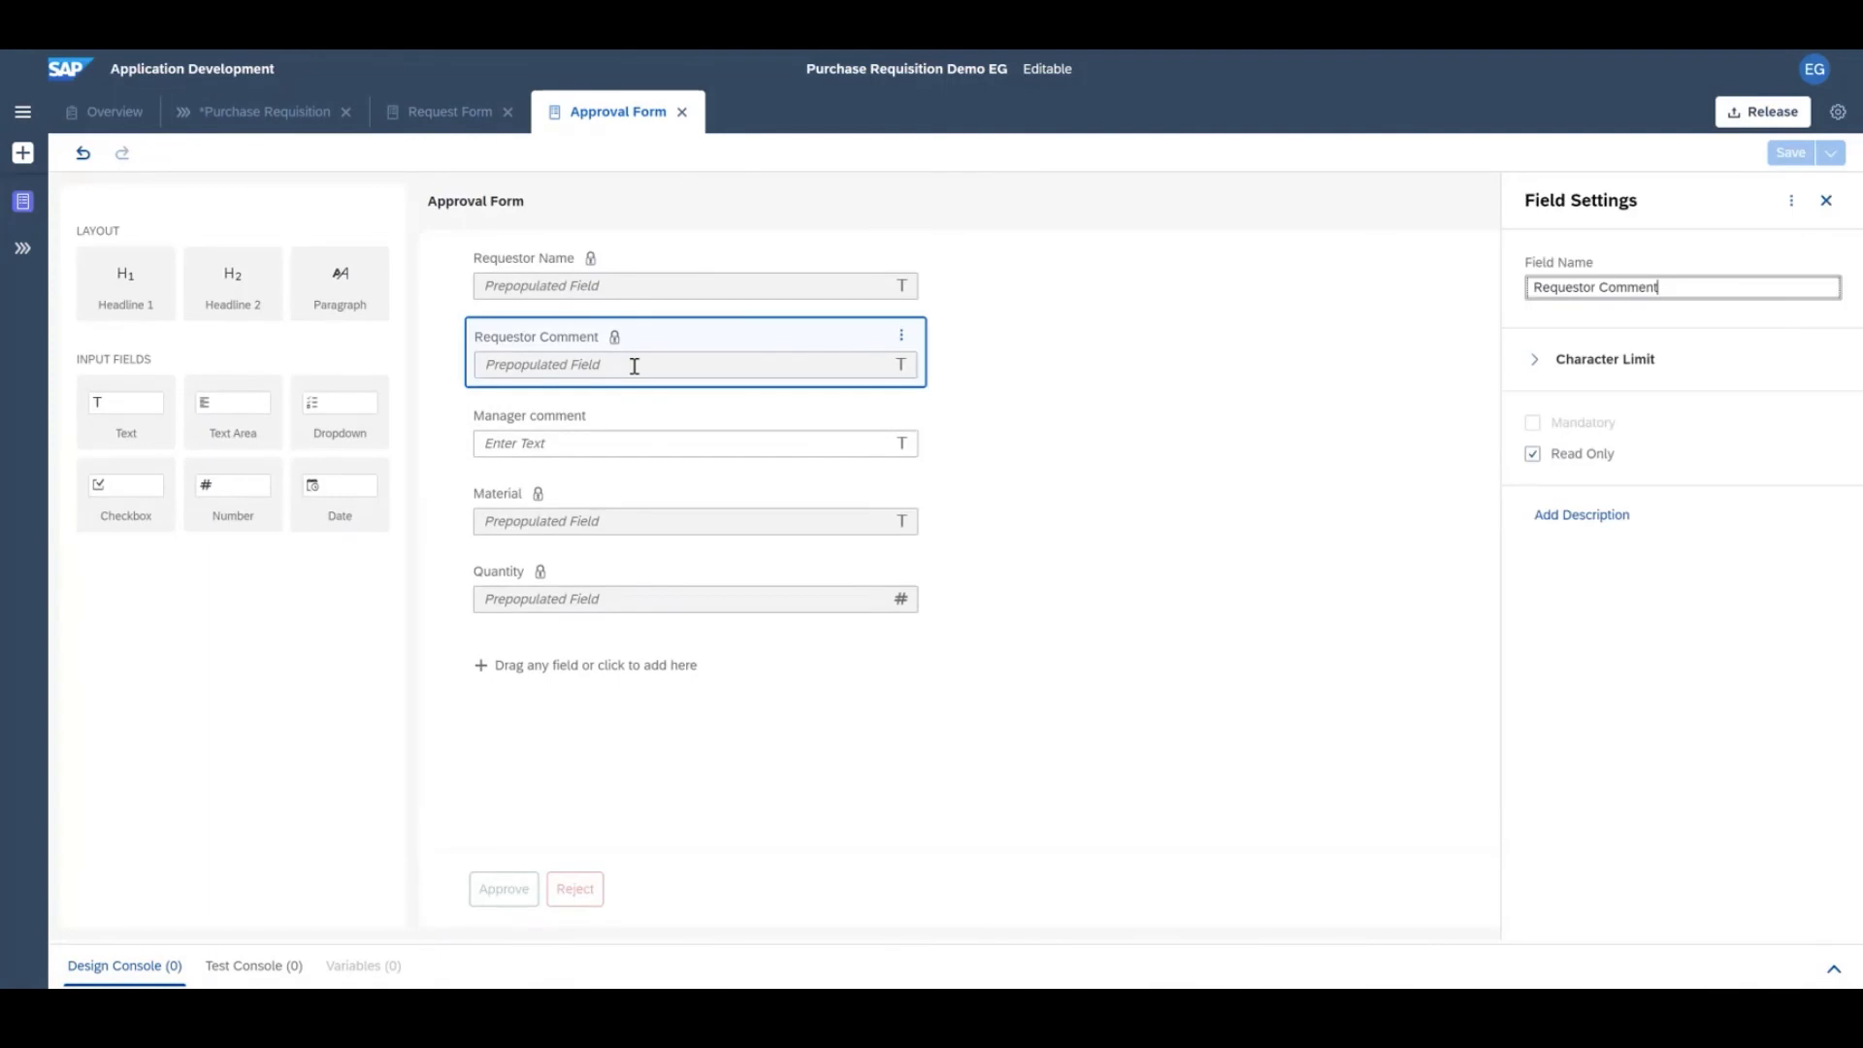
{"action": "left_click", "coordinate": [902, 335]}
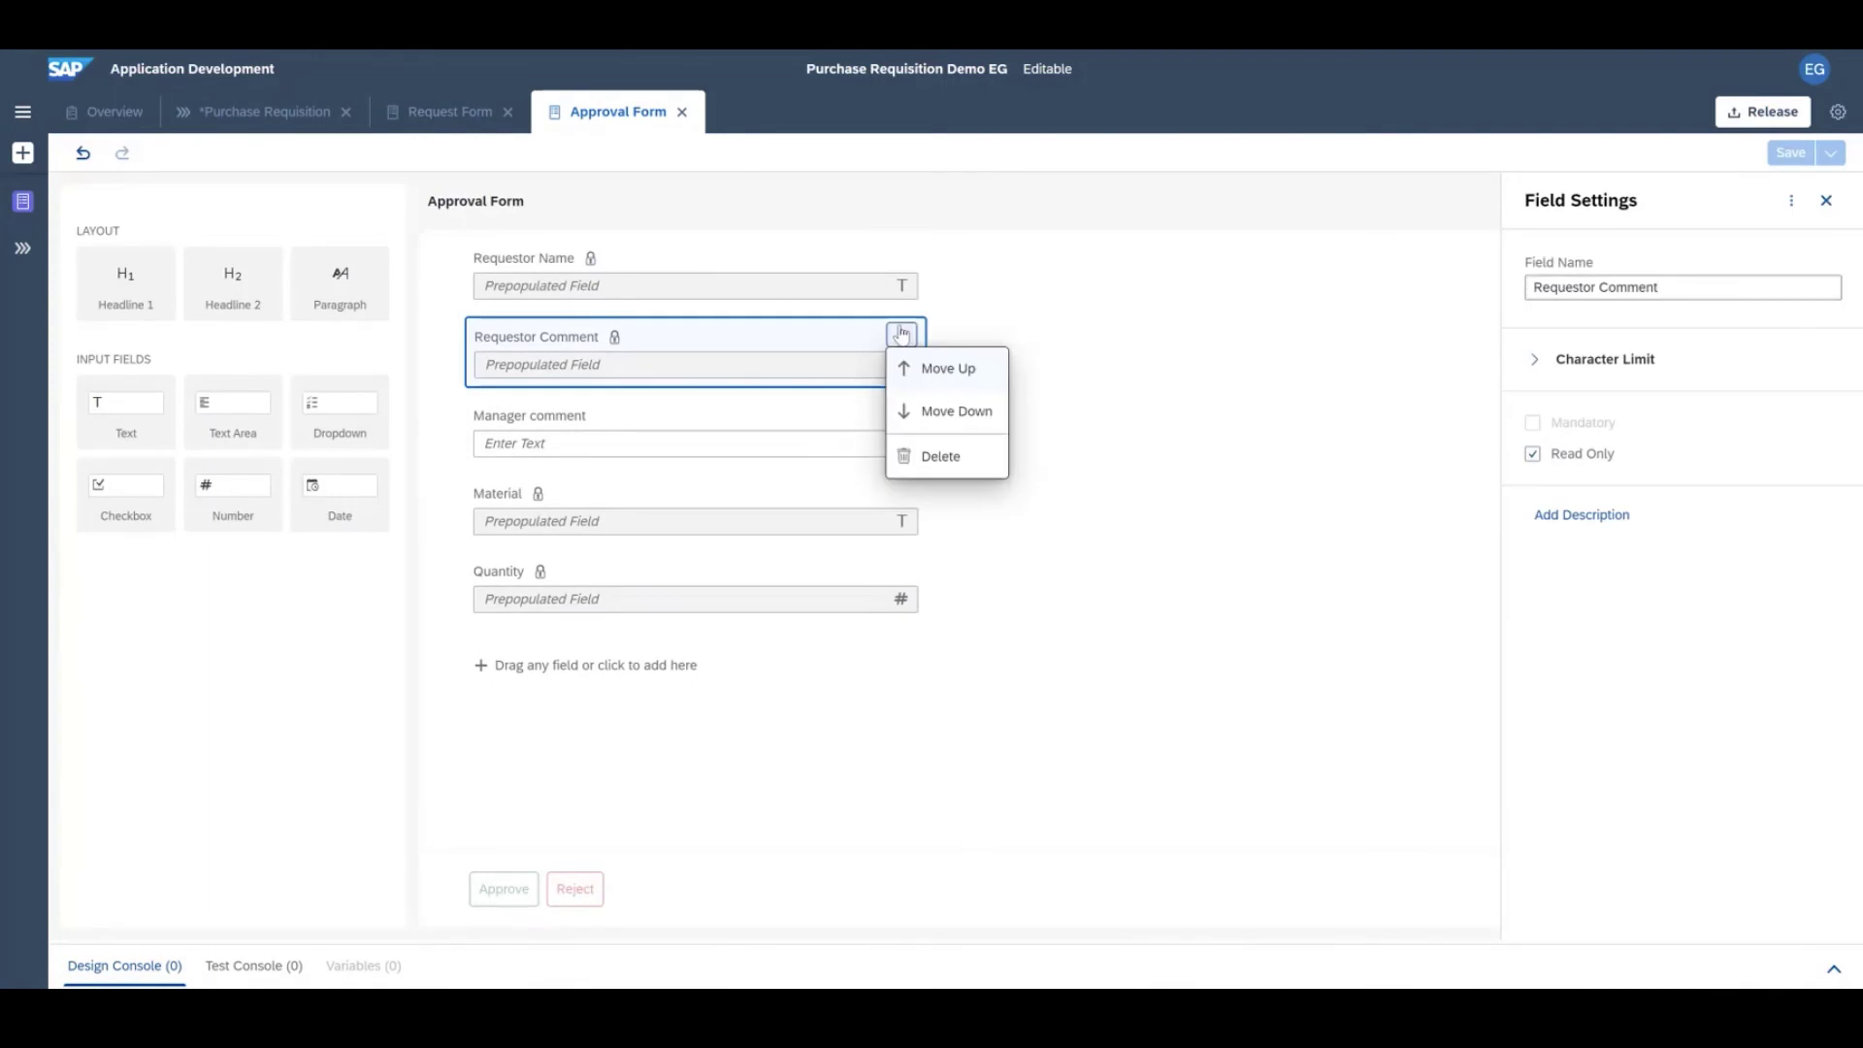
{"action": "left_click", "coordinate": [939, 457]}
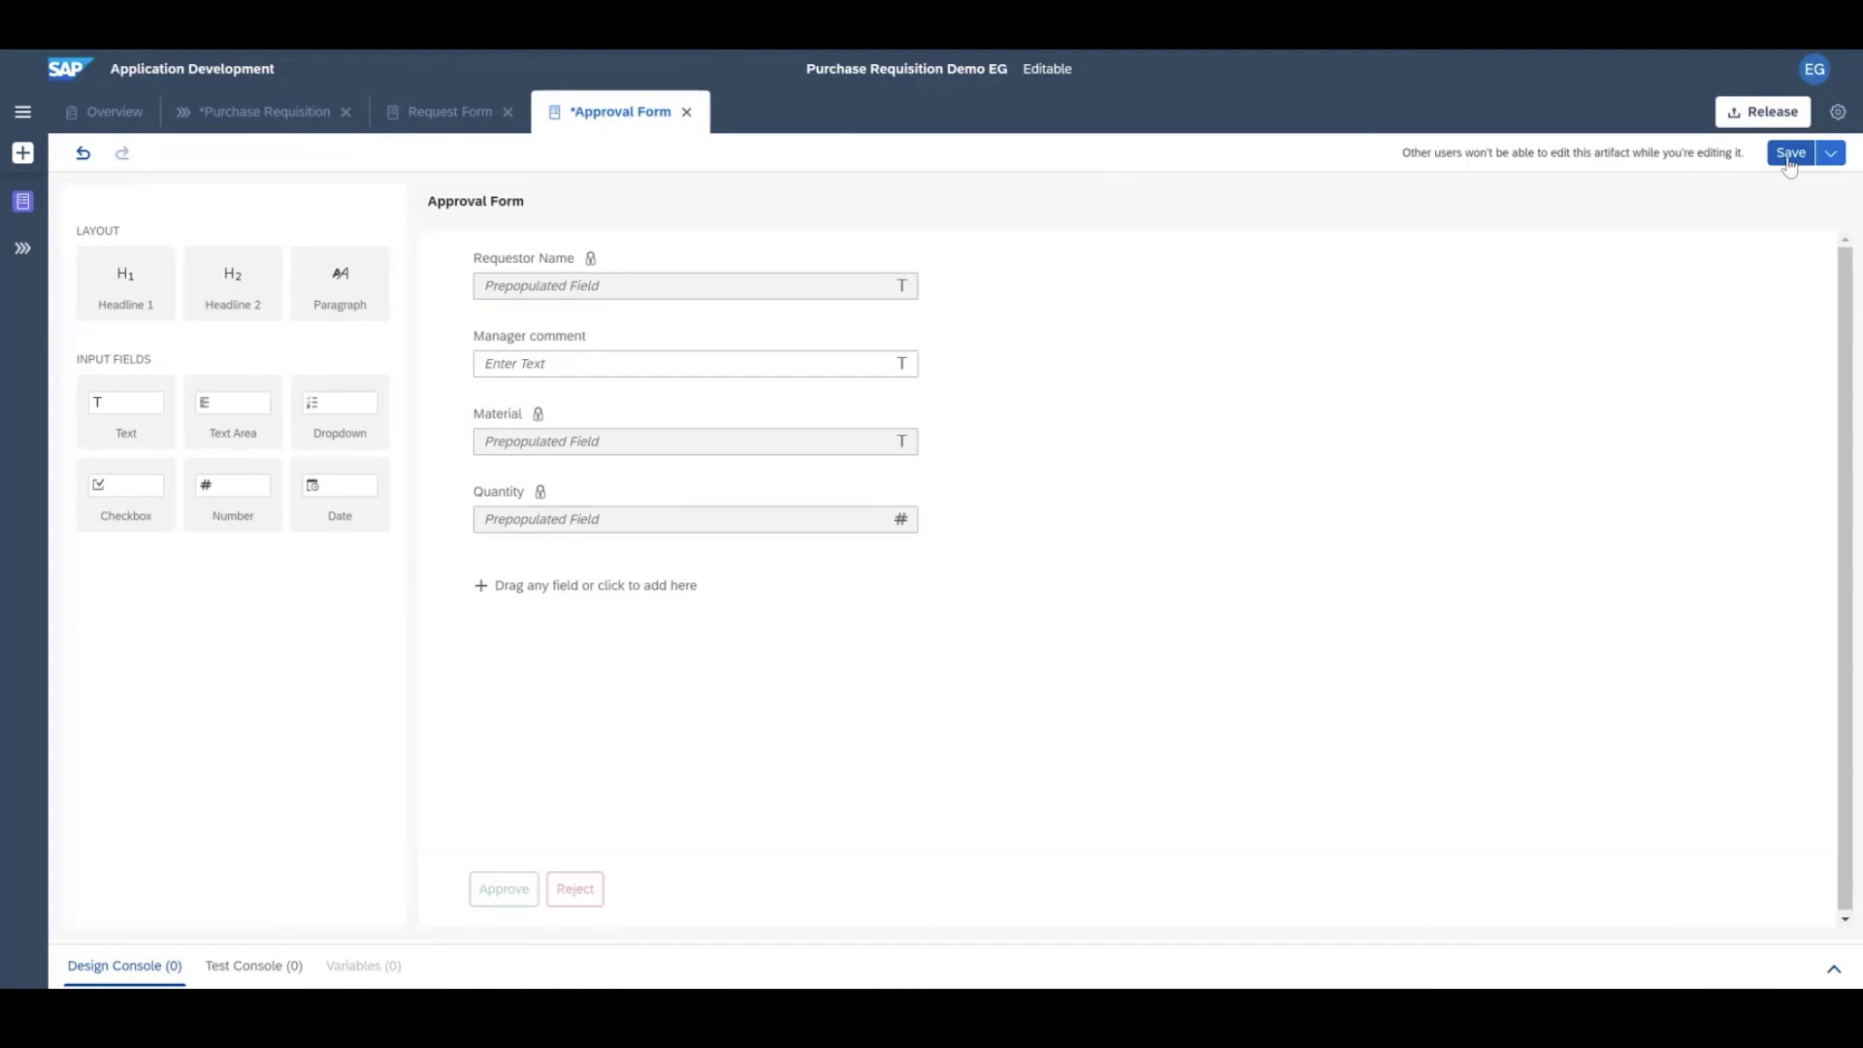
{"action": "left_click", "coordinate": [276, 117]}
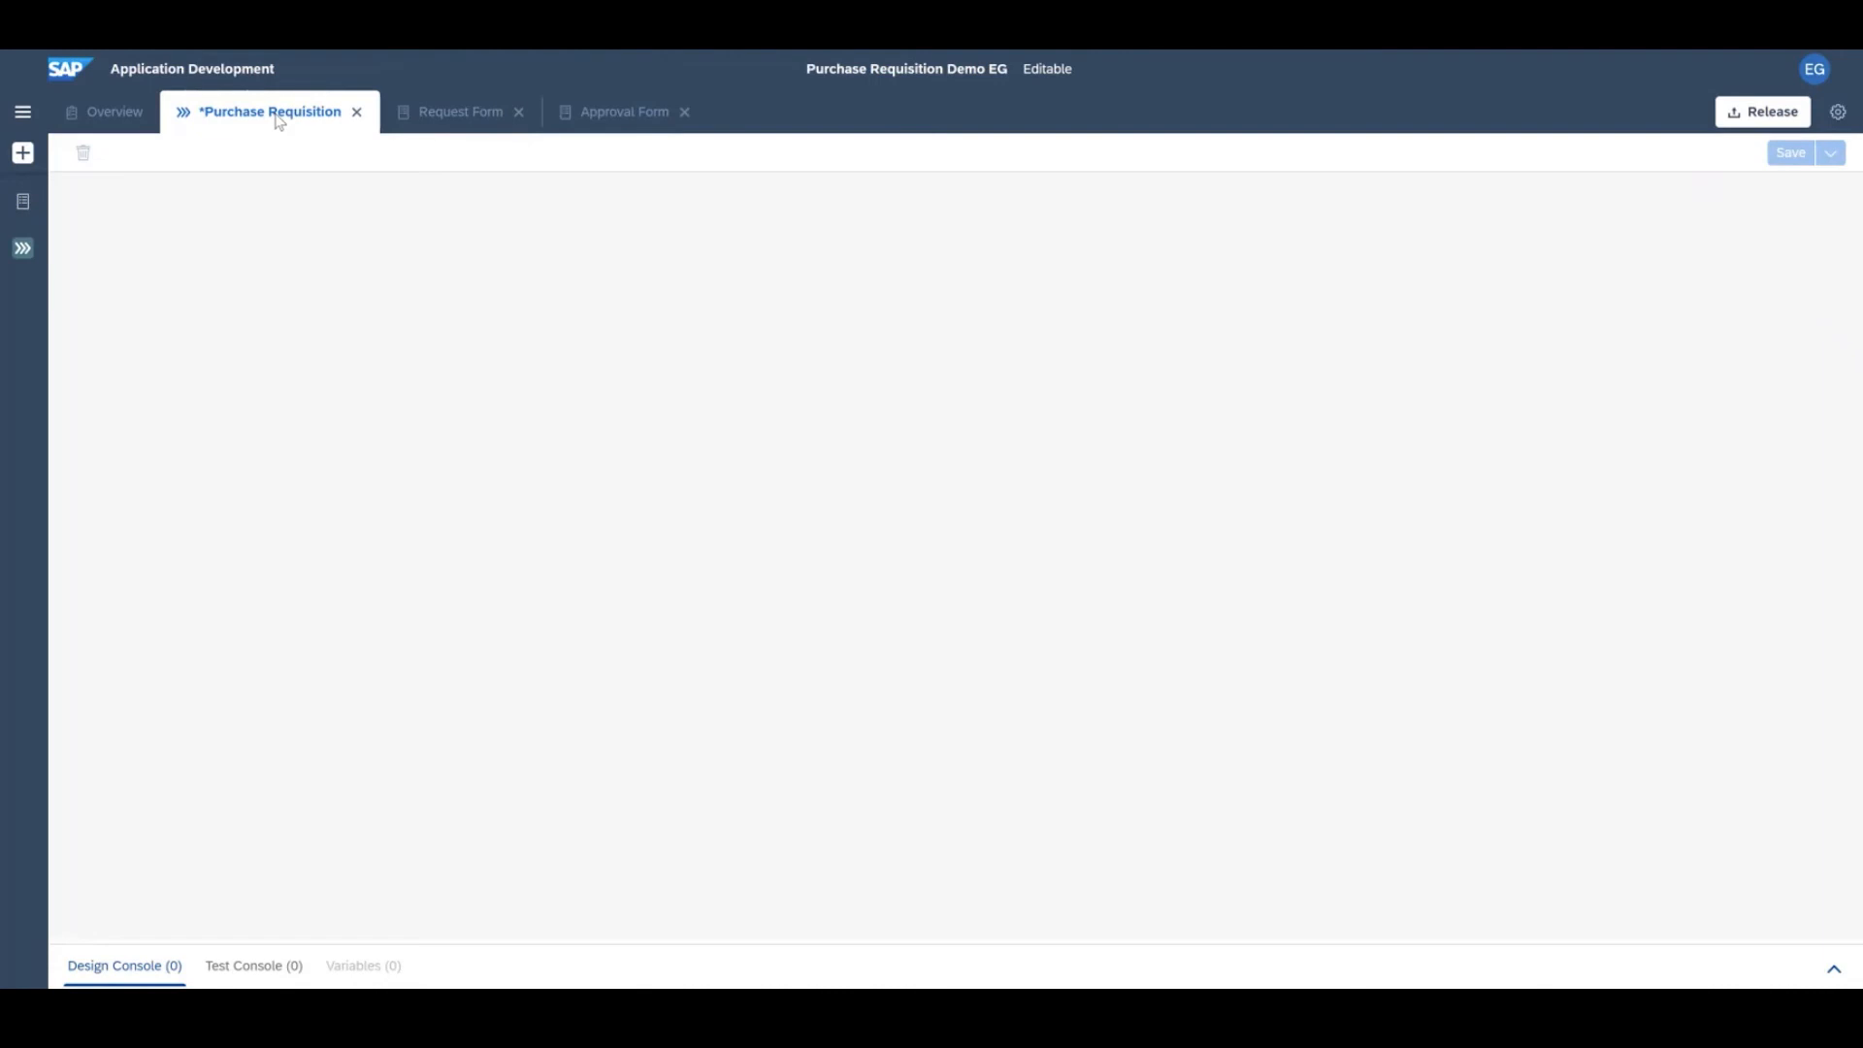
Review the Approval Form step's inputs and outputs, ending on its input mappings
{"action": "left_click", "coordinate": [798, 532]}
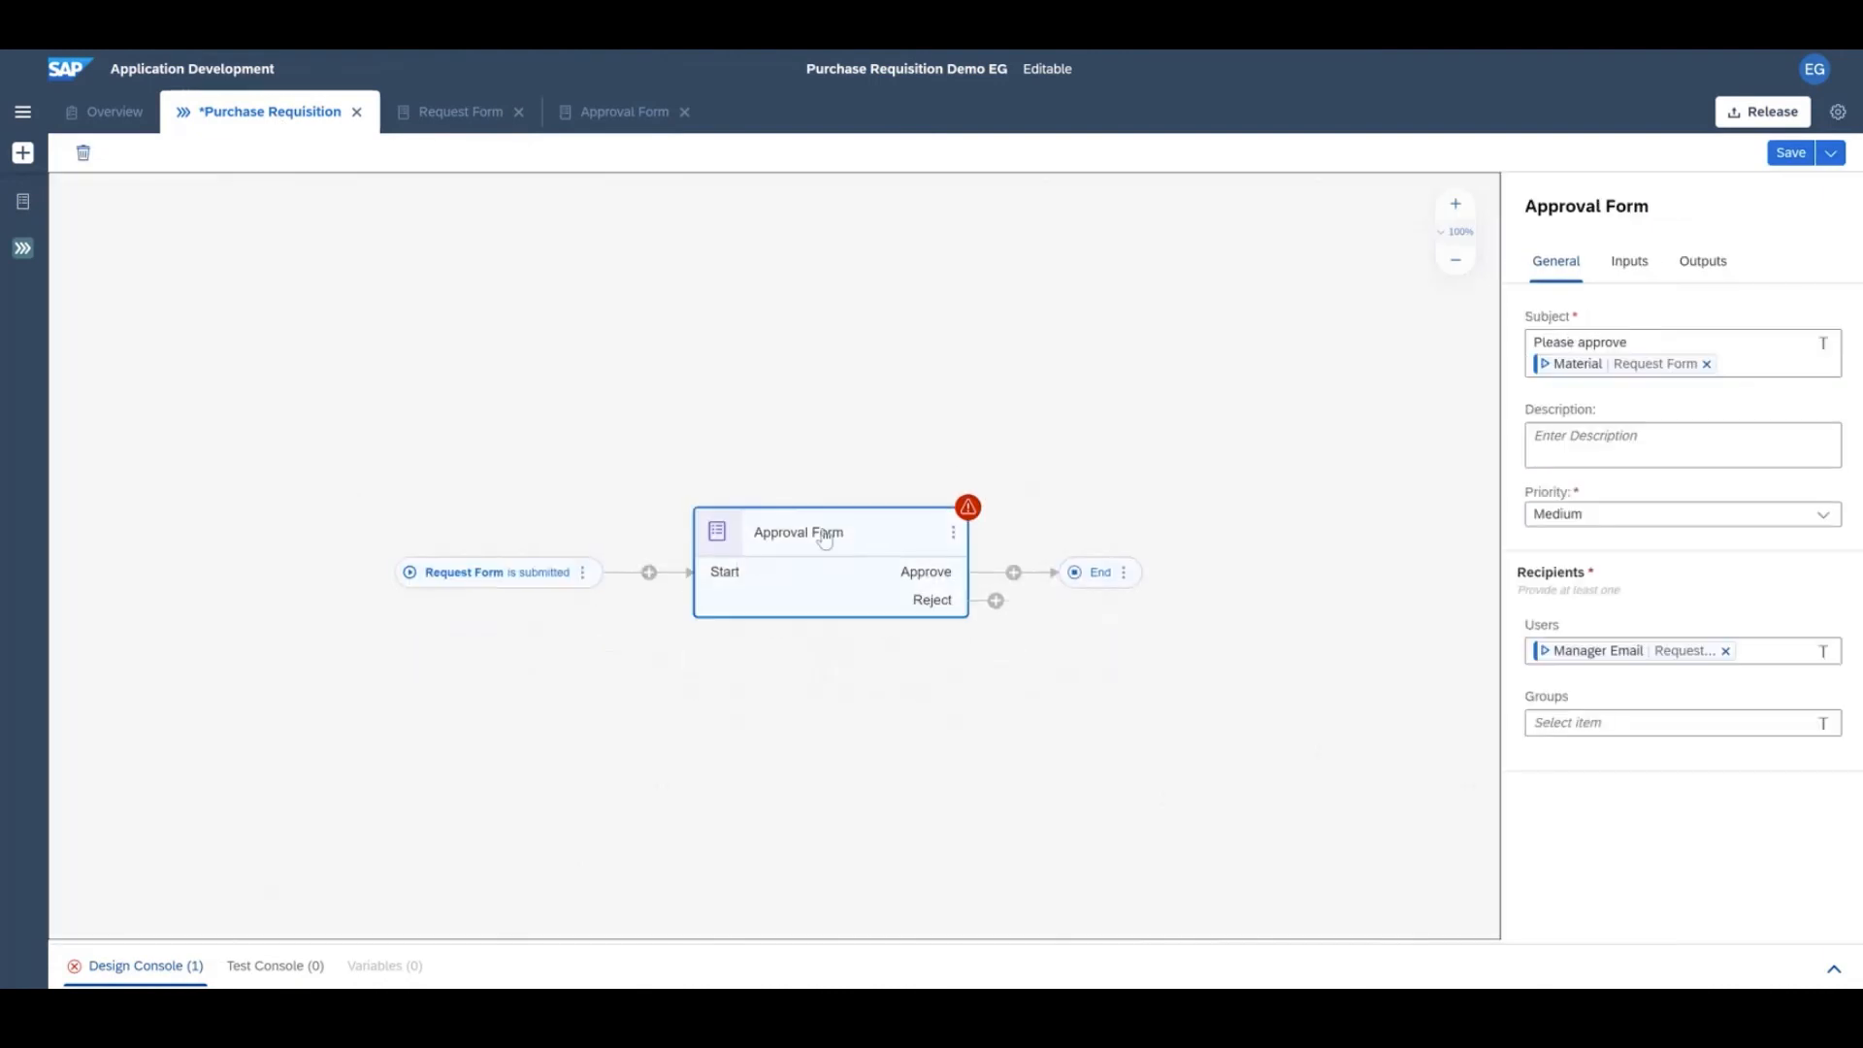
{"action": "left_click", "coordinate": [1628, 261]}
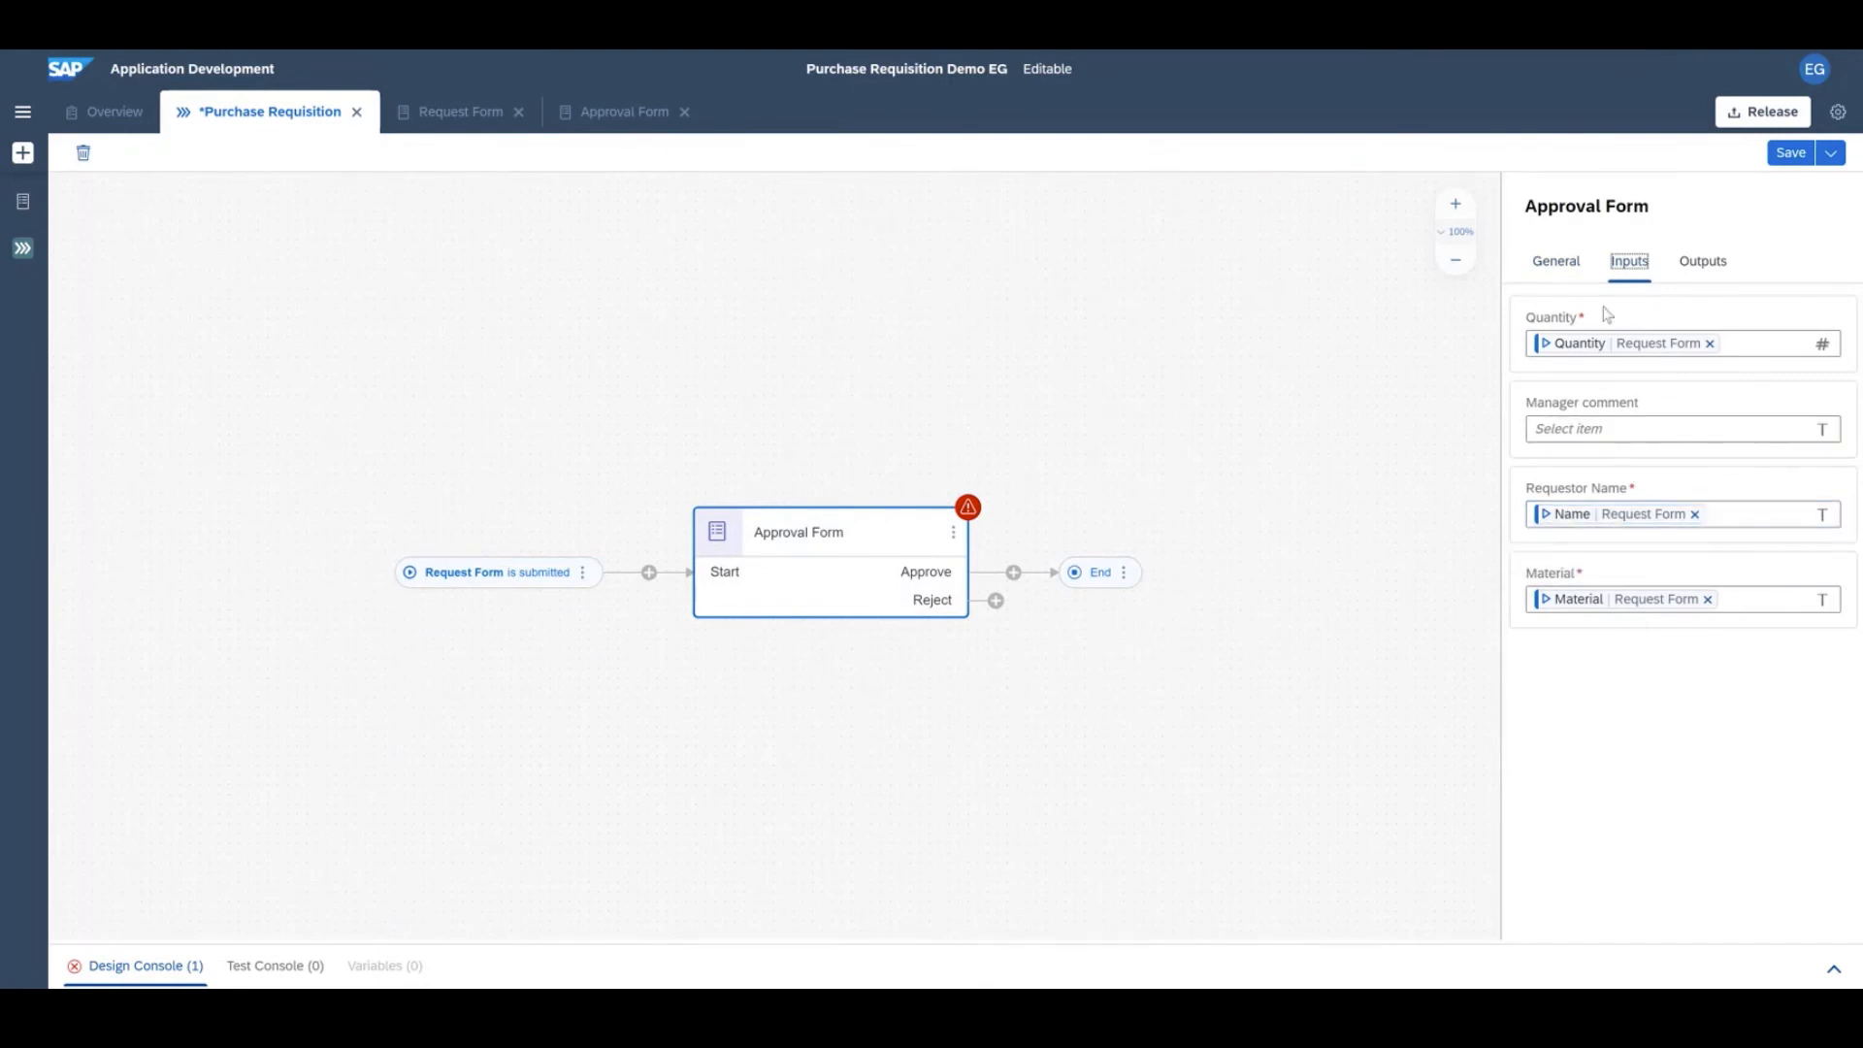
{"action": "left_click", "coordinate": [1702, 261]}
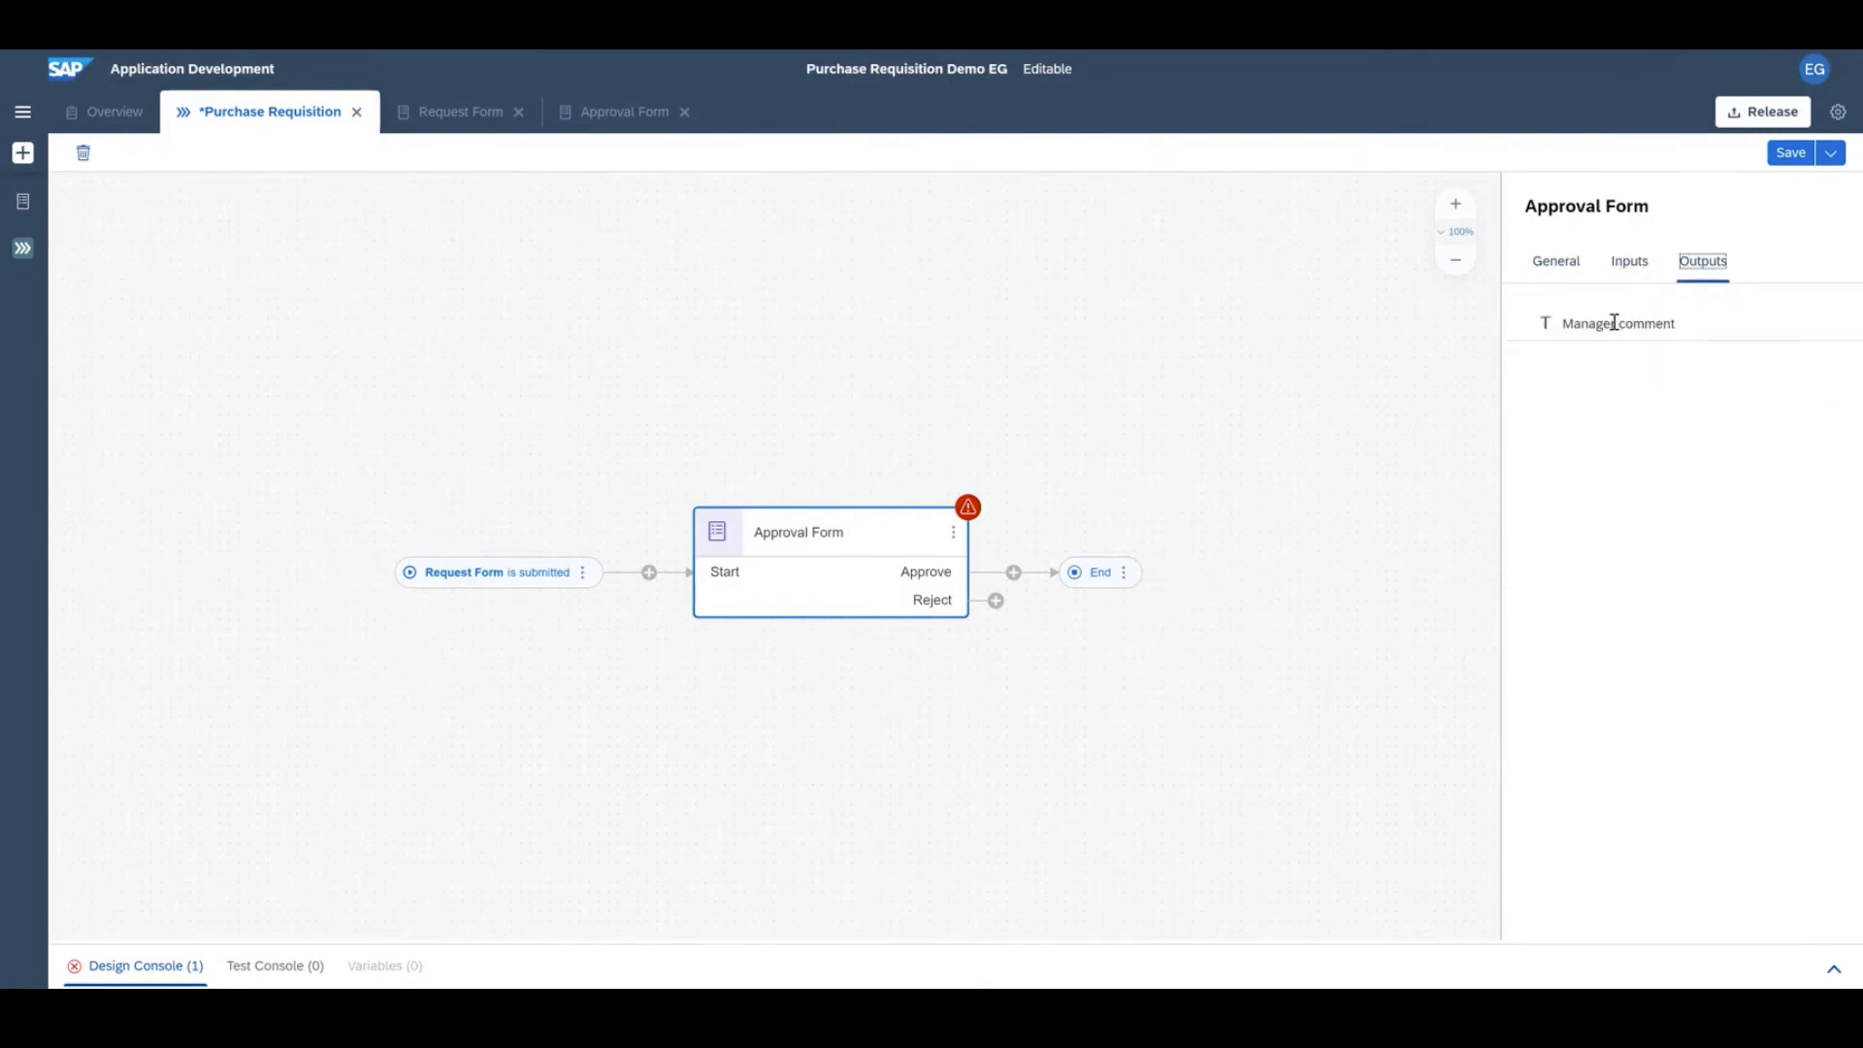
{"action": "left_click", "coordinate": [1629, 261]}
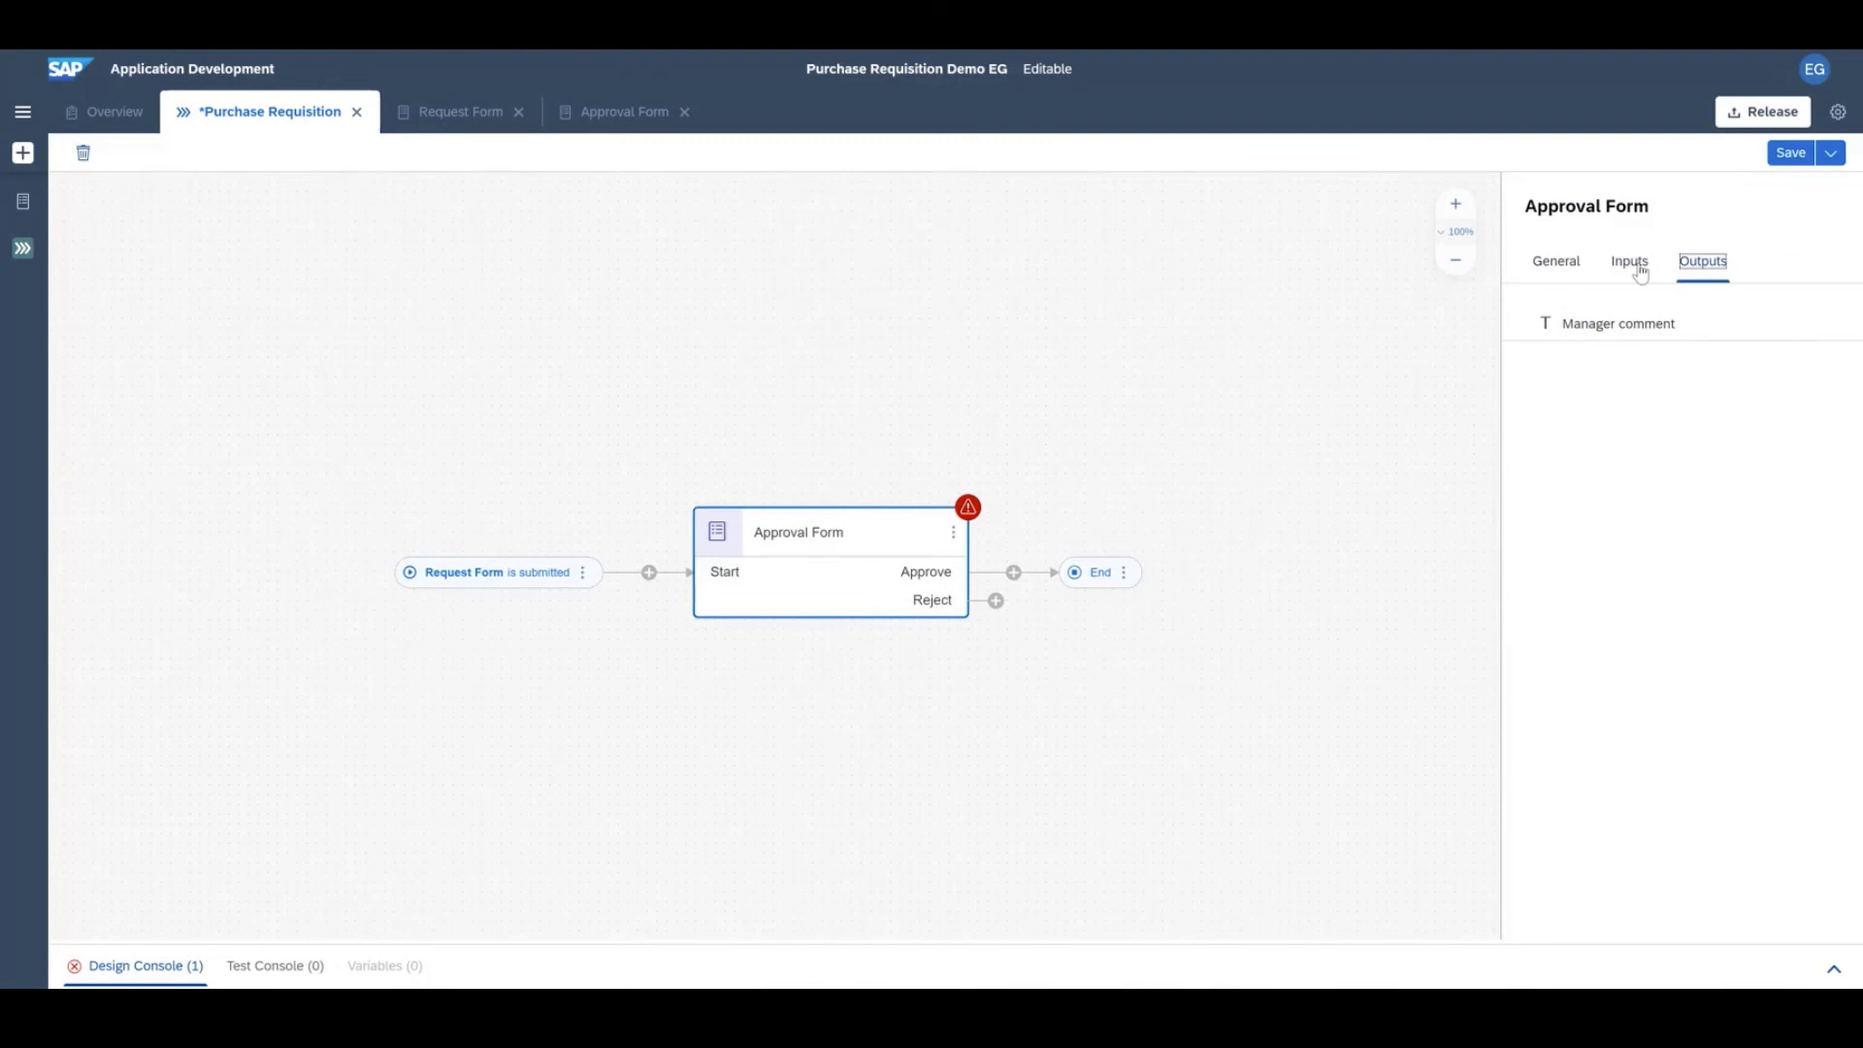
Add the Purchase Requisition action from the library after the Approve outcome
{"action": "left_click", "coordinate": [1013, 572]}
{"action": "mouse_move", "coordinate": [1081, 723]}
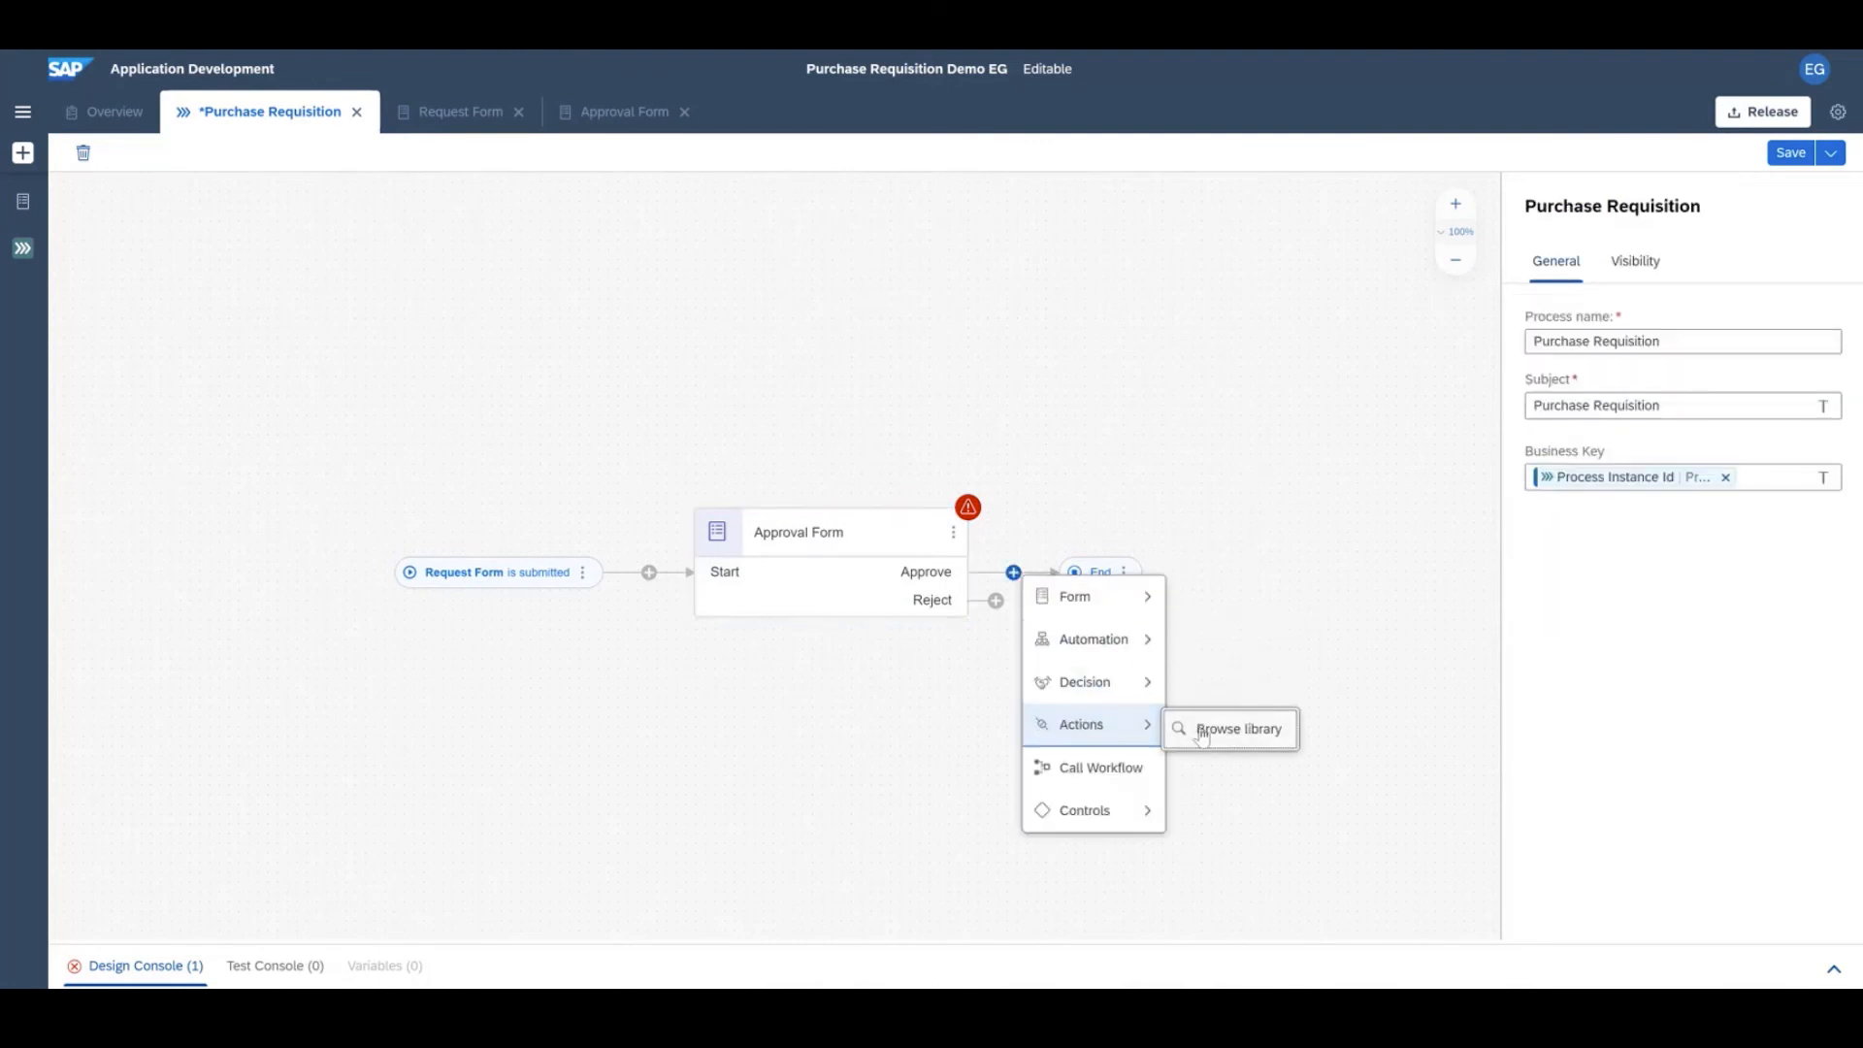
{"action": "left_click", "coordinate": [1202, 730]}
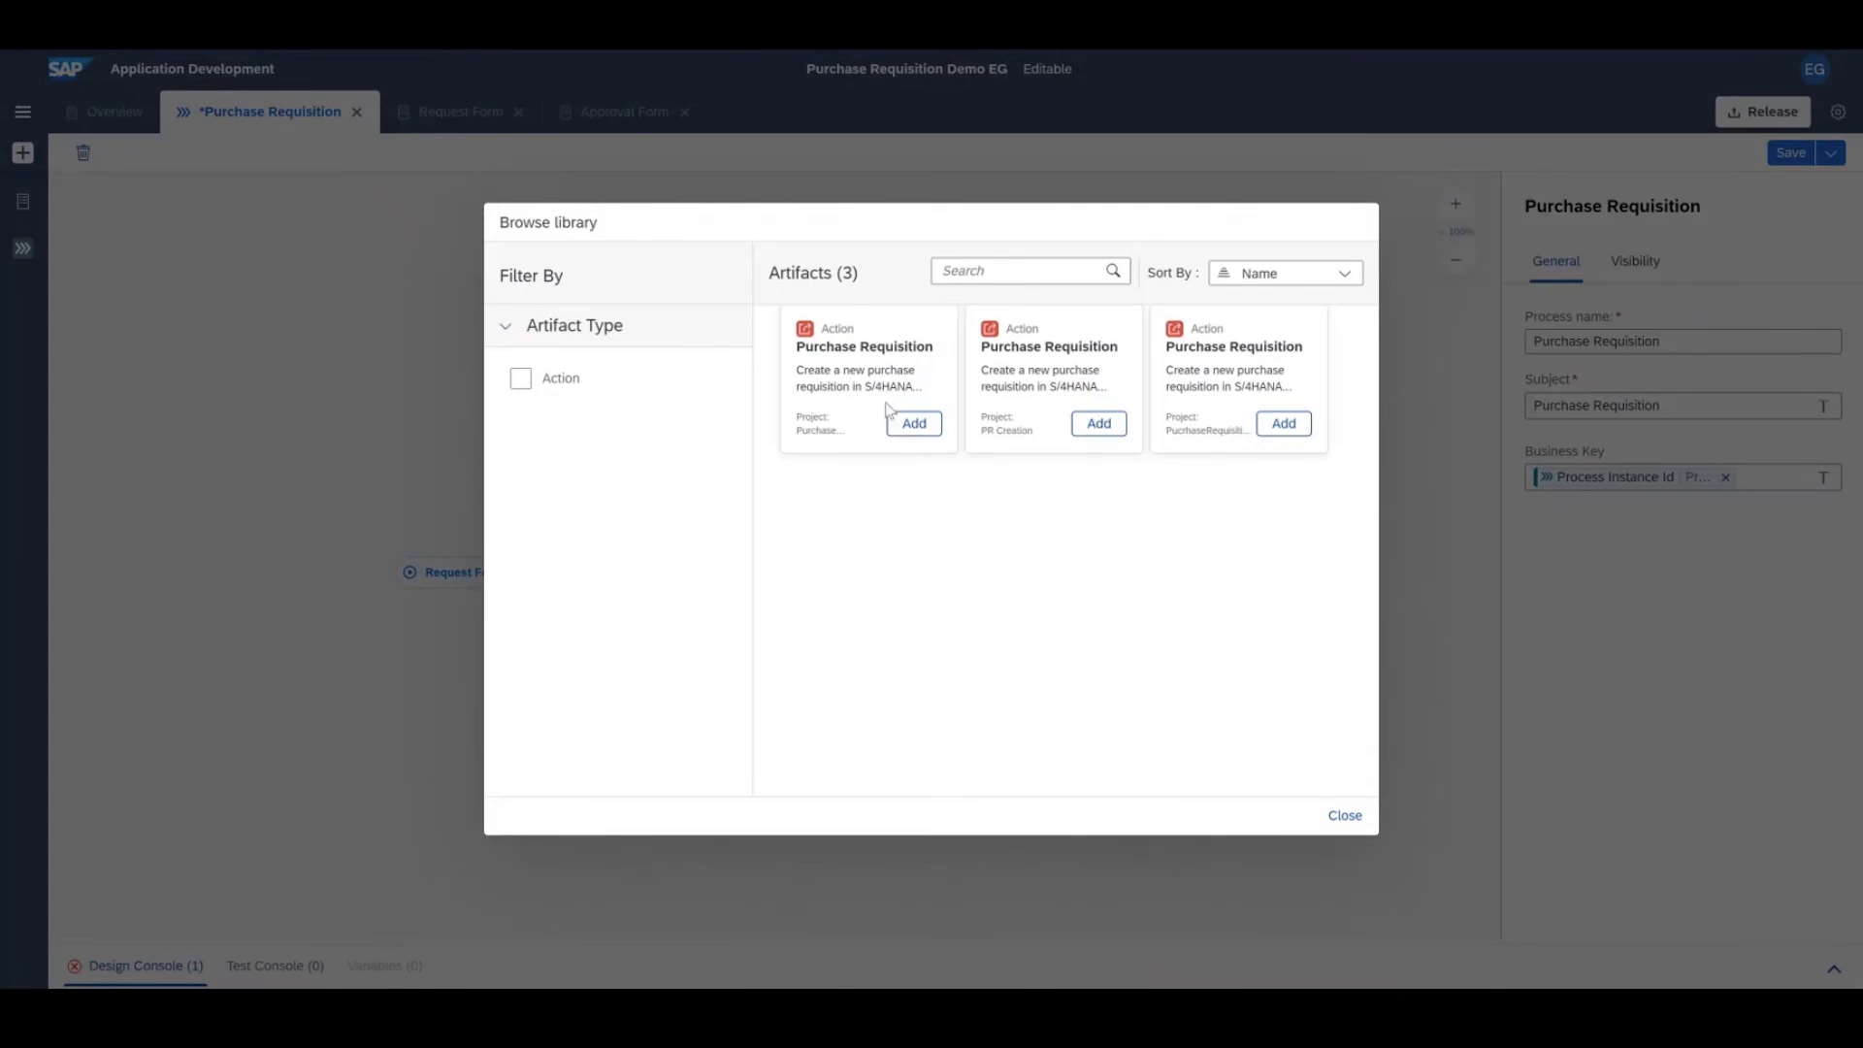
{"action": "left_click", "coordinate": [912, 422]}
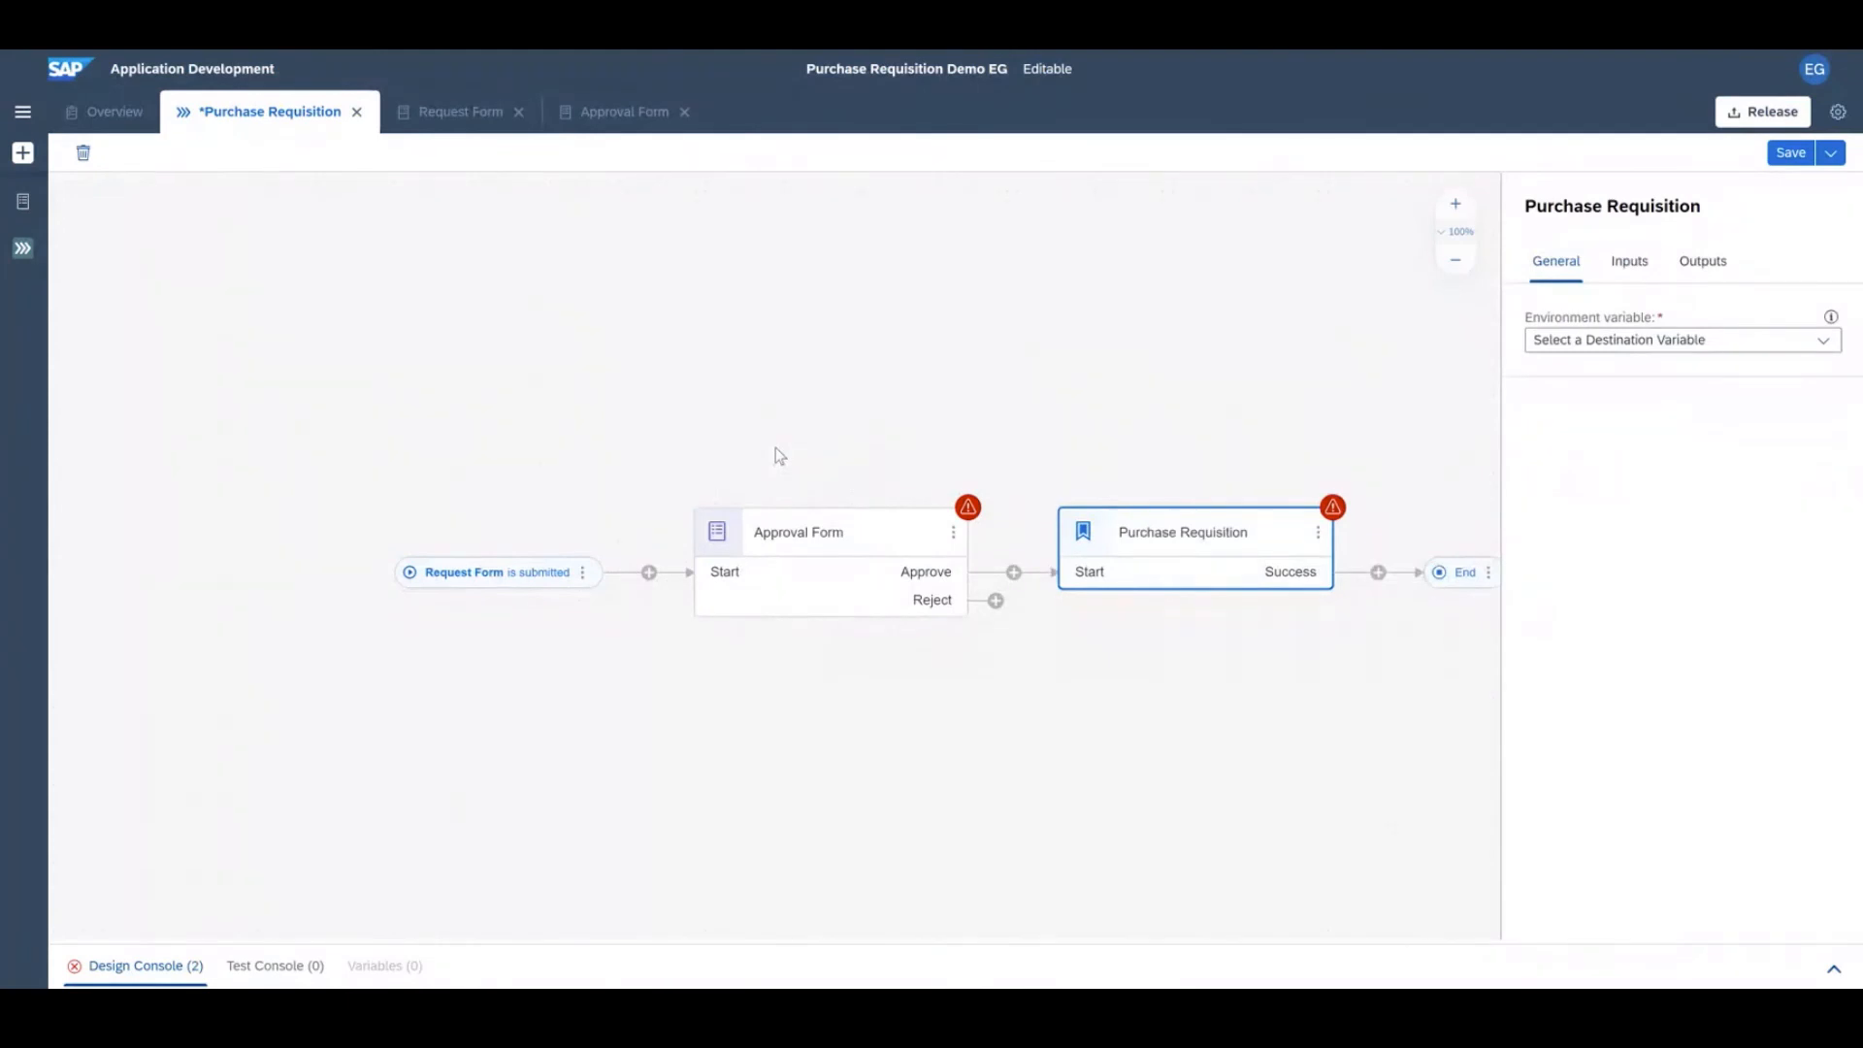
{"action": "left_click", "coordinate": [1715, 344]}
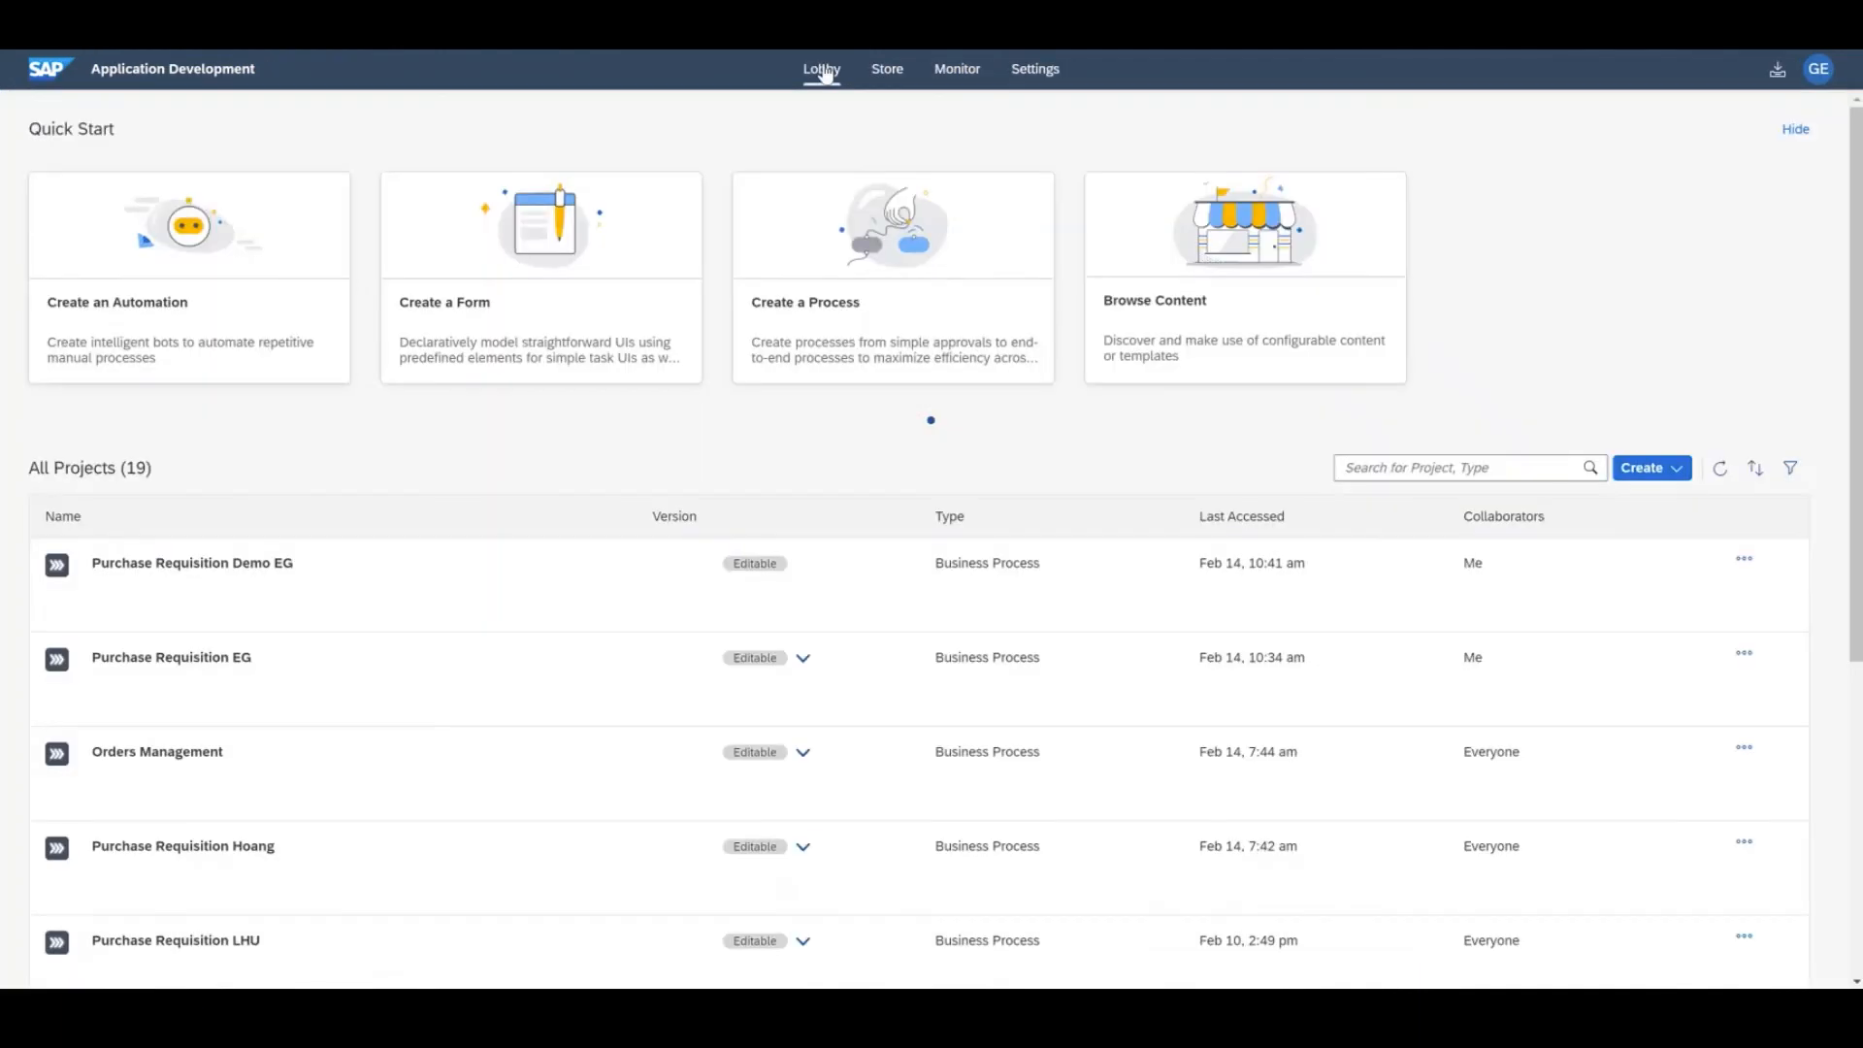
{"action": "left_click", "coordinate": [1034, 69]}
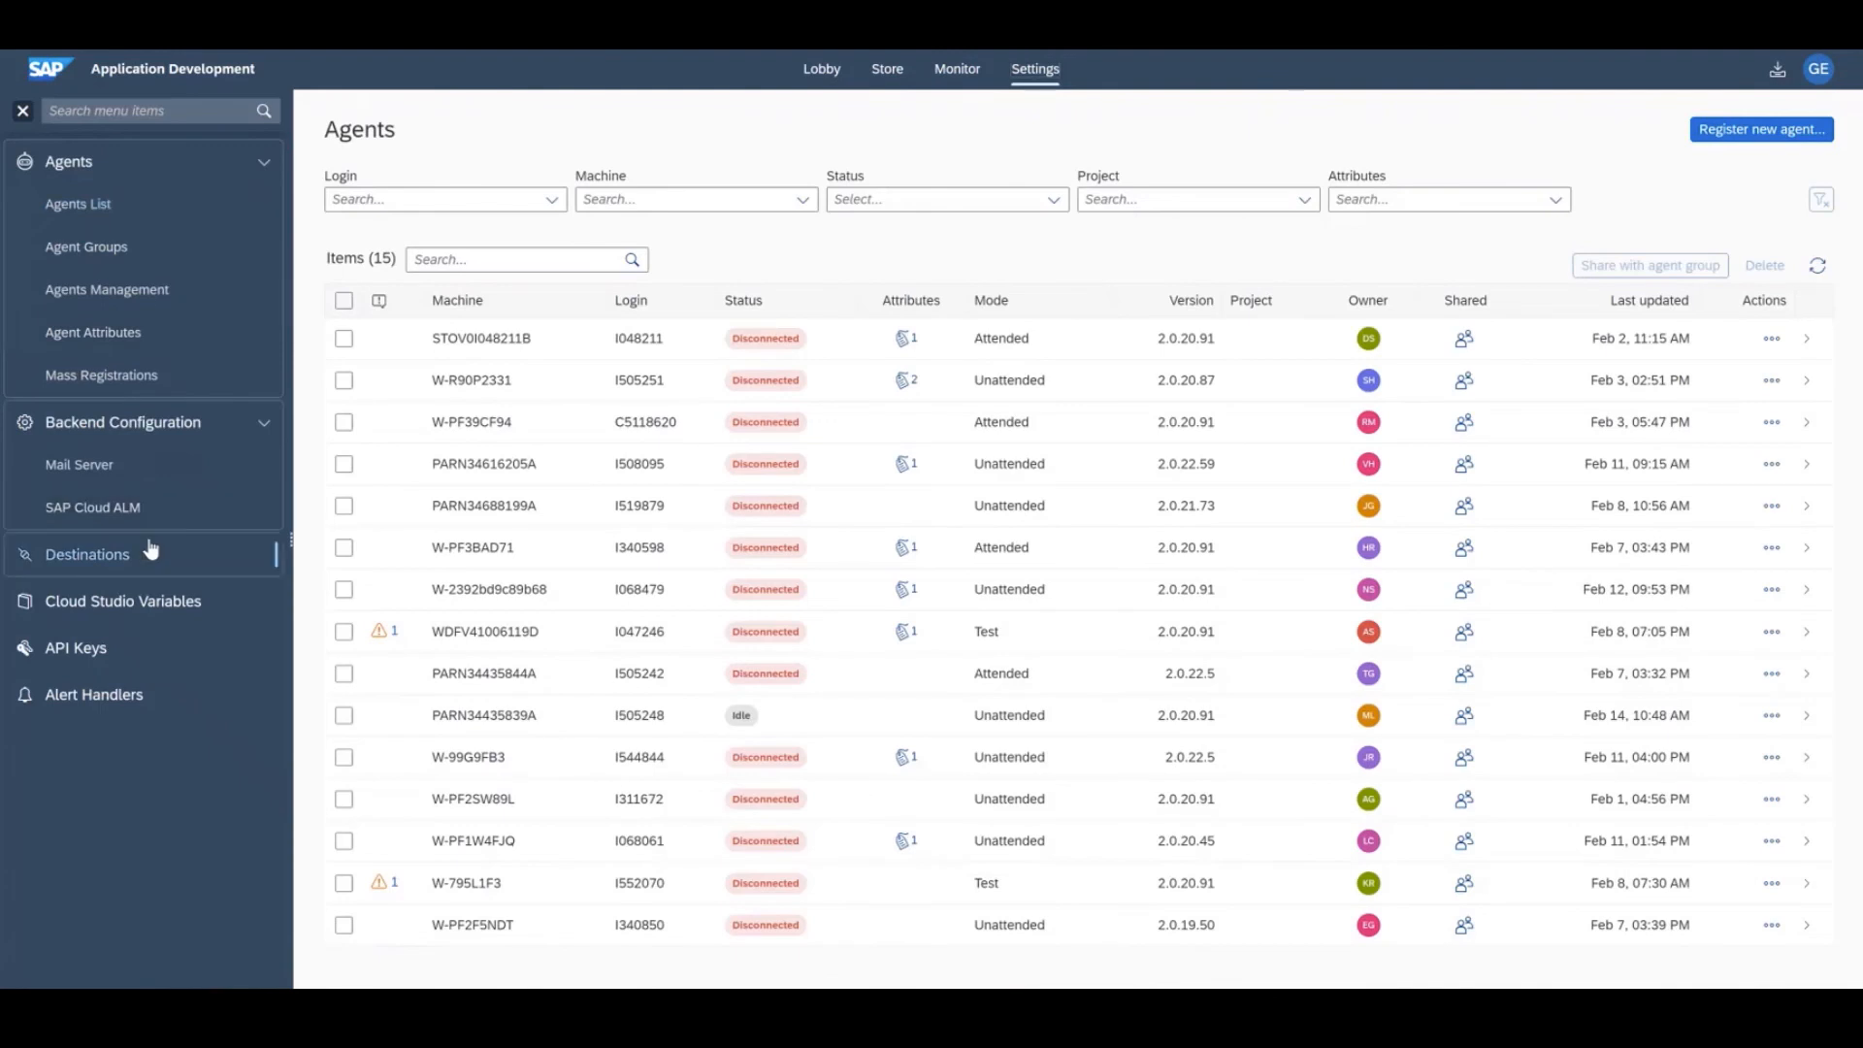
{"action": "left_click", "coordinate": [88, 554]}
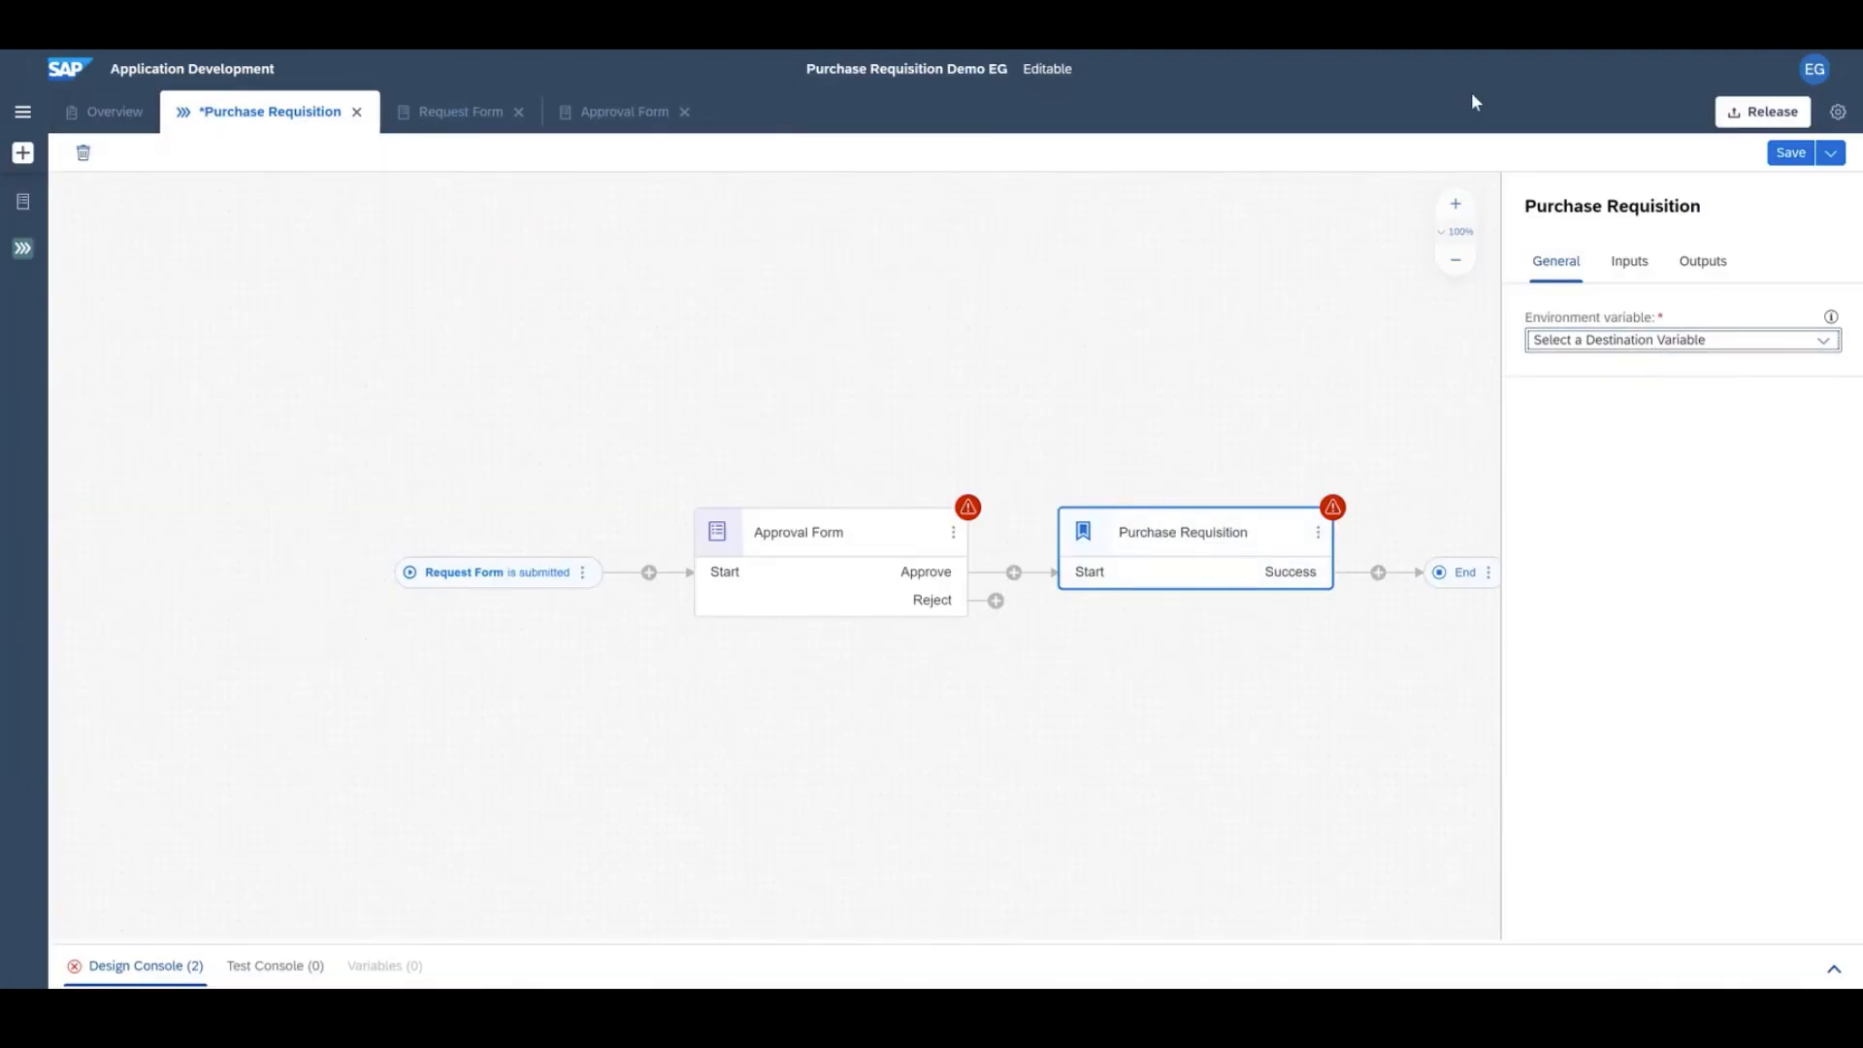
Create a project environment variable ERP of type Destination
{"action": "left_click", "coordinate": [1836, 112]}
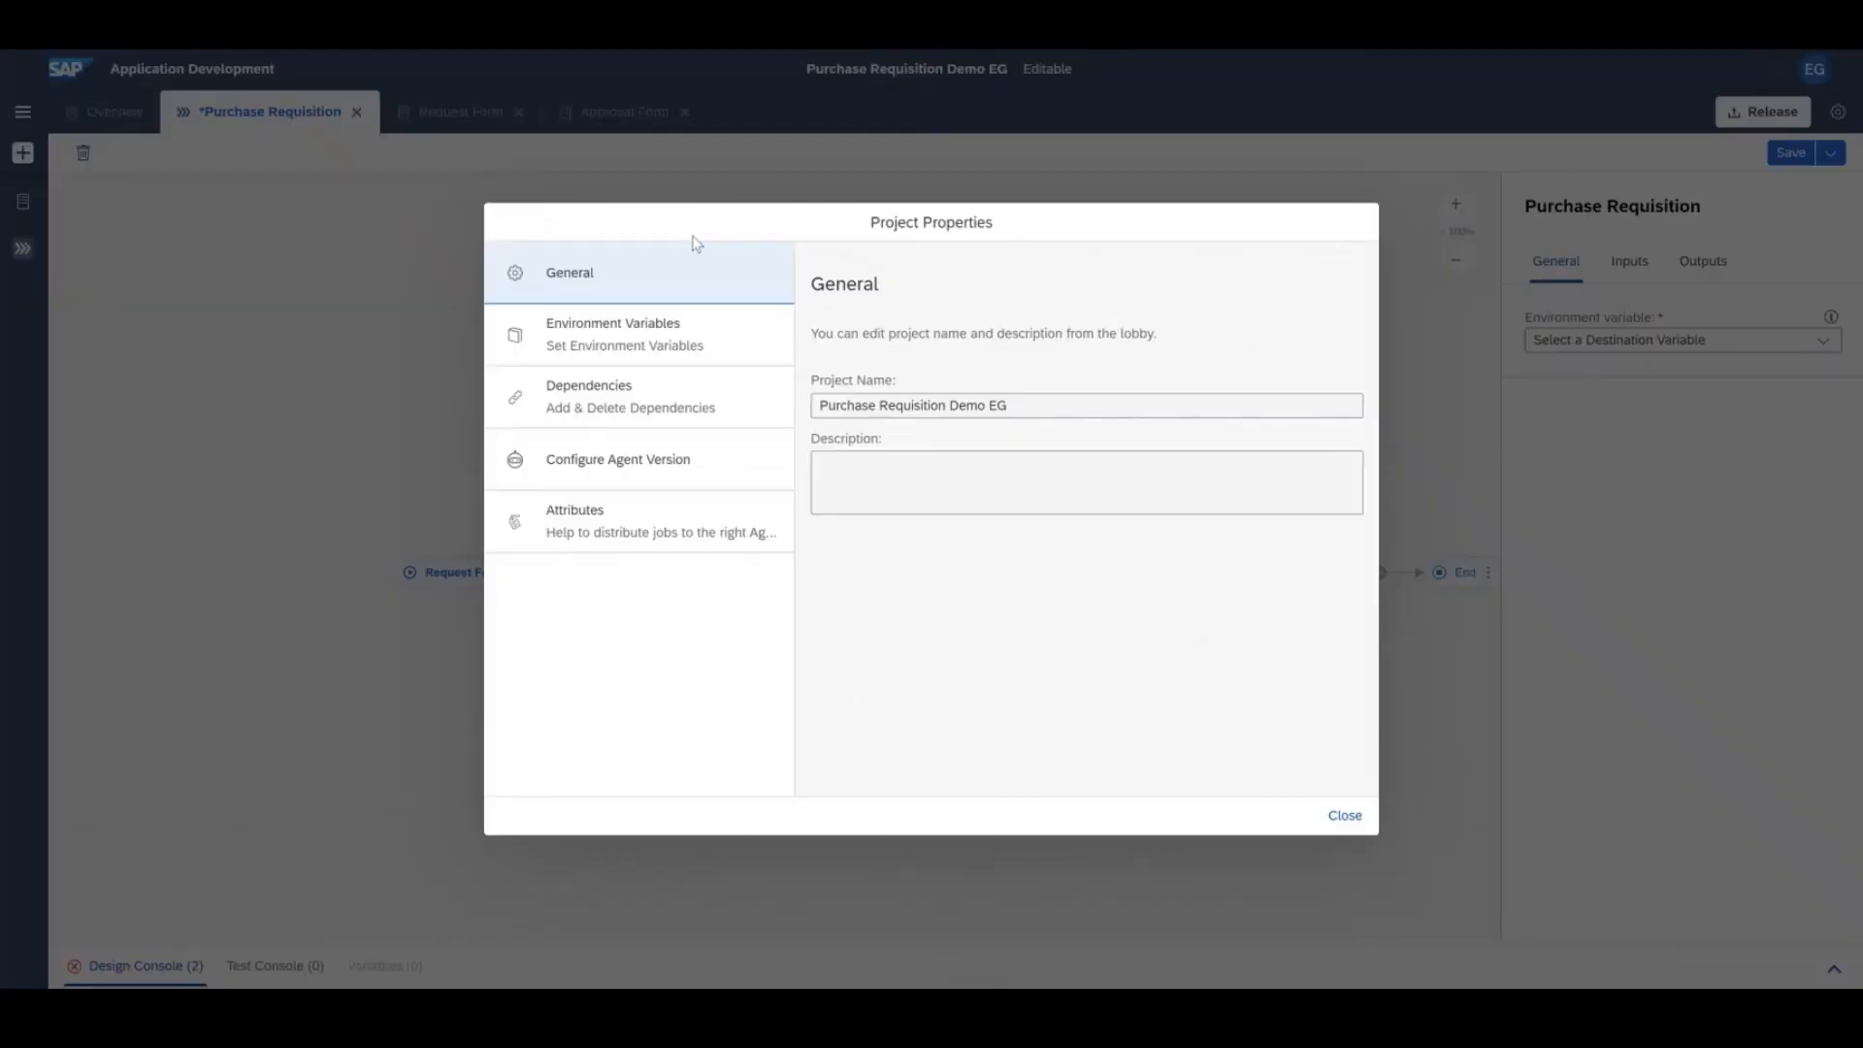
{"action": "left_click", "coordinate": [623, 335]}
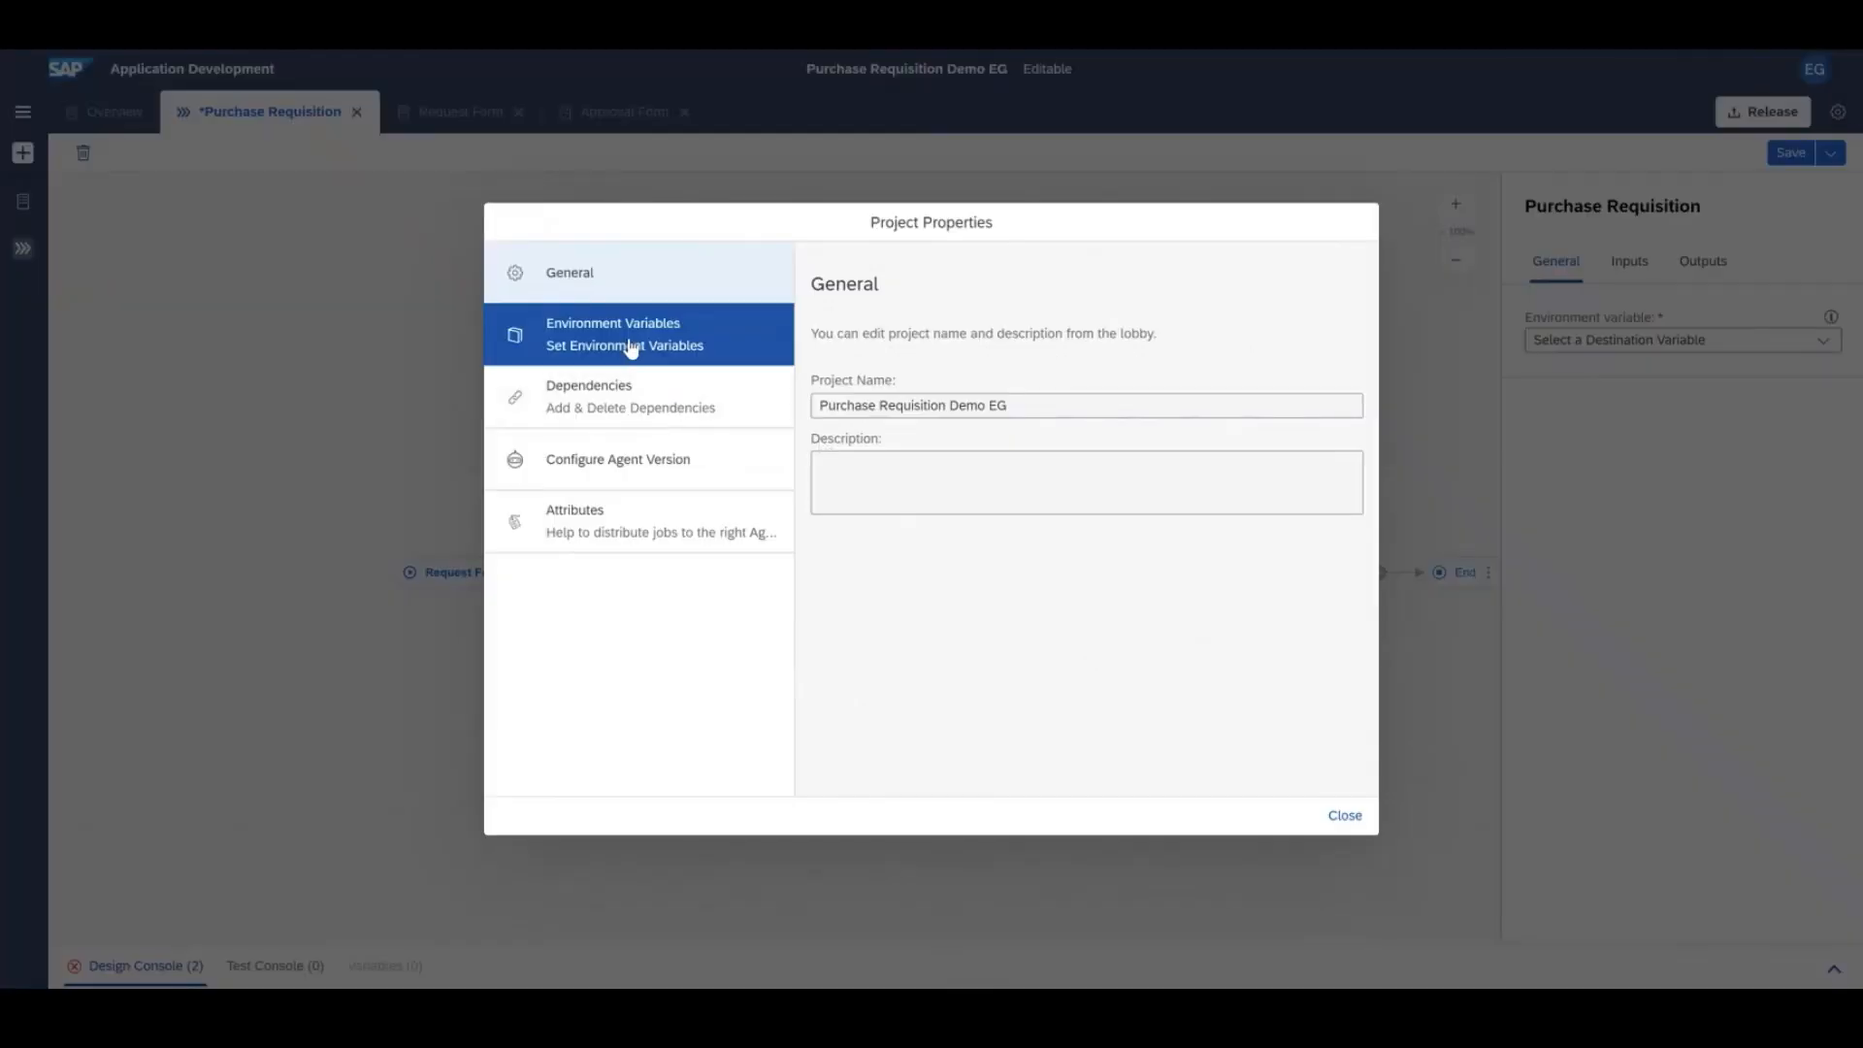
{"action": "left_click", "coordinate": [1311, 362]}
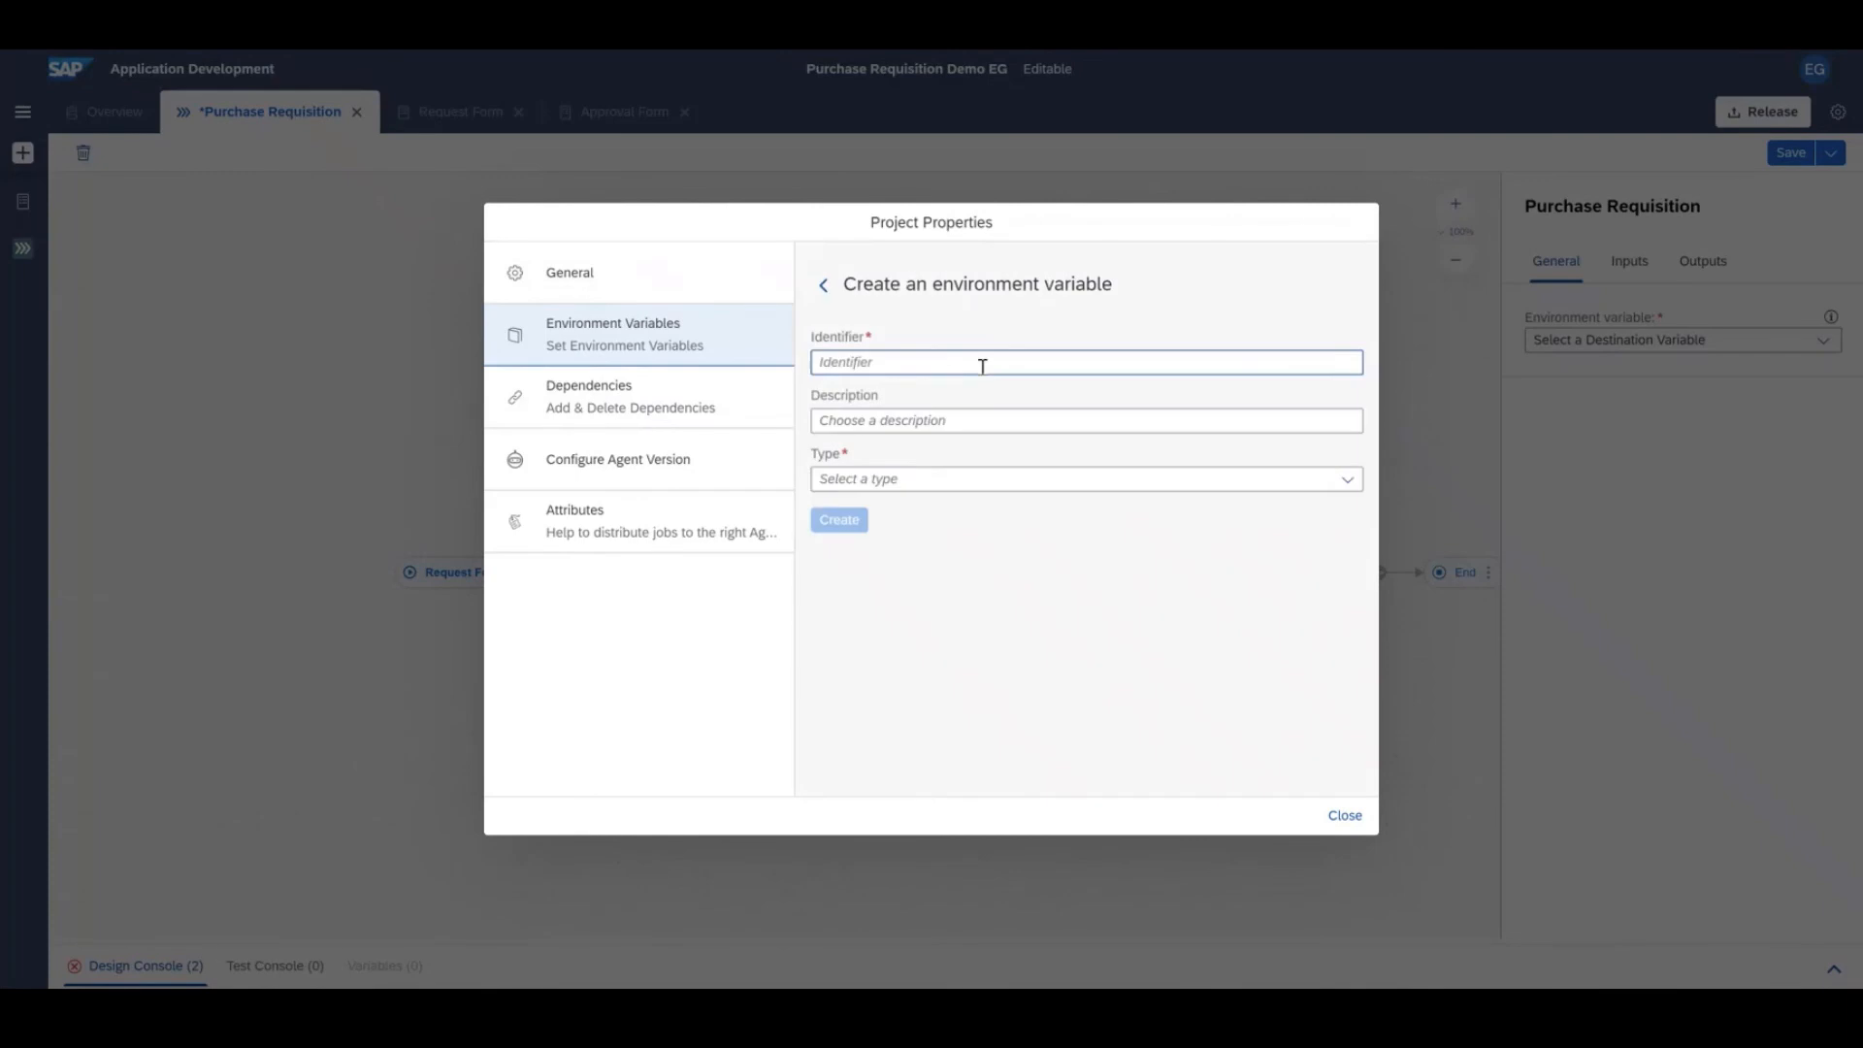
{"action": "left_click", "coordinate": [980, 364]}
{"action": "type", "text": "ERP"}
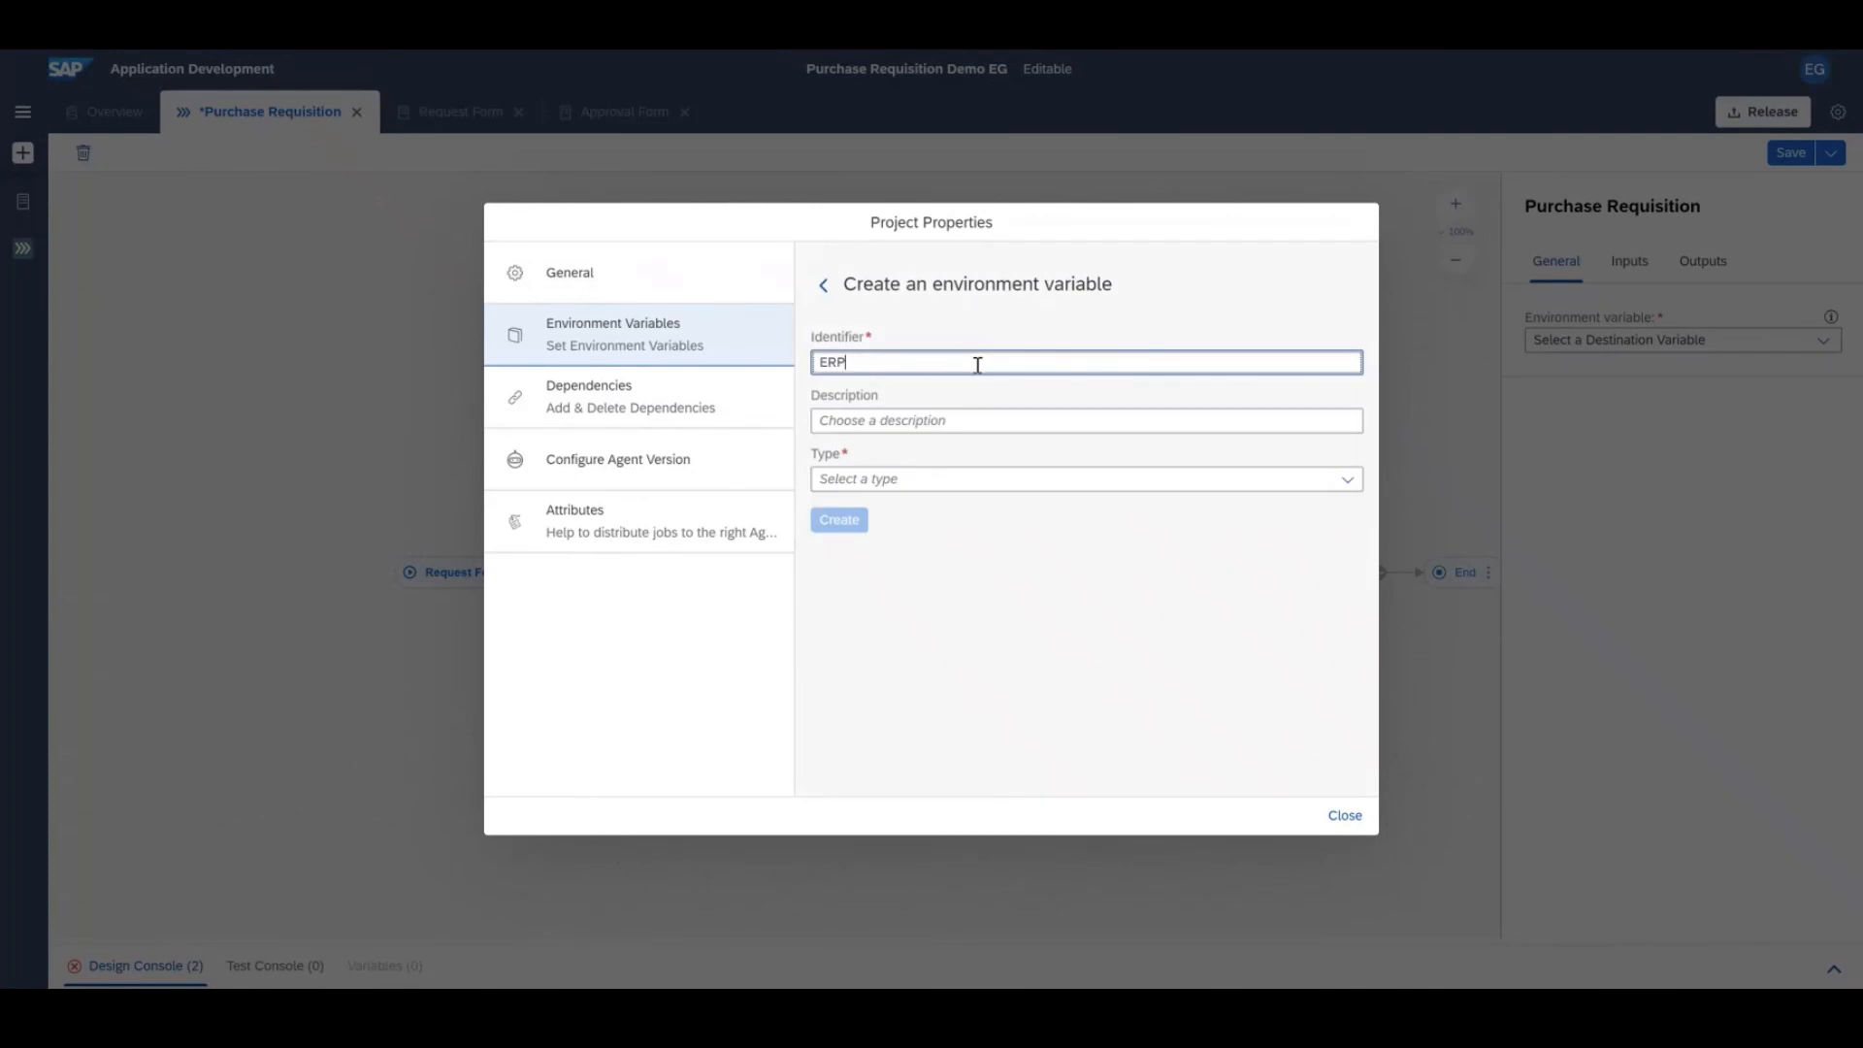
{"action": "left_click", "coordinate": [873, 479]}
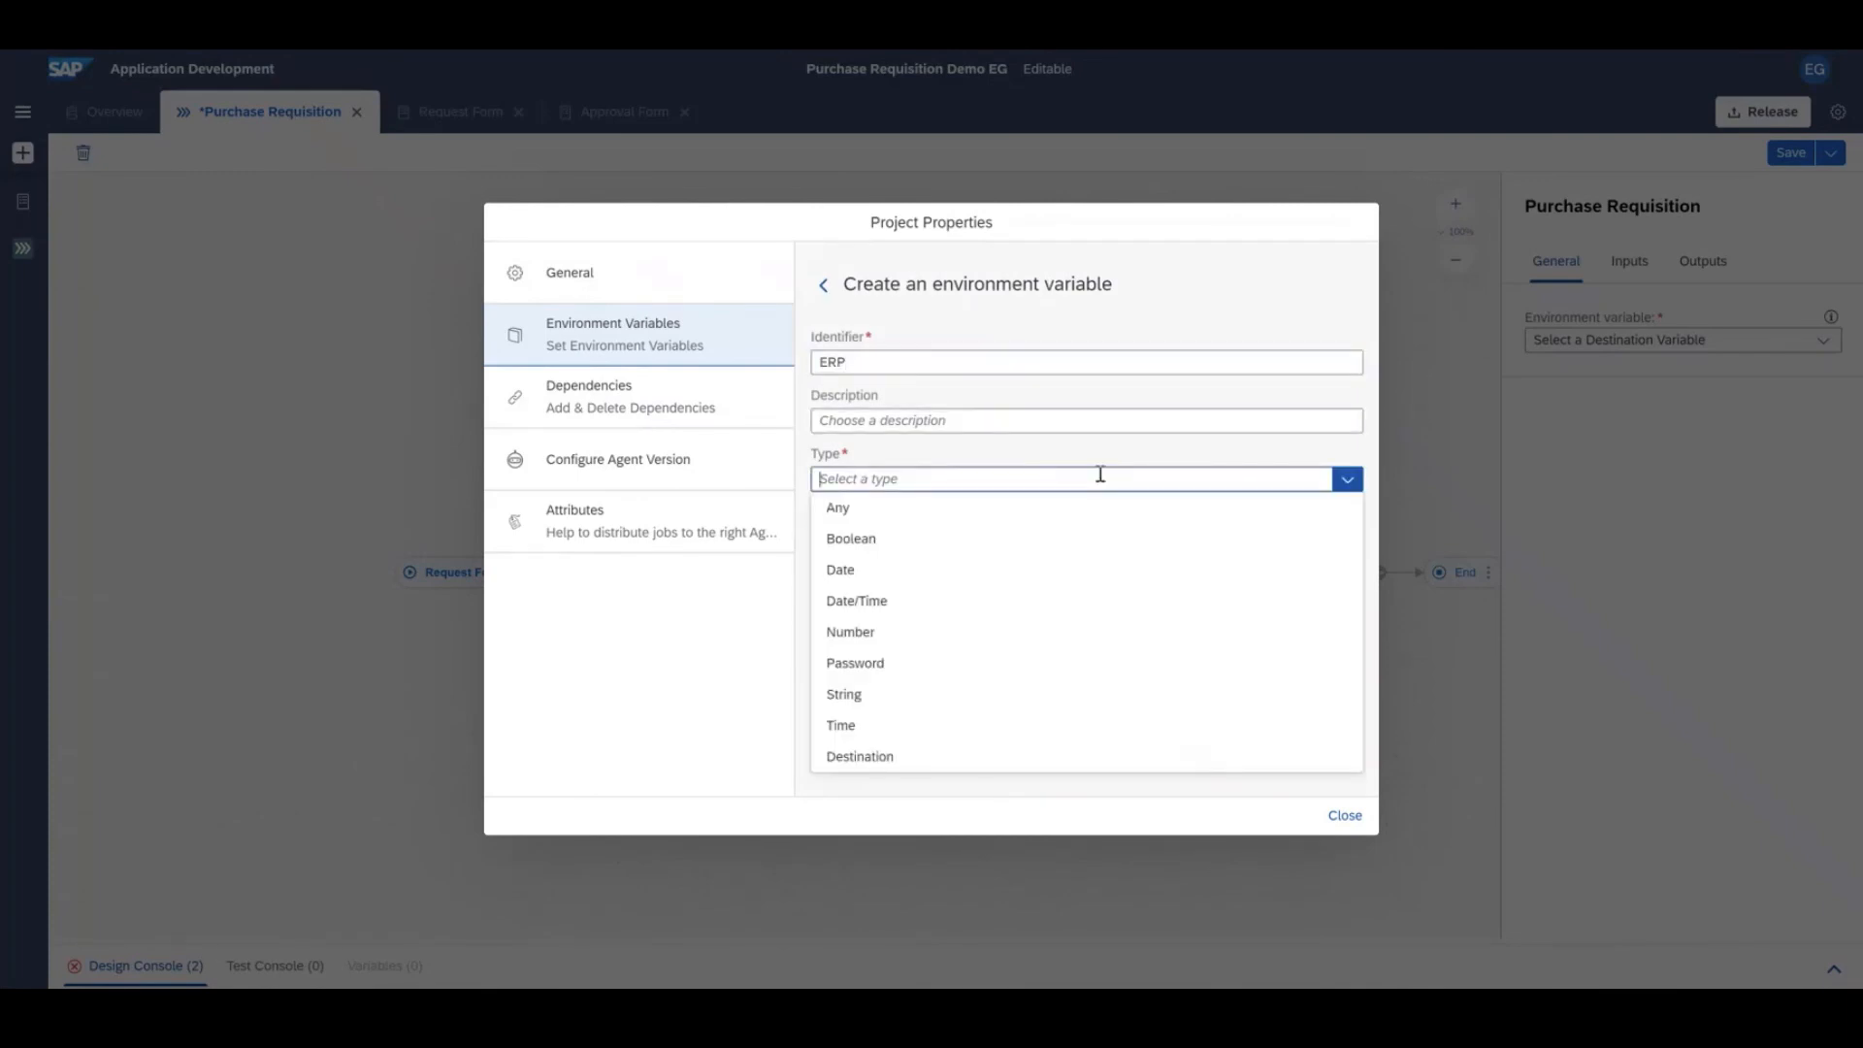
{"action": "left_click", "coordinate": [858, 756]}
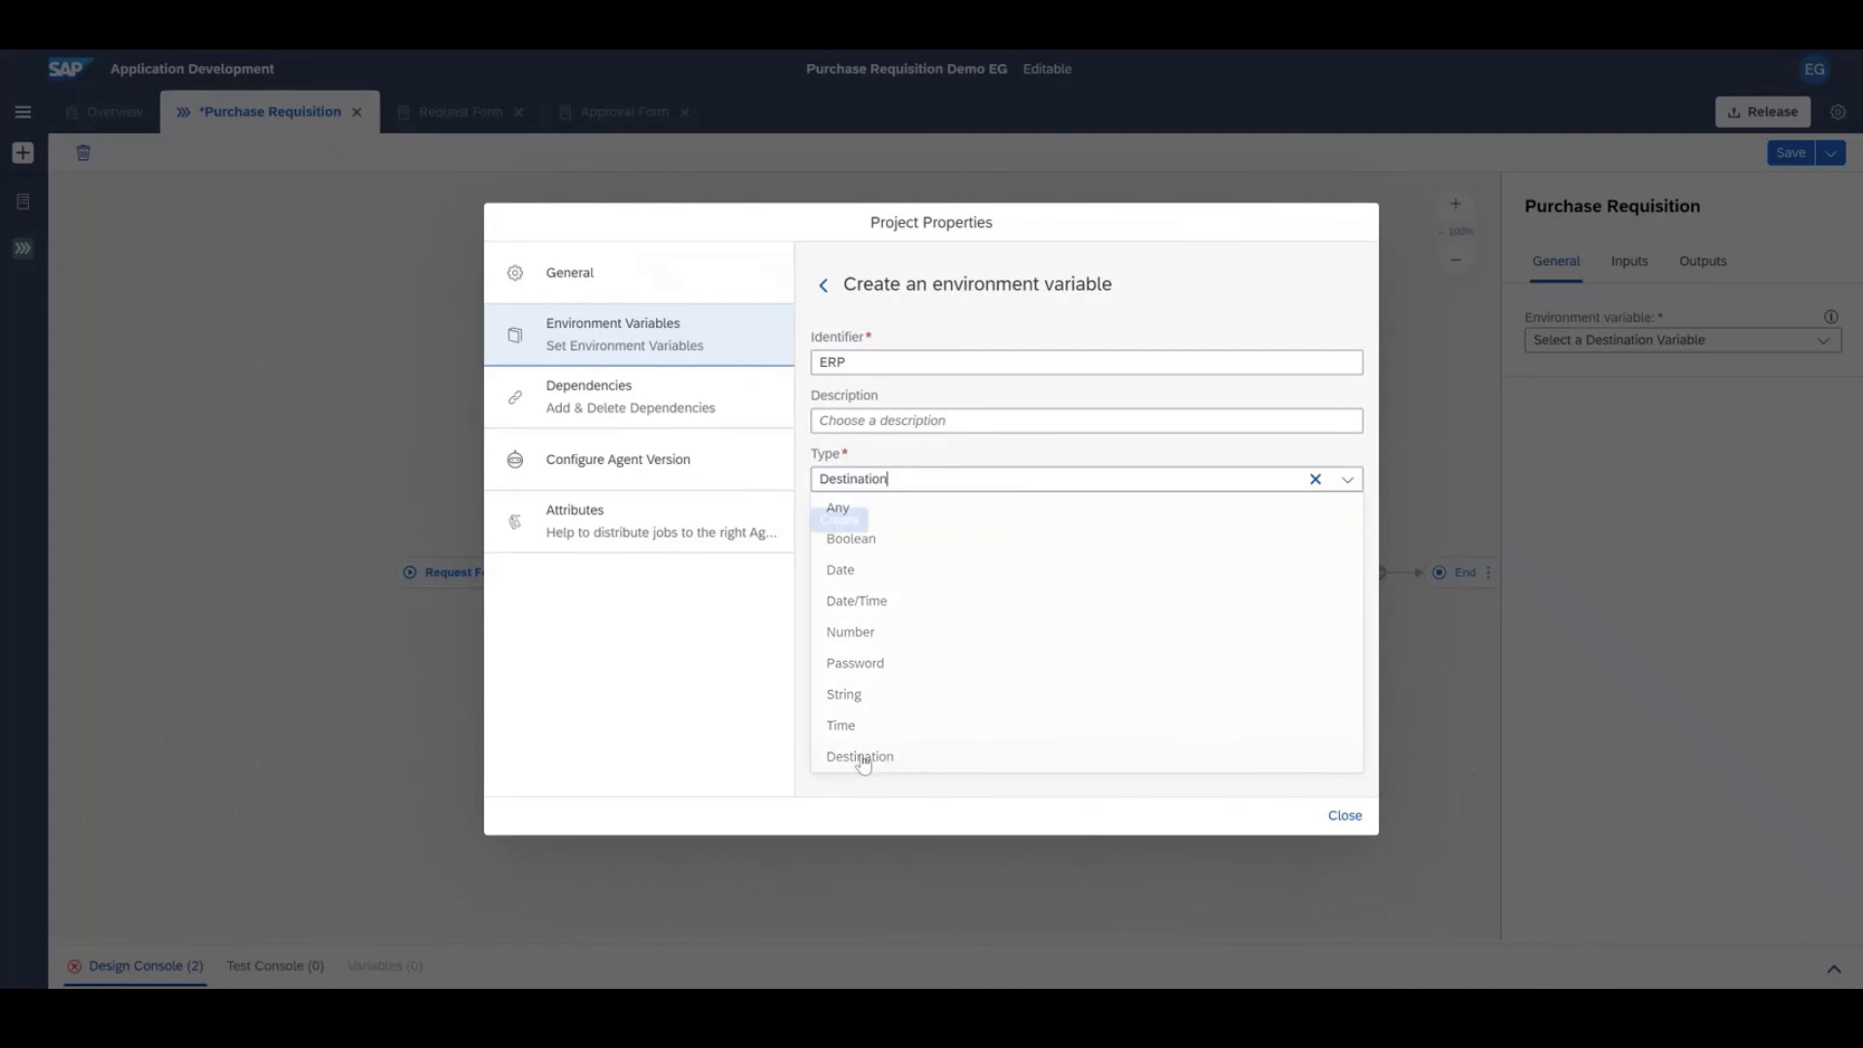
{"action": "left_click", "coordinate": [839, 520]}
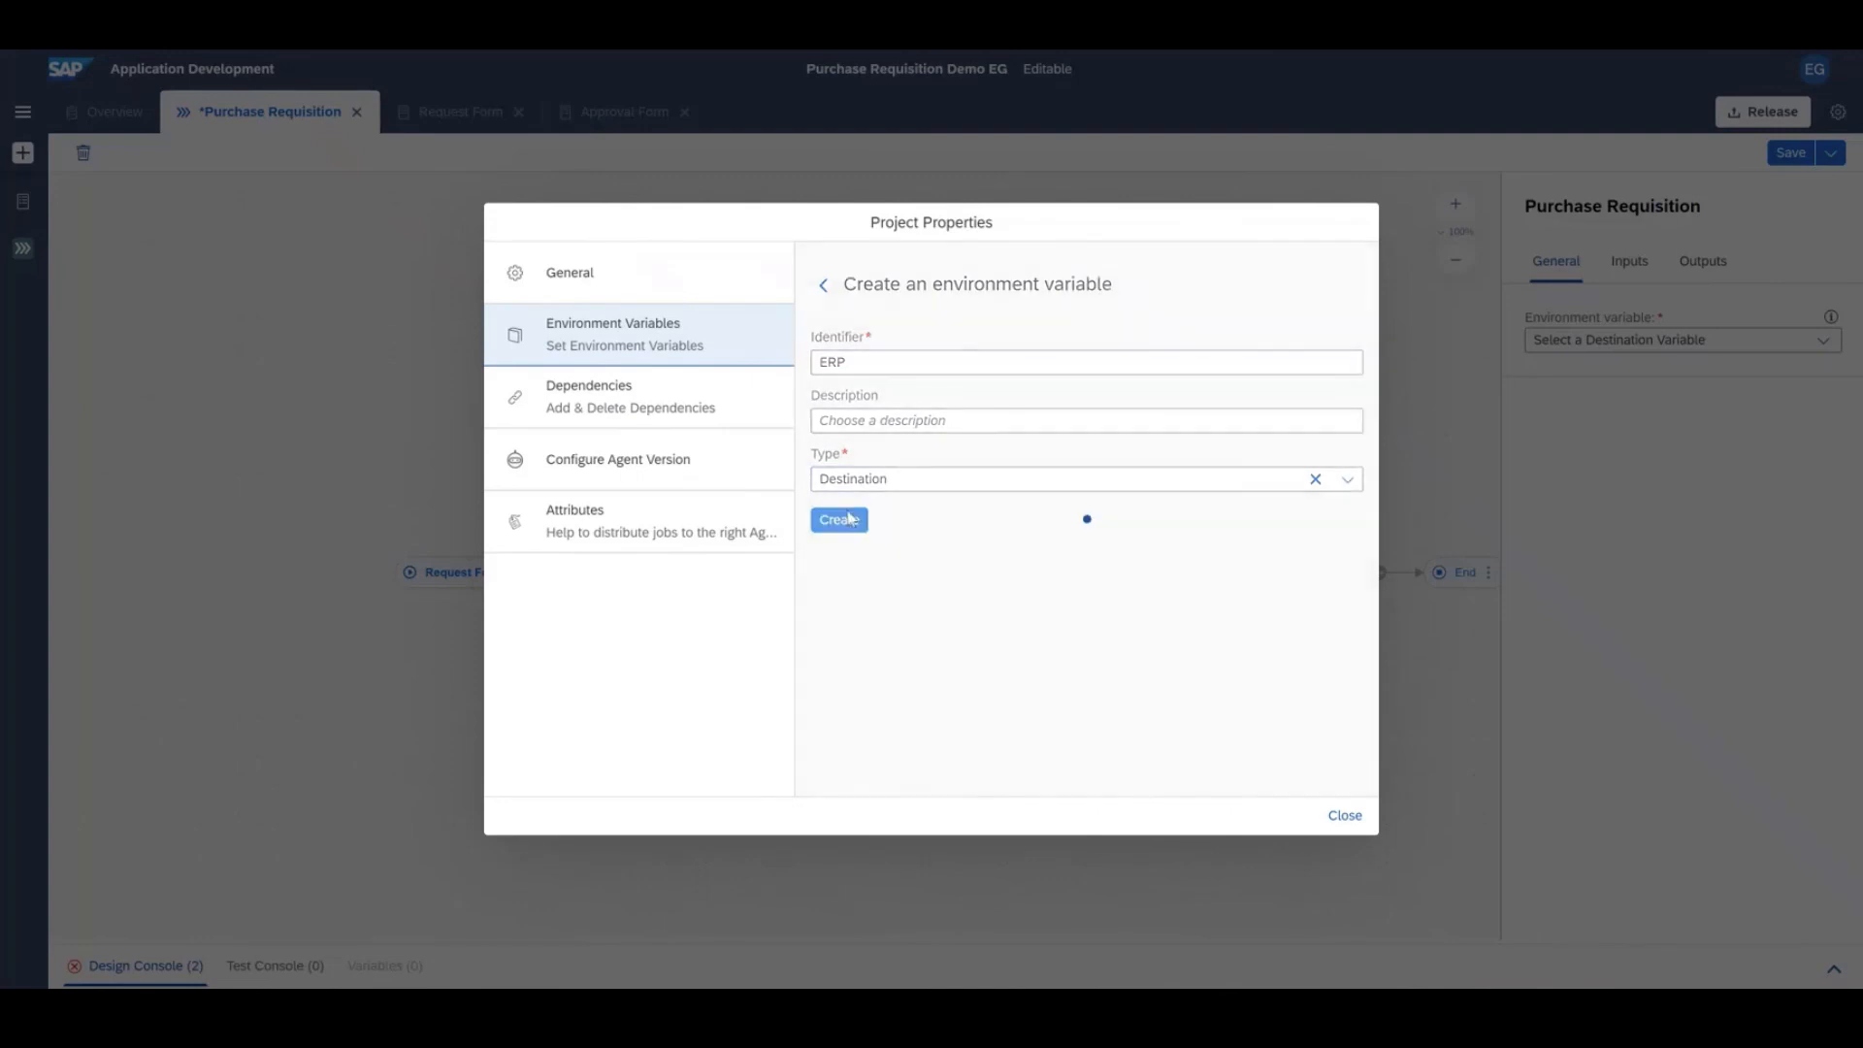
{"action": "left_click", "coordinate": [1345, 815]}
{"action": "left_click", "coordinate": [1629, 260]}
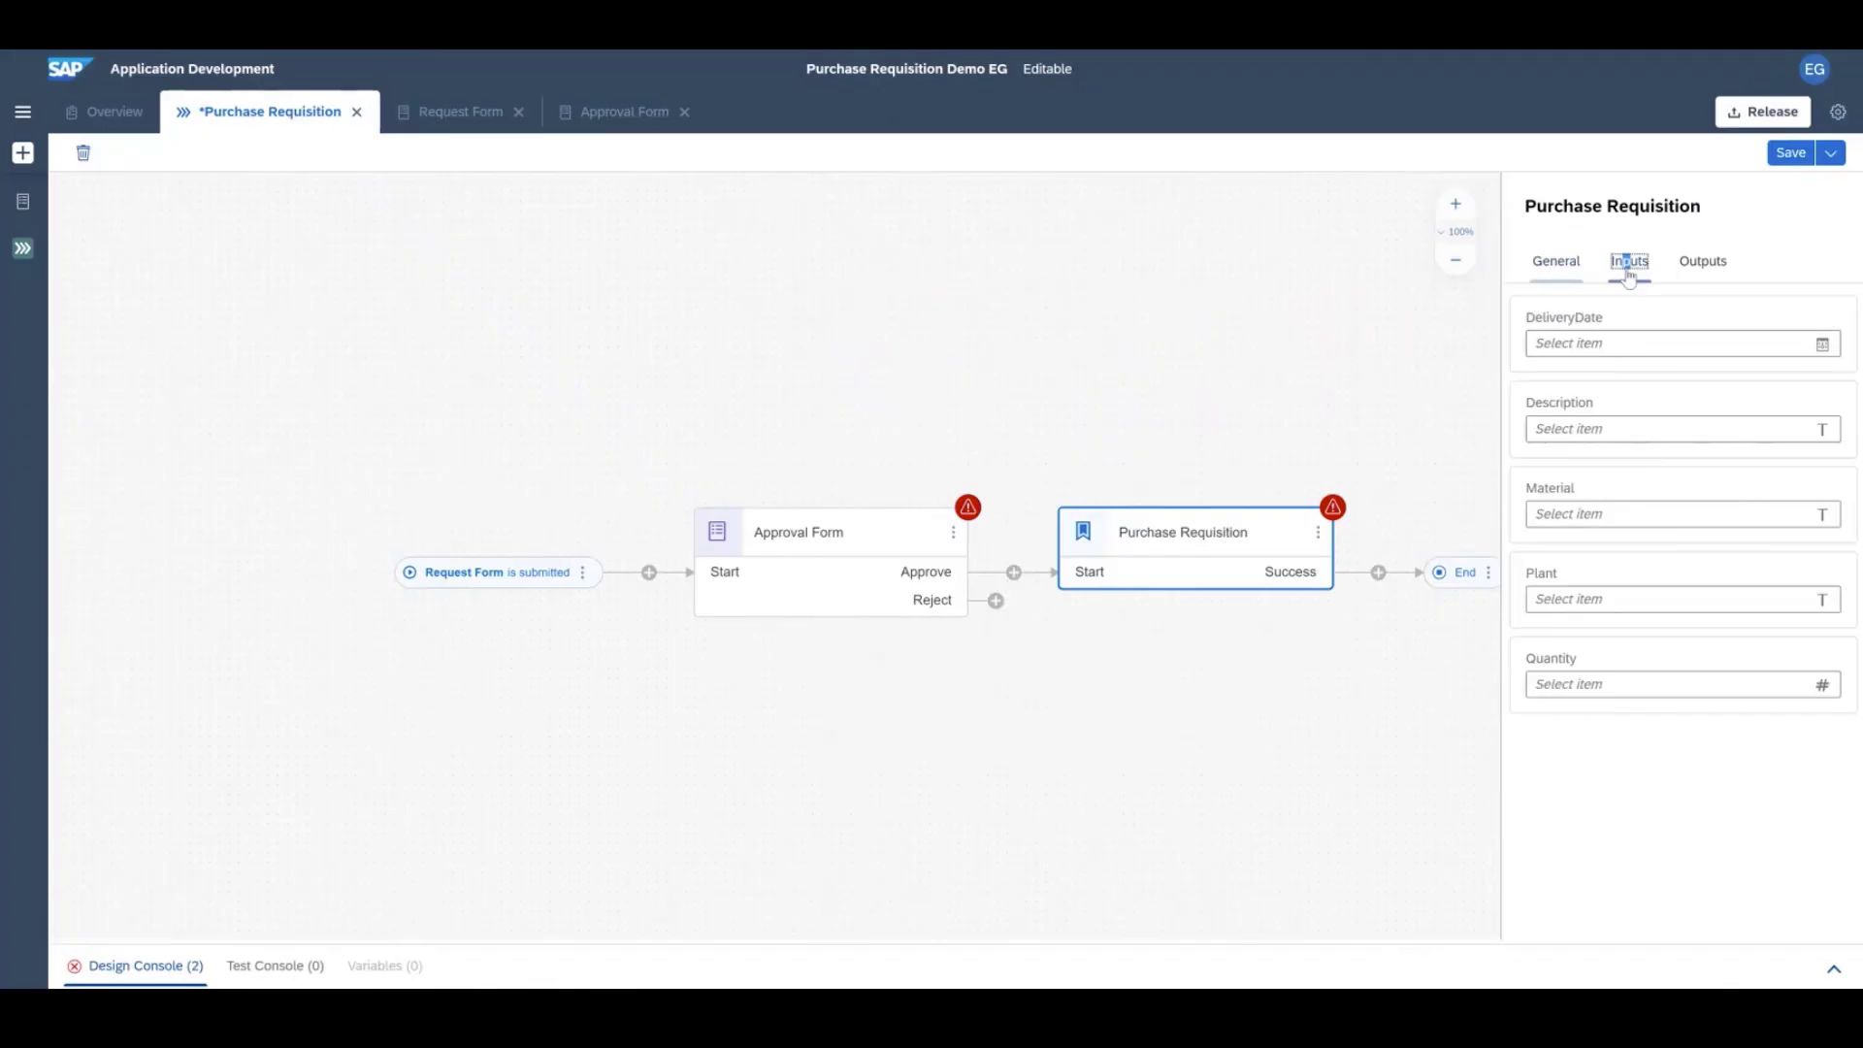
{"action": "left_click", "coordinate": [1598, 343]}
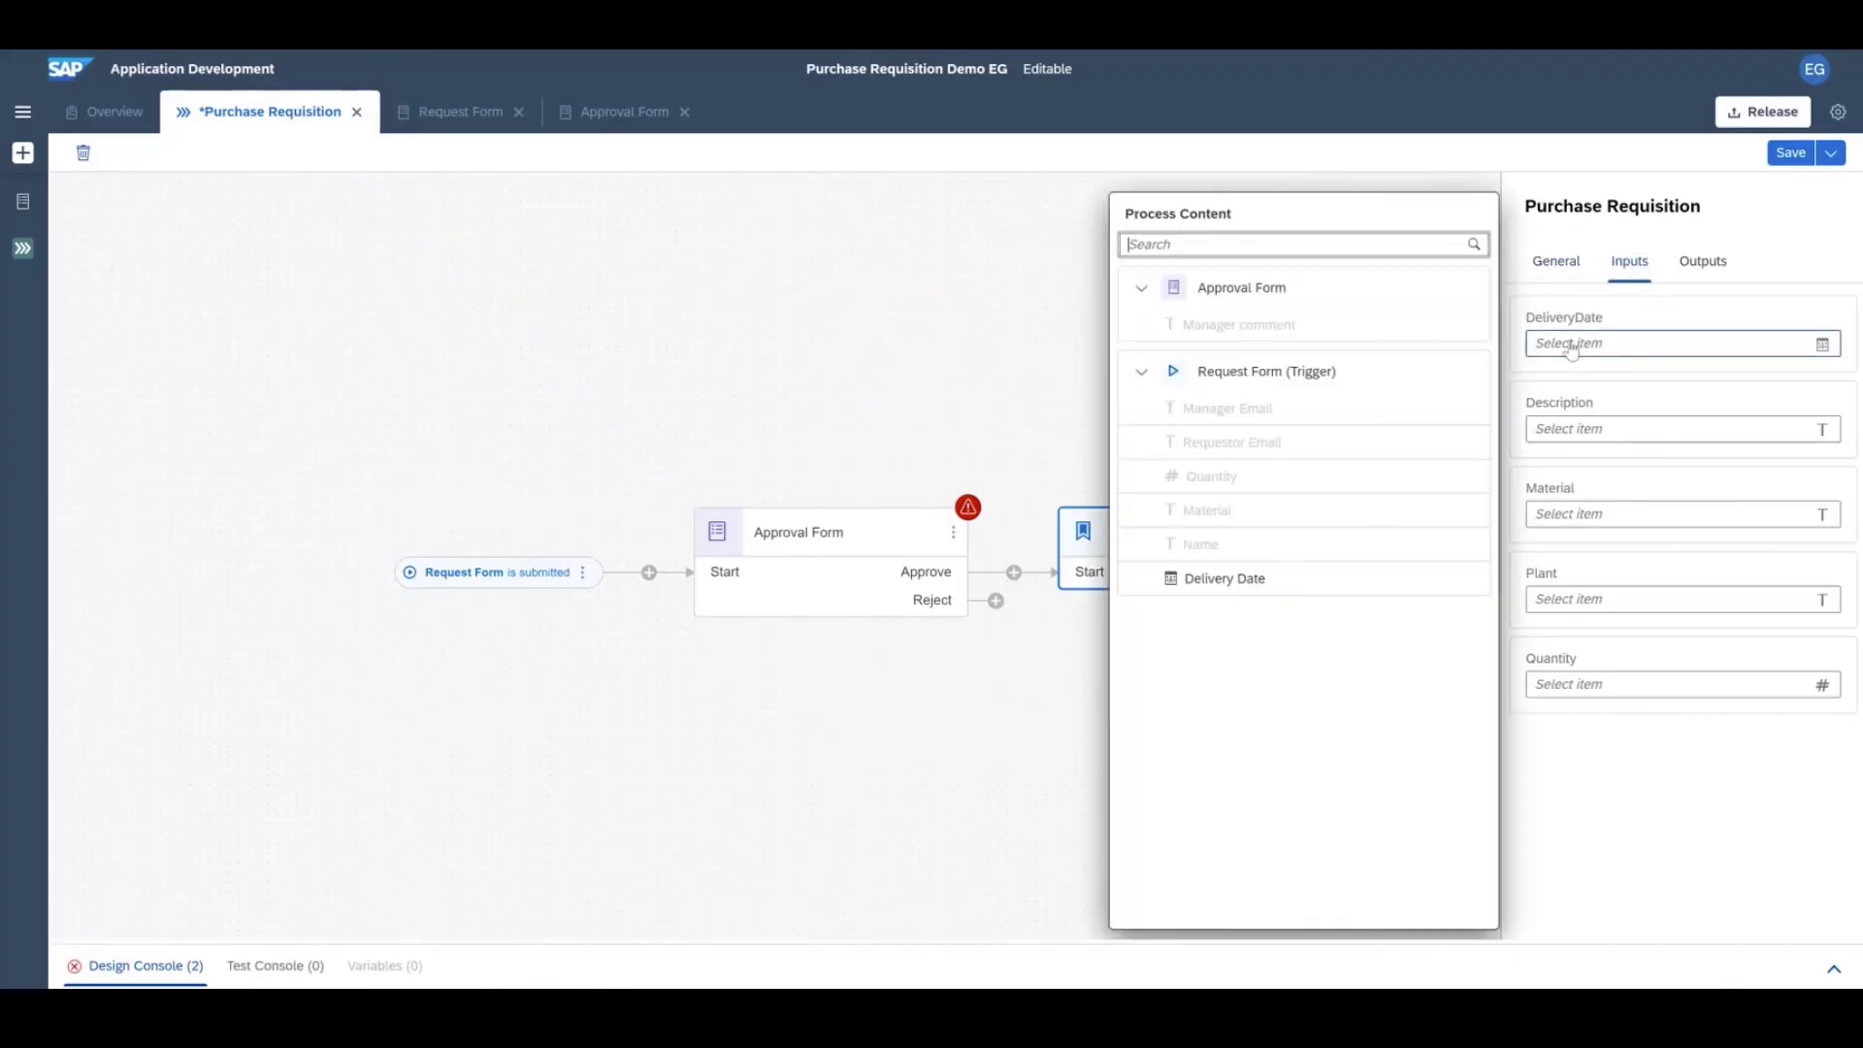
{"action": "left_click", "coordinate": [1254, 582]}
{"action": "left_click", "coordinate": [1586, 428]}
{"action": "left_click", "coordinate": [1645, 513]}
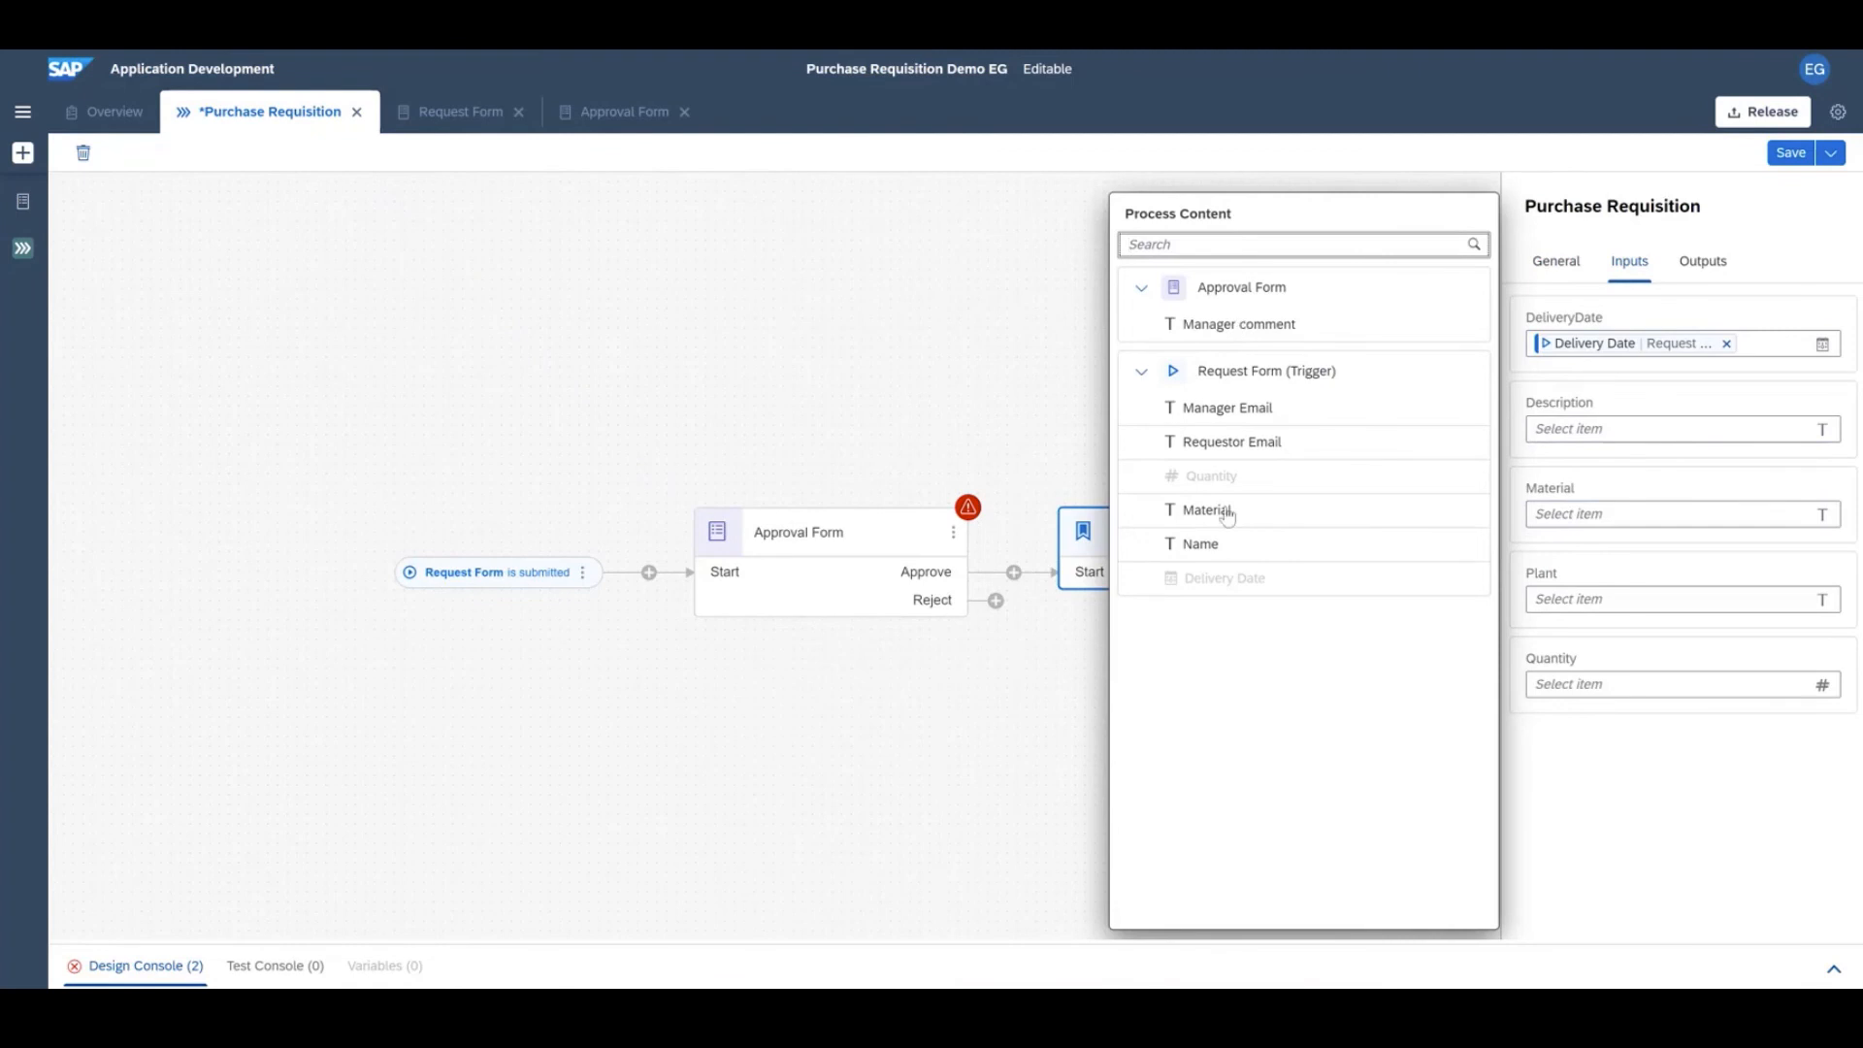
{"action": "left_click", "coordinate": [1223, 521]}
{"action": "left_click", "coordinate": [1602, 598]}
{"action": "left_click", "coordinate": [1605, 684]}
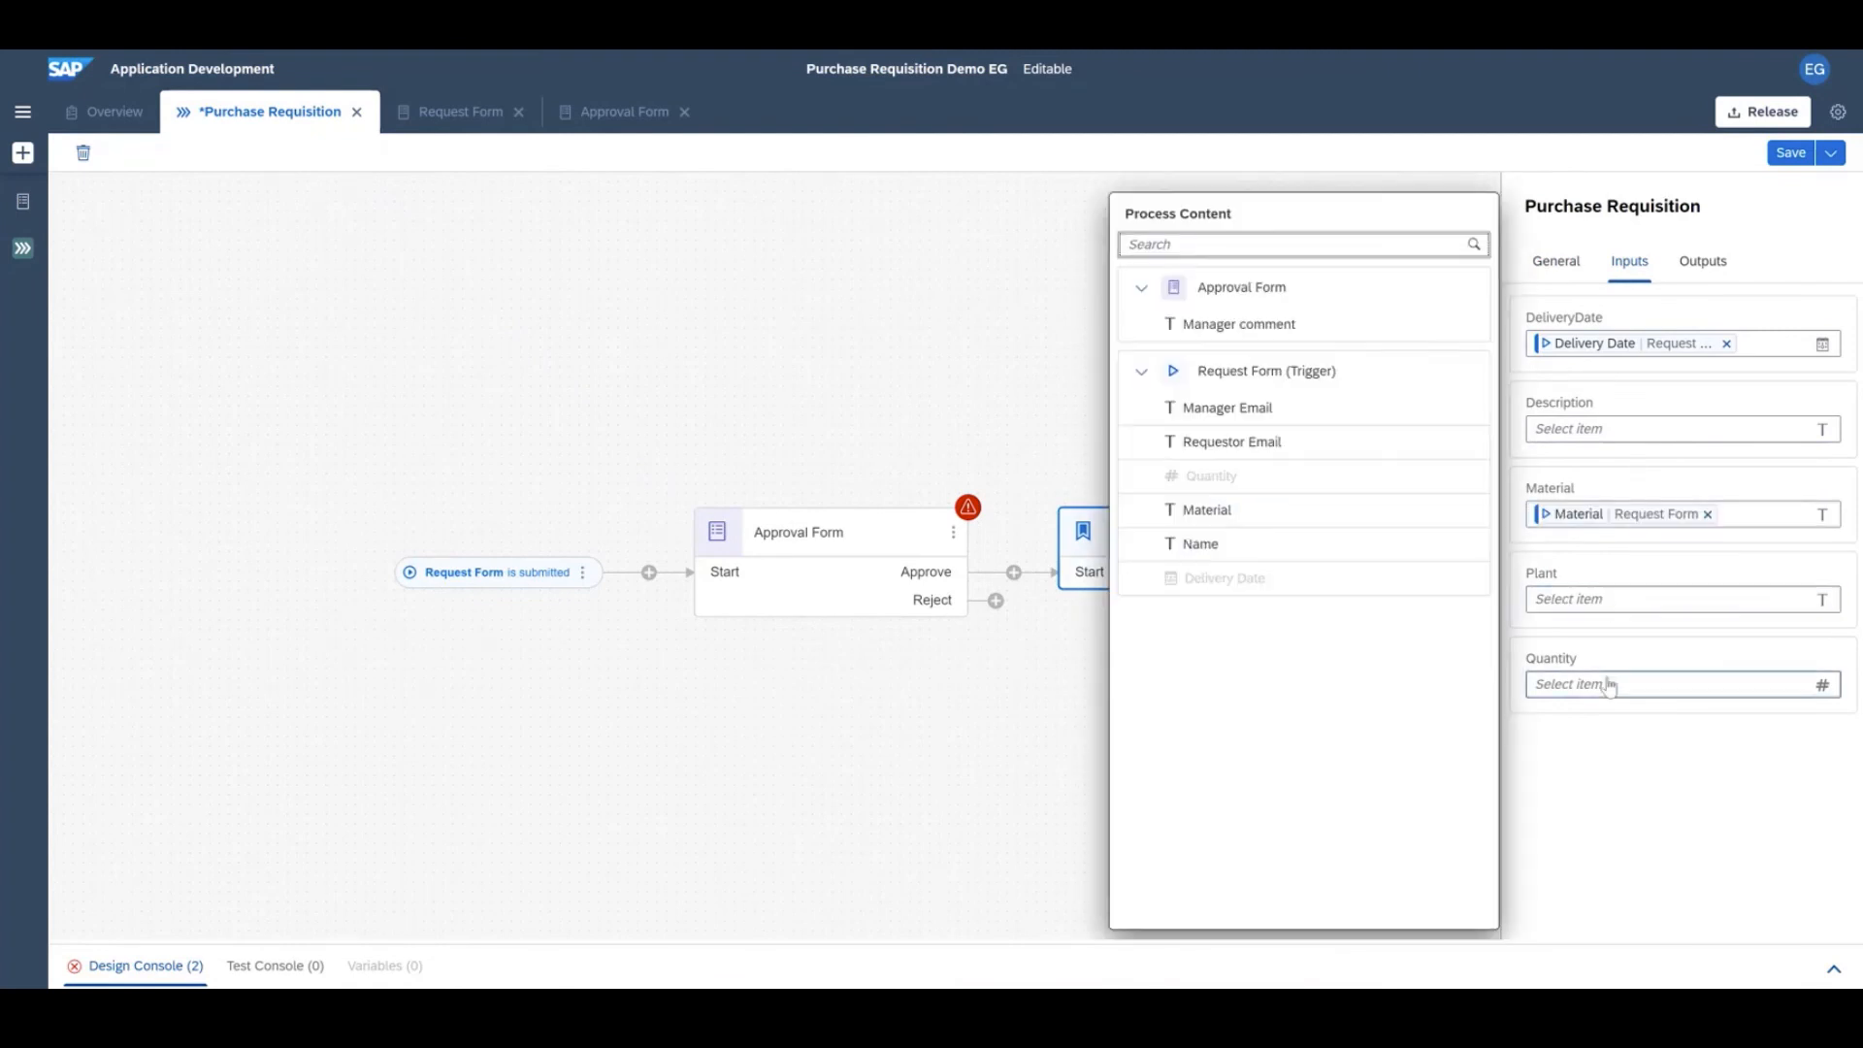
{"action": "left_click", "coordinate": [1210, 477]}
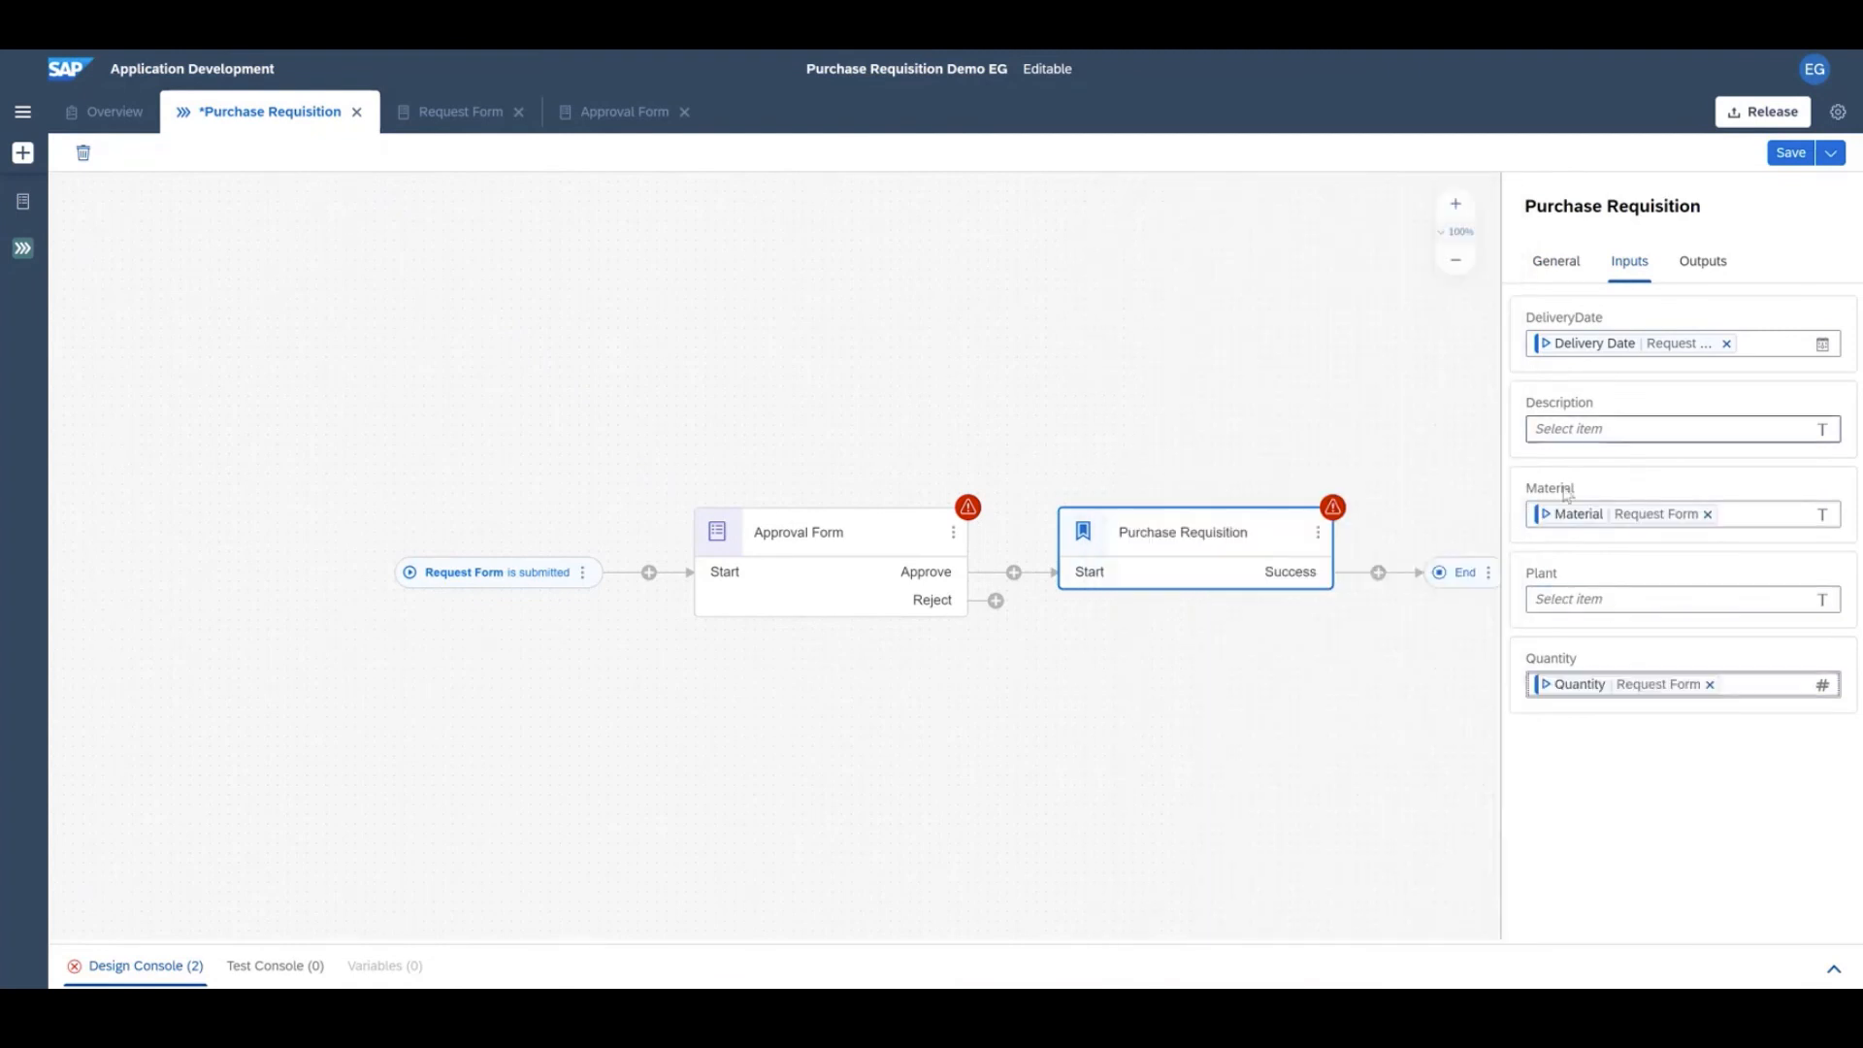
{"action": "left_click", "coordinate": [1699, 261]}
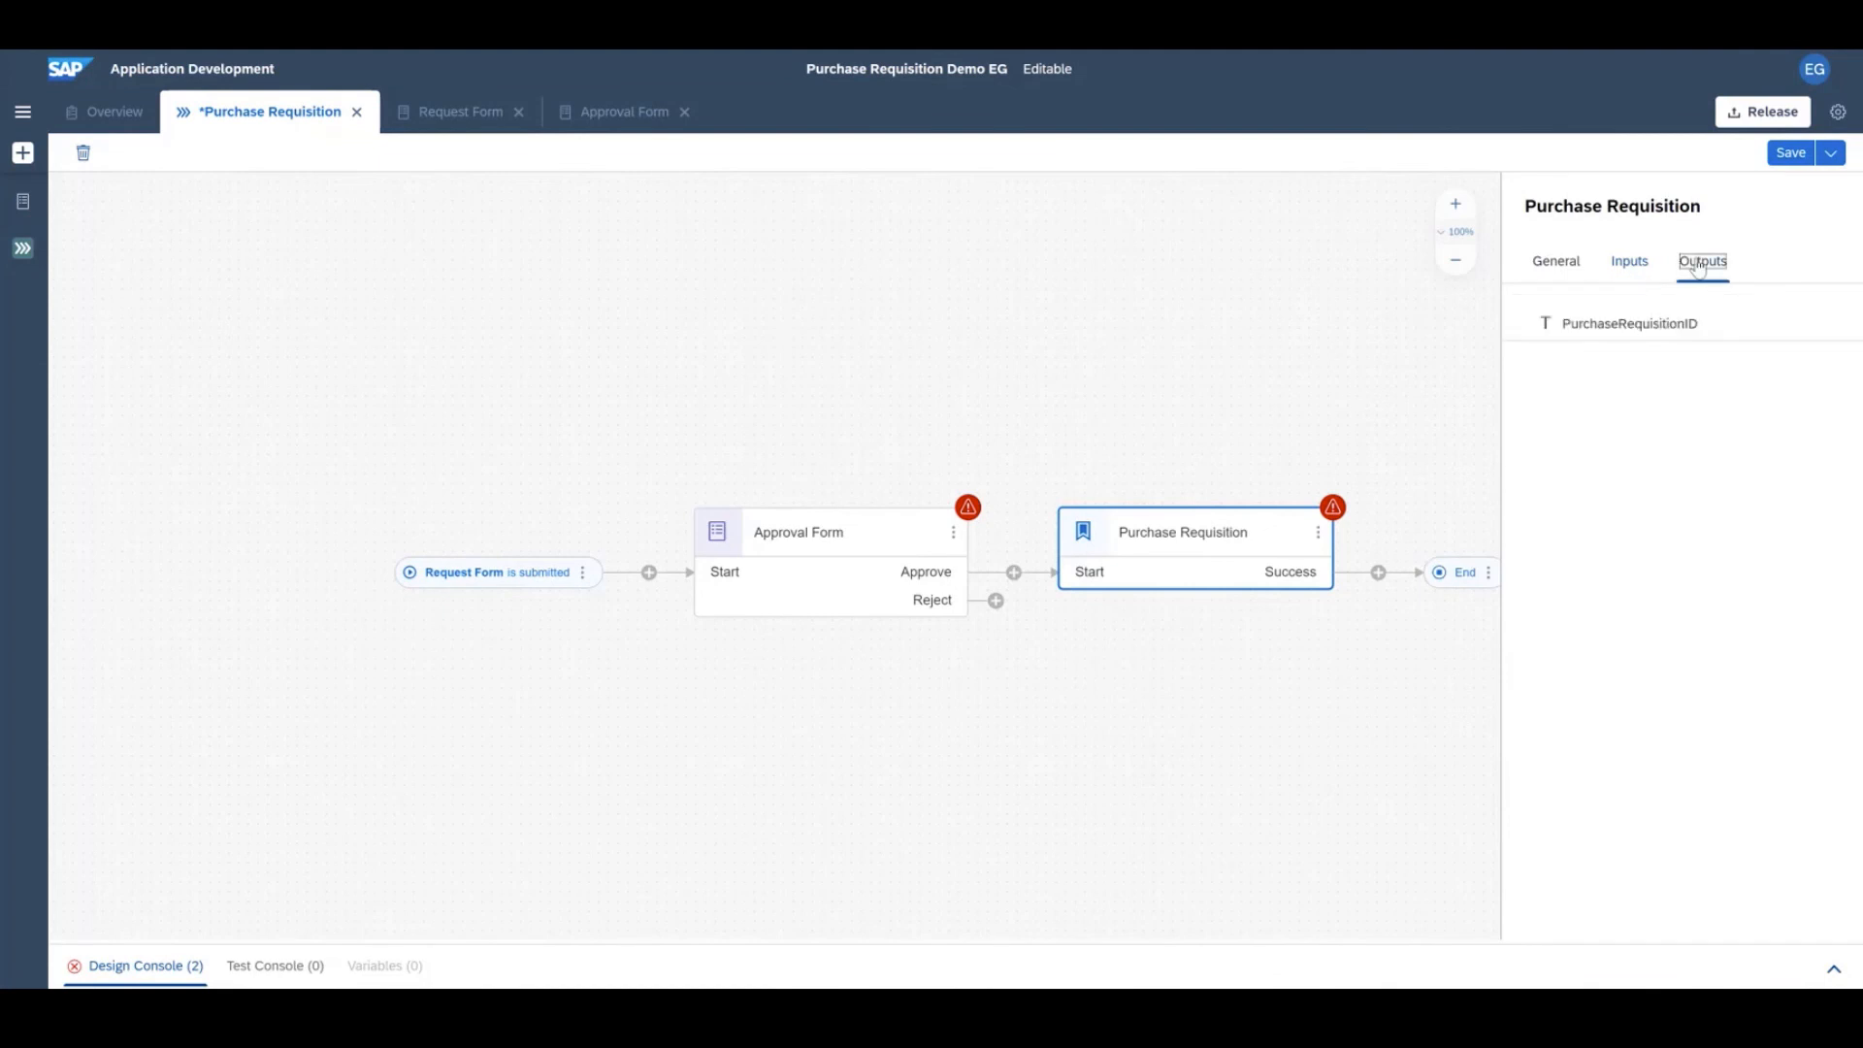
{"action": "left_click", "coordinate": [1628, 260]}
Insert a new form step named Submission Form before End
{"action": "left_click", "coordinate": [1244, 337]}
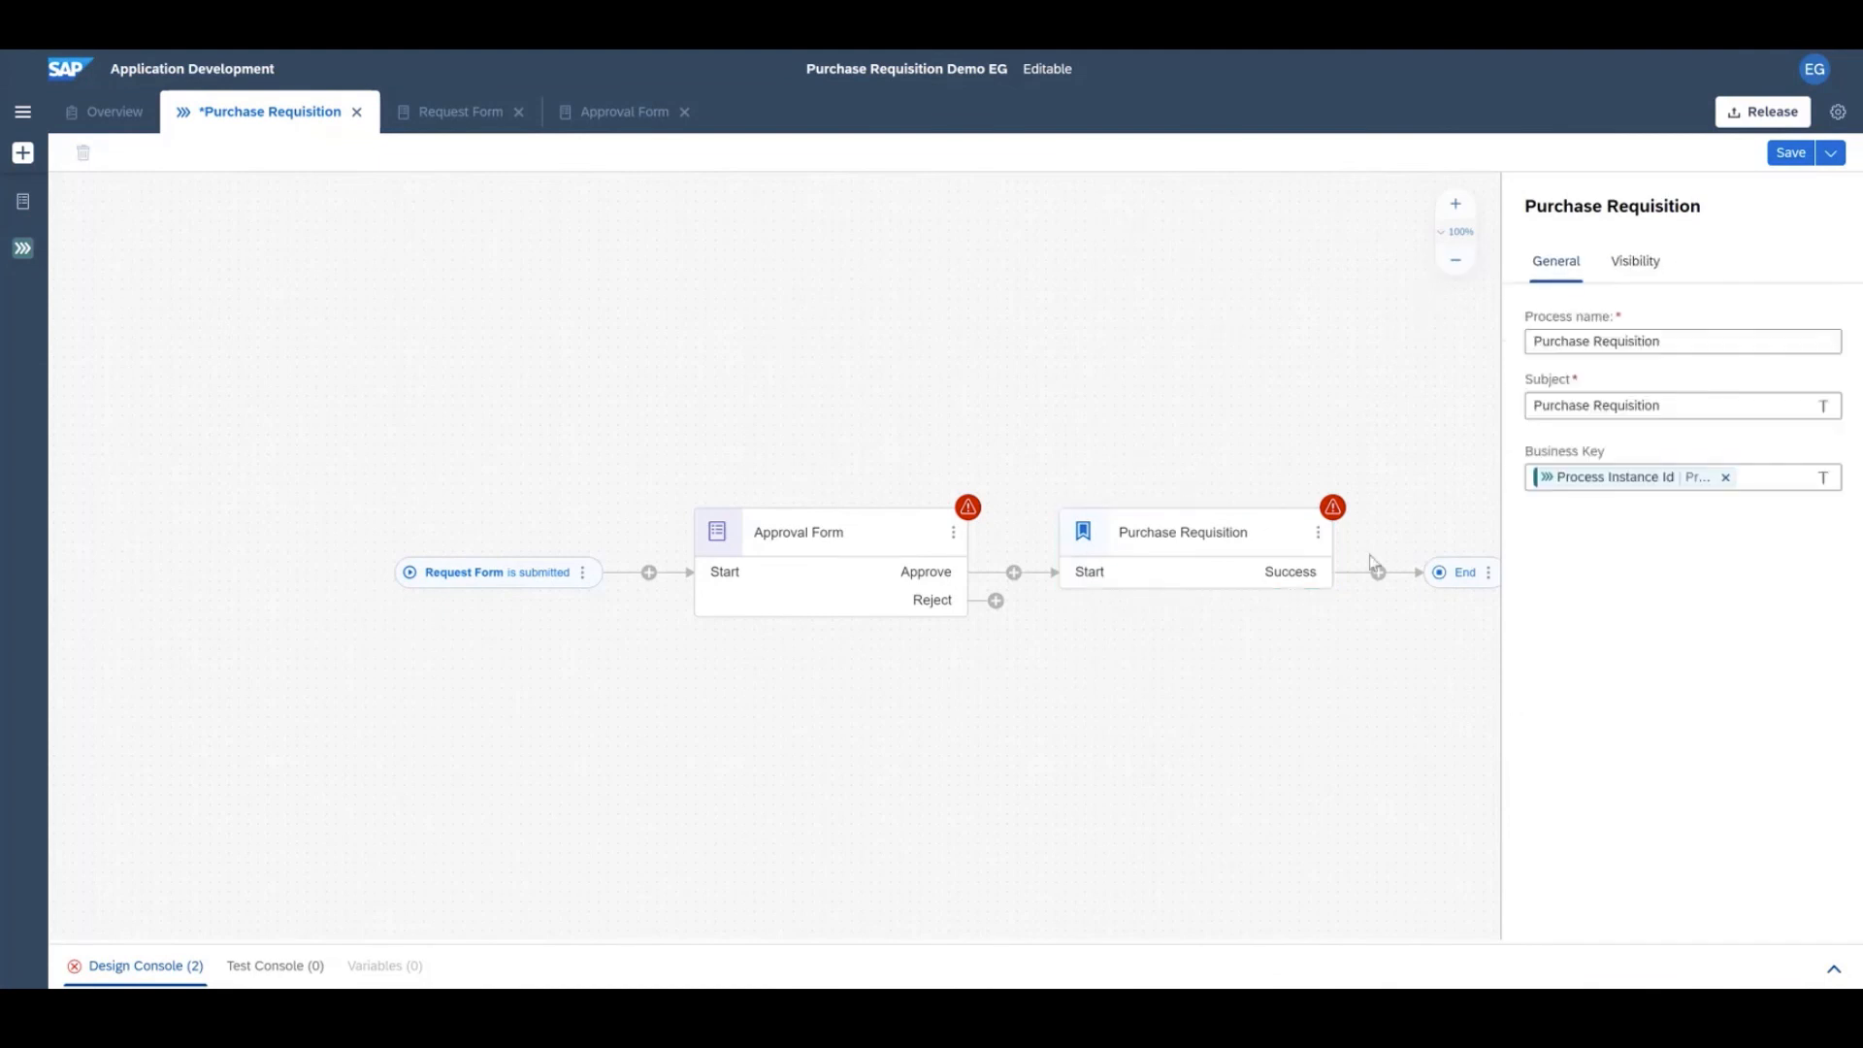
{"action": "left_click", "coordinate": [1377, 573]}
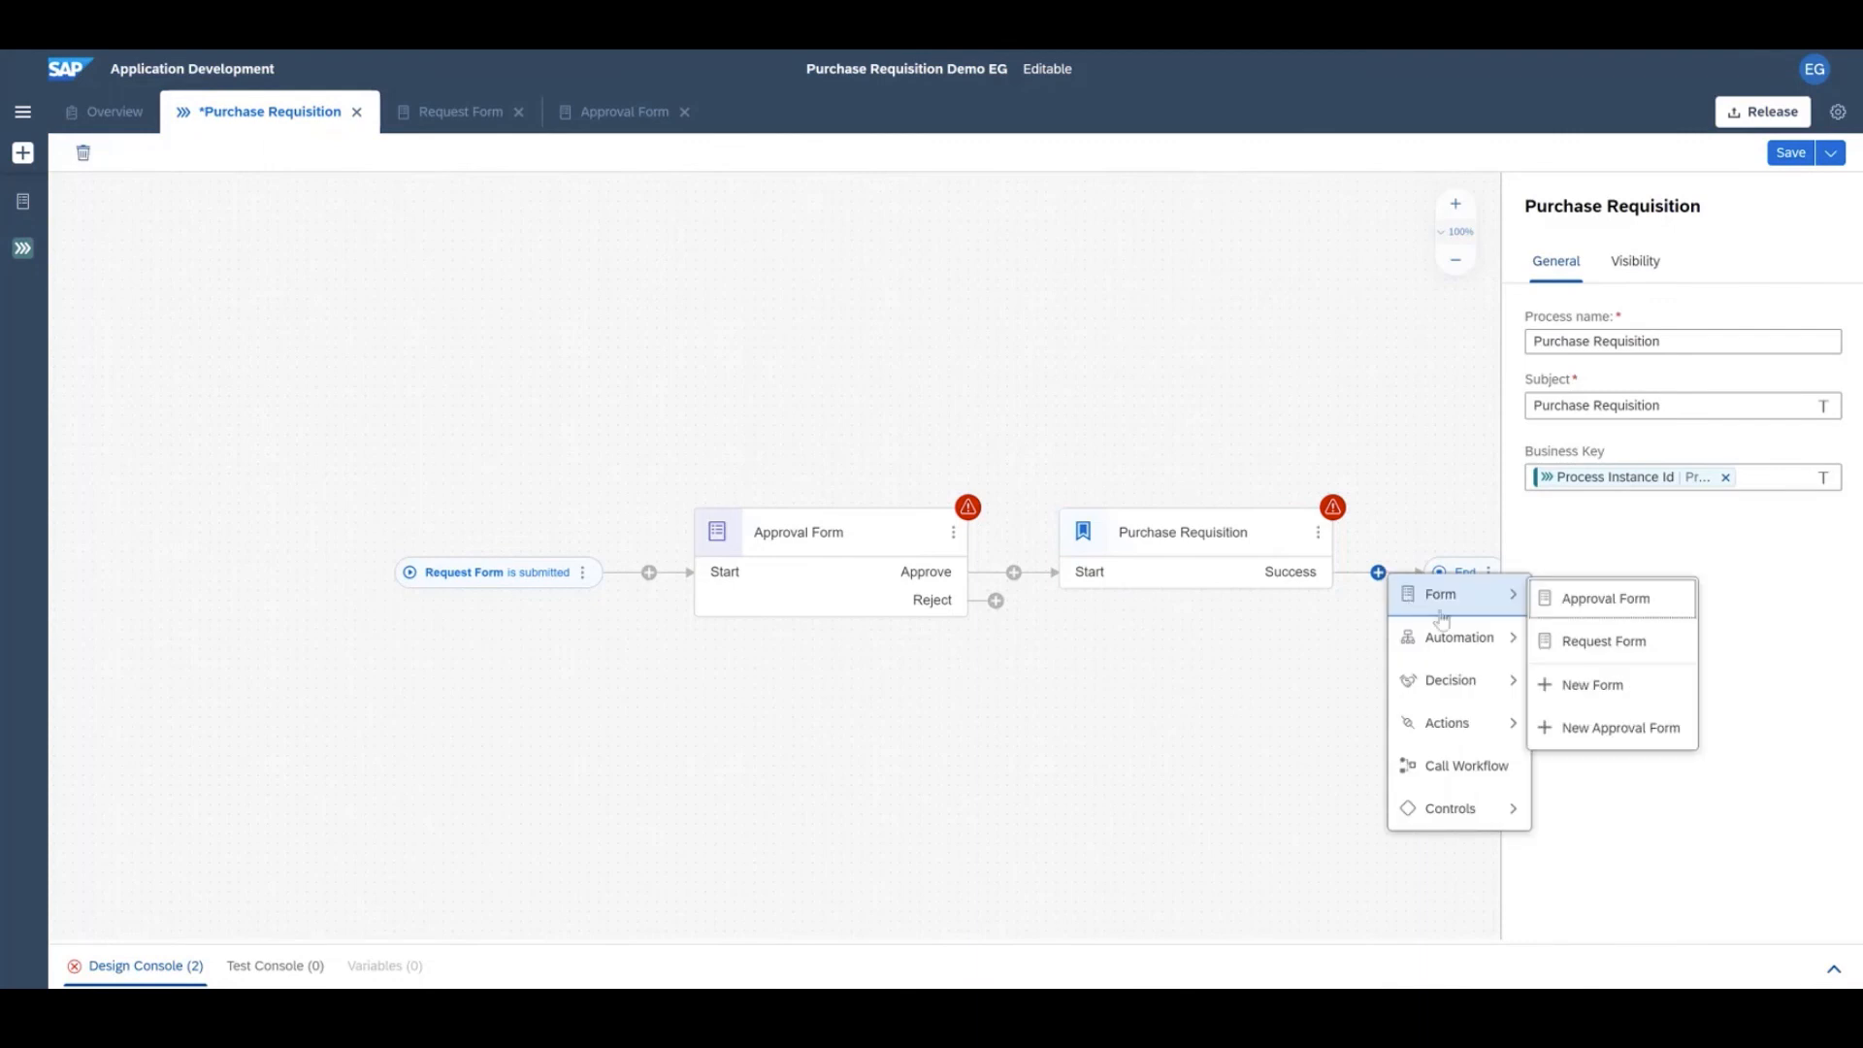
{"action": "left_click", "coordinate": [1592, 683]}
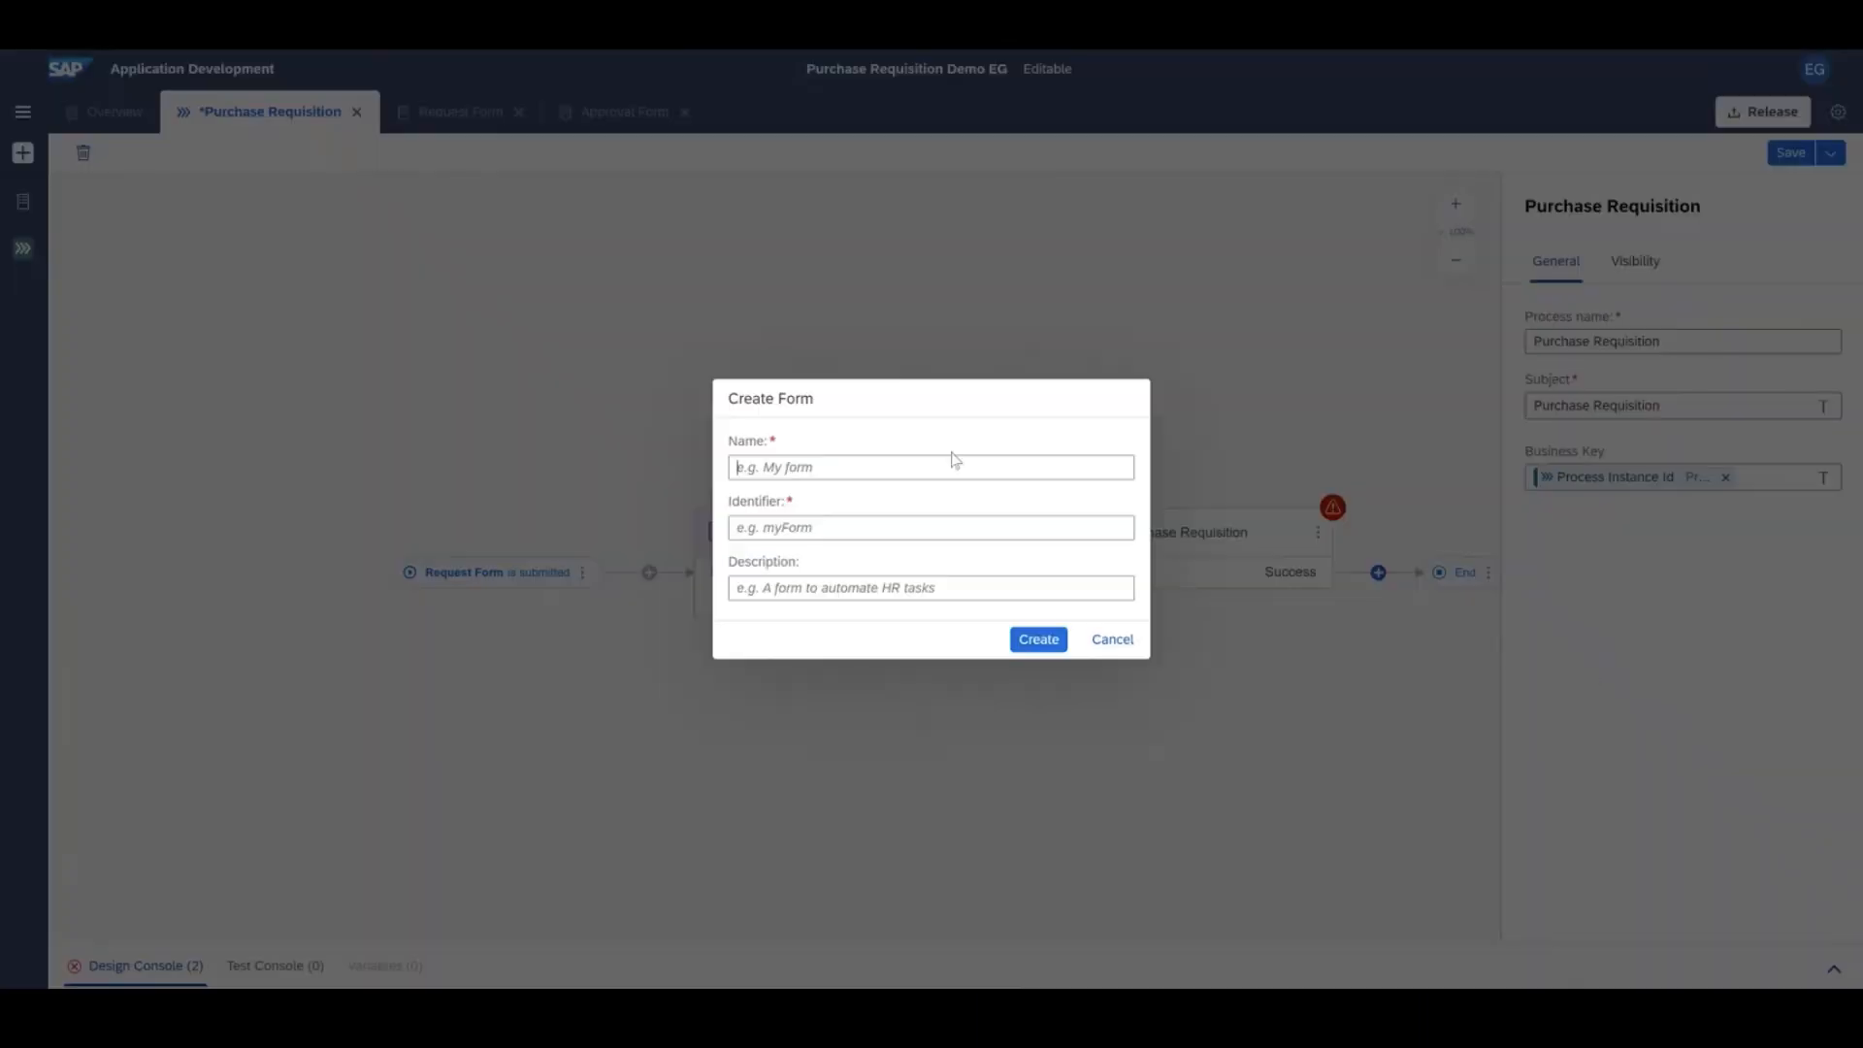
{"action": "type", "text": "Submission Form"}
{"action": "left_click", "coordinate": [1038, 639]}
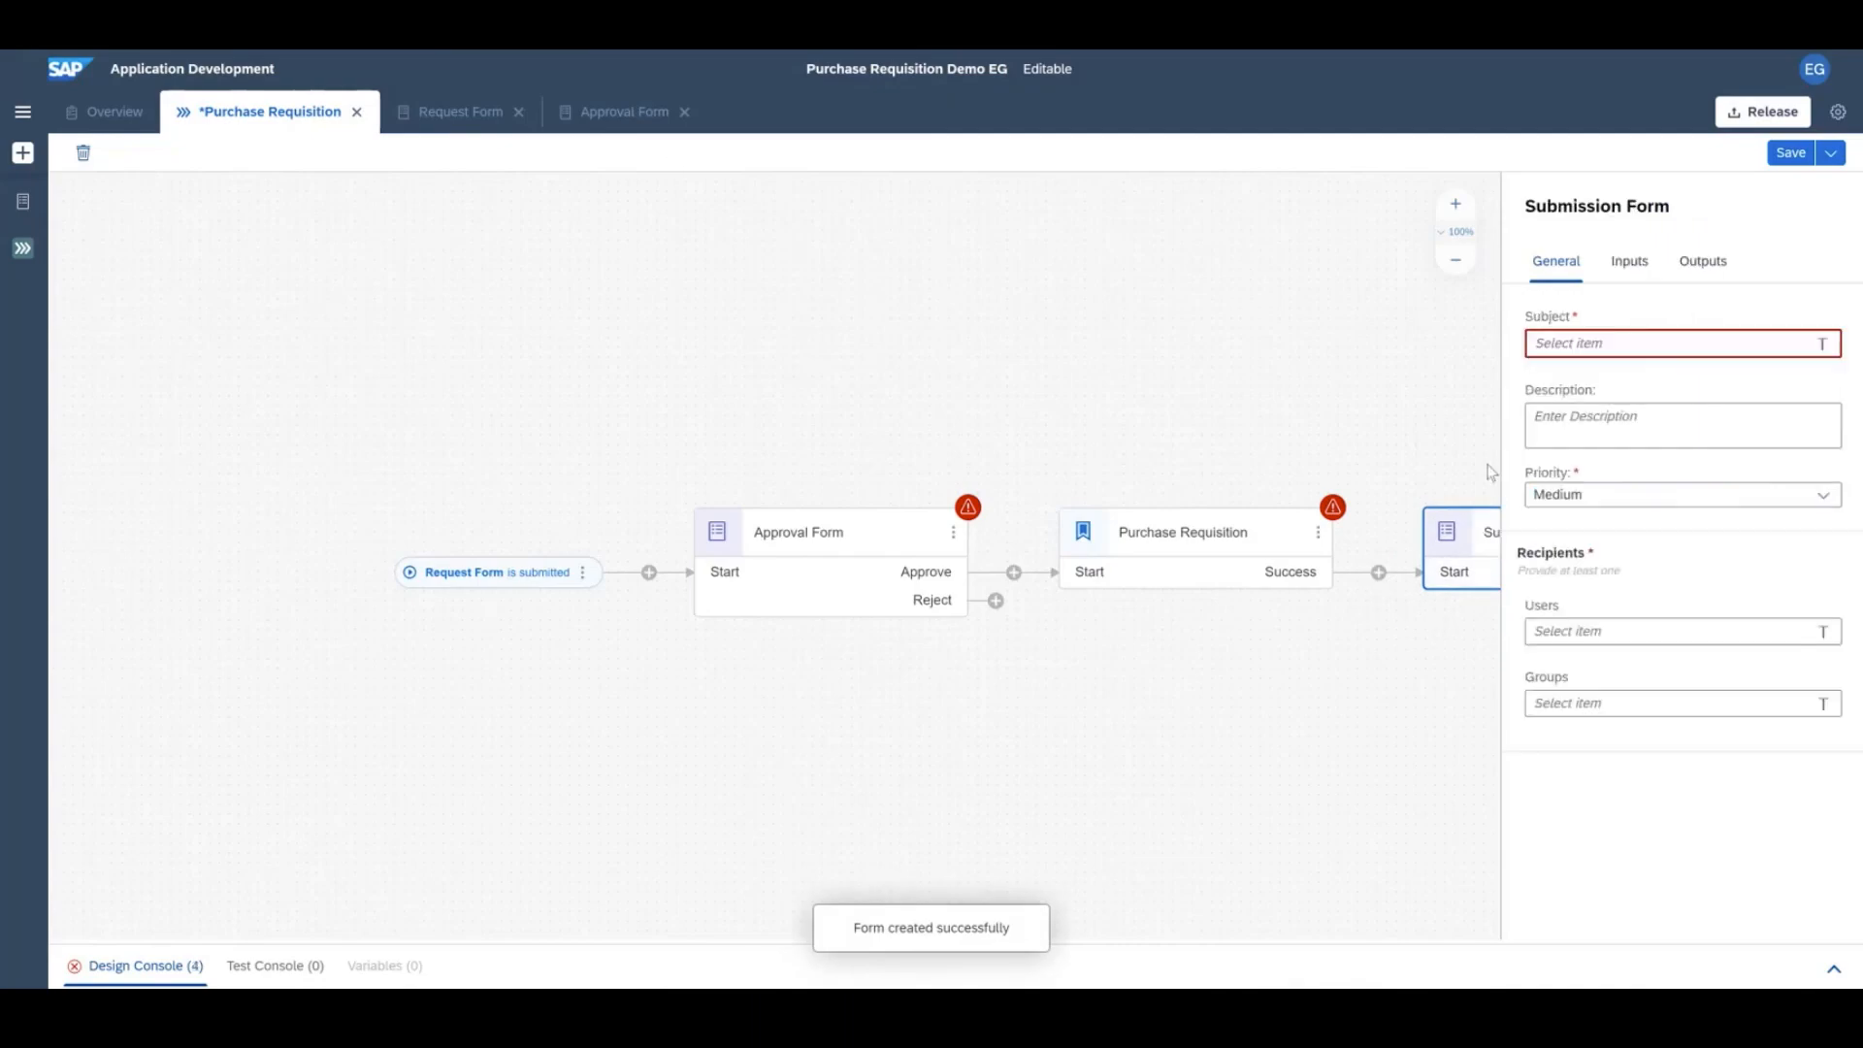
Set the subject to 'PO is approved for' Material and send the task to Requestor Email
{"action": "left_click", "coordinate": [1538, 343]}
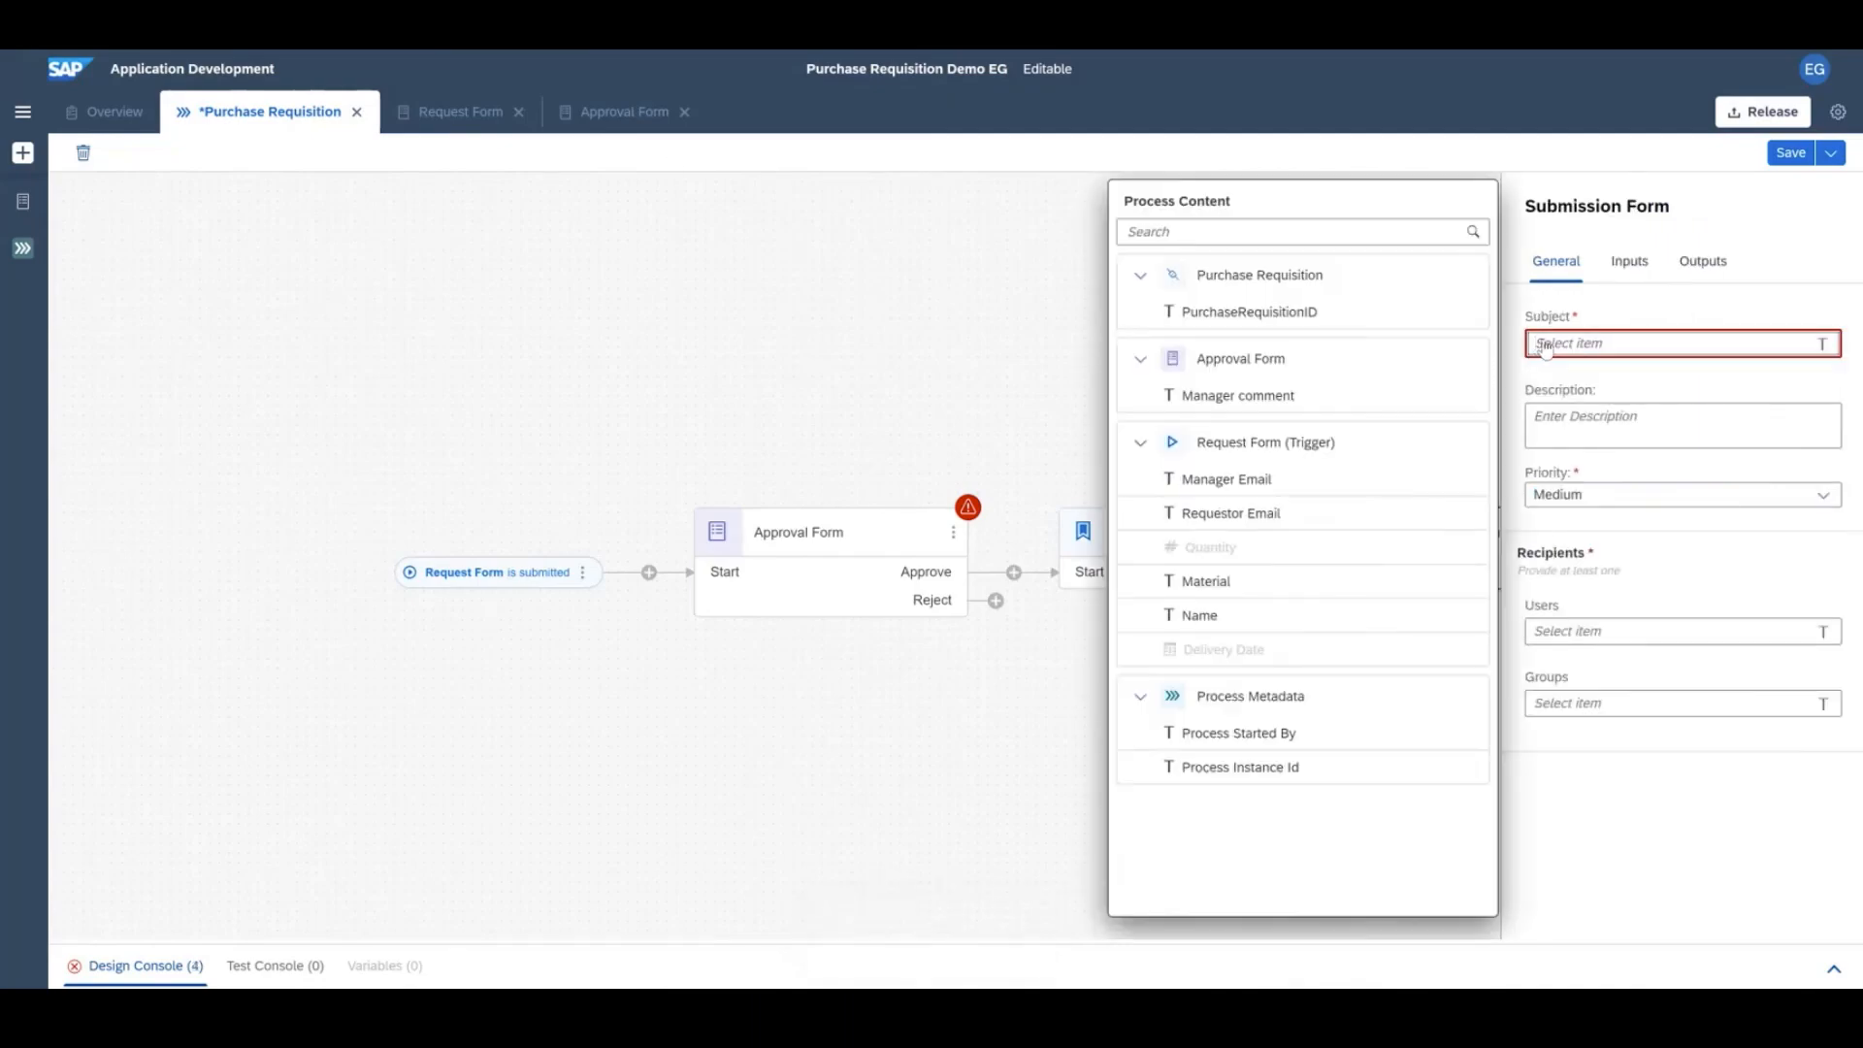
{"action": "type", "text": "PO is approved for"}
{"action": "left_click", "coordinate": [1205, 580]}
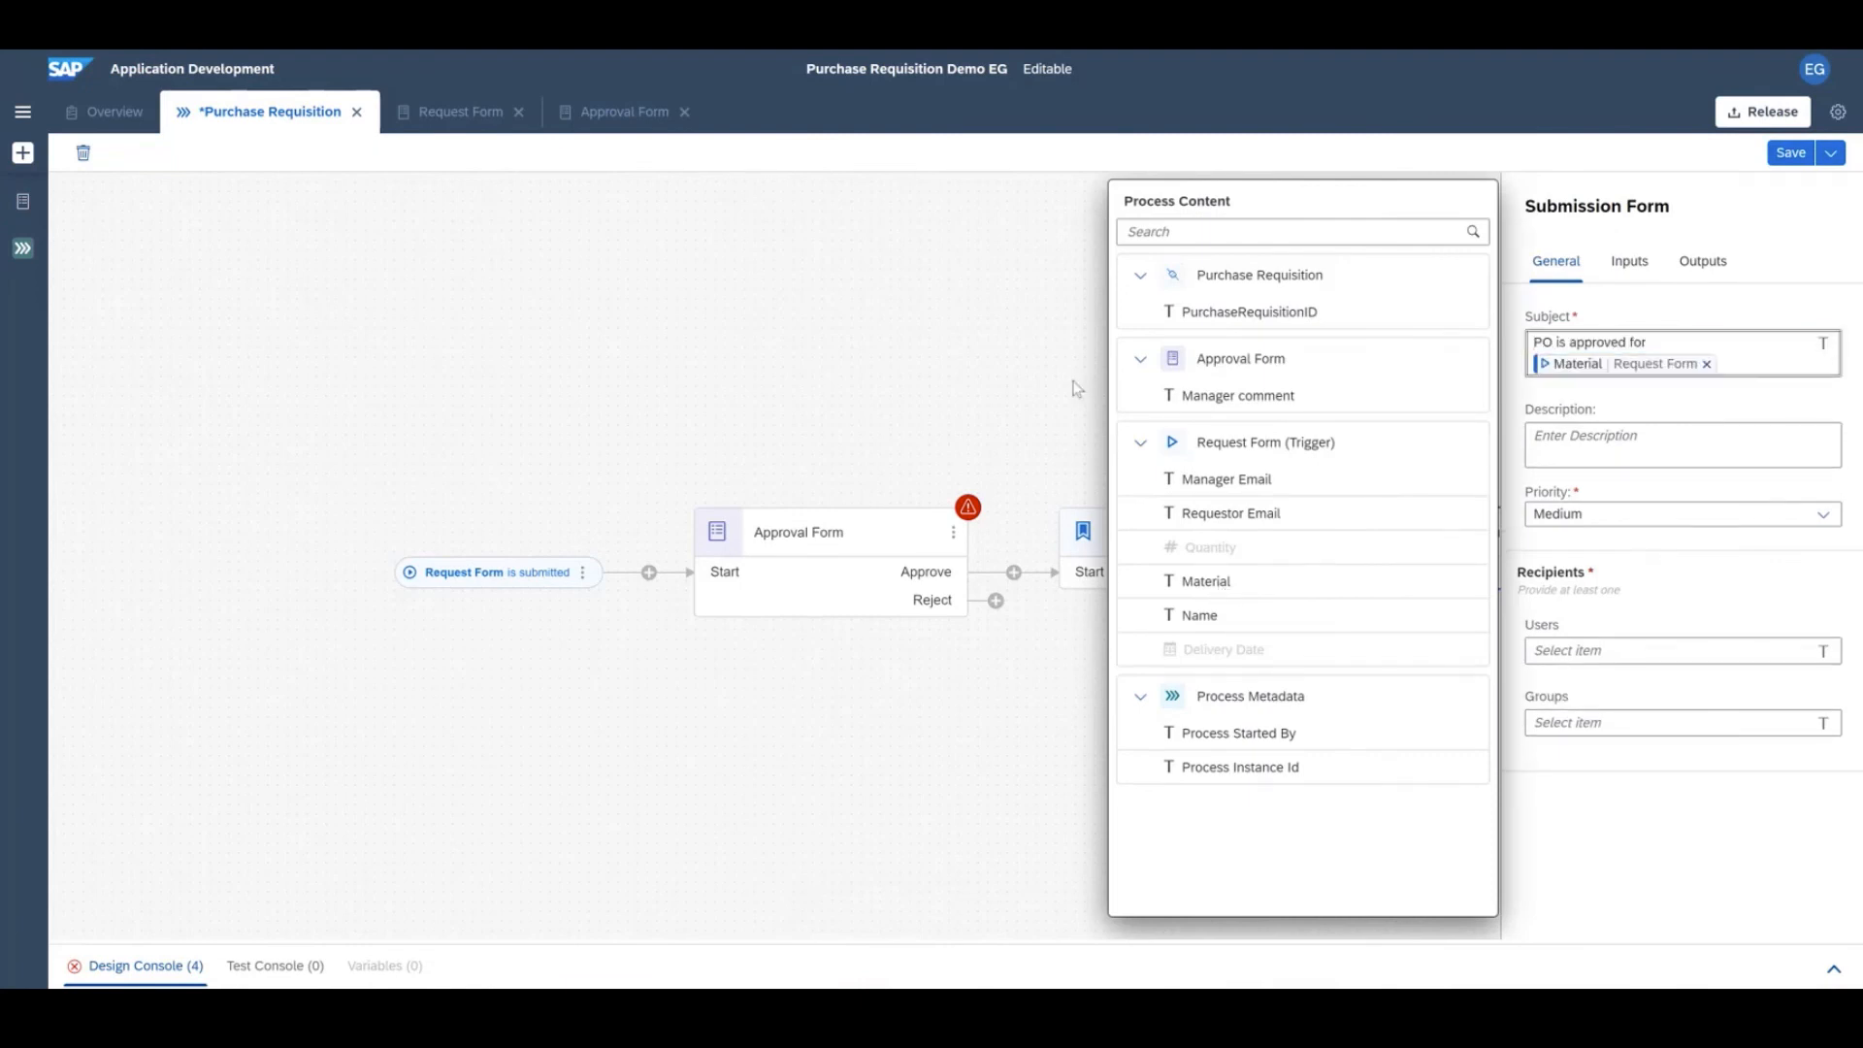
{"action": "left_click", "coordinate": [1779, 651]}
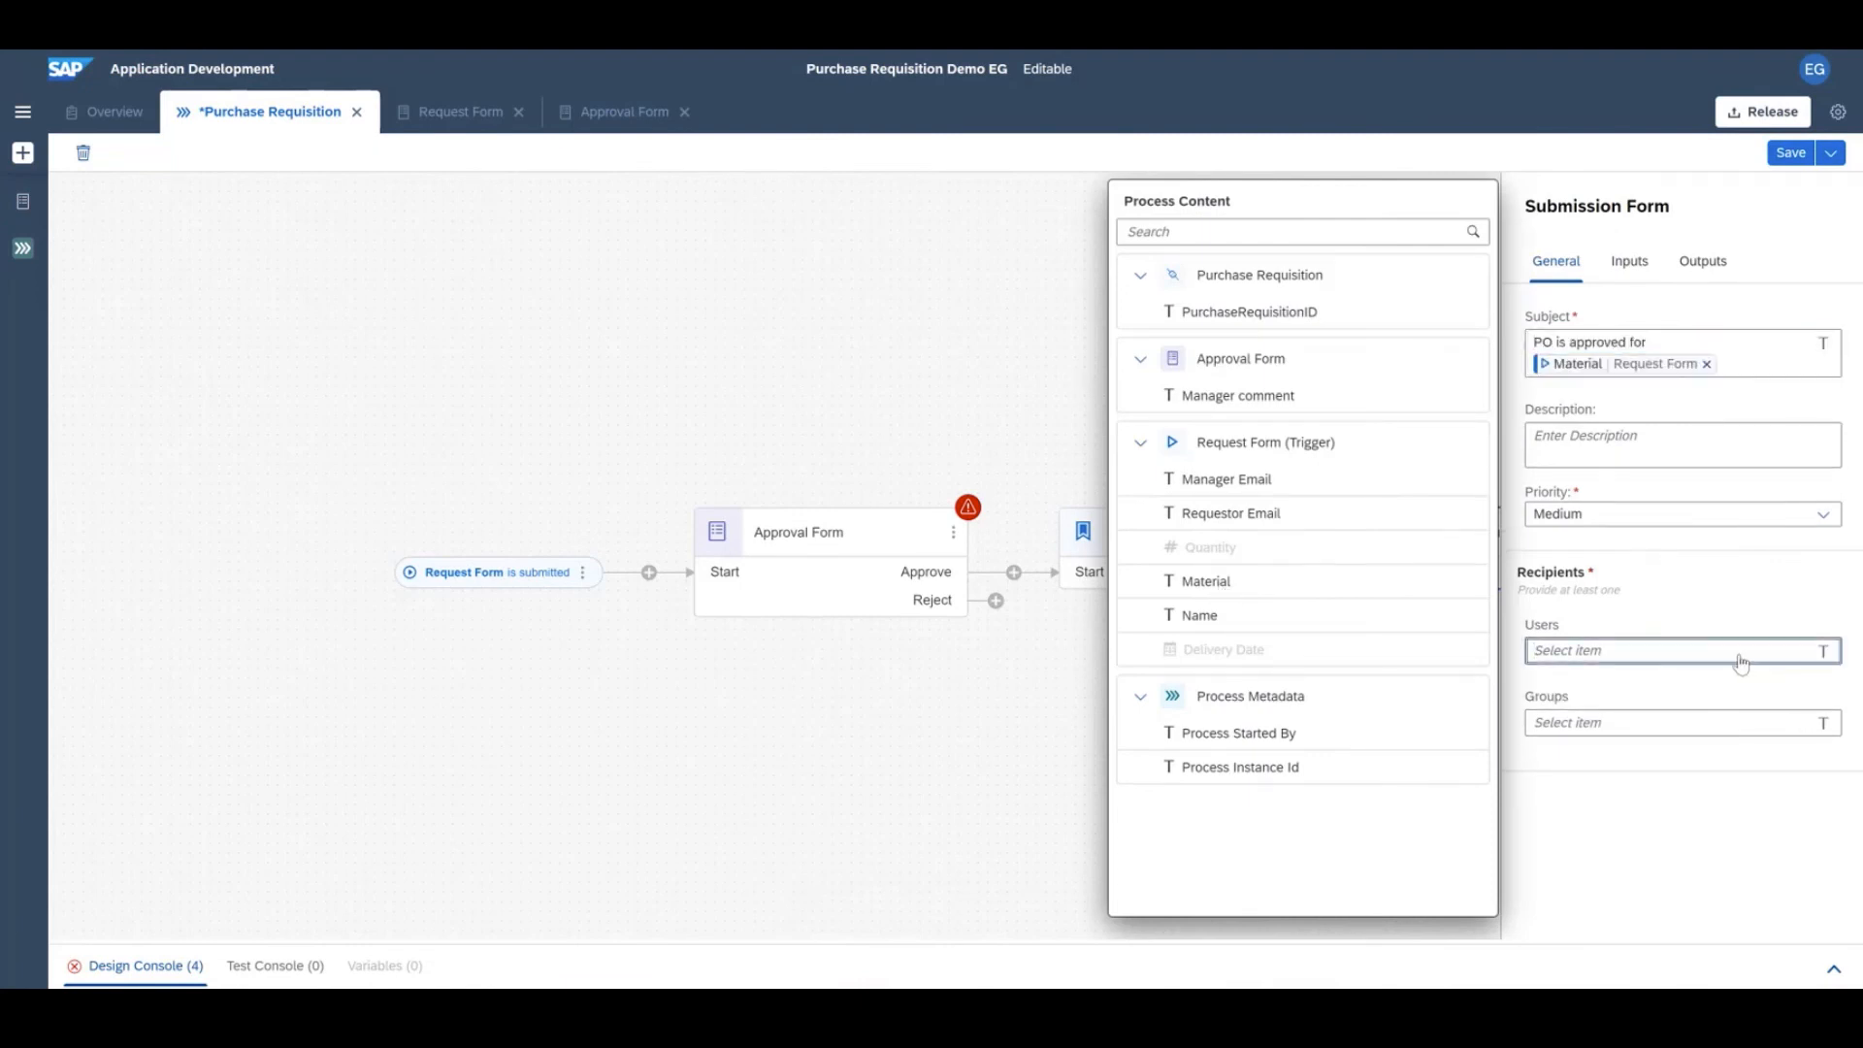
{"action": "left_click", "coordinate": [1230, 514]}
Open the Submission Form for editing
{"action": "left_click", "coordinate": [1063, 371]}
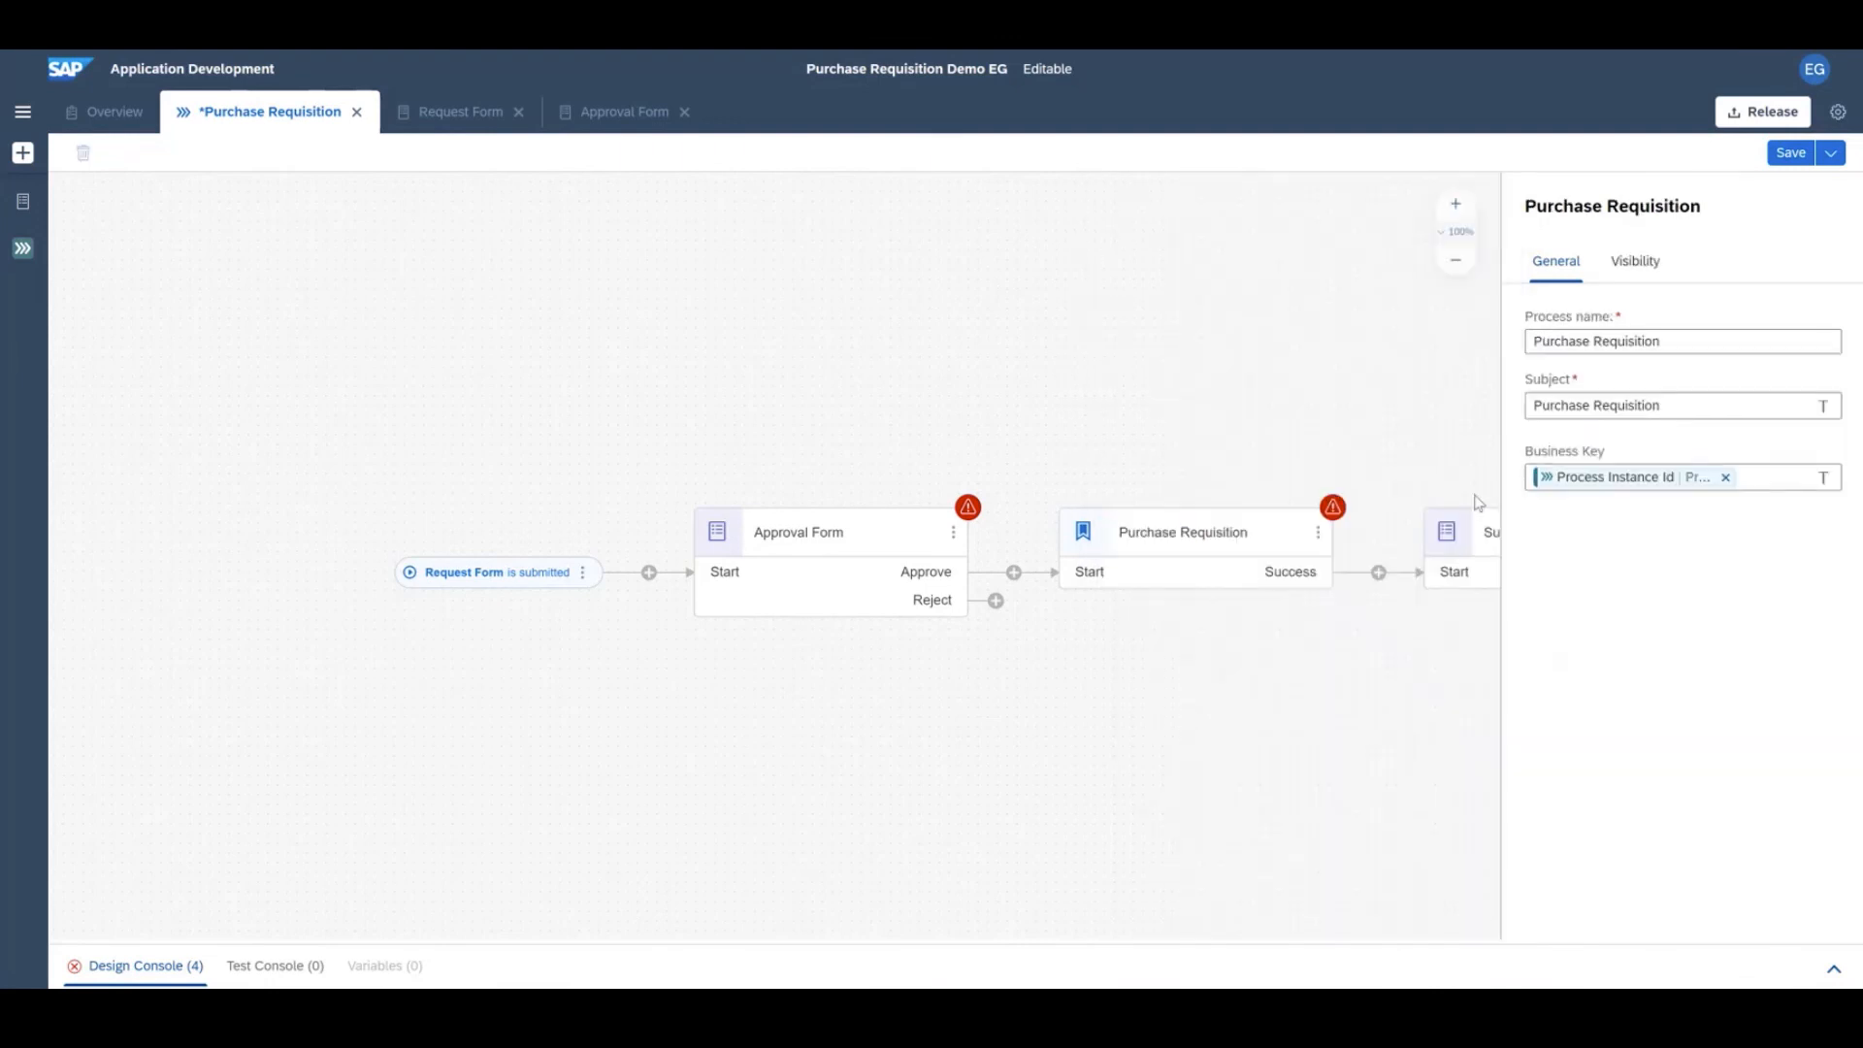
{"action": "left_click", "coordinate": [1473, 529]}
{"action": "left_click_drag", "start_coordinate": [1215, 672], "coordinate": [946, 671]}
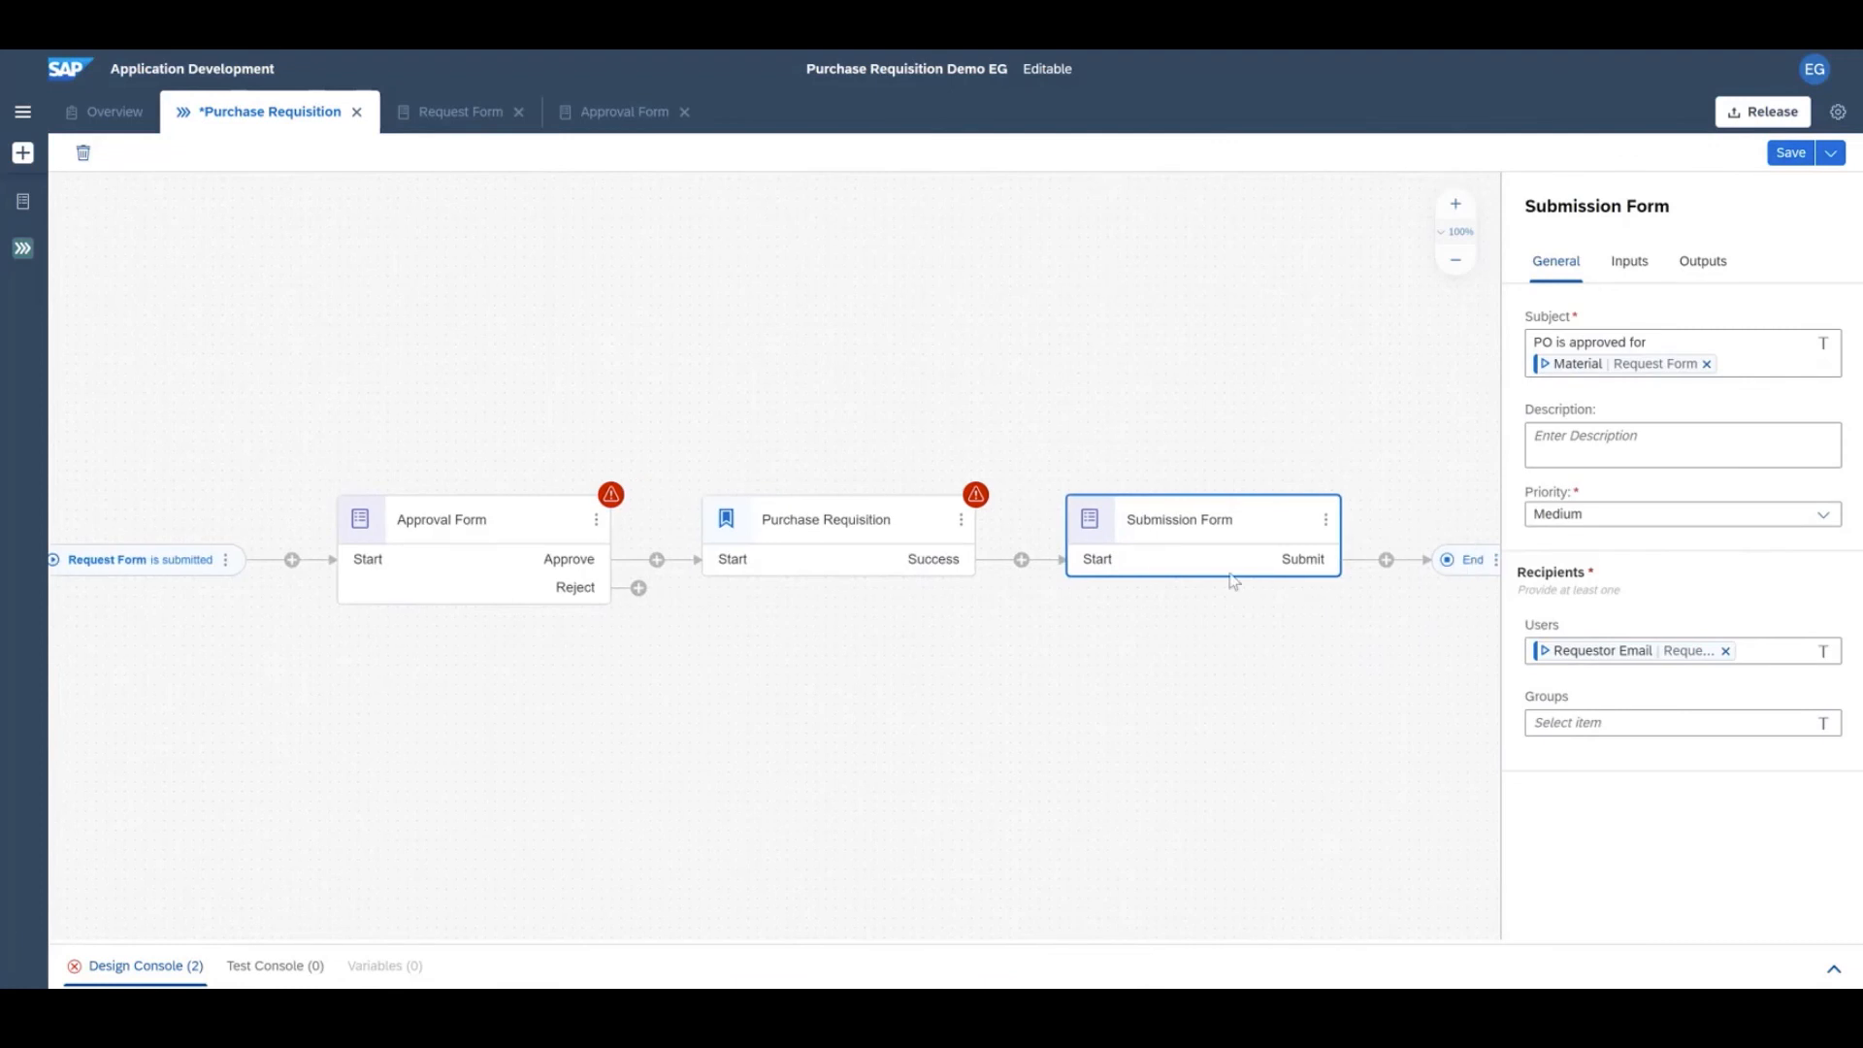
{"action": "double_click", "coordinate": [1207, 520]}
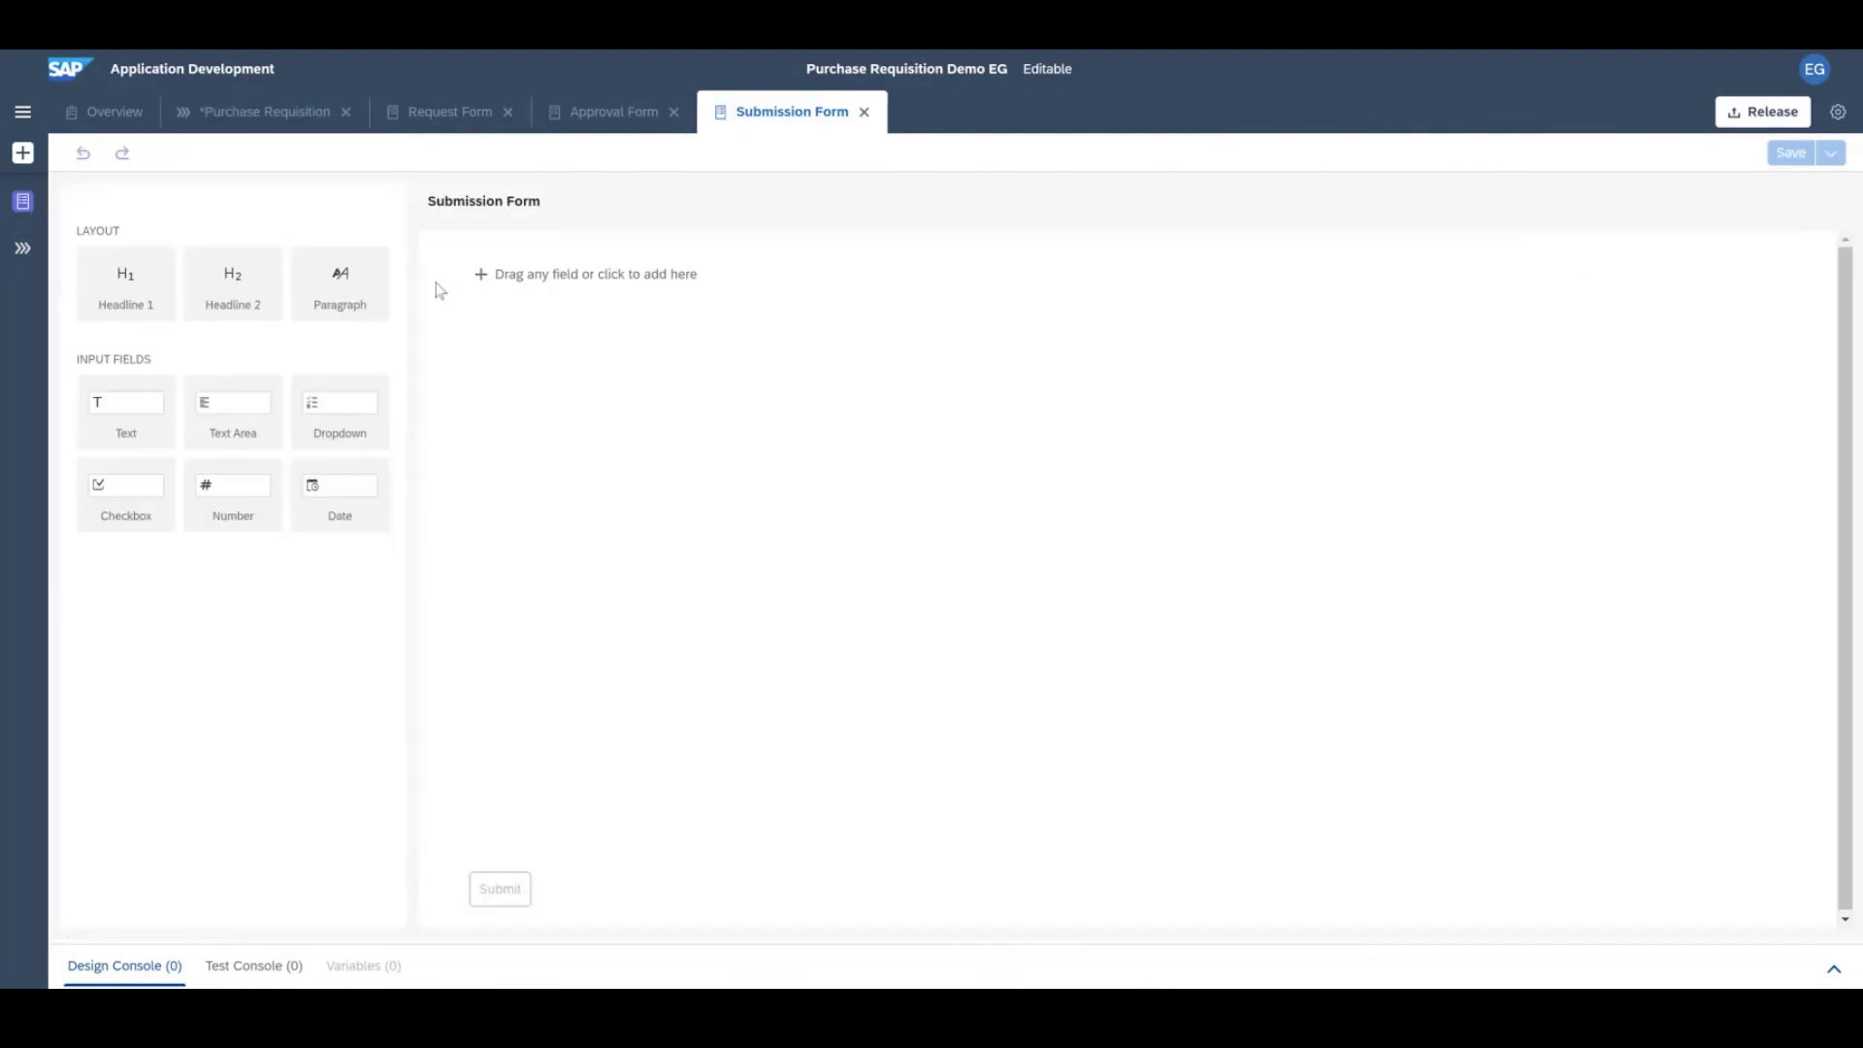
Add a 'Your PO is approved' paragraph and a read-only Purchase Requisition text field
{"action": "left_click", "coordinate": [350, 287]}
{"action": "type", "text": "Your PO is approved"}
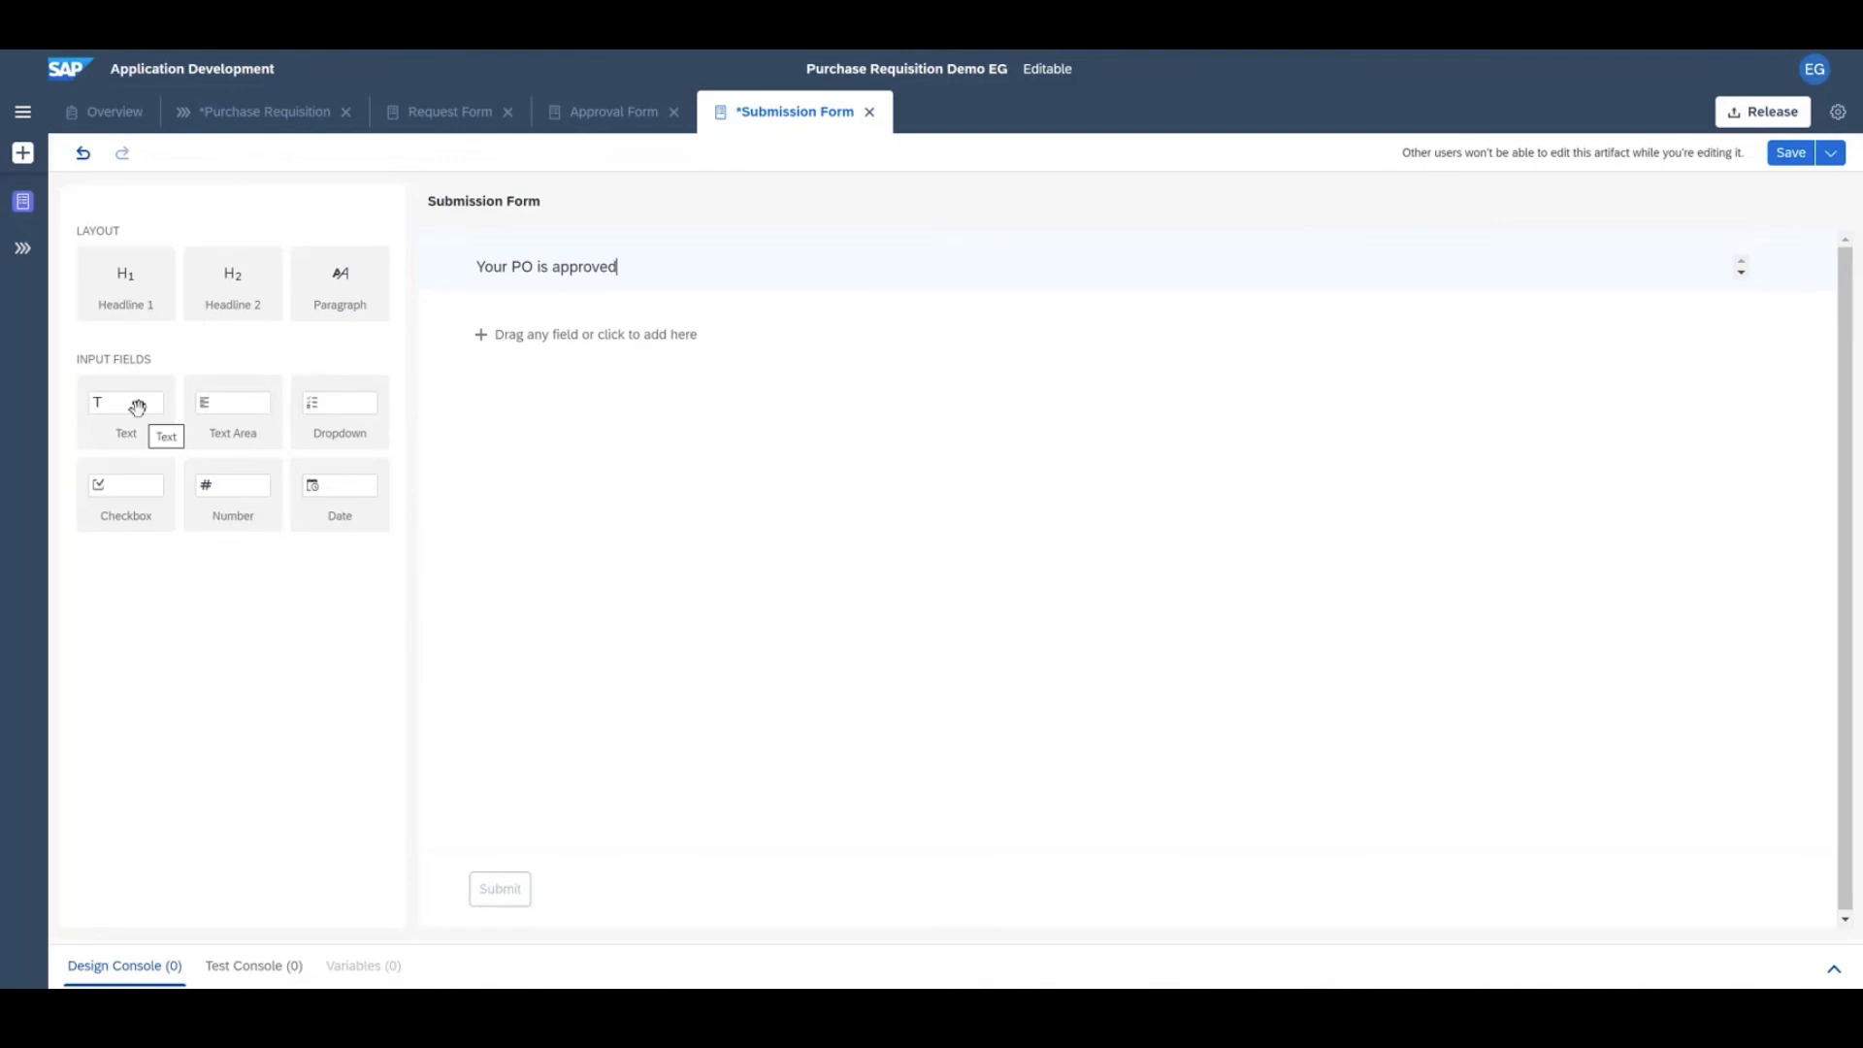
{"action": "left_click_drag", "start_coordinate": [143, 406], "coordinate": [663, 422]}
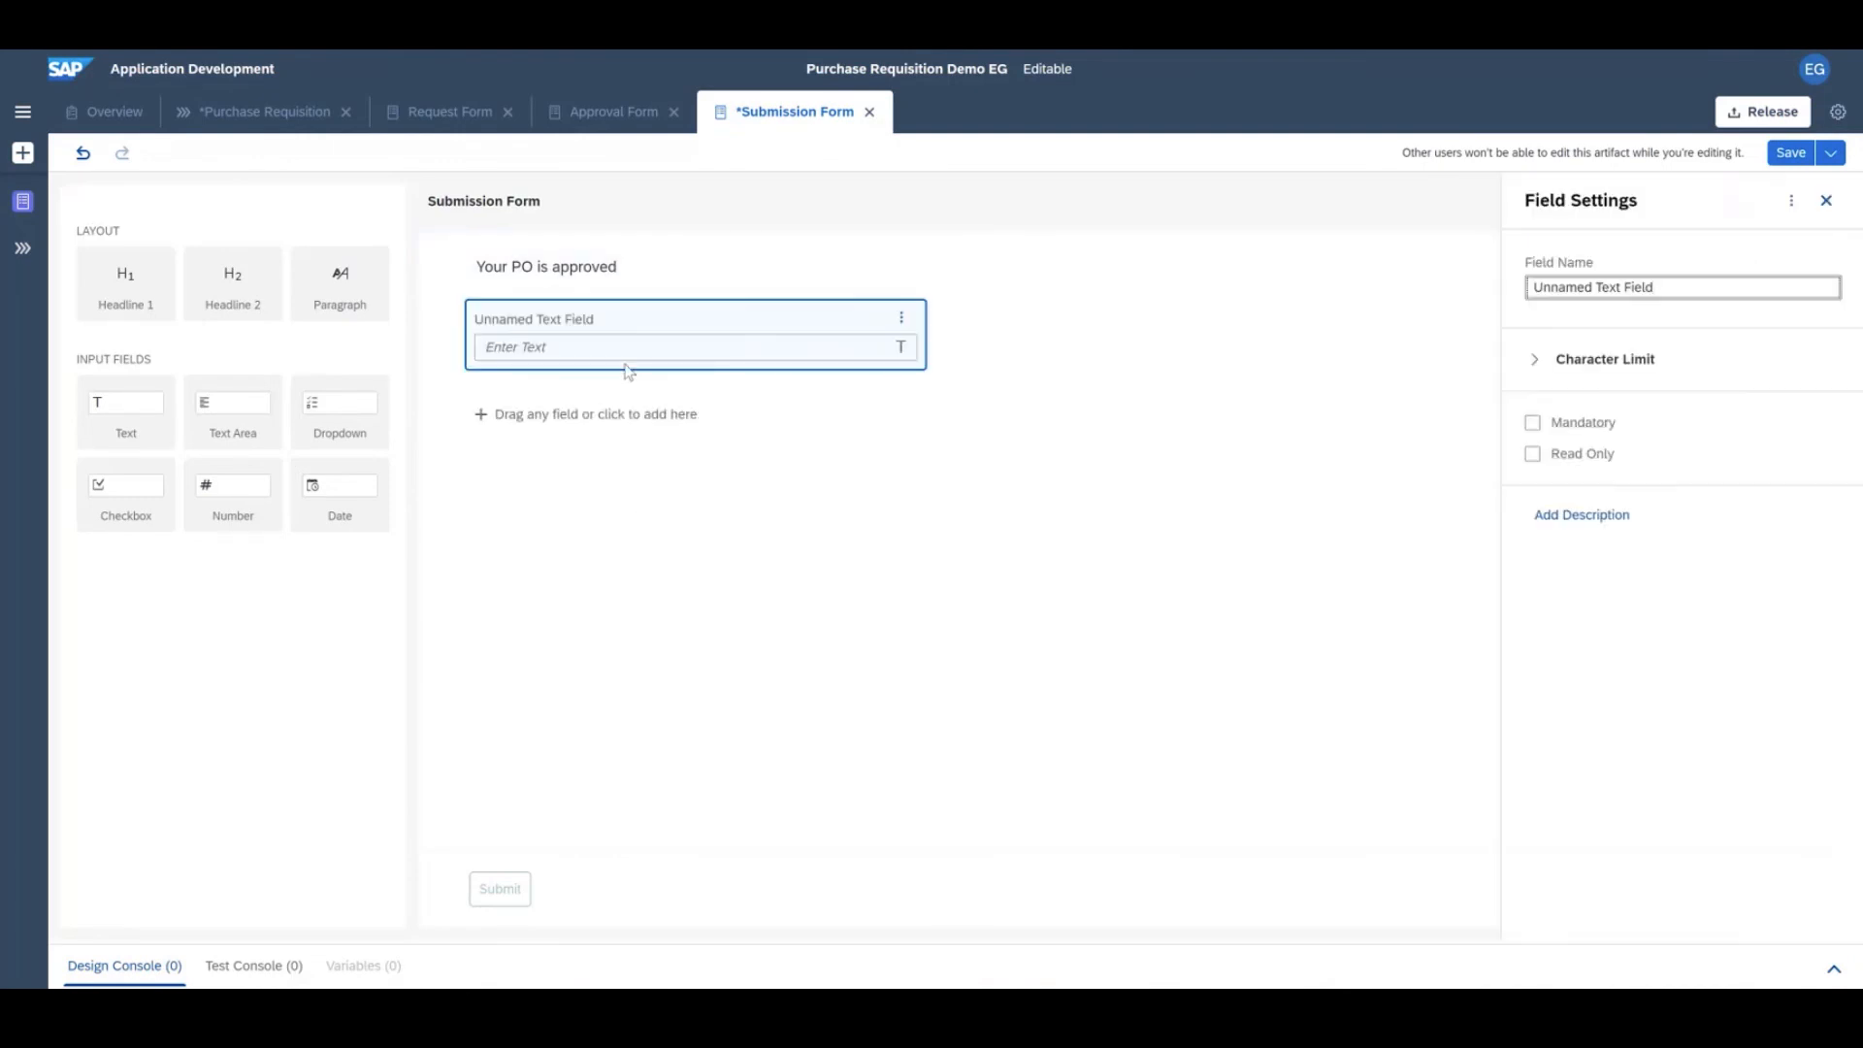
{"action": "double_click", "coordinate": [1594, 287]}
{"action": "type", "text": "Purchase Requisition"}
{"action": "left_click", "coordinate": [1531, 454]}
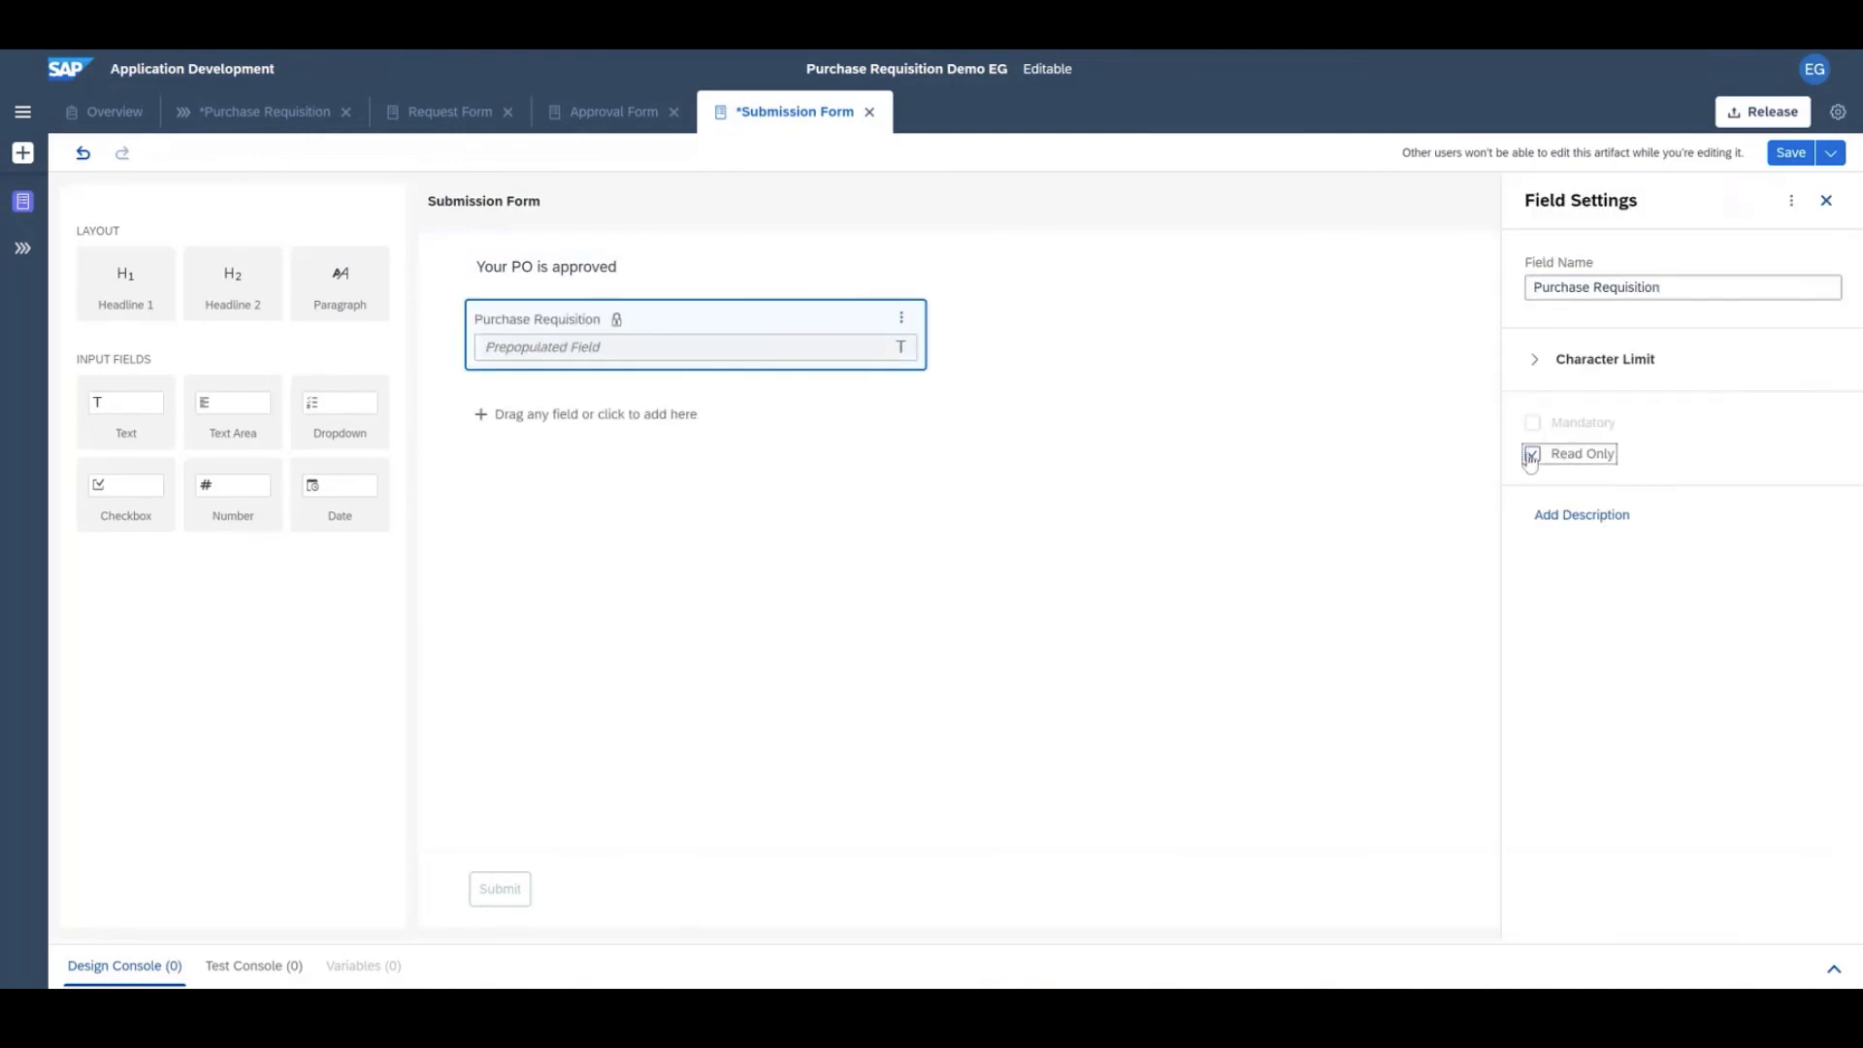
Route the Reject outcome straight to End
{"action": "left_click", "coordinate": [270, 111]}
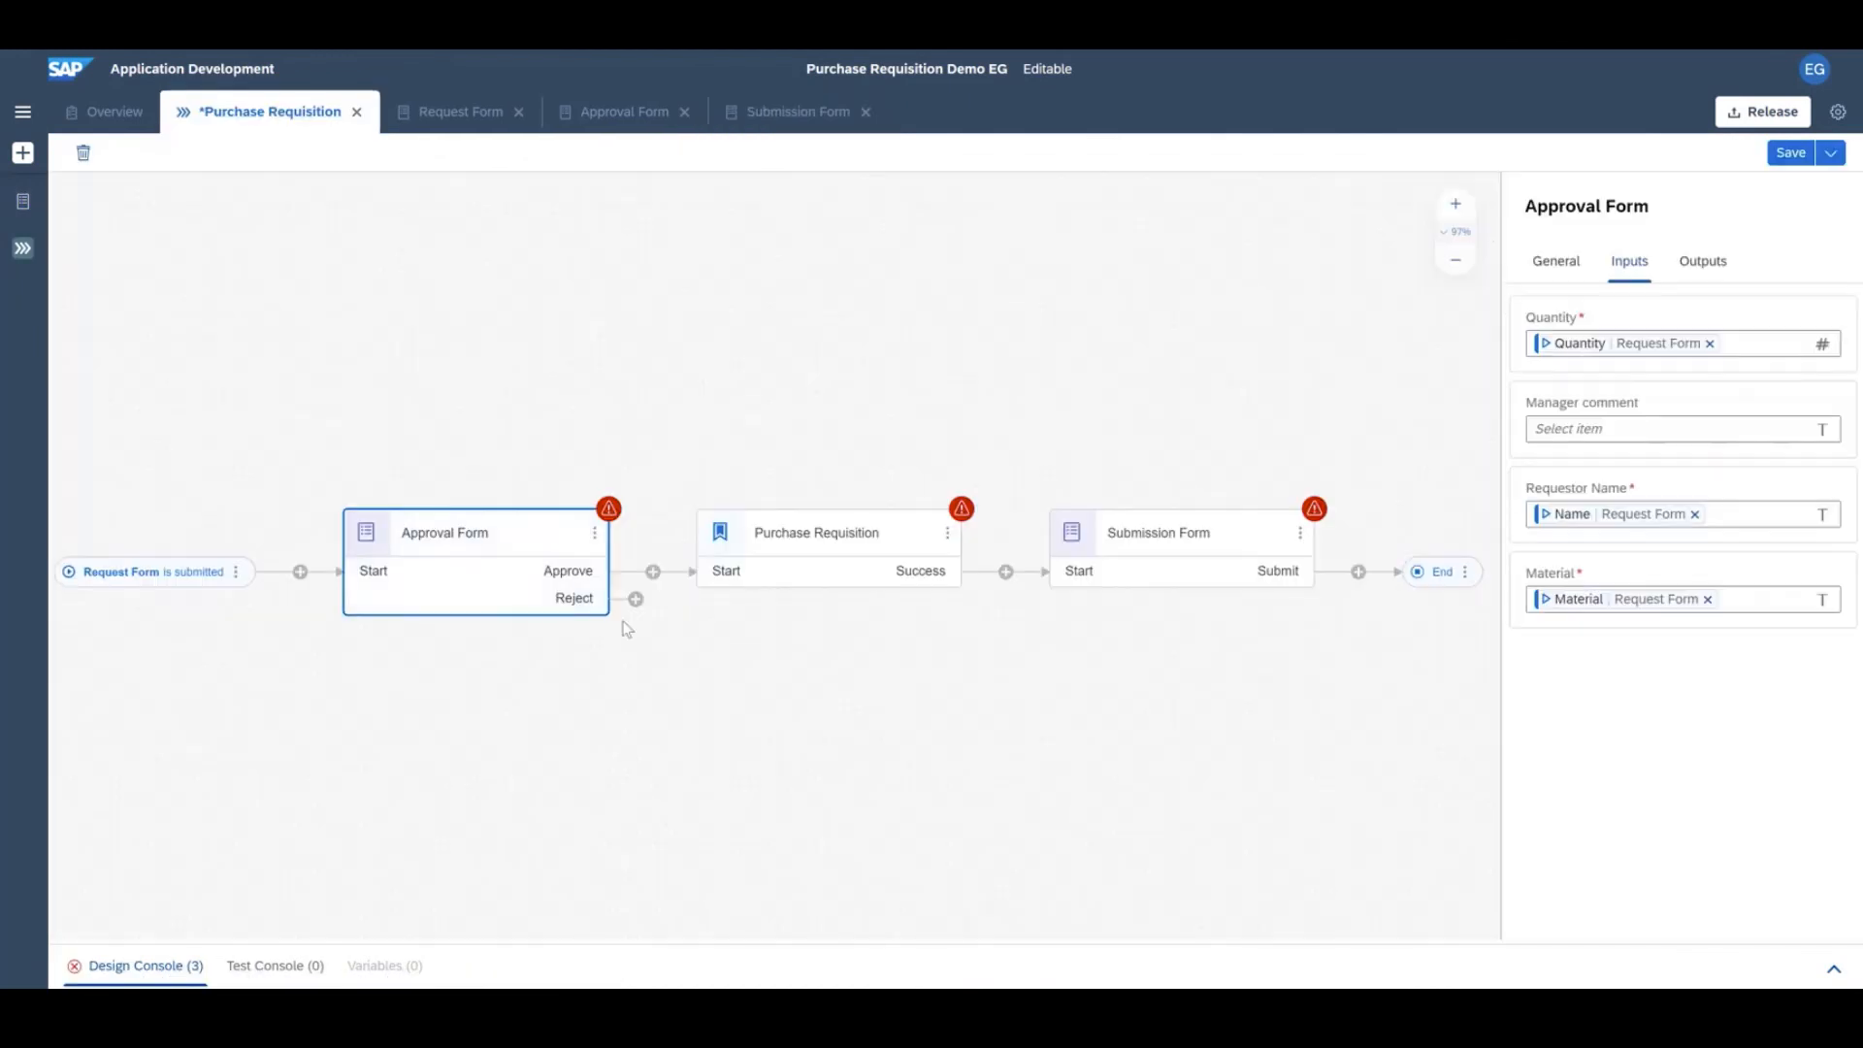
{"action": "left_click_drag", "start_coordinate": [637, 600], "coordinate": [1358, 571]}
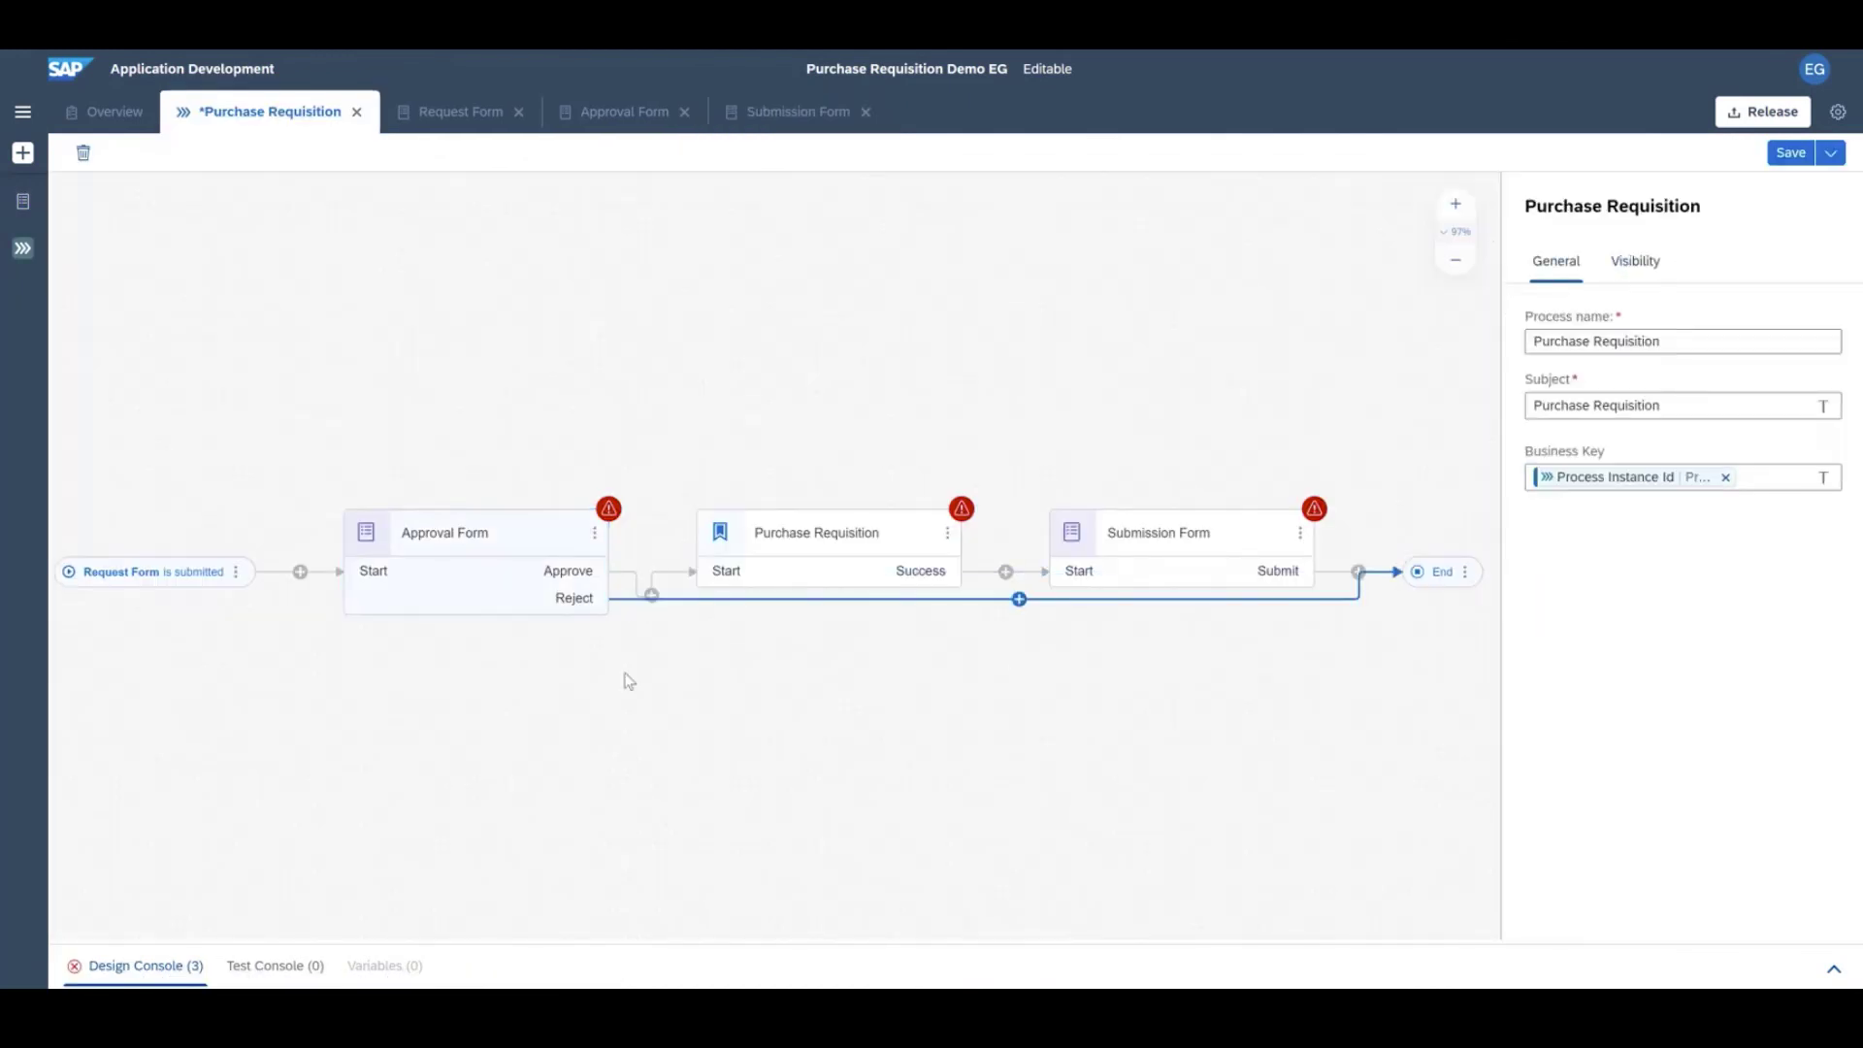
{"action": "left_click", "coordinate": [568, 582]}
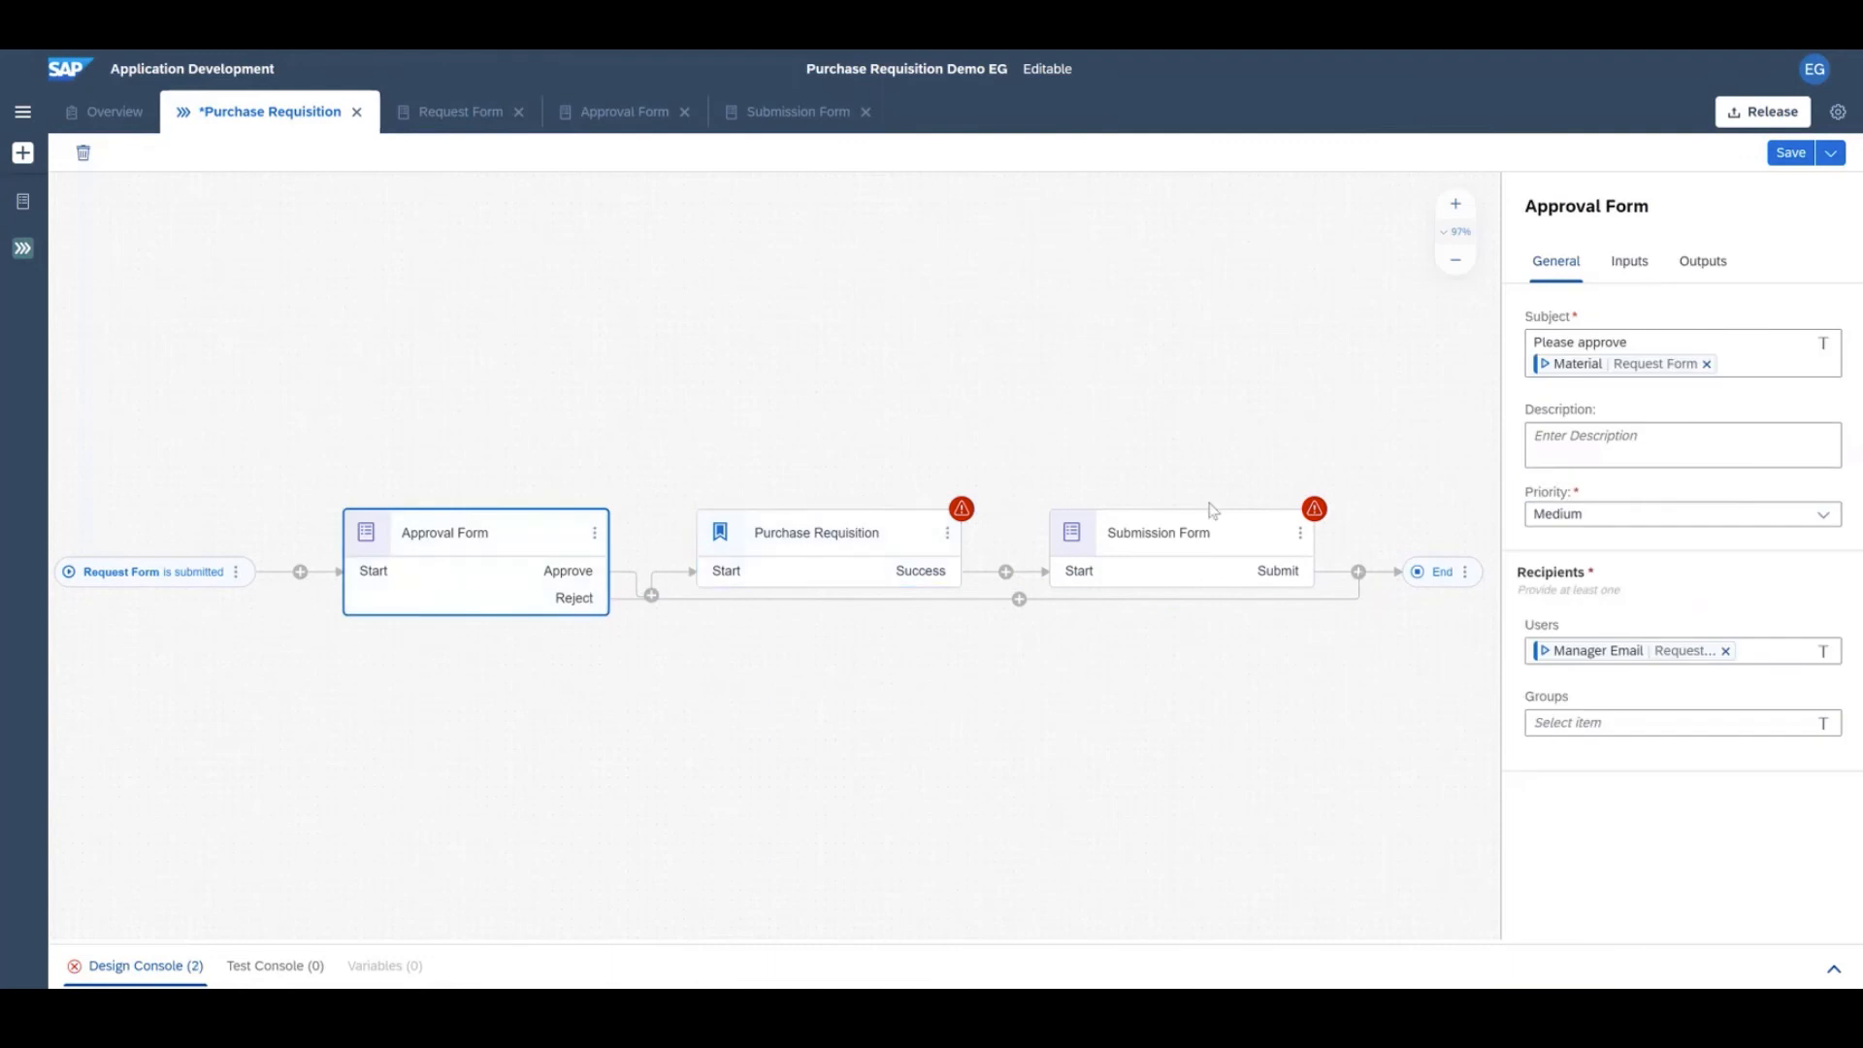
Set the Purchase Requisition action's destination variable to ERP
{"action": "left_click", "coordinate": [887, 541]}
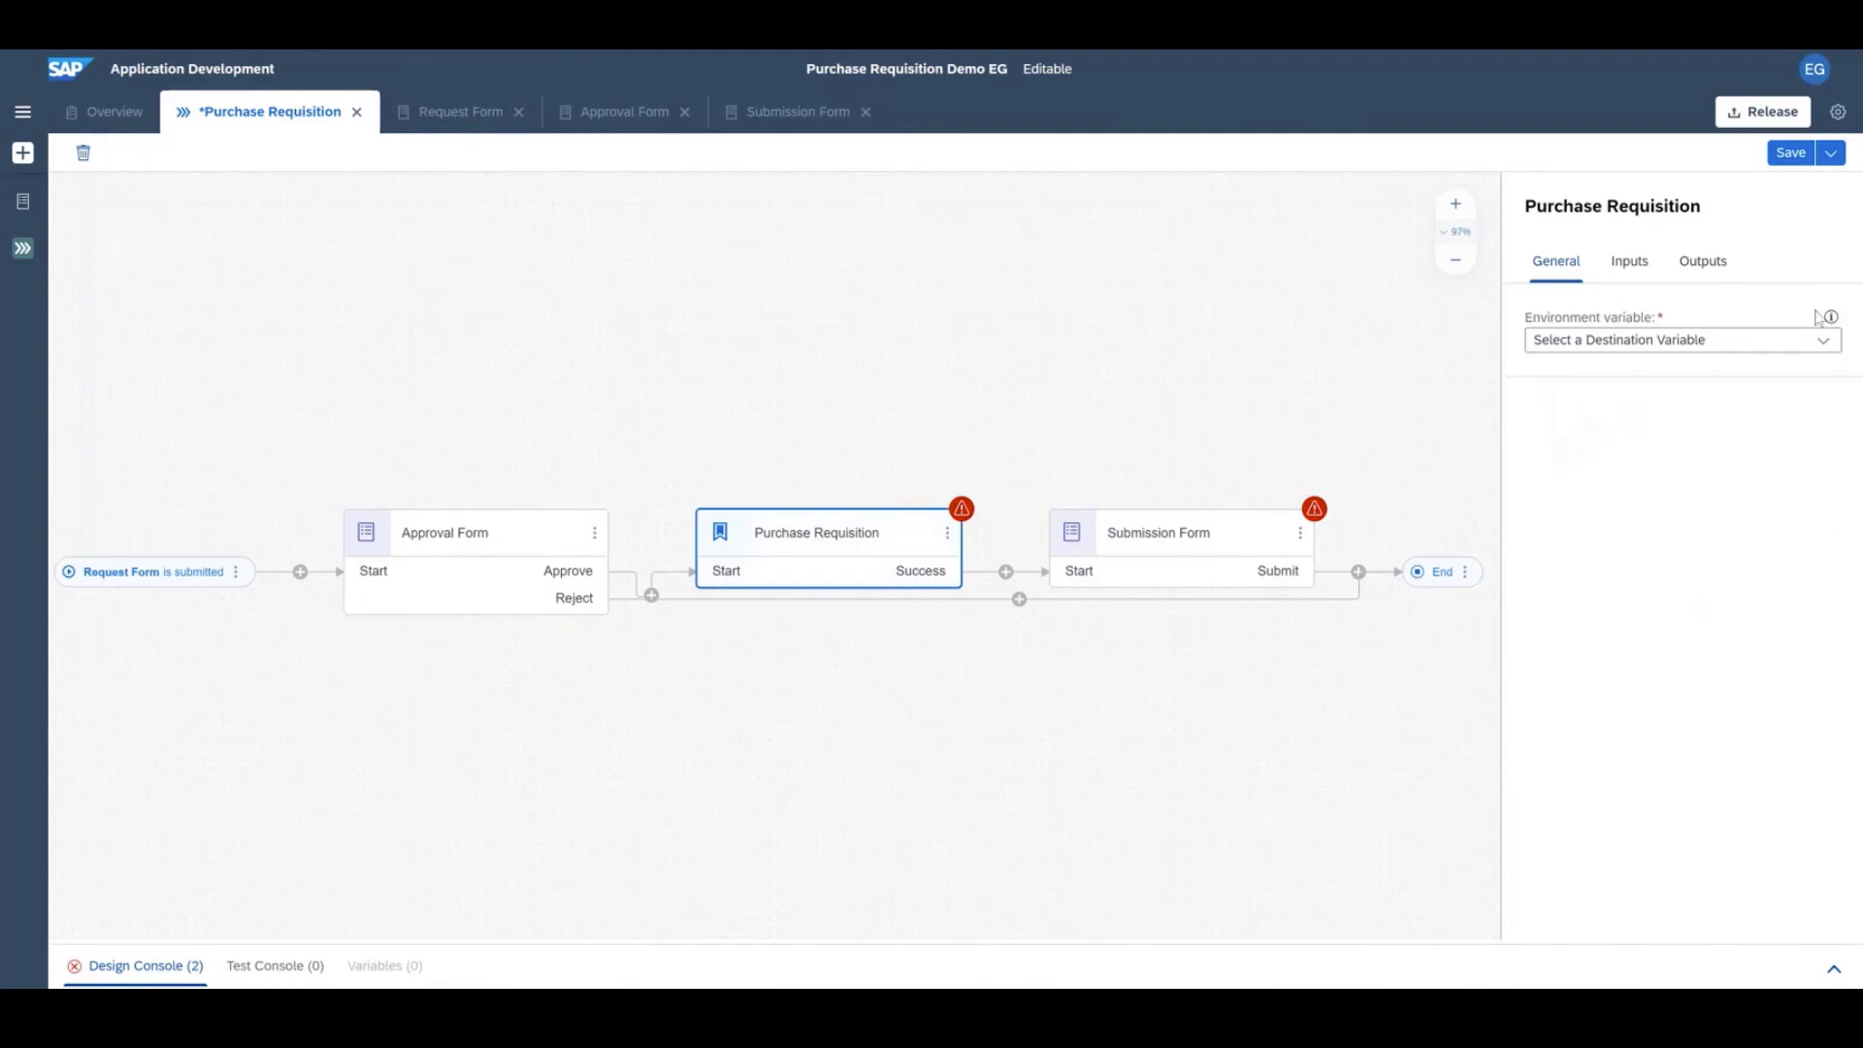
{"action": "left_click", "coordinate": [1674, 339]}
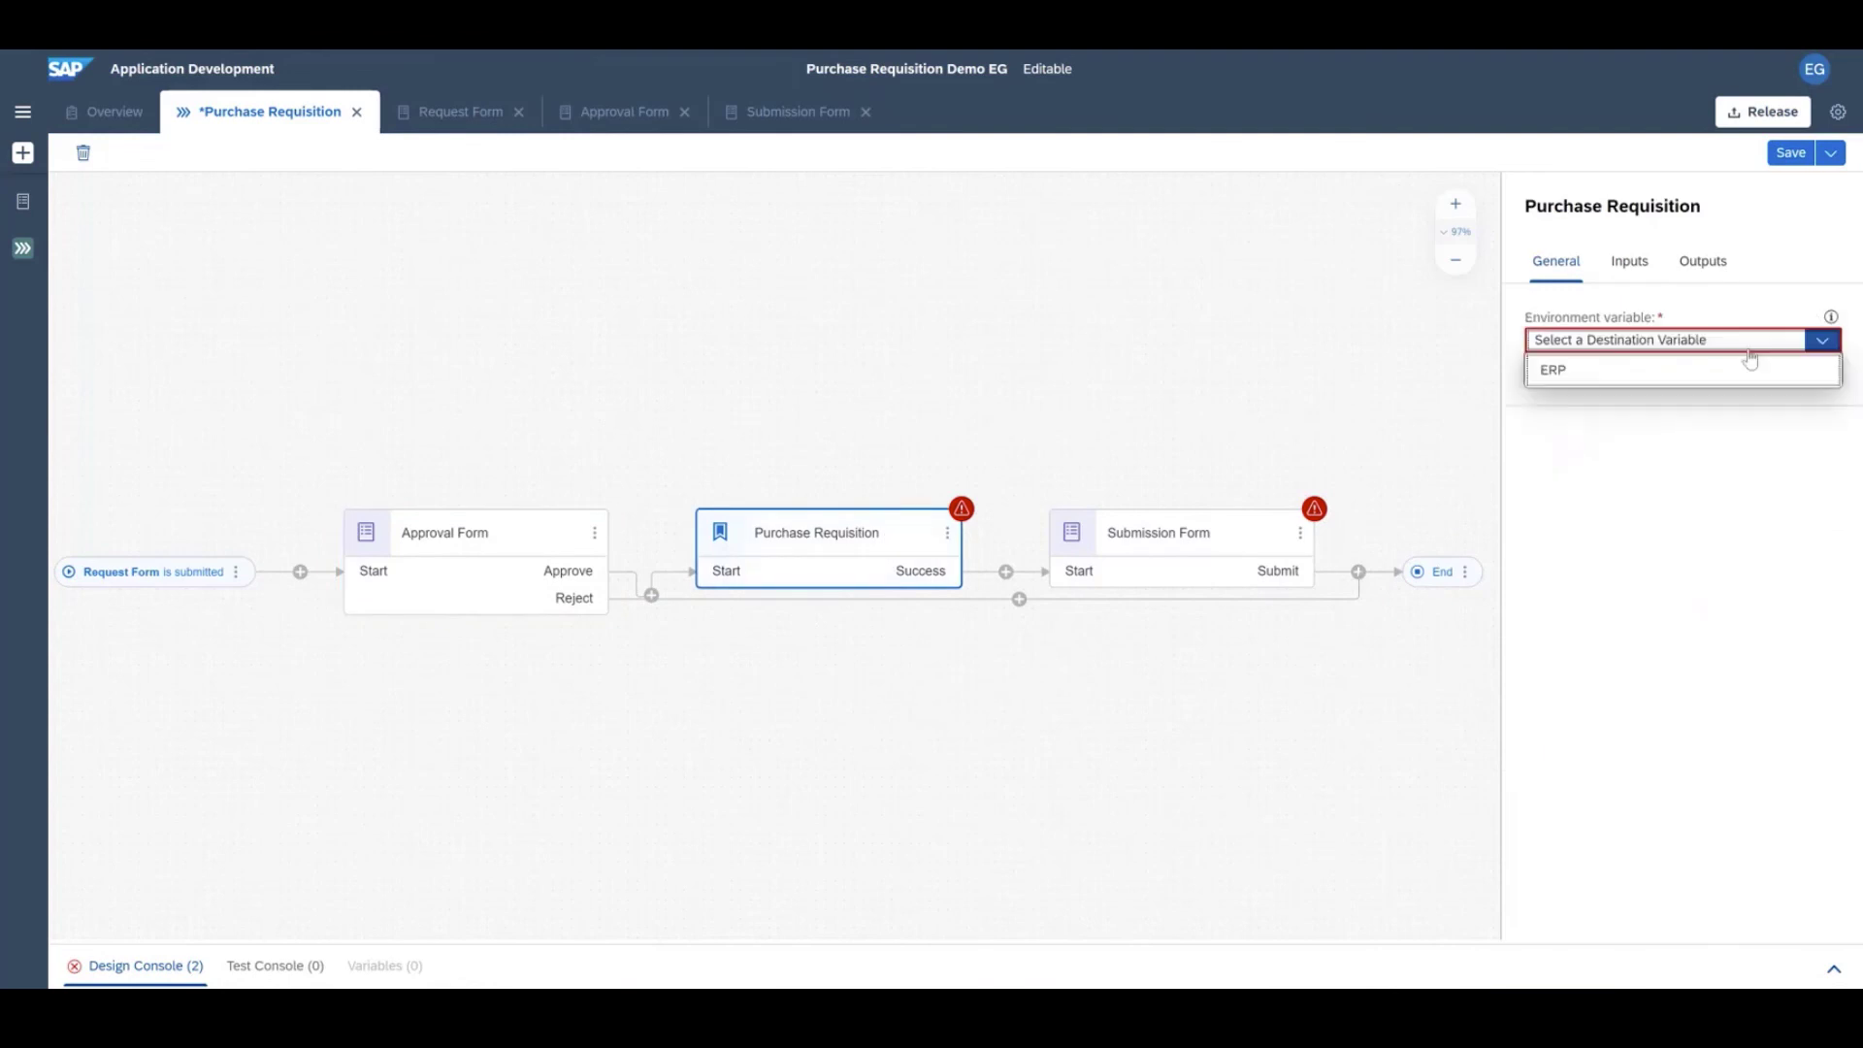
{"action": "left_click", "coordinate": [1674, 371]}
{"action": "left_click", "coordinate": [1628, 260]}
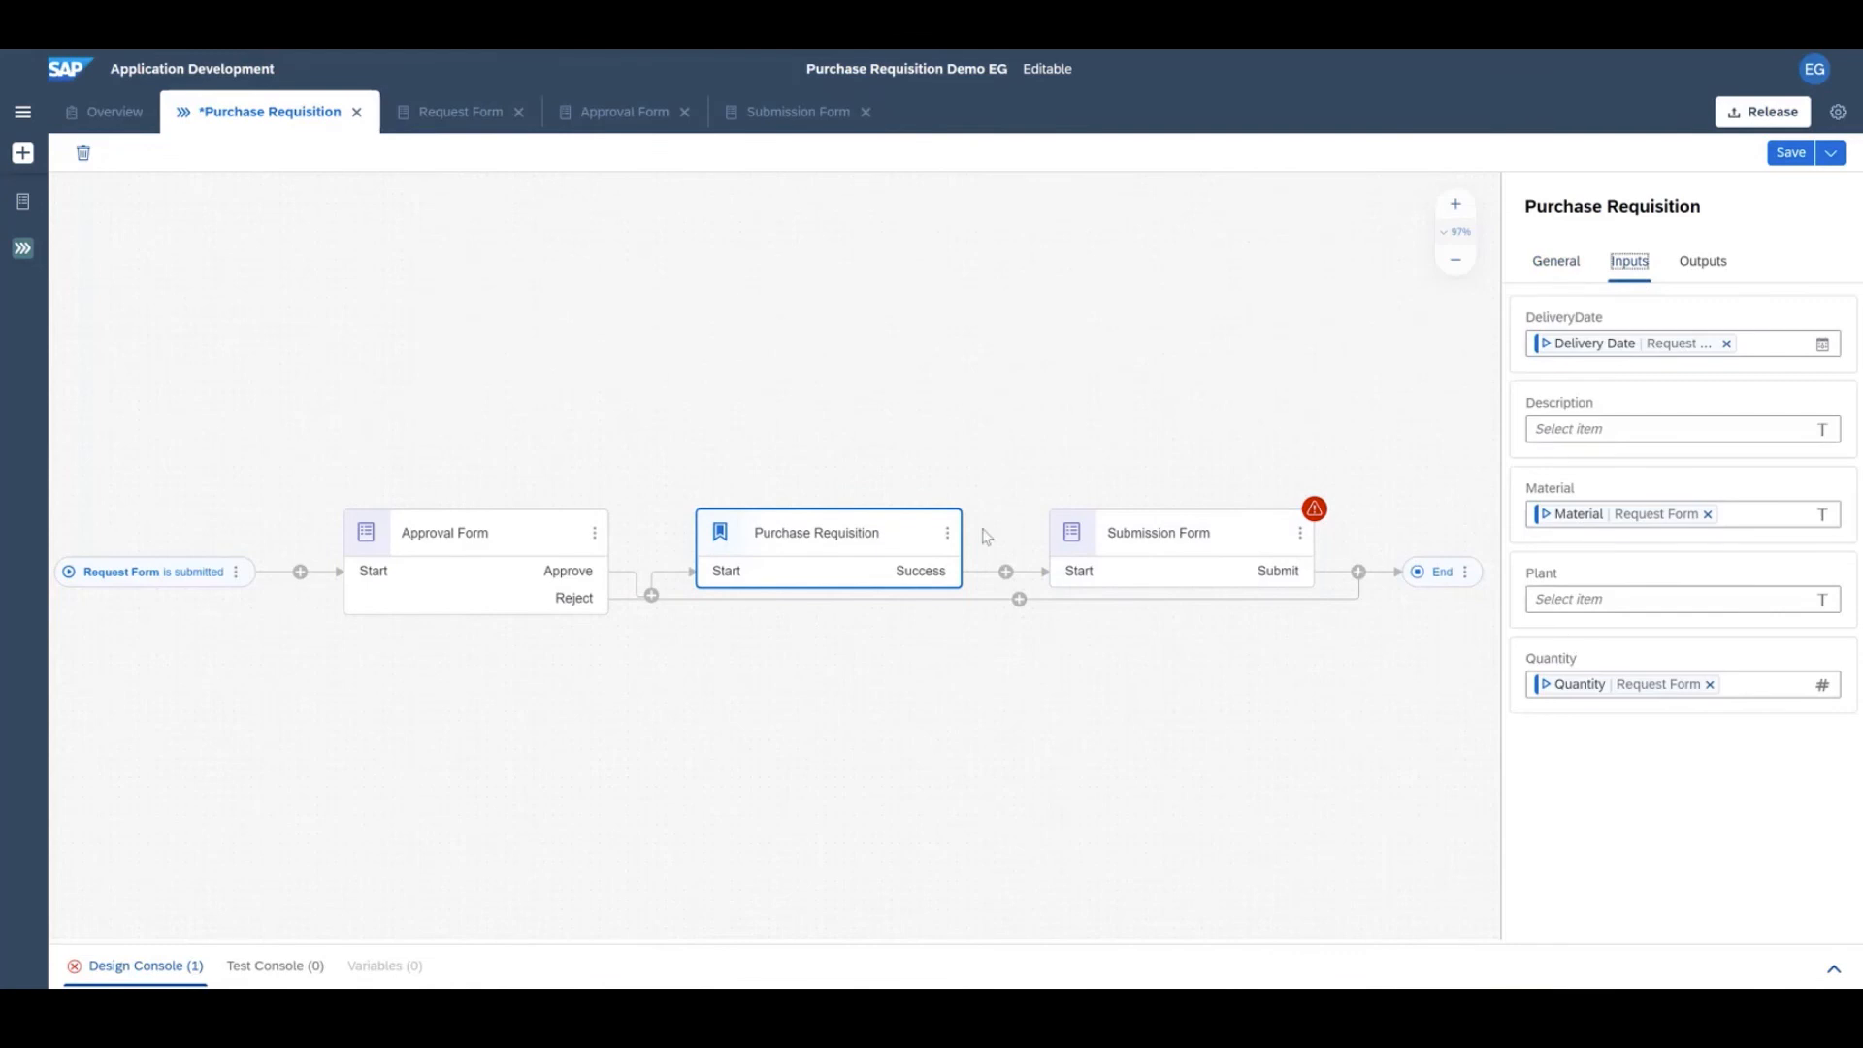
{"action": "left_click", "coordinate": [1554, 261]}
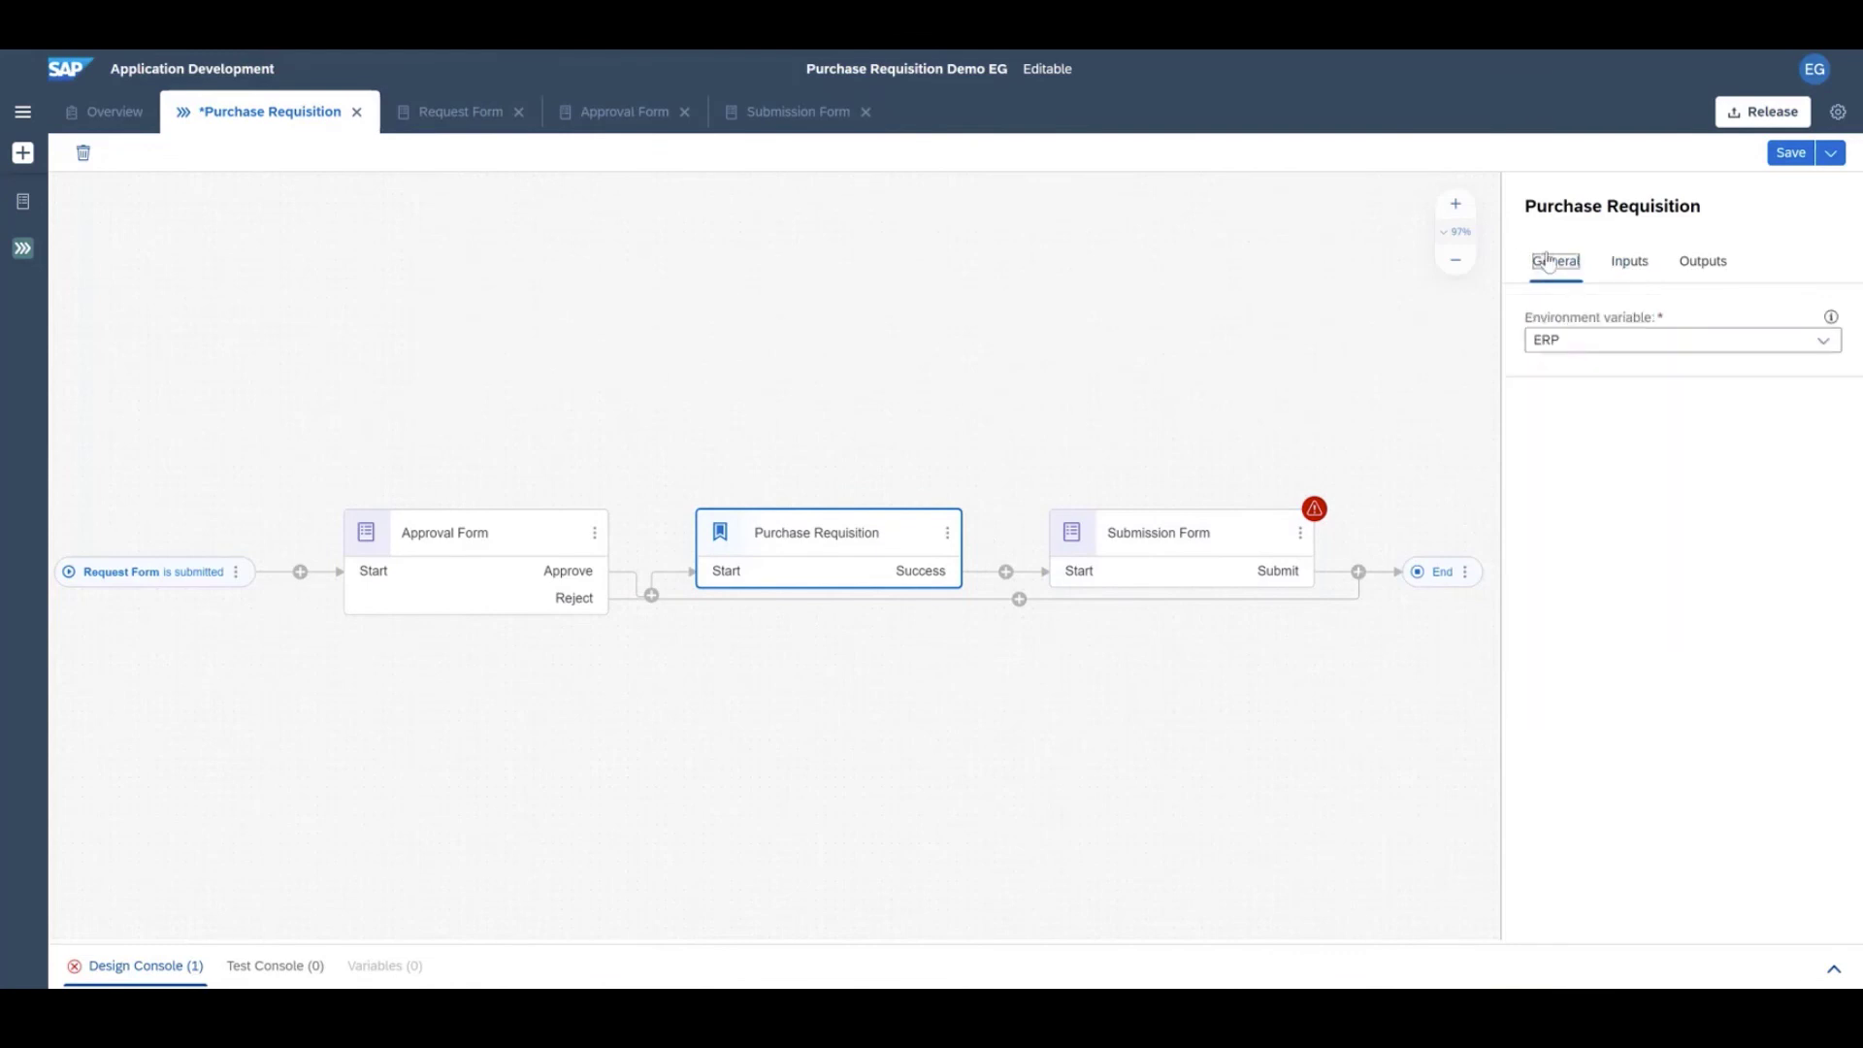
Fill the Submission Form's Purchase Requisition input with PurchaseRequisitionID
{"action": "left_click", "coordinate": [1626, 261]}
{"action": "left_click", "coordinate": [1159, 533]}
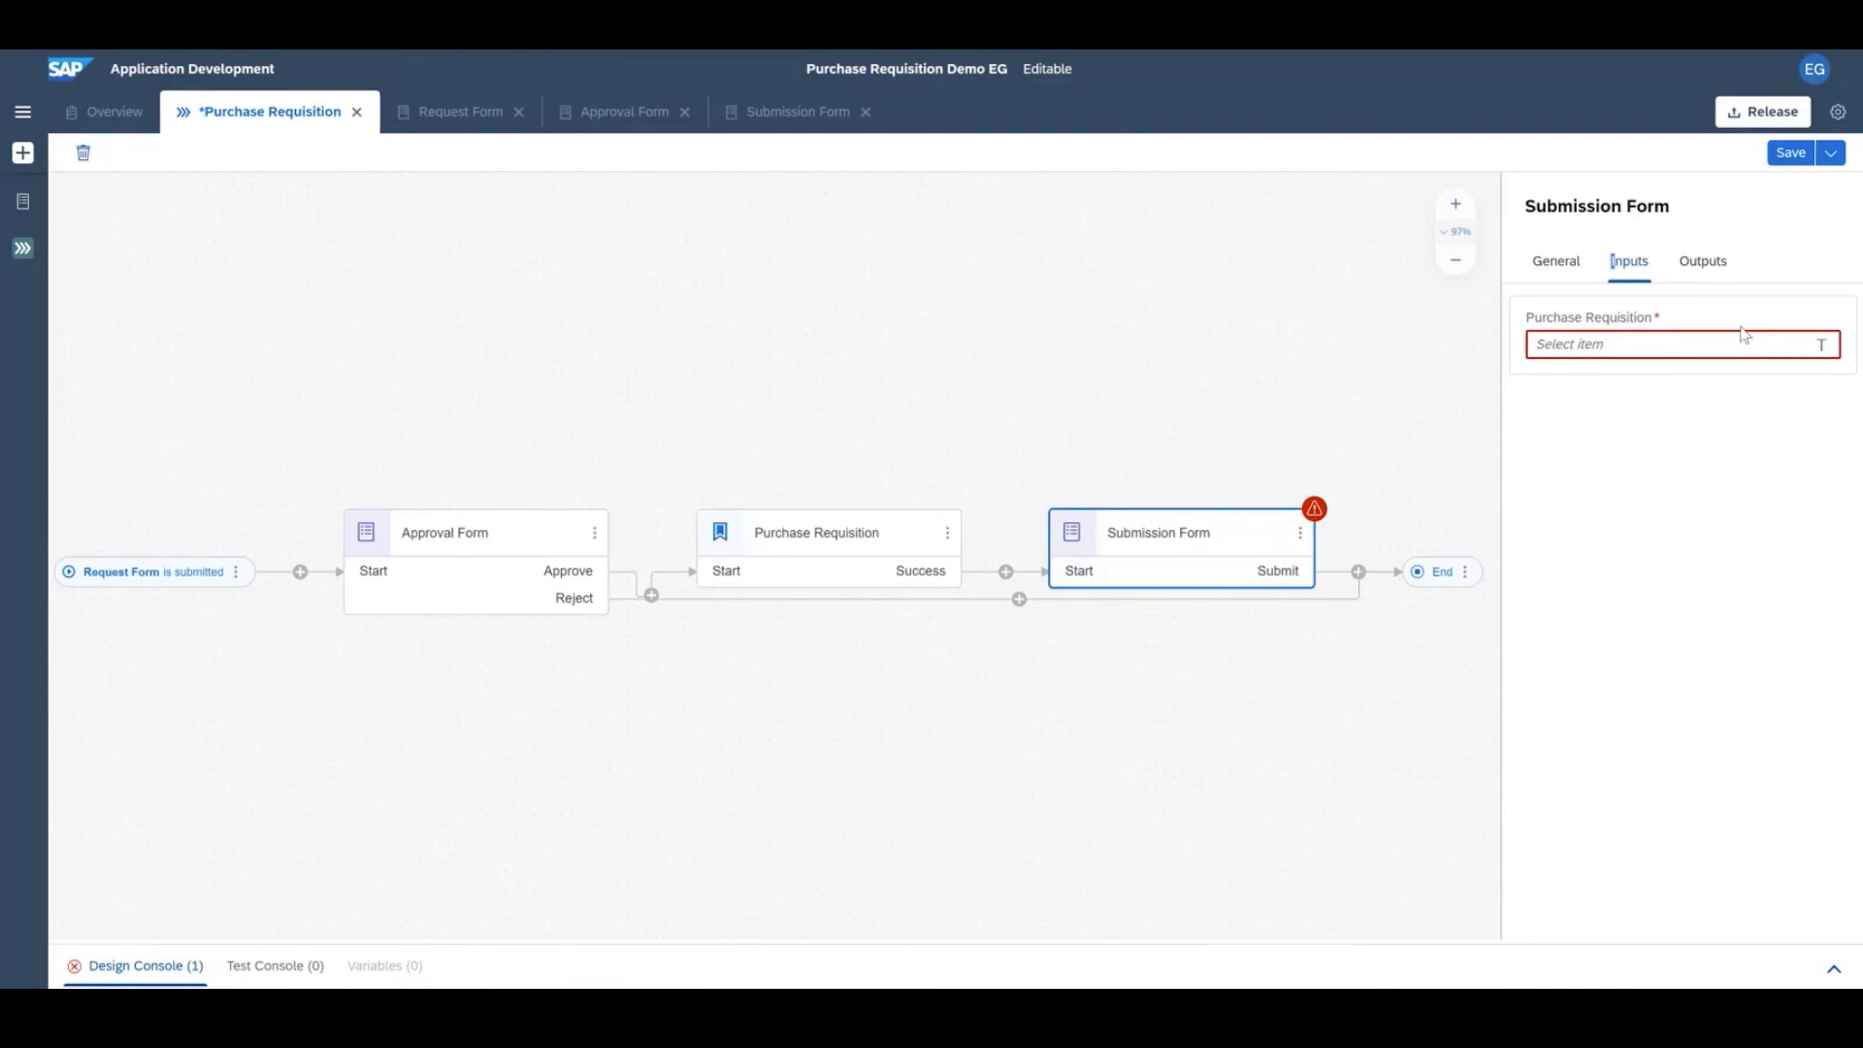
{"action": "left_click", "coordinate": [1675, 344]}
{"action": "left_click", "coordinate": [1250, 324]}
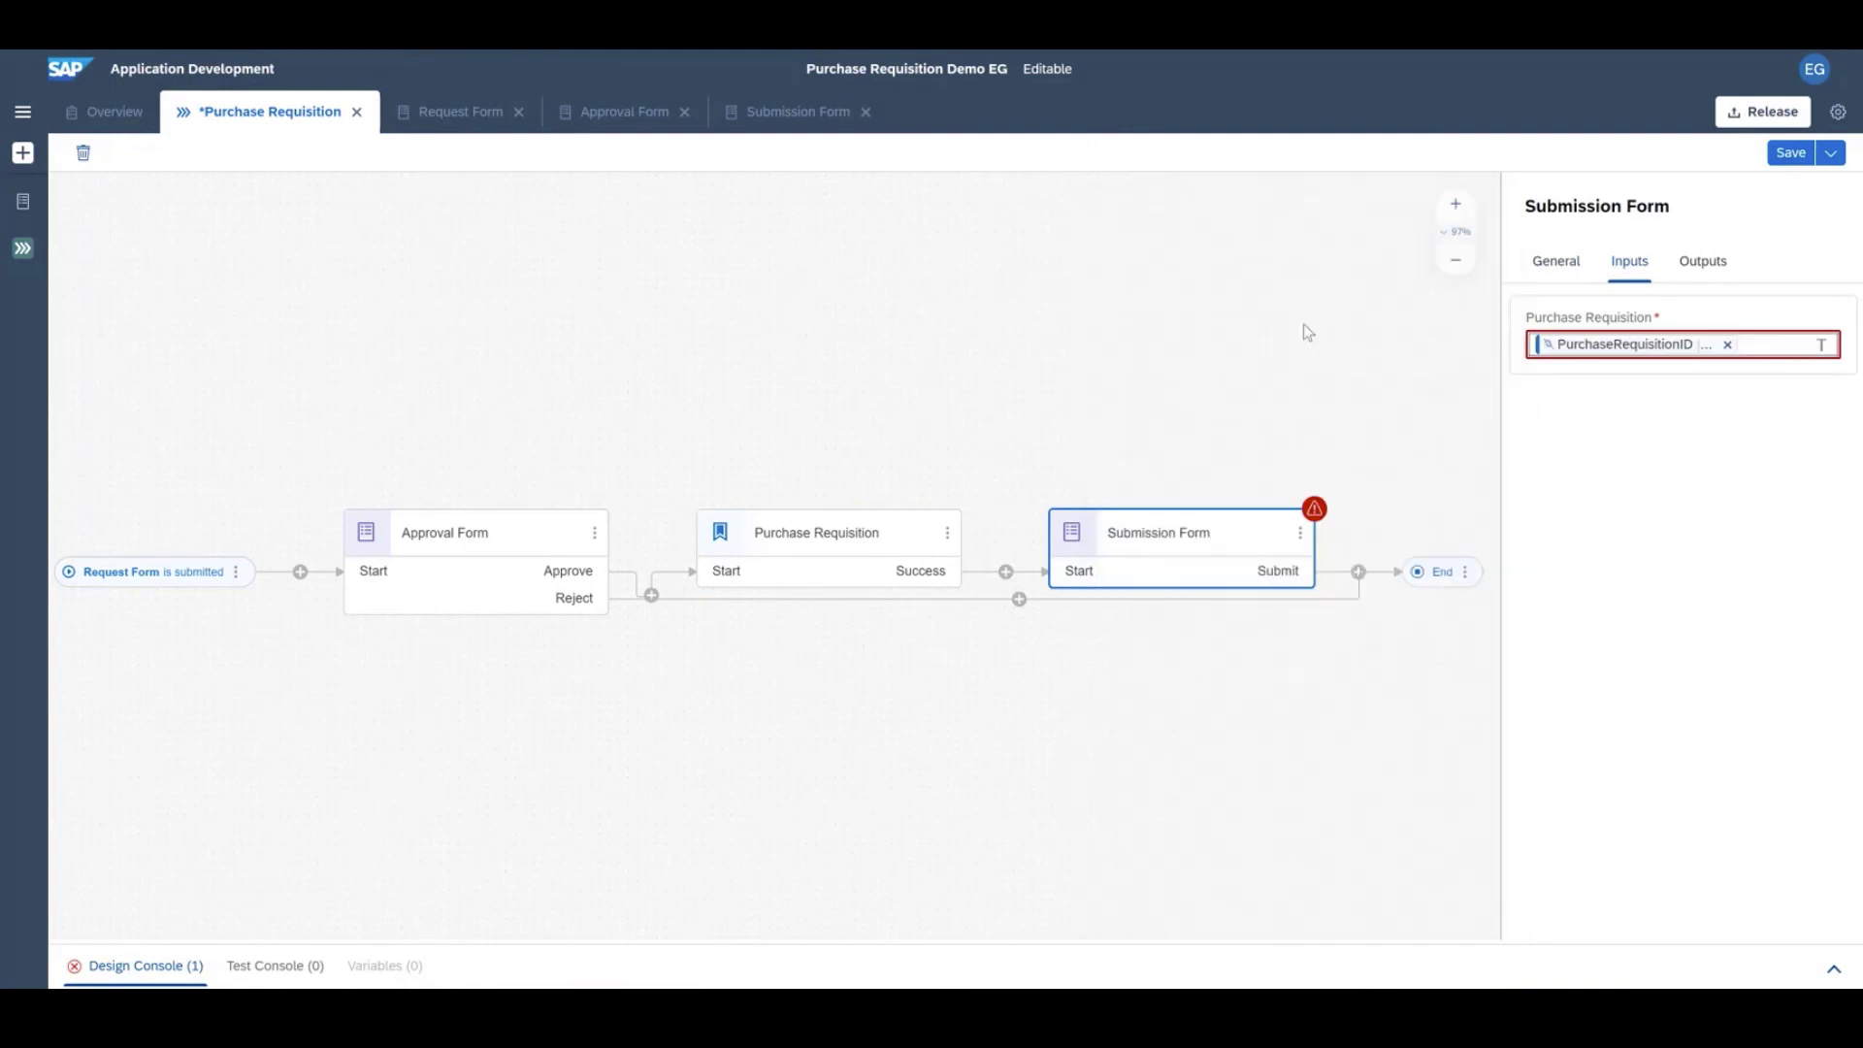
{"action": "left_click", "coordinate": [1175, 366]}
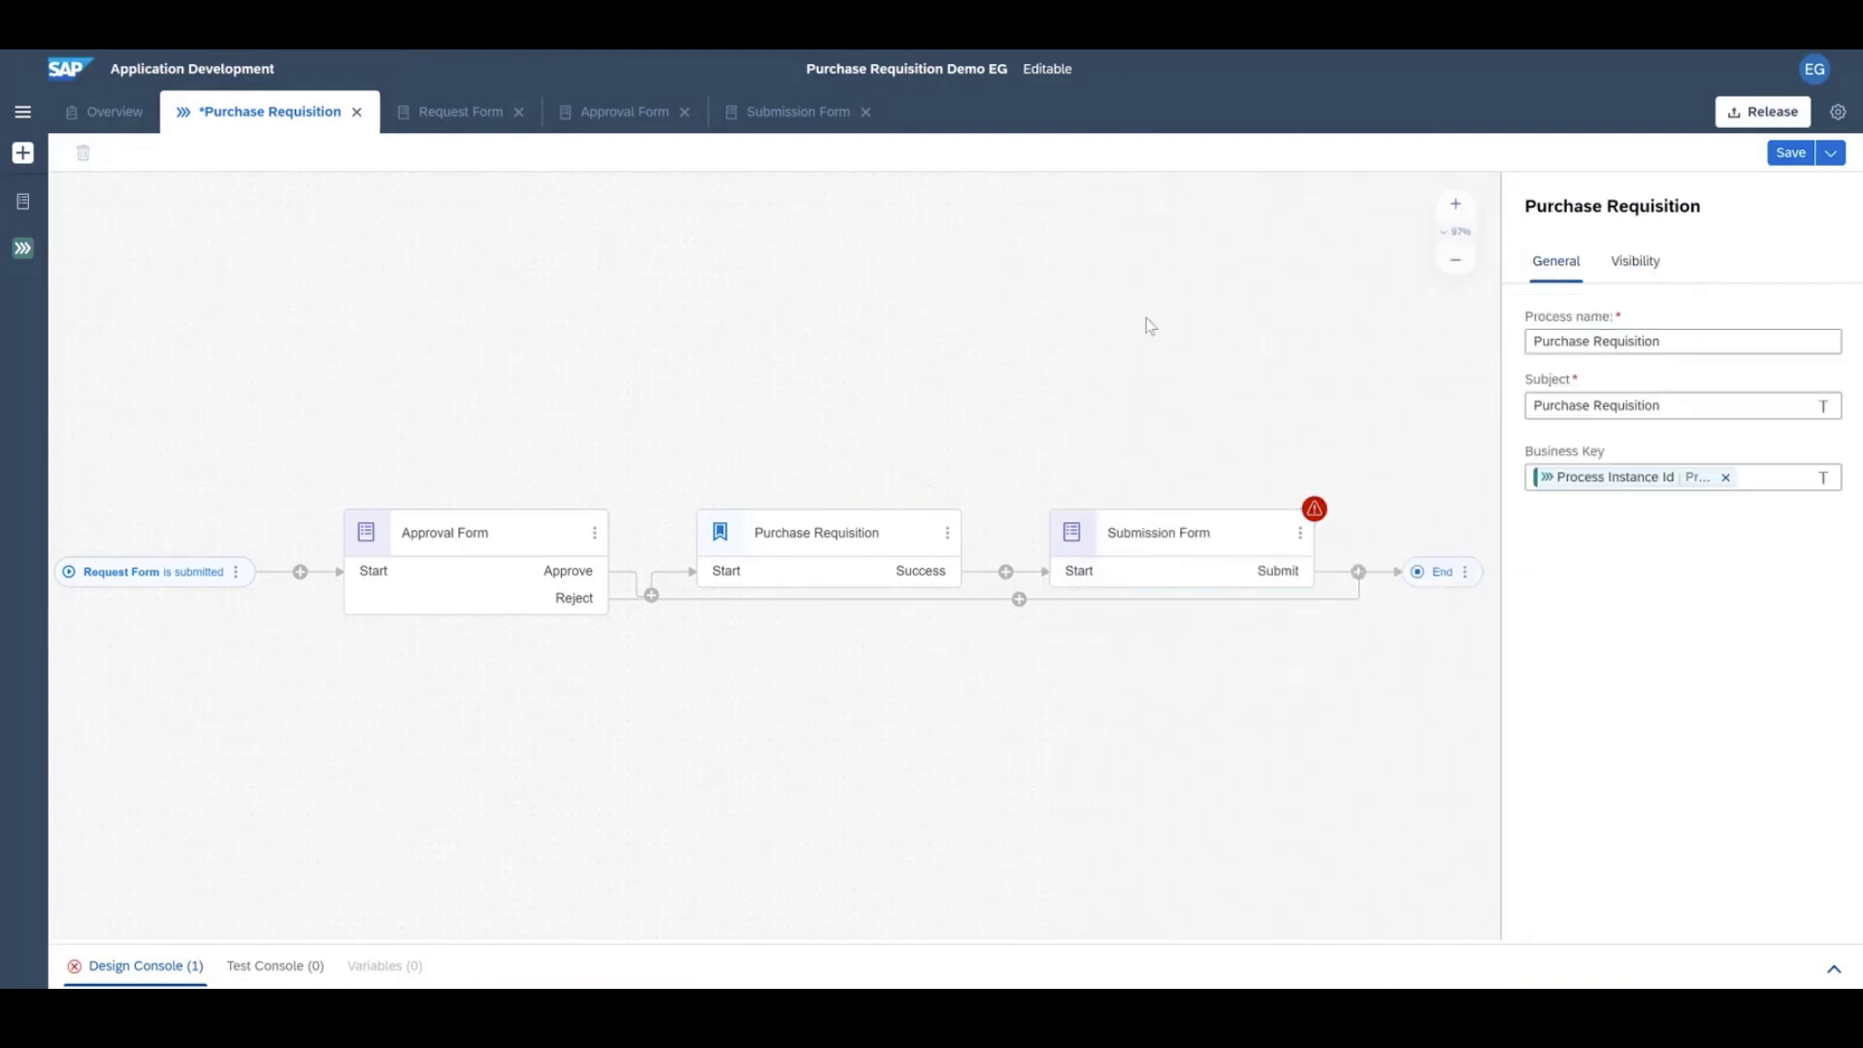
Save the process and confirm version 1.0.0 of the project shows as Deployed
{"action": "left_click", "coordinate": [1283, 546]}
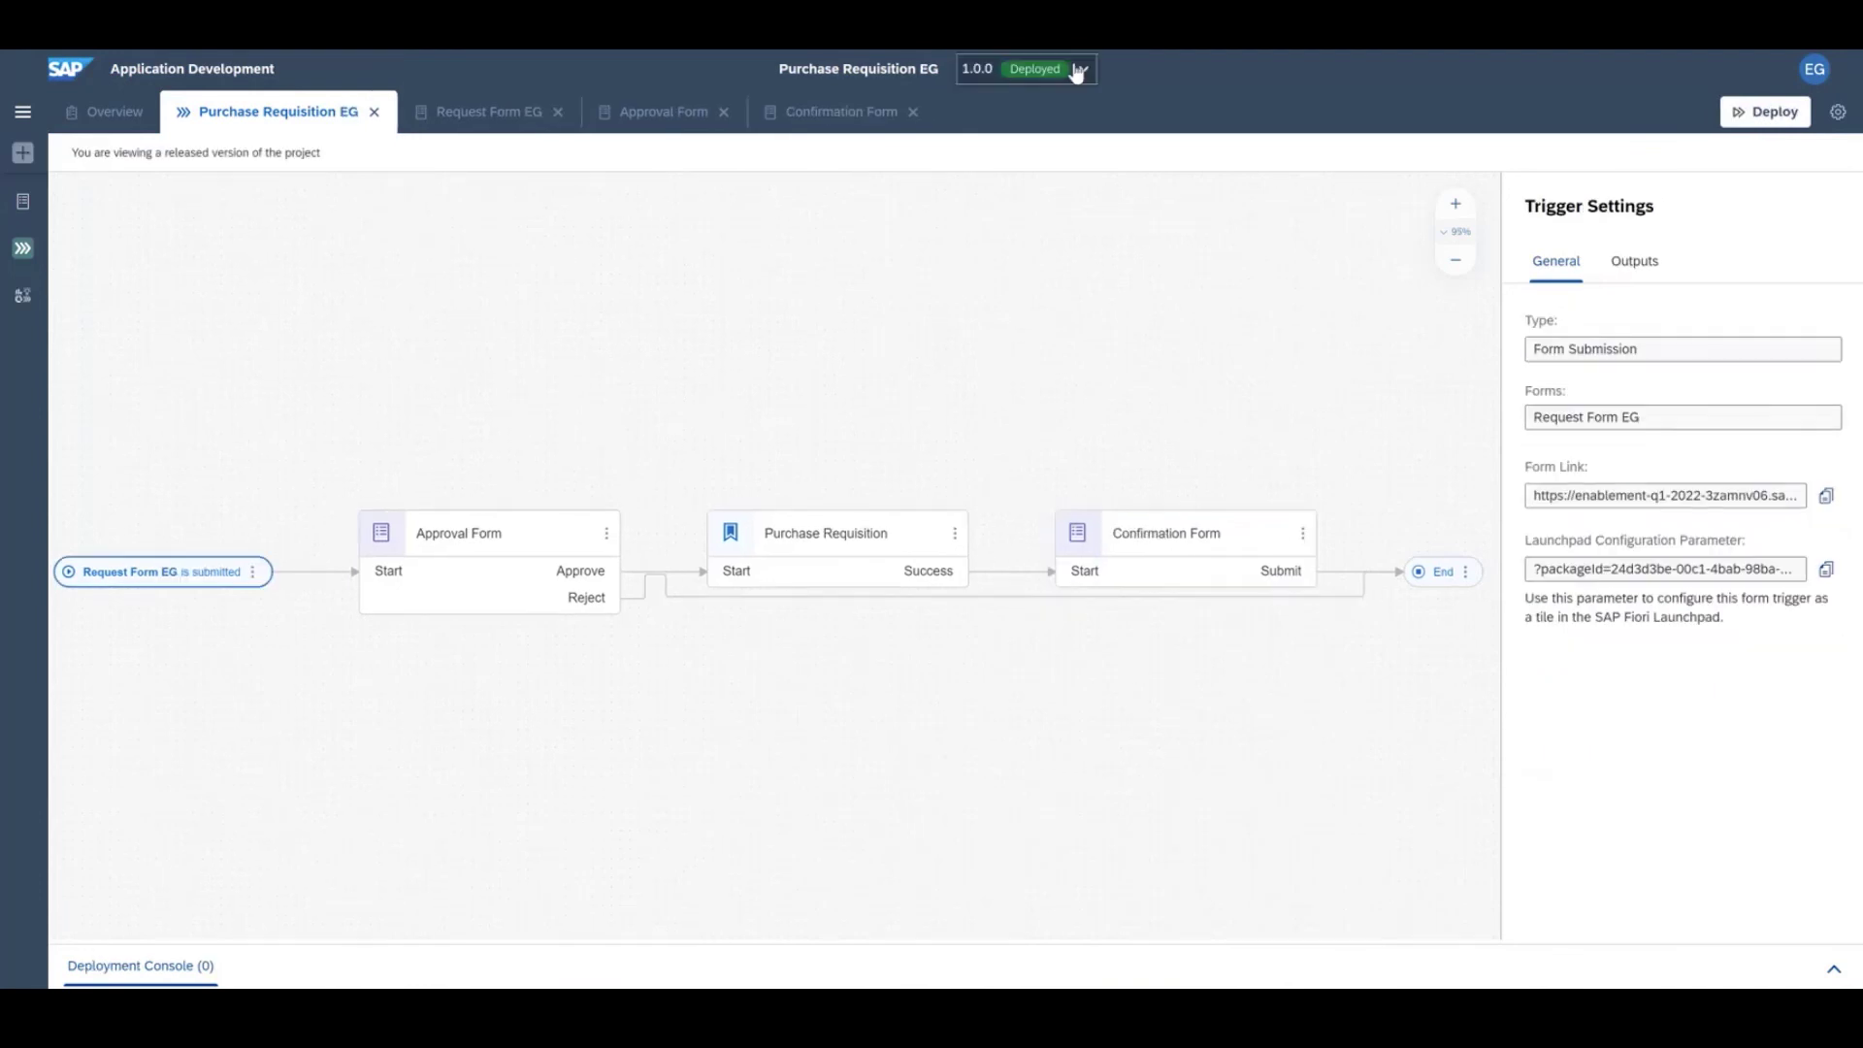
{"action": "left_click", "coordinate": [1082, 69]}
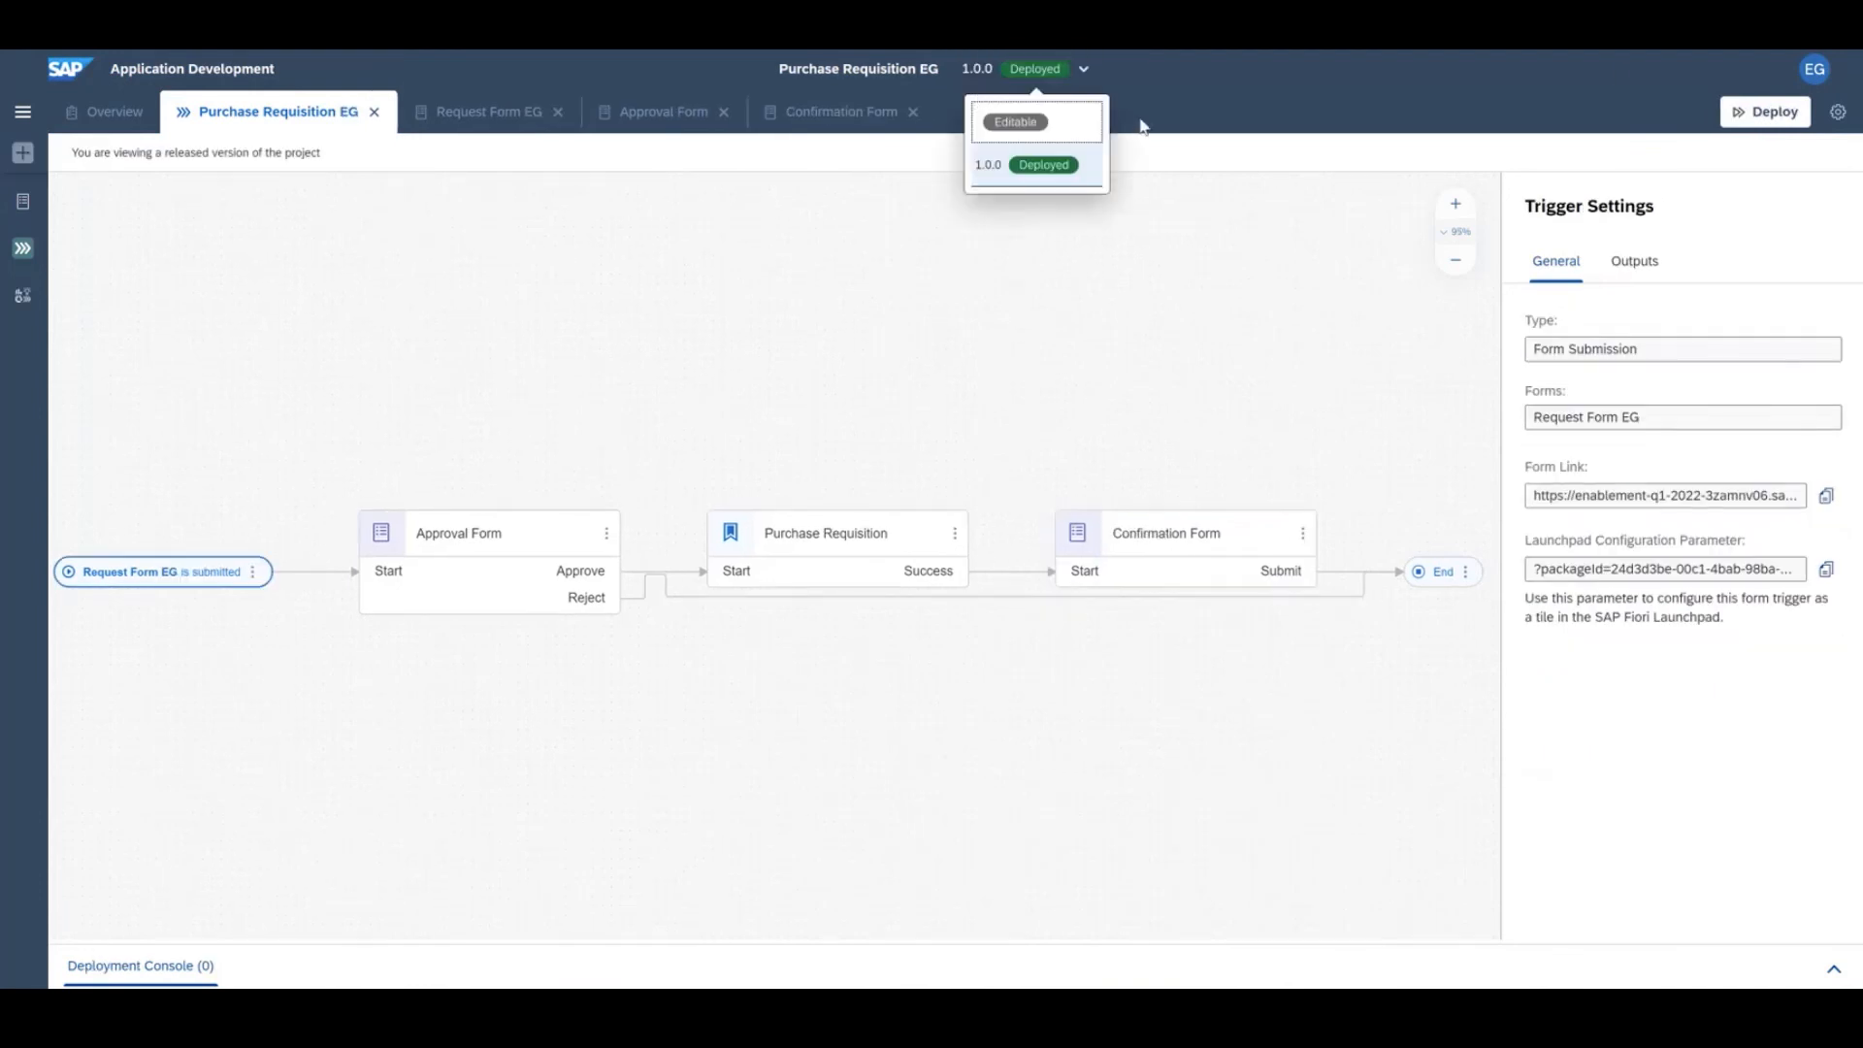